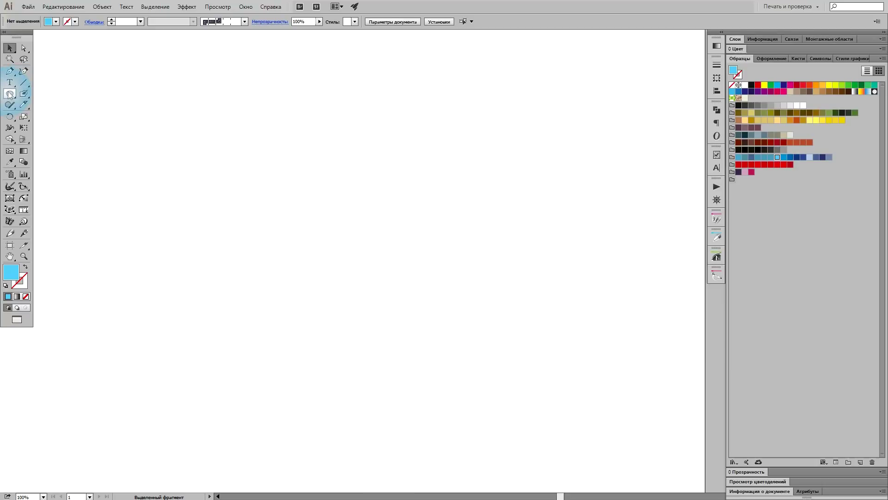
- Draw a large square with the Rectangle tool and fill it black
left_click_drag(9, 93, 50, 96)
left_click_drag(375, 250, 530, 393)
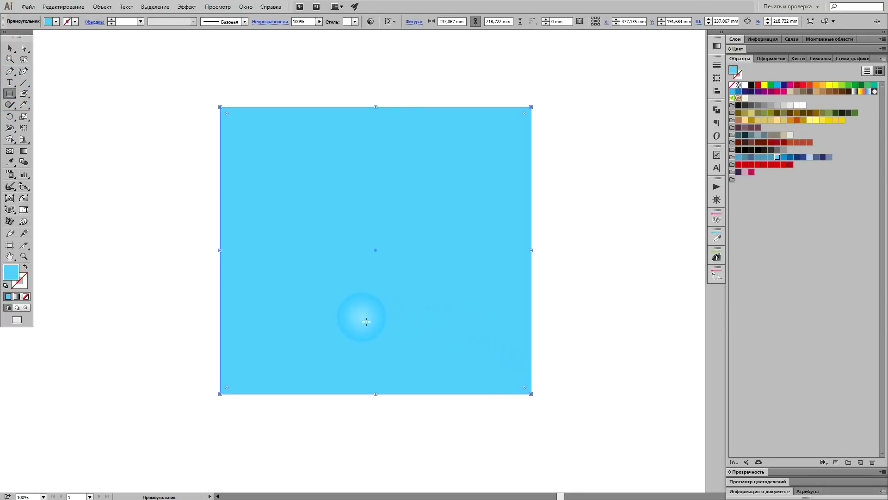
left_click(759, 149)
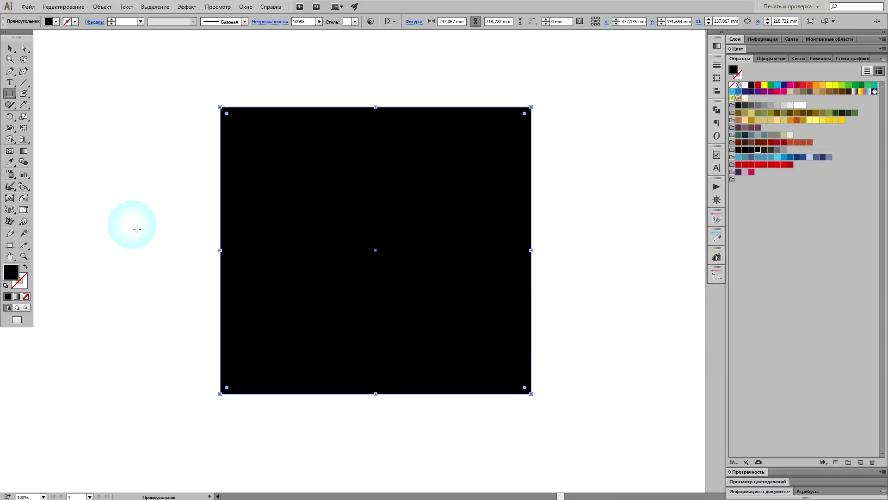
- Draw a circle beside the square and fill it light blue
left_click_drag(9, 94, 74, 122)
mouse_move(142, 233)
left_mouse_down()
mouse_move(168, 305)
mouse_move(391, 294)
left_mouse_up()
key("v")
left_click(780, 158)
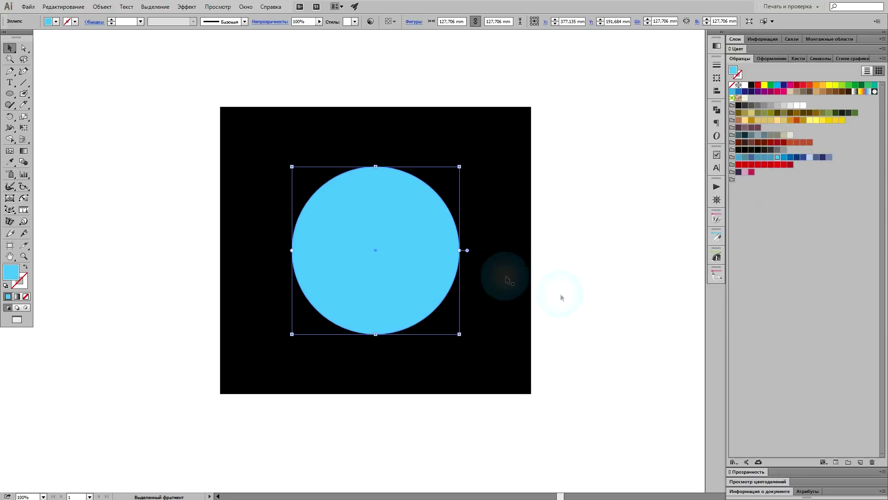
left_click(570, 303)
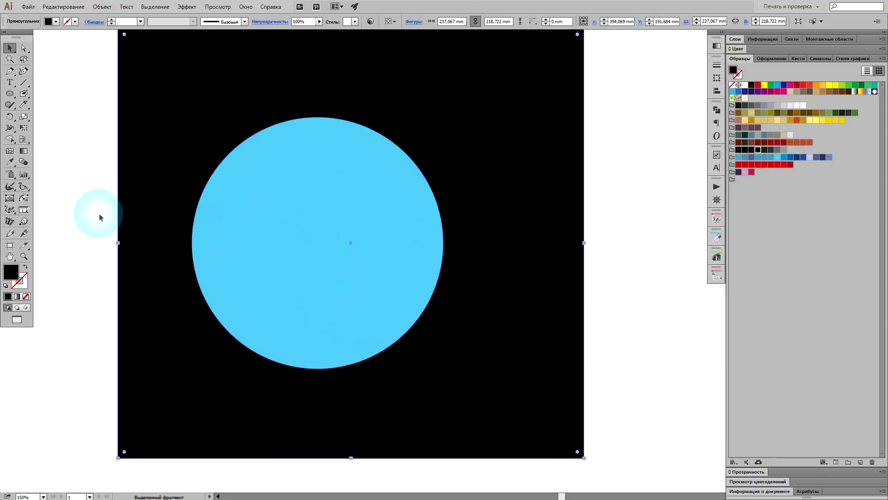
key("ctrl+plus")
left_click(10, 71)
- Draw a closed jagged mountain-ridge outline across the circle's left side with the Pen tool
left_click(163, 254)
left_click(213, 230)
left_click(238, 257)
left_click(264, 241)
left_click(298, 250)
left_click(318, 269)
left_click_drag(351, 267, 351, 292)
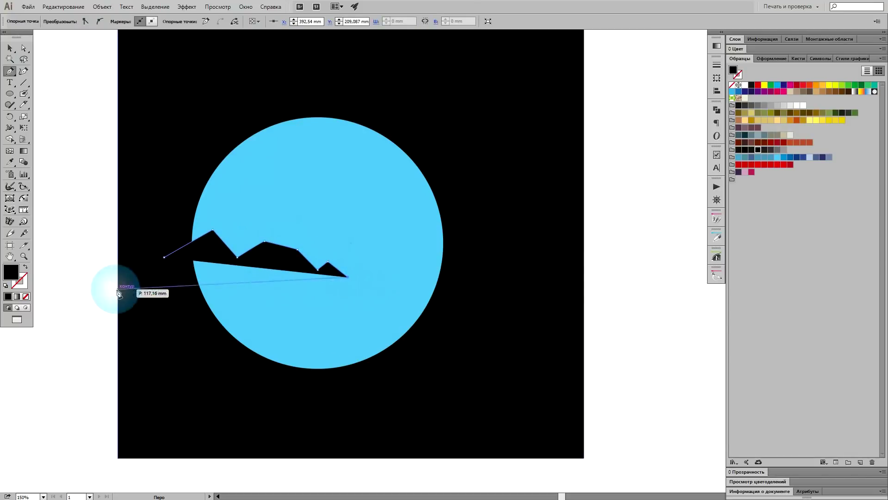
left_click(154, 277)
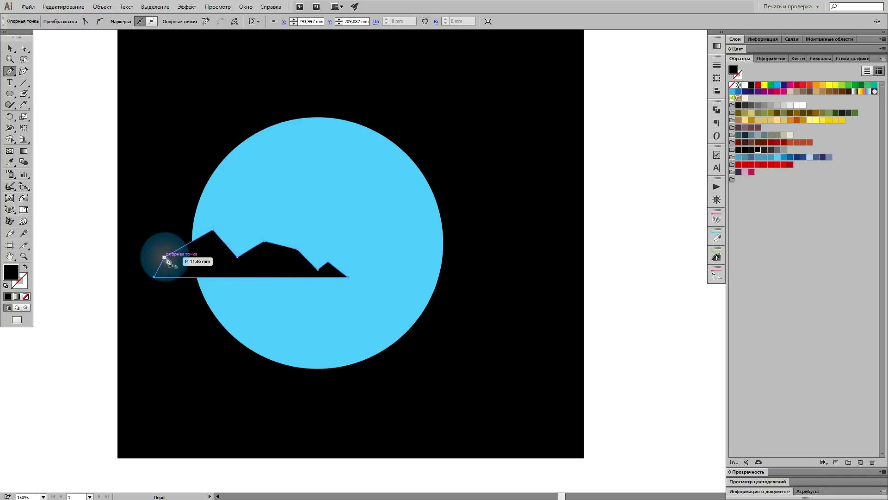
left_click(164, 257)
- Select the mountain artwork and delete everything, leaving an empty artboard
left_click(10, 48)
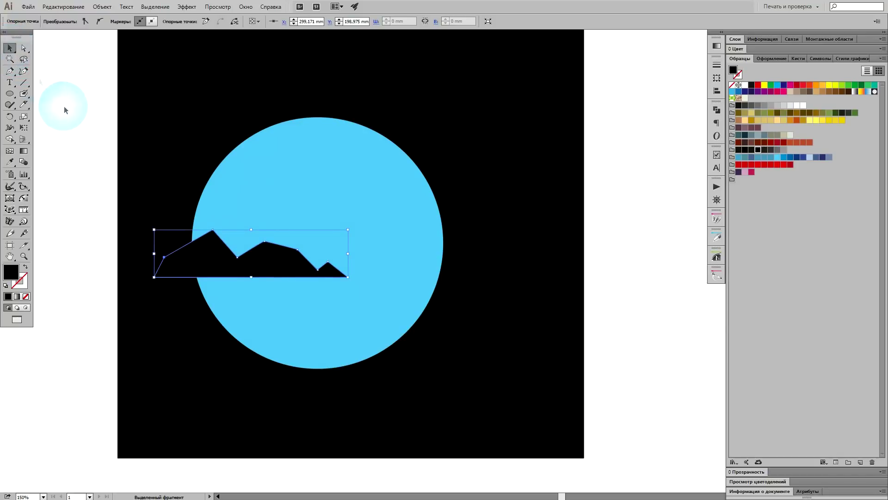
left_click(164, 303)
left_click(206, 254)
left_click(180, 345)
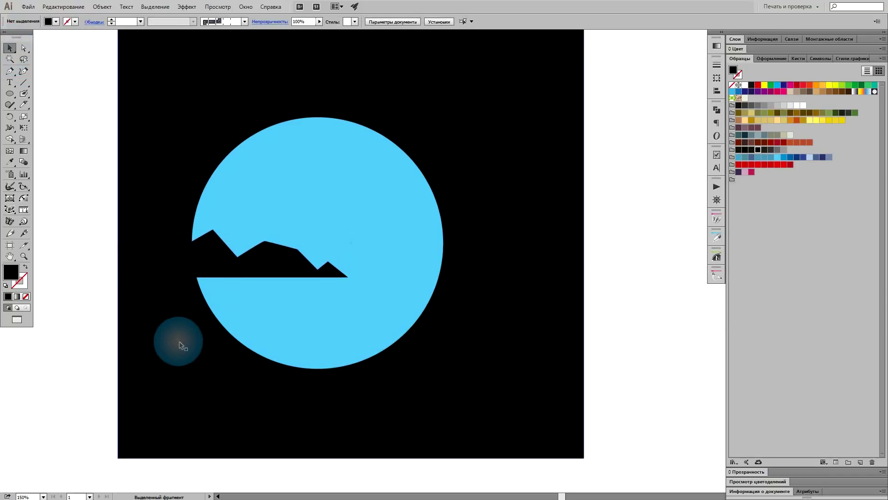
left_click(154, 257)
left_click(170, 331)
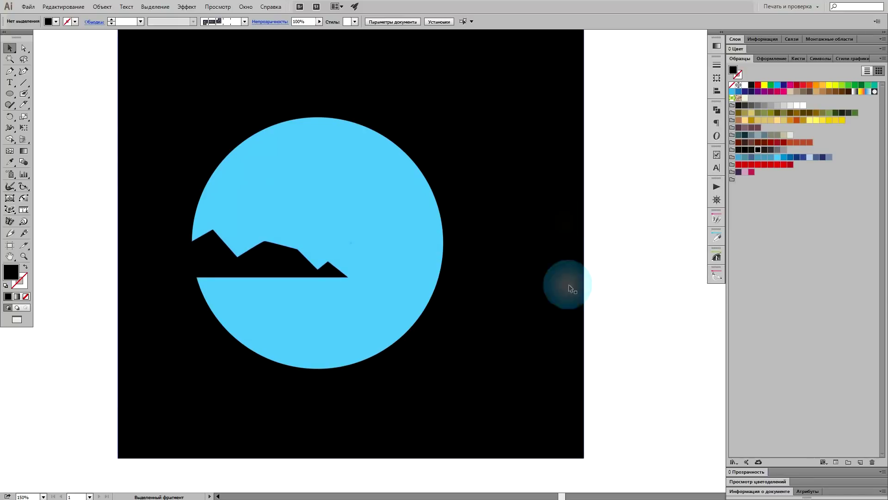
left_click(359, 356)
left_click(180, 284)
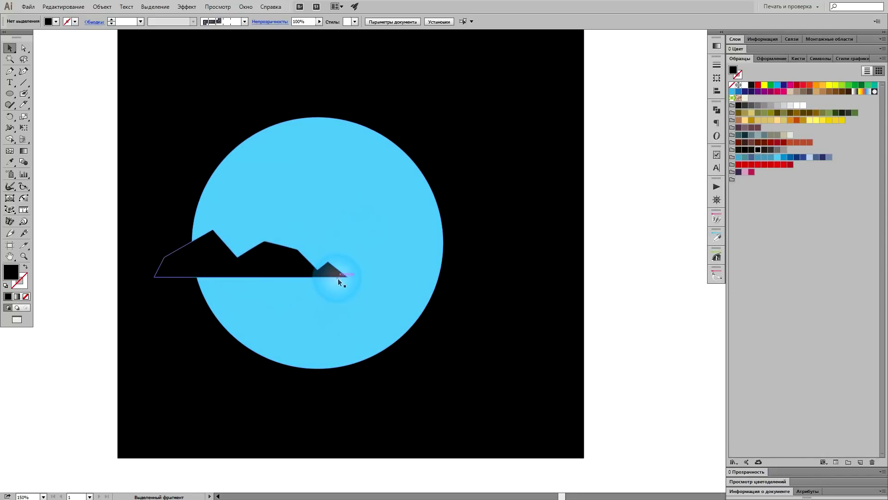
scroll(392, 355, "down", 1)
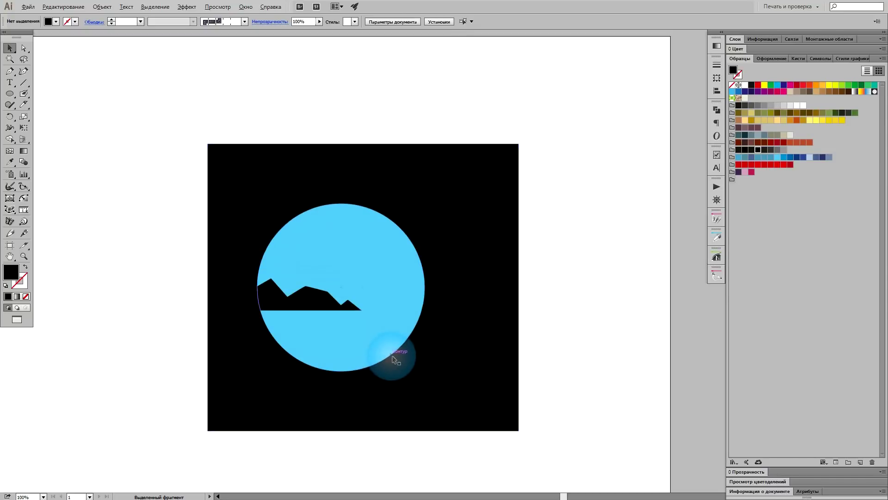
scroll(434, 387, "up", 1)
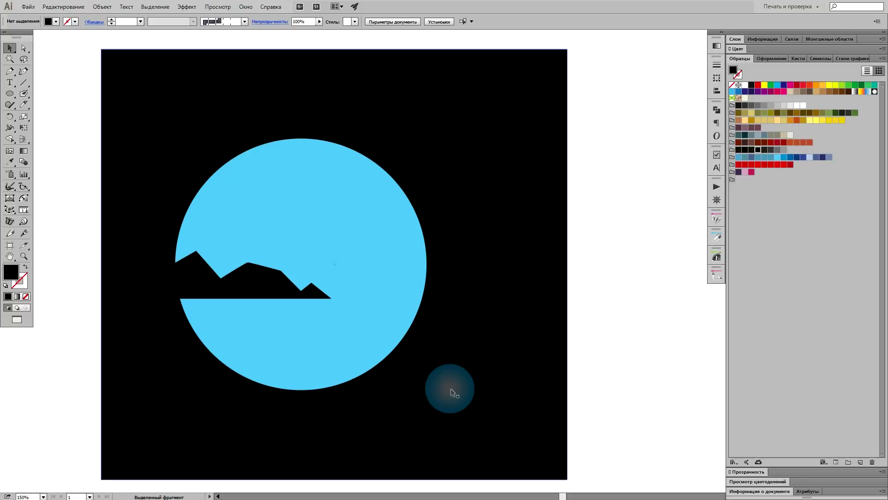
left_click(150, 290)
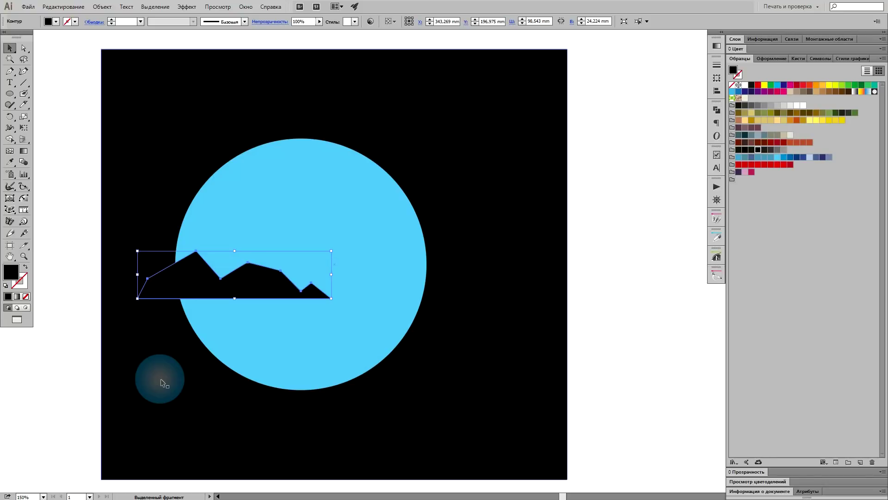
key("Delete")
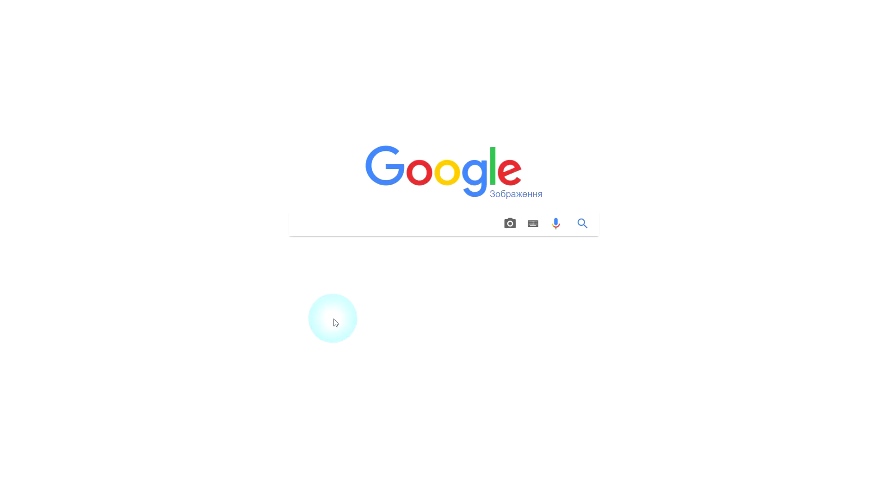
left_click(306, 226)
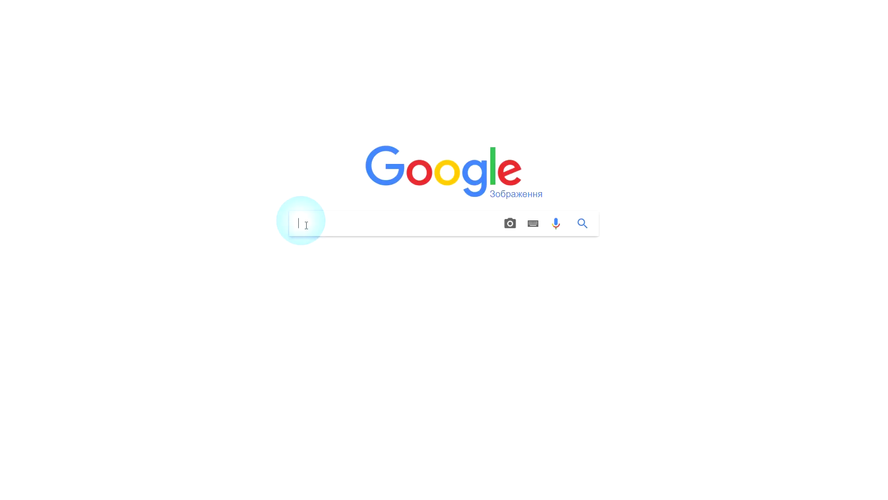
type("маяк")
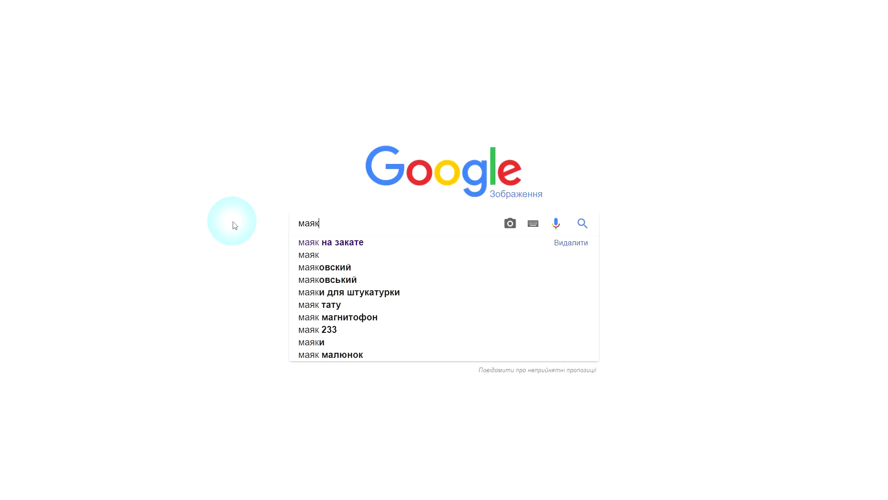
type(" на зака")
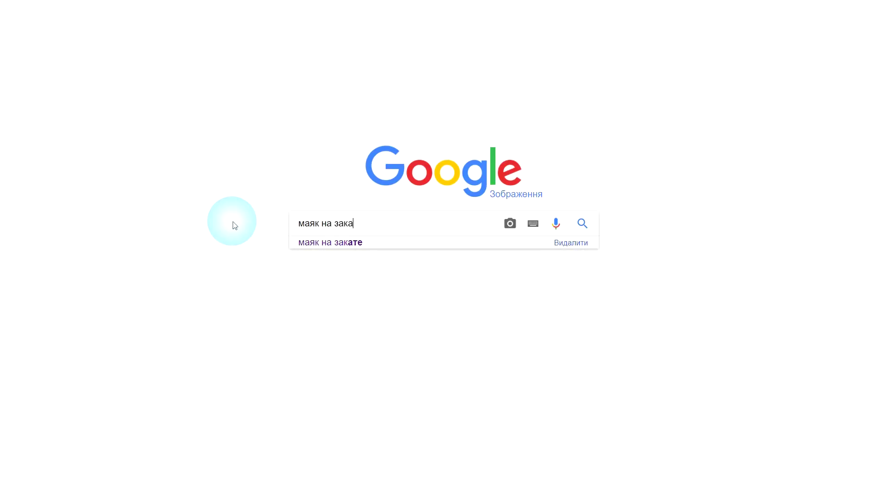
type("те")
key("Return")
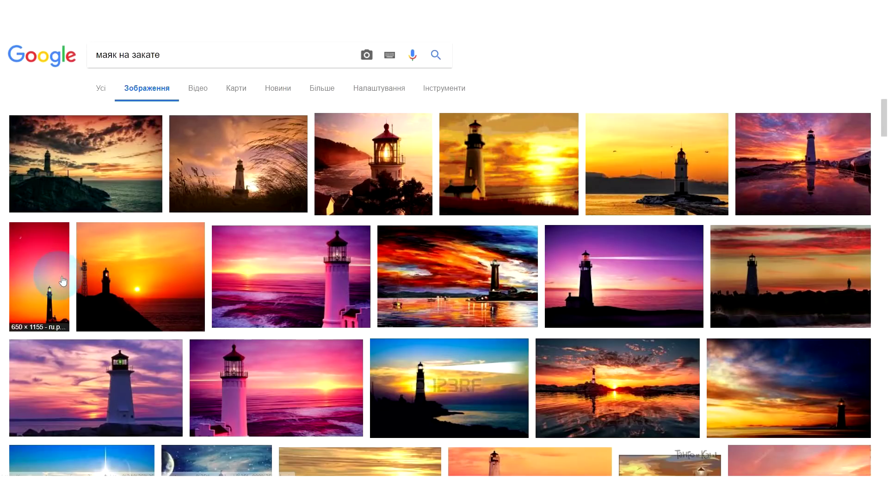
scroll(61, 278, "down", 3)
scroll(63, 281, "down", 2)
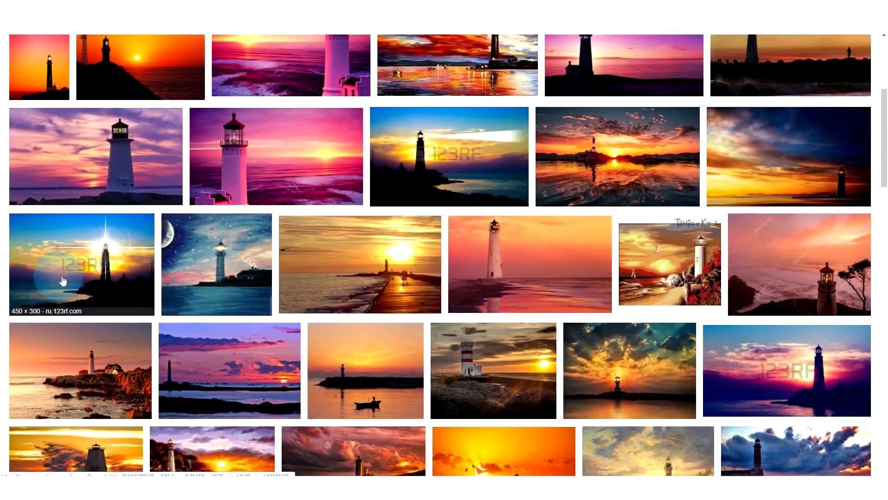
scroll(63, 281, "down", 1)
scroll(63, 281, "down", 5)
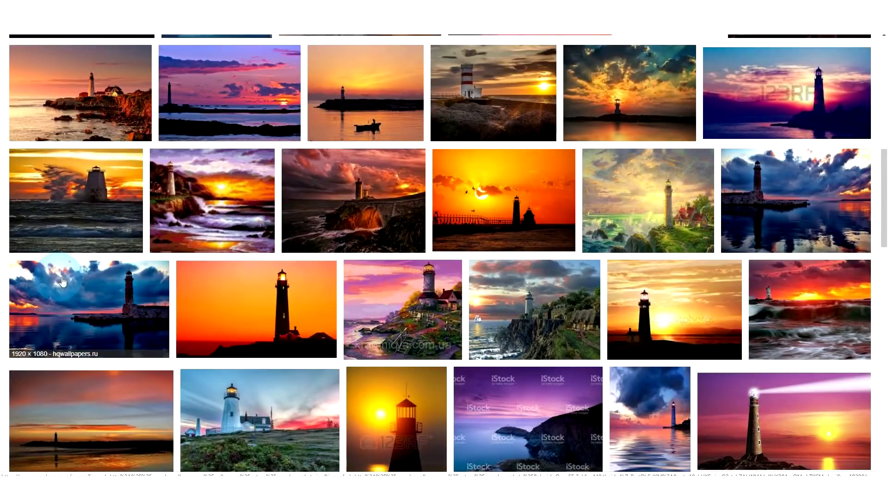
scroll(63, 281, "down", 6)
scroll(63, 281, "down", 2)
scroll(63, 281, "down", 3)
scroll(63, 280, "up", 5)
scroll(63, 281, "up", 3)
scroll(63, 281, "up", 4)
scroll(63, 281, "up", 5)
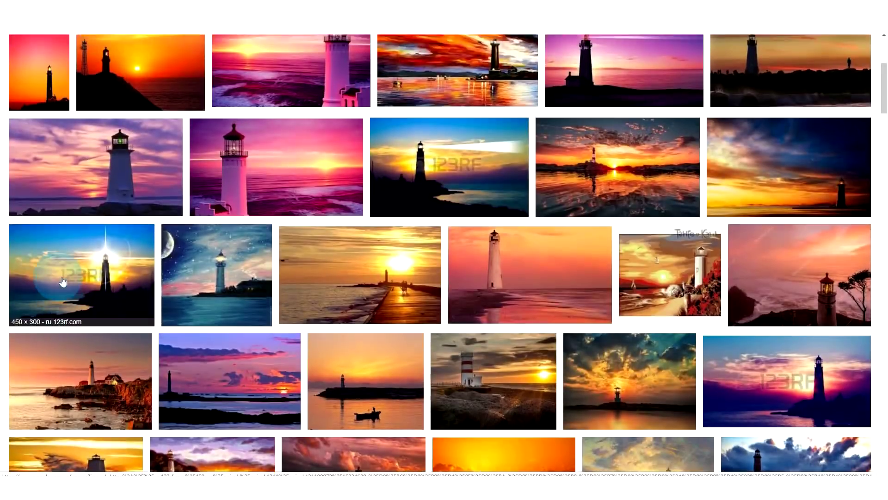
scroll(63, 281, "up", 3)
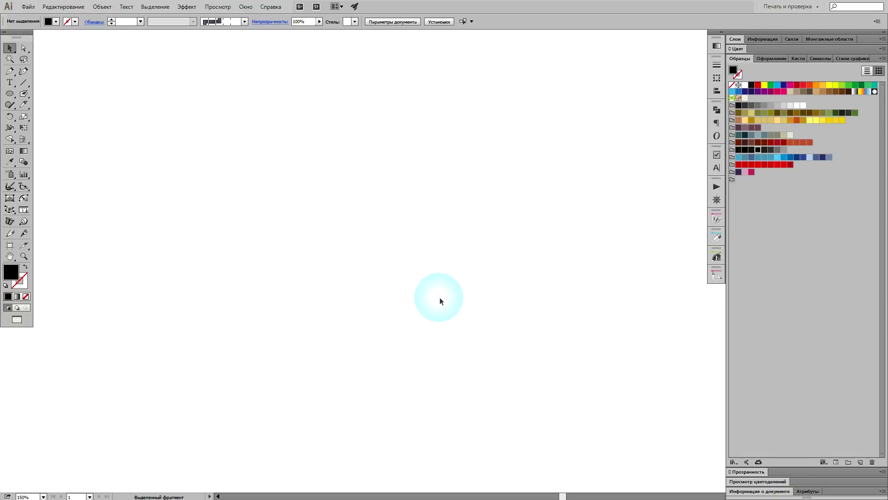
- Draw a large black circle, then a large black square around it
left_click(9, 93)
mouse_move(382, 269)
left_mouse_down()
mouse_move(502, 408)
mouse_move(590, 385)
left_mouse_up()
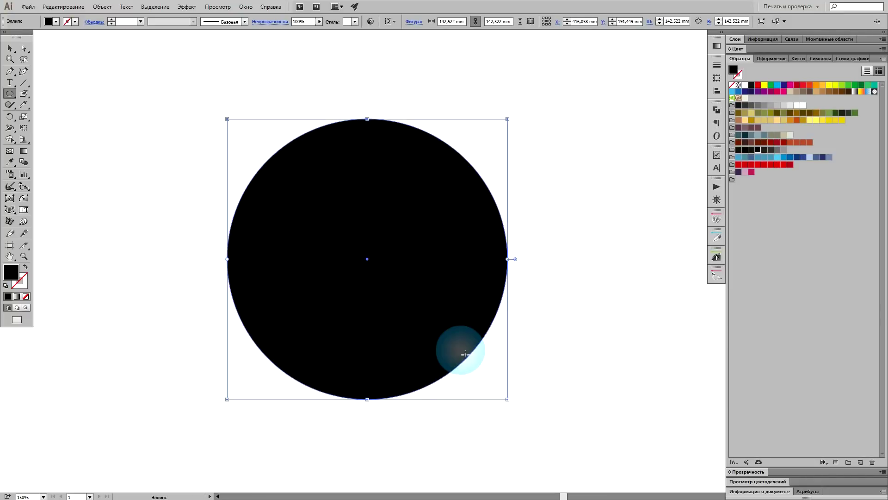
scroll(555, 377, "down", 1)
scroll(588, 380, "up", 1)
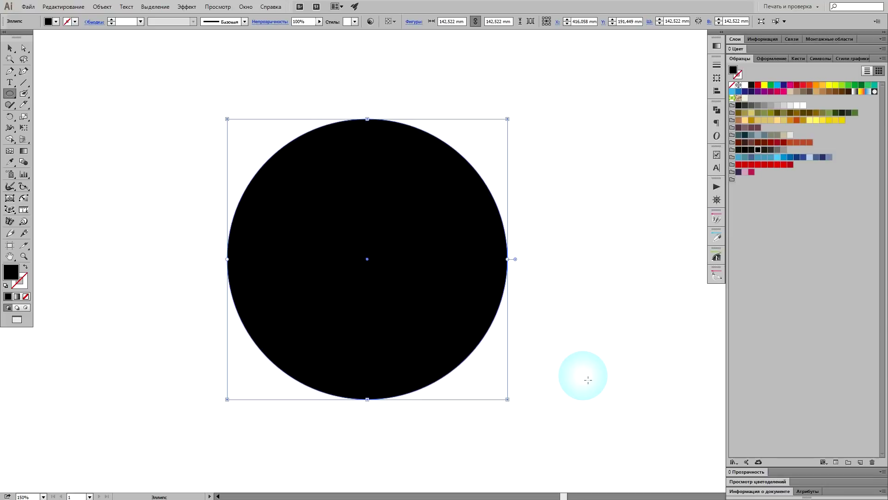
left_click_drag(10, 93, 55, 93)
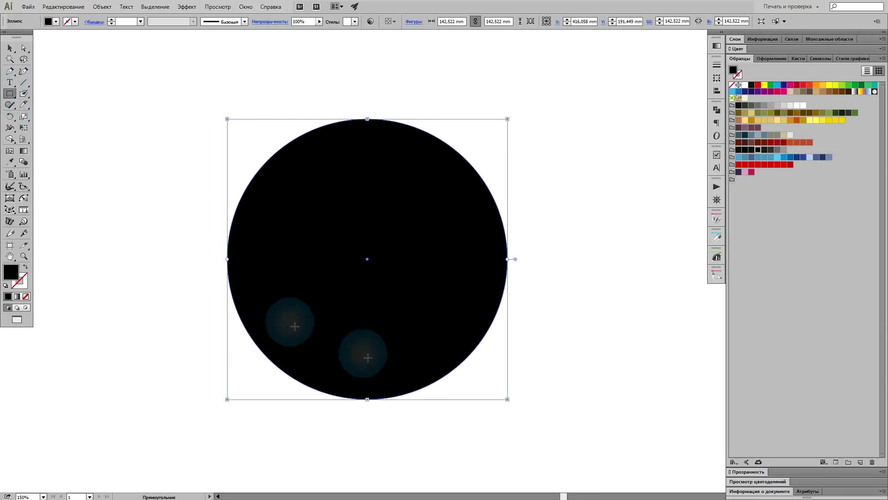
mouse_move(118, 63)
left_mouse_down()
mouse_move(618, 418)
mouse_move(600, 408)
left_mouse_up()
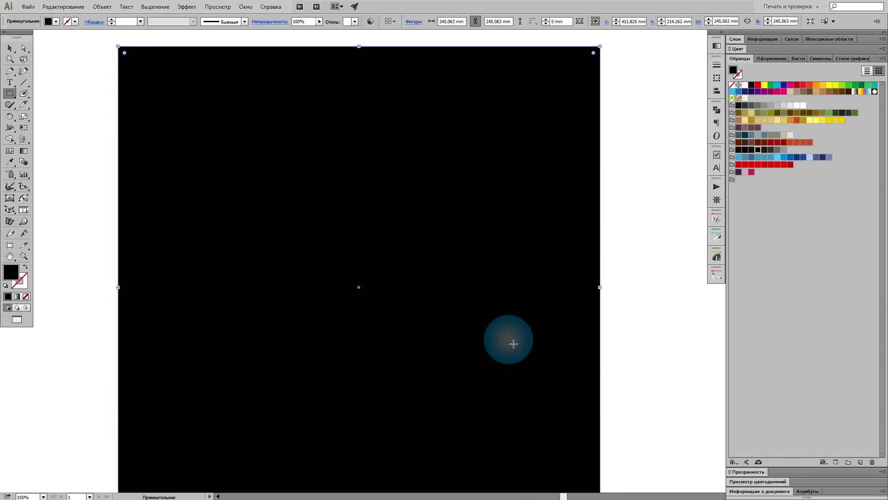
- Align the circle and square to centre horizontally and vertically, then select the square alone
key("v")
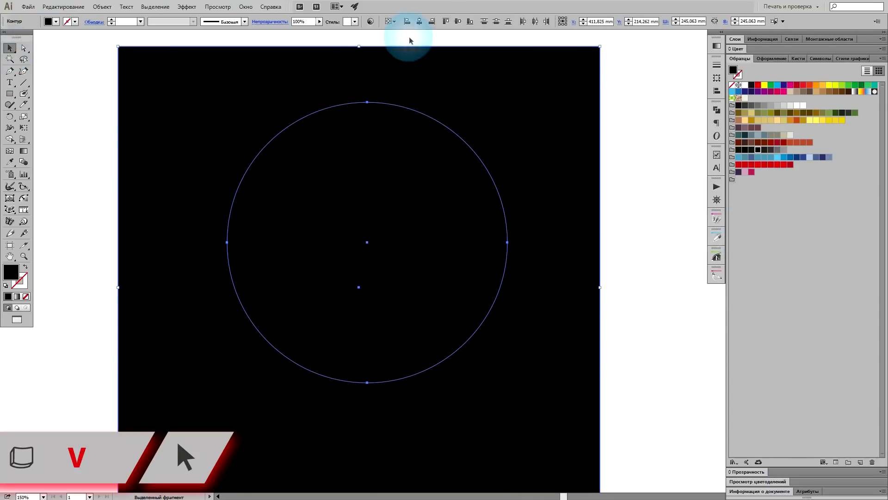
left_click(419, 22)
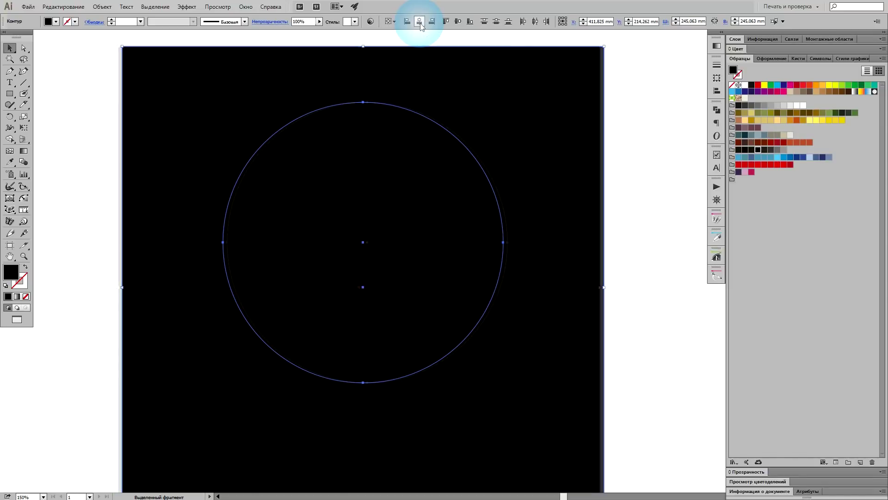
left_click(458, 21)
scroll(495, 277, "down", 1)
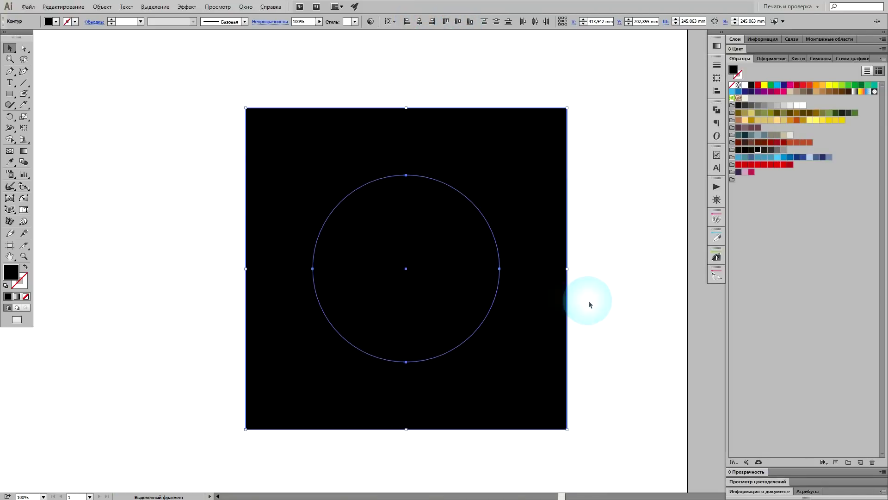
left_click(618, 301)
left_click(475, 300)
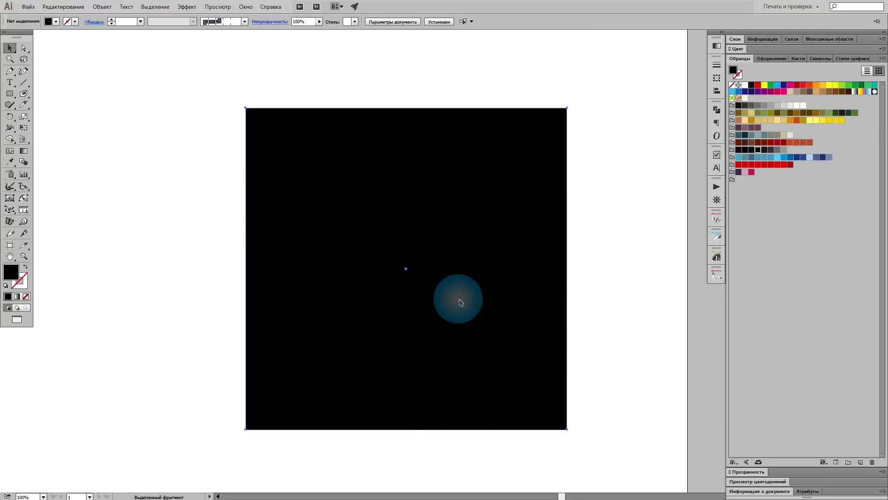
- In Layer 1, move the <Ellipse> above the <Rectangle> so the circle sits in front
left_click(736, 39)
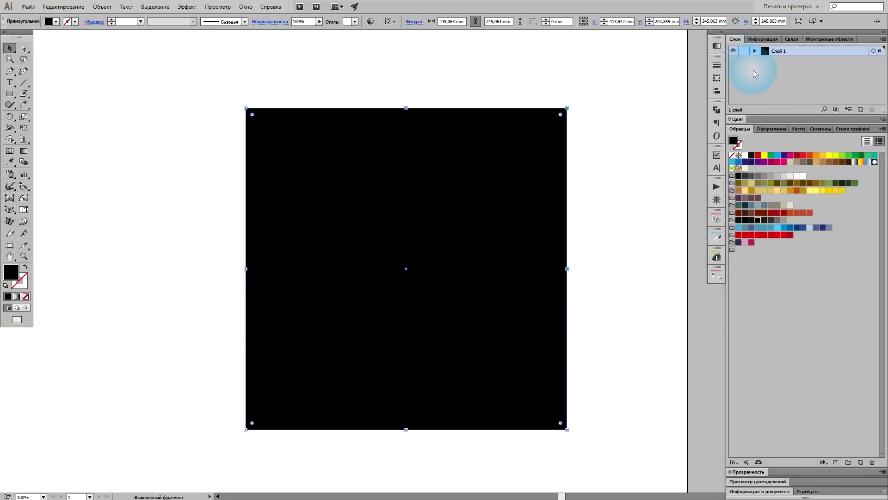
left_click(754, 51)
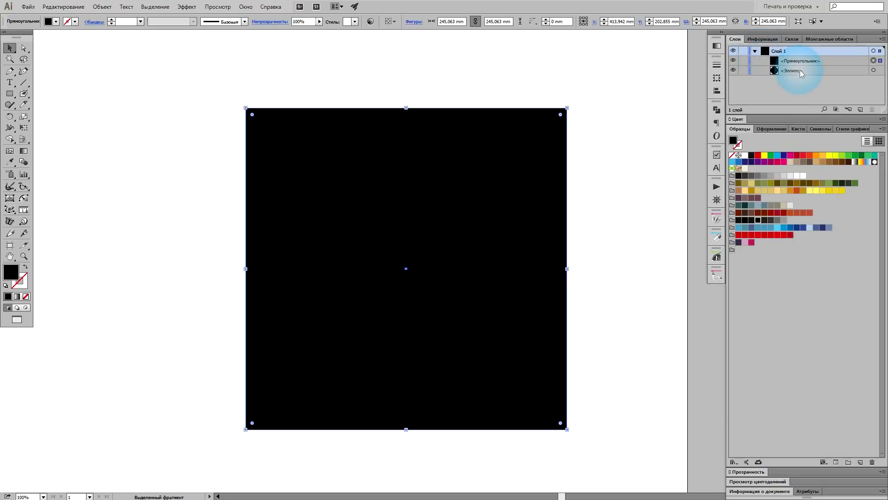
left_click_drag(796, 71, 799, 62)
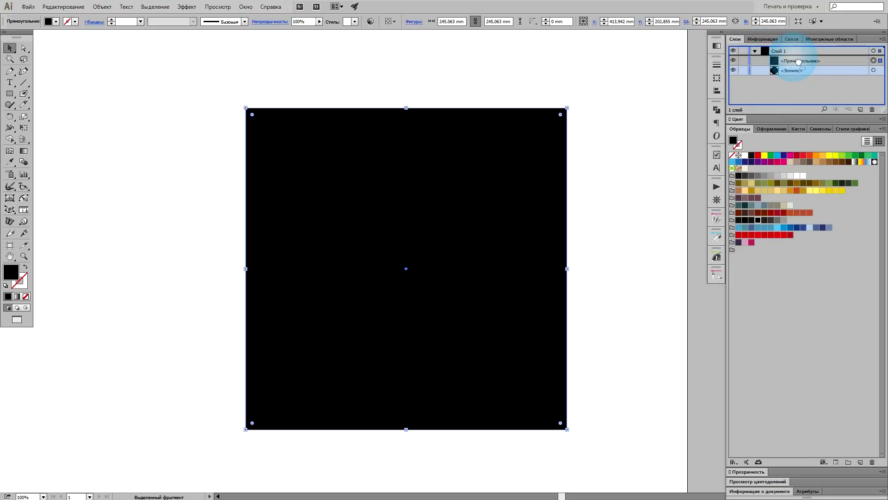
left_click_drag(798, 61, 799, 56)
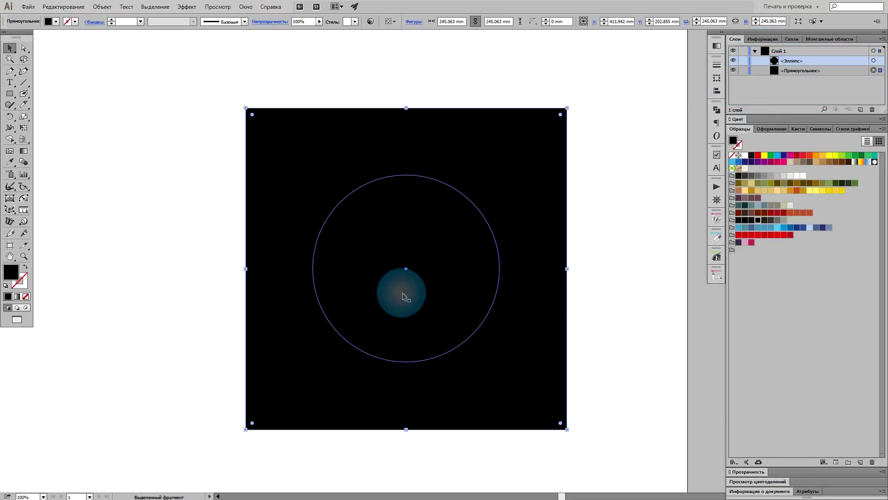
- Fill the circle with the cyan swatch, then reselect the black square
left_click(402, 296)
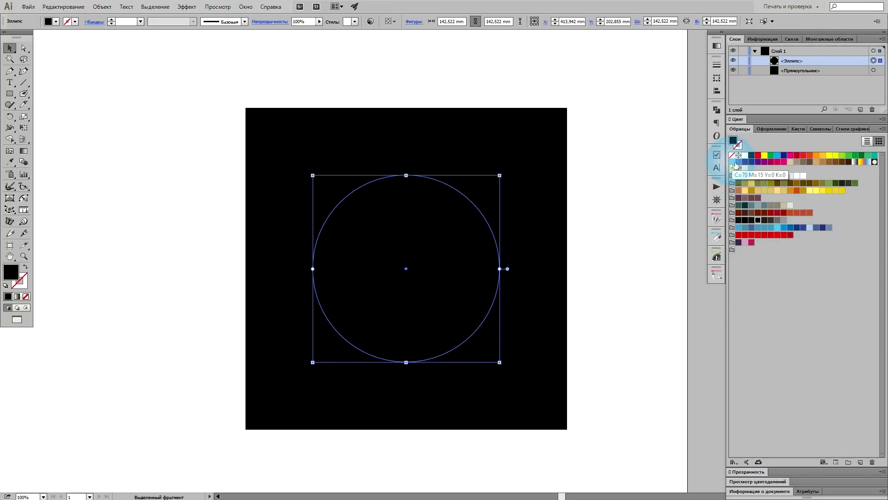
left_click(782, 156)
left_click(626, 338)
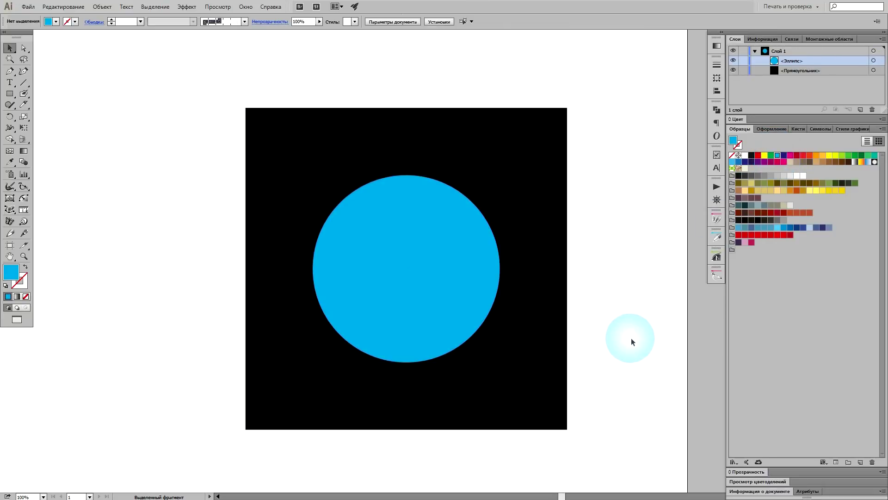
scroll(611, 324, "right", 3)
left_click(495, 309)
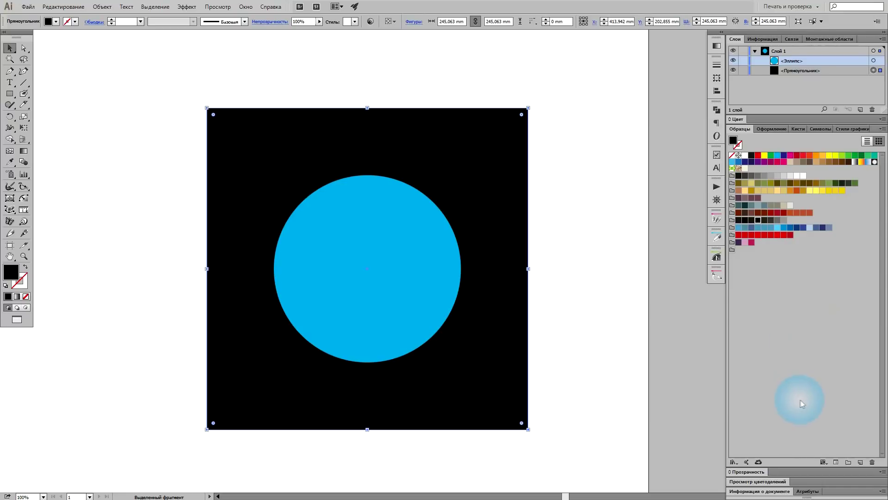
- Set the square's fill to navy RGB 0, 0, 47 in the Color panel, then fit the artboard in view
left_click(749, 162)
left_click(752, 164)
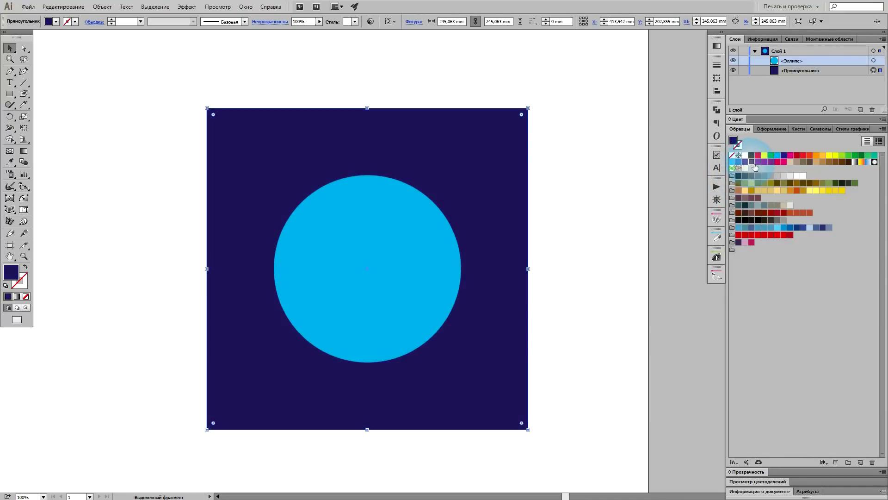
left_click(739, 119)
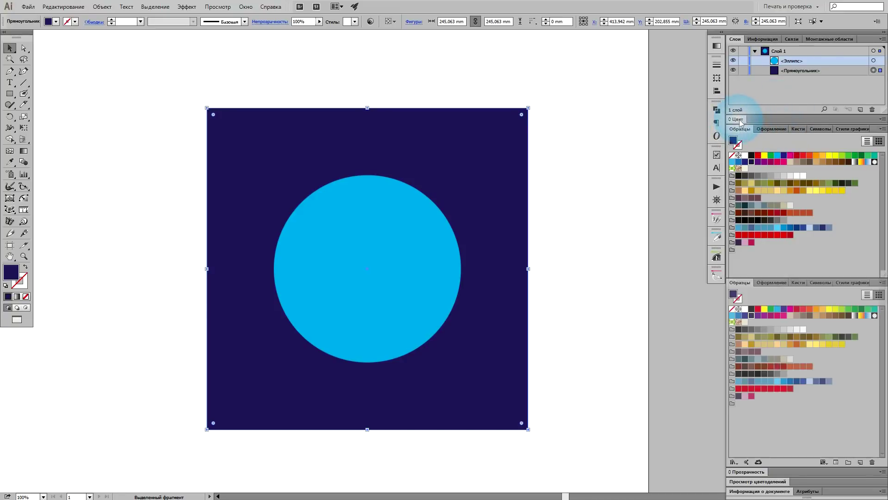
left_click(778, 166)
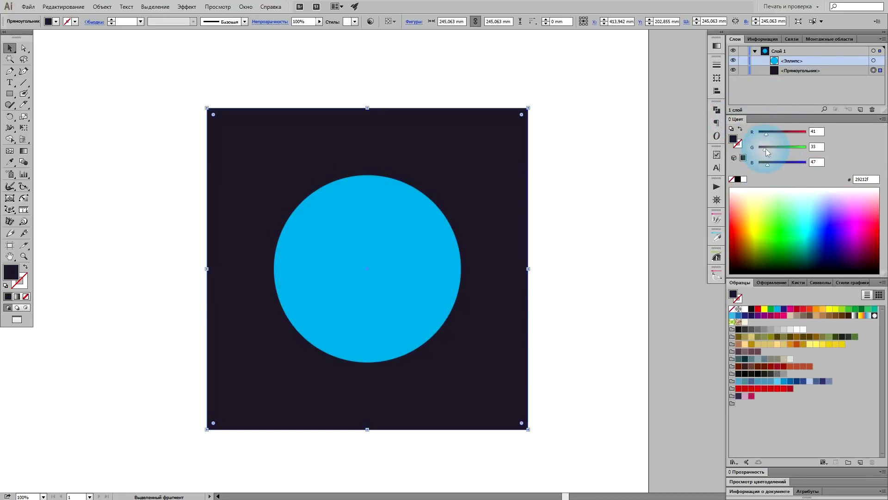
left_click_drag(765, 149, 758, 149)
left_click(585, 306)
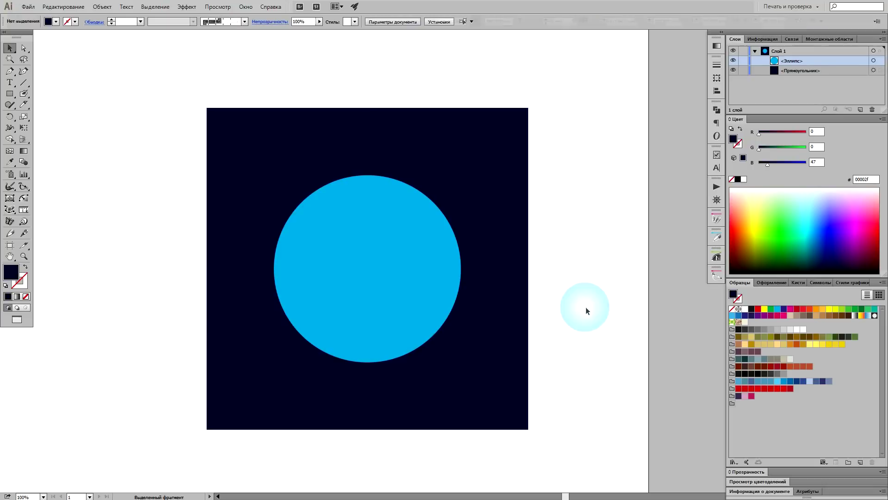
left_click_drag(567, 335, 577, 336)
key("ctrl+0")
left_click(498, 263)
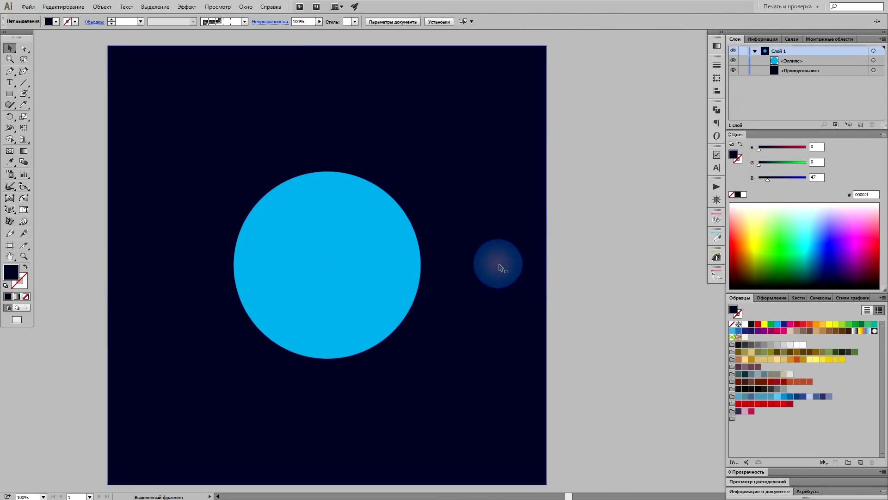
- Lock the <Rectangle> row in Layers and move the view to empty space beside the artboard
left_click(743, 70)
left_click_drag(592, 166, 495, 348)
left_click_drag(586, 184, 503, 346)
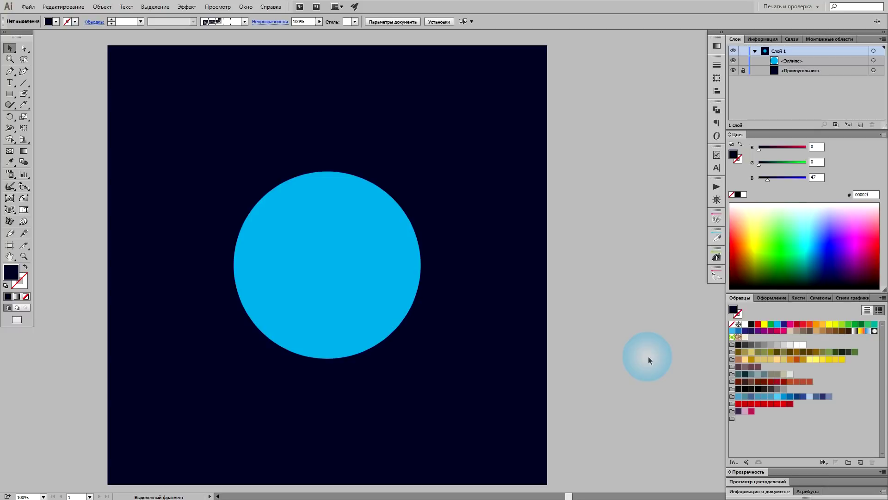
mouse_move(648, 360)
left_mouse_down()
mouse_move(650, 336)
mouse_move(341, 357)
left_mouse_up()
left_click(395, 234, "ctrl")
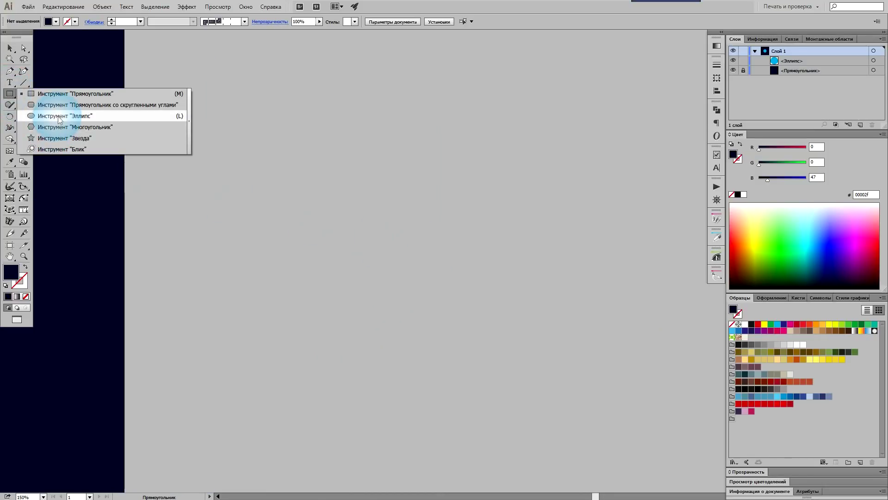
- Draw overlapping navy circles and Alt-copy scaled circles around them into a cloud shape
left_click_drag(10, 95, 69, 115)
left_click_drag(261, 239, 281, 258)
left_click_drag(280, 212, 313, 244)
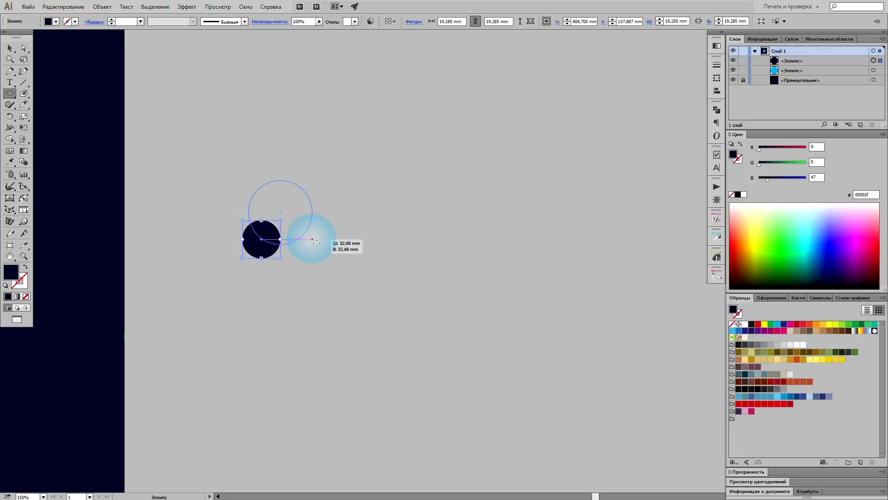
key("v")
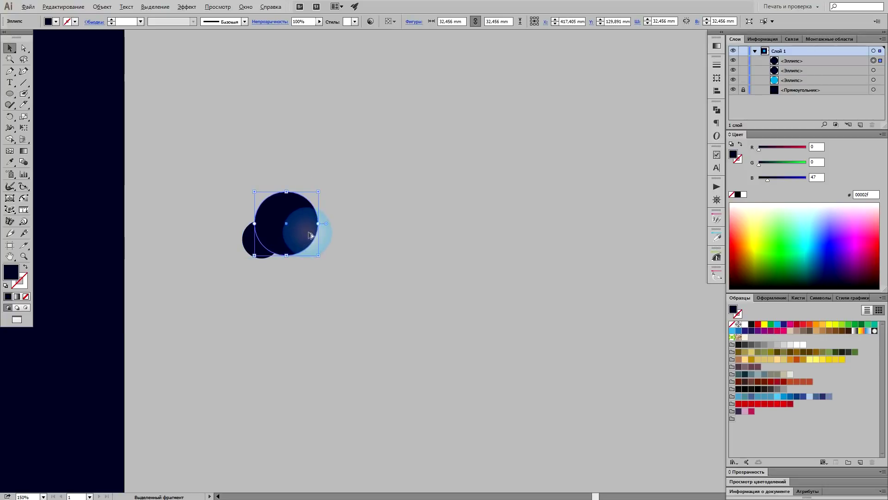
scroll(310, 234, "up", 1)
mouse_move(287, 239)
left_mouse_down()
mouse_move(356, 258)
mouse_move(356, 216)
left_mouse_up()
mouse_move(374, 184)
left_mouse_down()
mouse_move(430, 198)
mouse_move(404, 194)
mouse_move(397, 257)
left_mouse_up()
mouse_move(439, 229)
left_mouse_down()
mouse_move(454, 250)
mouse_move(328, 158)
mouse_move(241, 205)
mouse_move(422, 191)
left_mouse_up()
left_click_drag(420, 191, 375, 182)
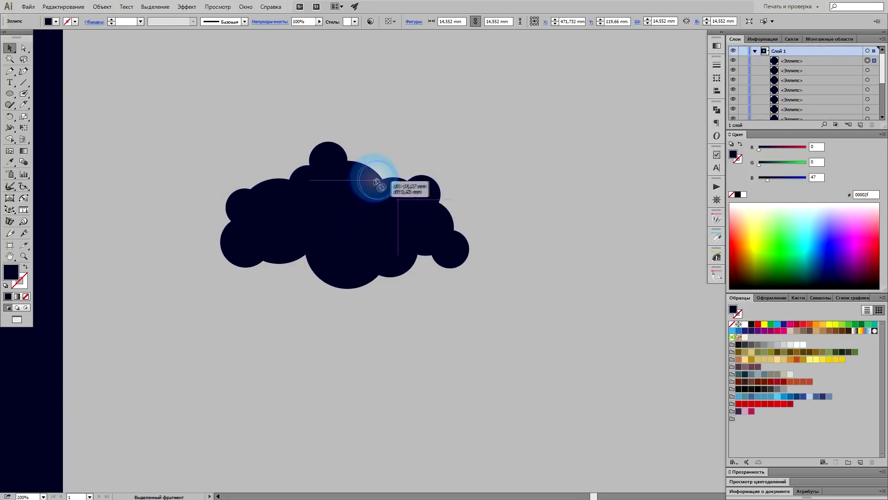
- Flatten the top circle, add a circle on the left, and copy the whole cloud below
left_click(328, 156)
left_click_drag(348, 139, 370, 145)
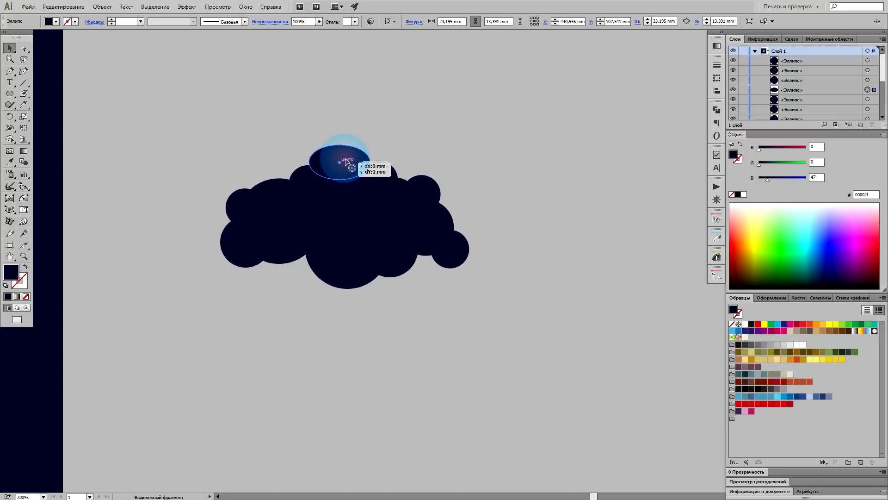
left_click(488, 321)
scroll(487, 330, "up", 2)
left_click_drag(230, 272, 204, 263)
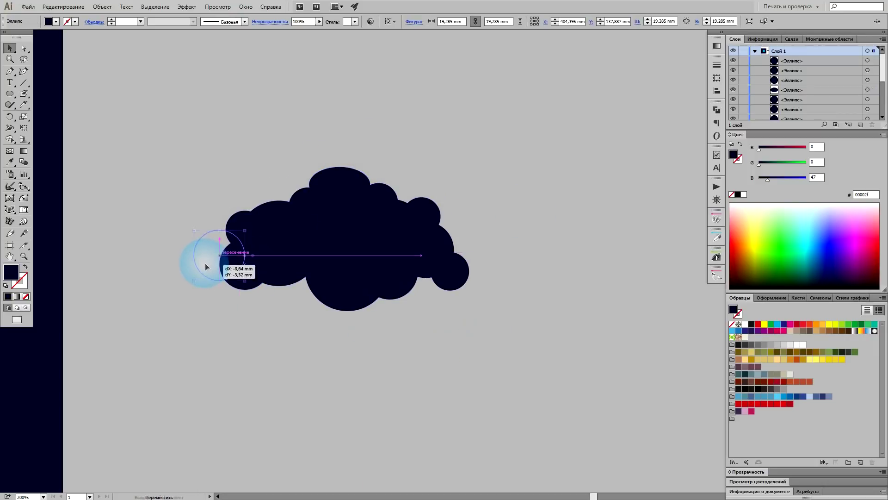
left_click_drag(456, 277, 467, 261)
left_click_drag(135, 316, 101, 310)
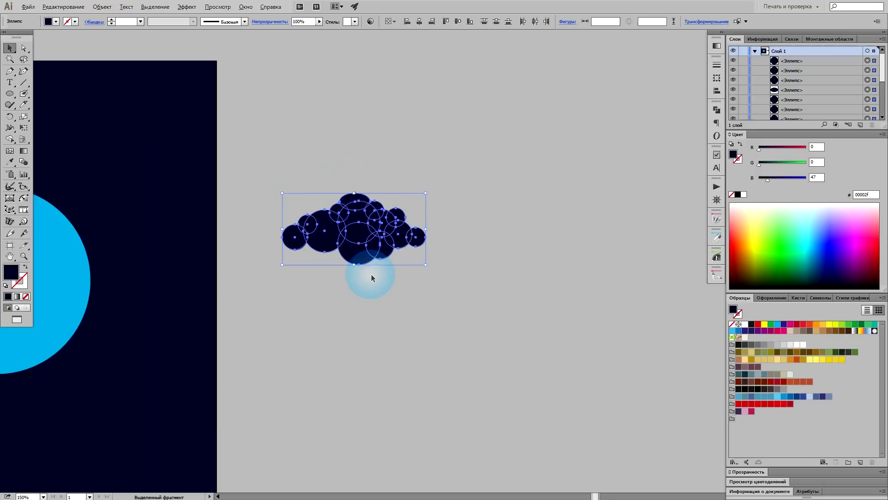
scroll(371, 274, "down", 2)
left_click_drag(357, 238, 353, 357)
- Merge the upper cloud's circles into one shape with Pathfinder Unite
left_click(348, 149)
scroll(348, 138, "up", 2)
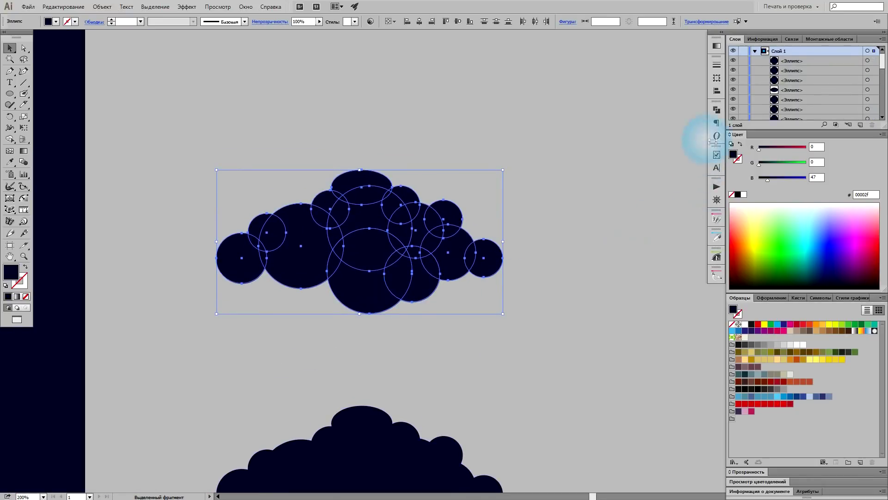
left_click(716, 110)
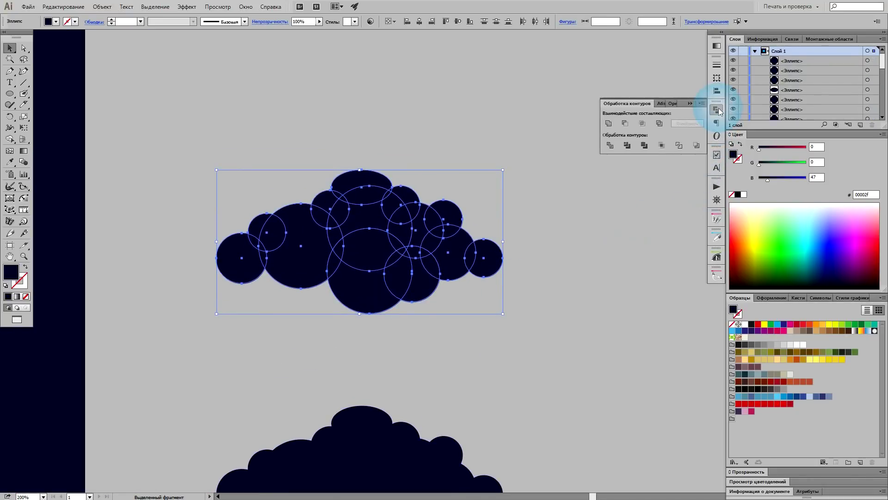
left_click(608, 124)
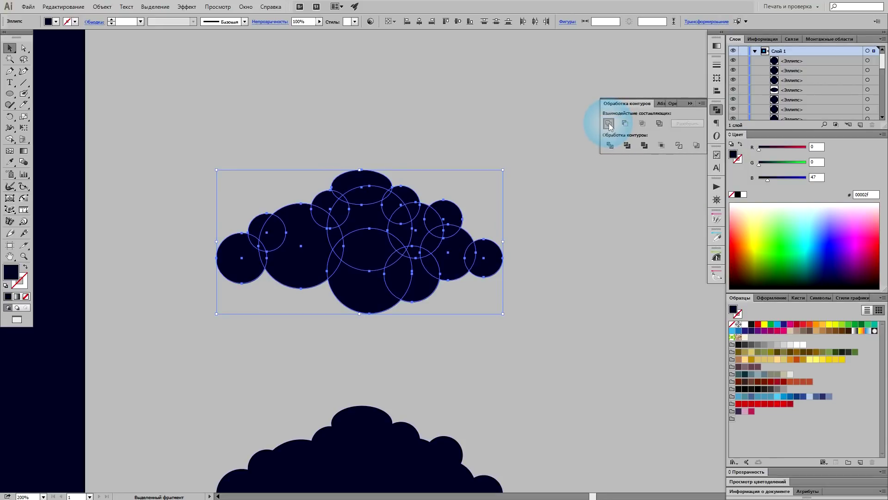
- Slice the merged cloud straight across with the Knife and delete its lower half
left_click(25, 107)
key("alt")
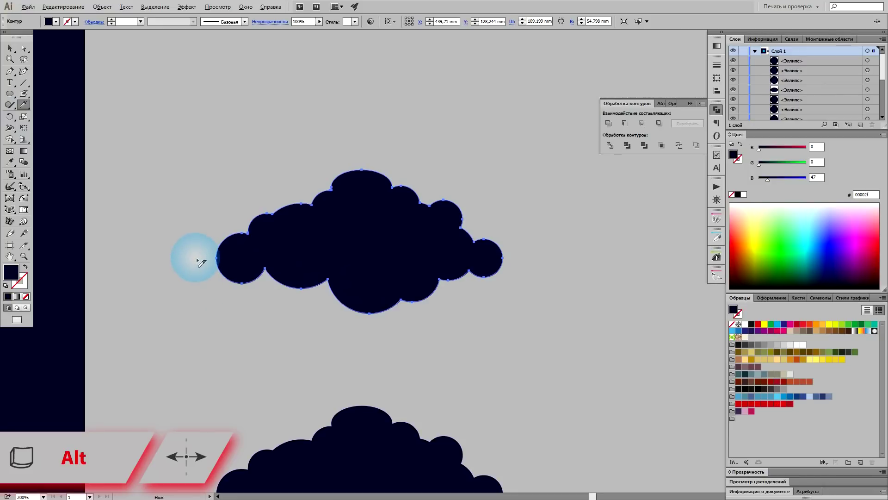
left_click_drag(199, 259, 559, 257)
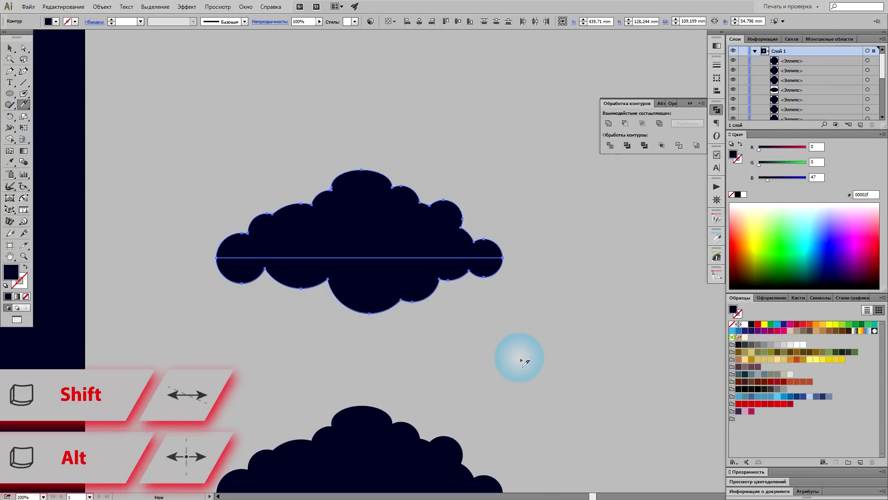
key("a")
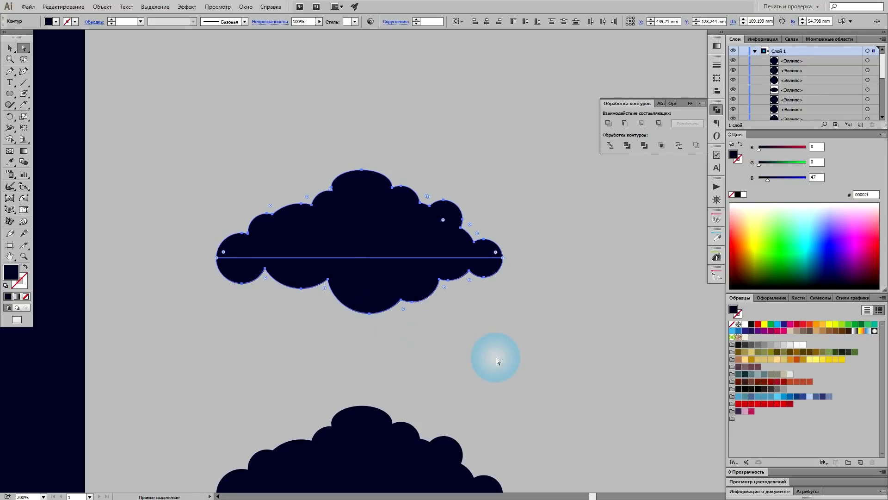
left_click(497, 358)
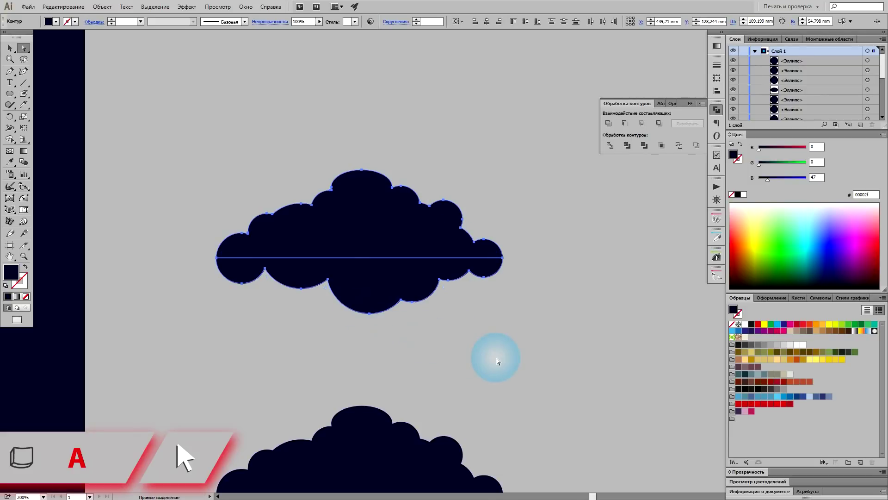
left_click(373, 288)
key("Delete")
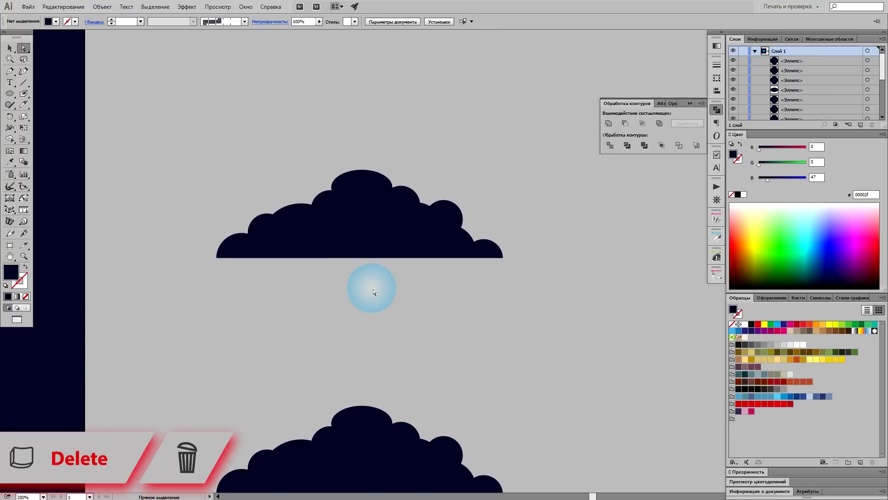
scroll(395, 302, "down", 2)
scroll(482, 242, "down", 4)
scroll(482, 242, "right", 1)
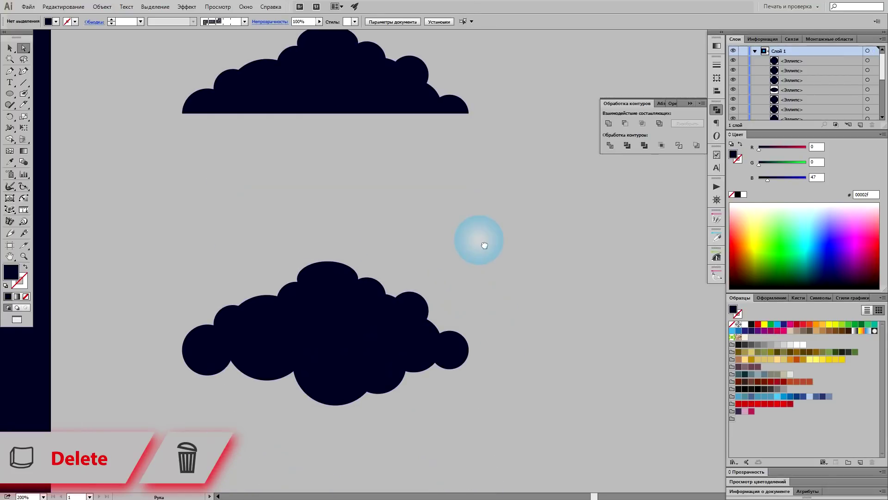
- Rearrange the lower cloud's circles into a tighter cloud outline
mouse_move(357, 327)
left_mouse_down()
mouse_move(296, 278)
mouse_move(375, 250)
left_mouse_up()
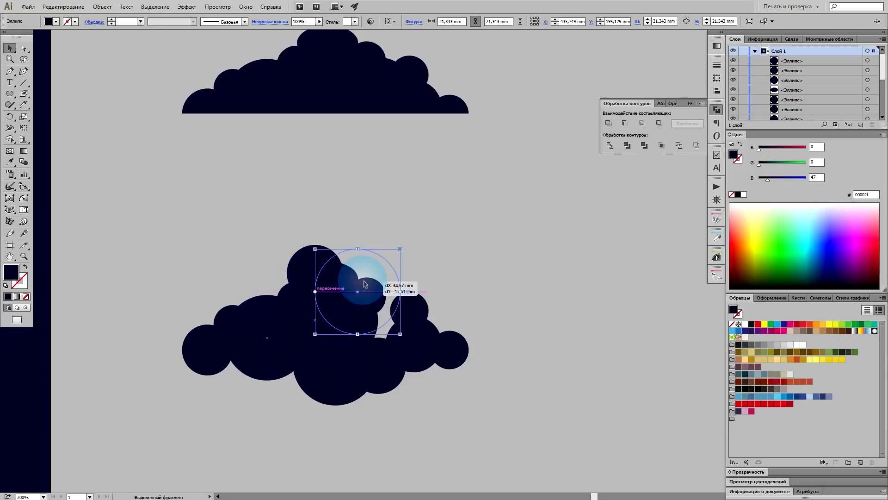
left_click_drag(419, 307, 417, 294)
left_click_drag(394, 332, 386, 317)
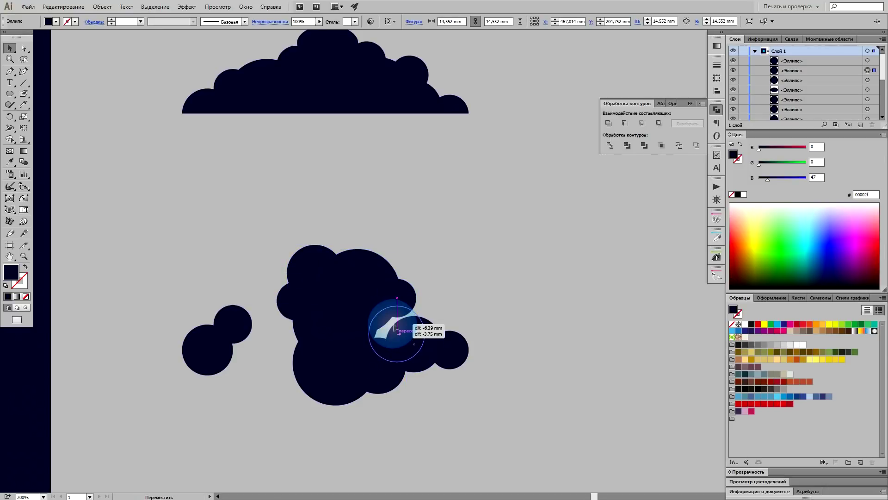
left_click_drag(226, 325, 270, 307)
left_click_drag(221, 344, 263, 320)
left_click_drag(312, 373, 268, 362)
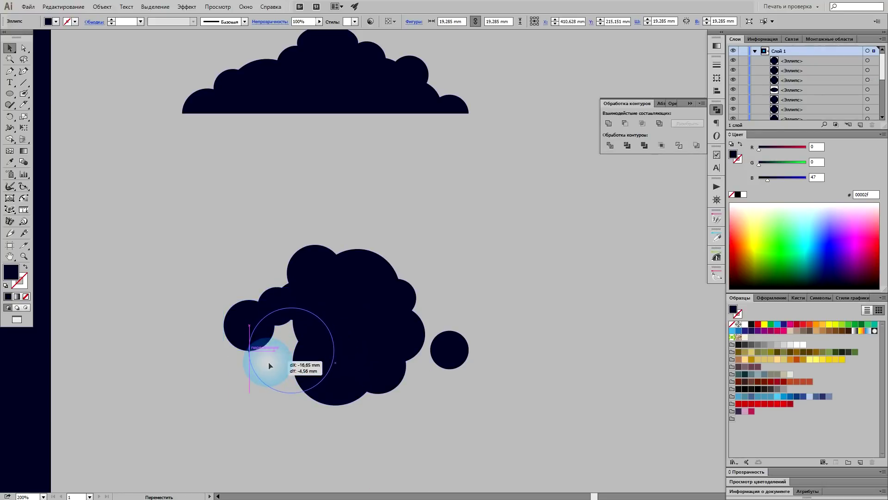
left_click_drag(444, 351, 408, 315)
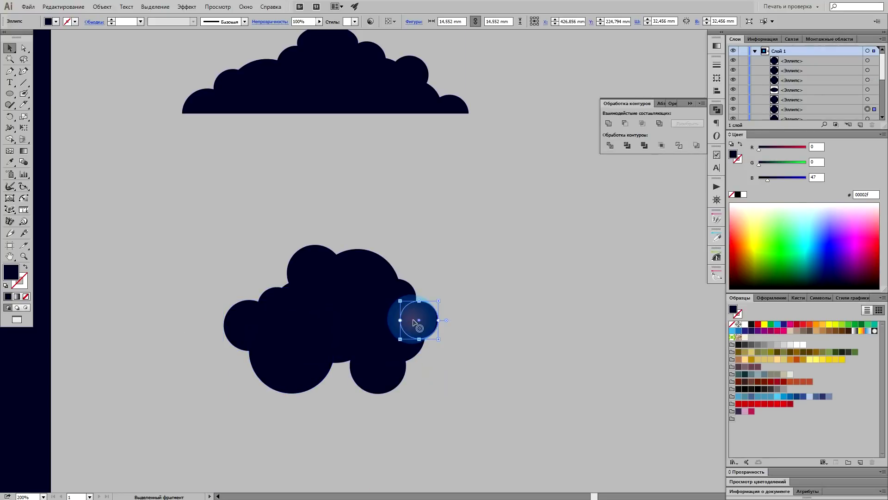
scroll(481, 325, "down", 1)
- Duplicate the lower cloud to the right and unite the left copy's circles
left_click_drag(415, 365, 351, 352)
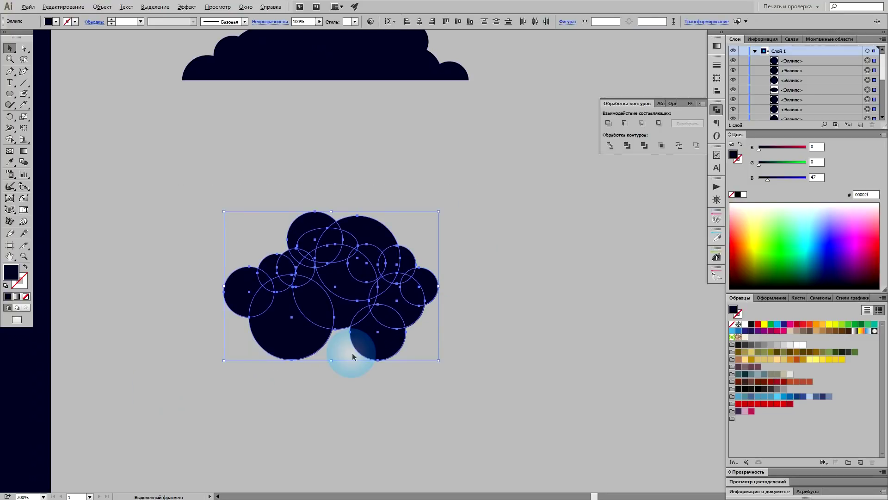
left_click_drag(492, 321, 334, 344)
left_click_drag(178, 345, 529, 345)
left_click_drag(358, 416, 520, 368)
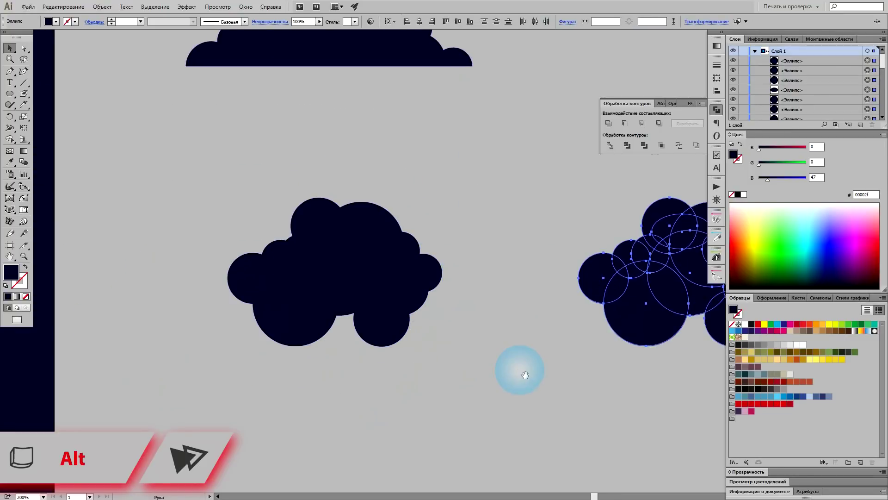
left_click_drag(187, 387, 259, 324)
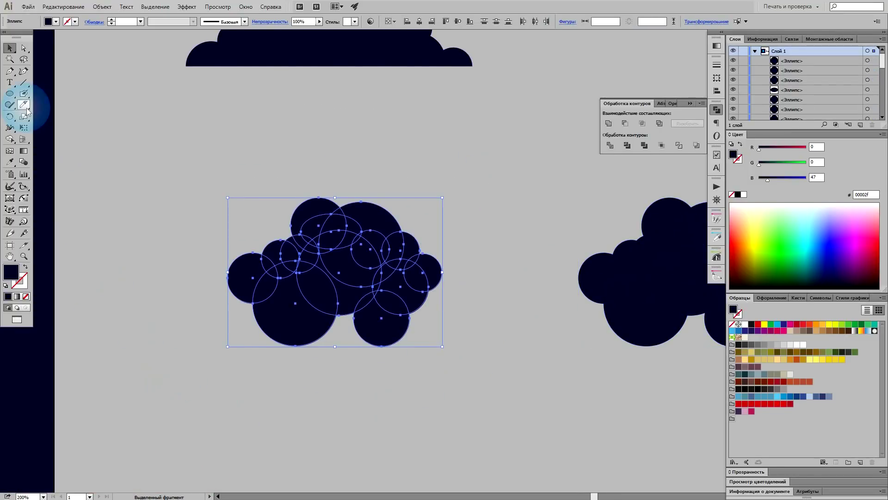
left_click(608, 123)
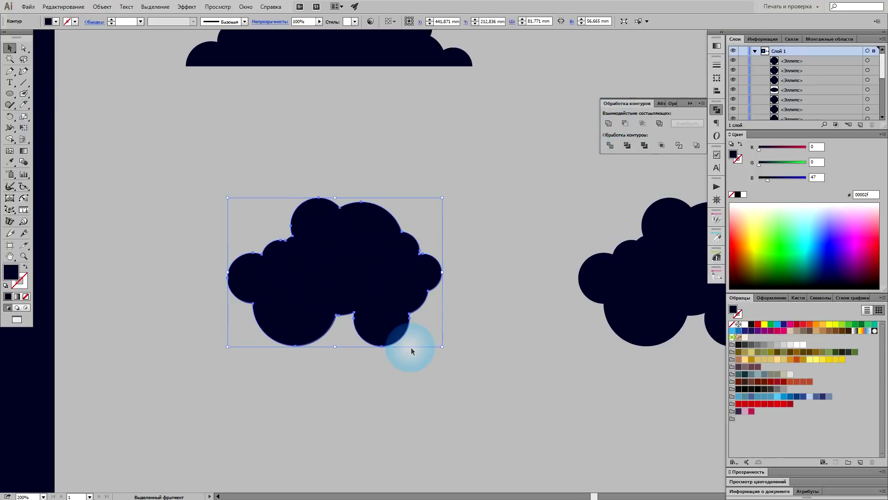
- Knife-cut the merged cloud horizontally and delete its lower half
left_click(23, 105)
left_click_drag(220, 278, 463, 278)
key("a")
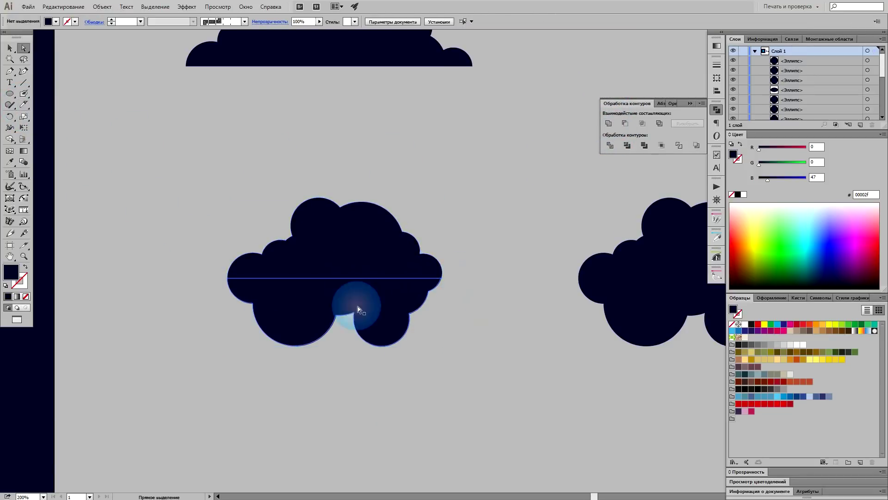
left_click(382, 300)
key("Delete")
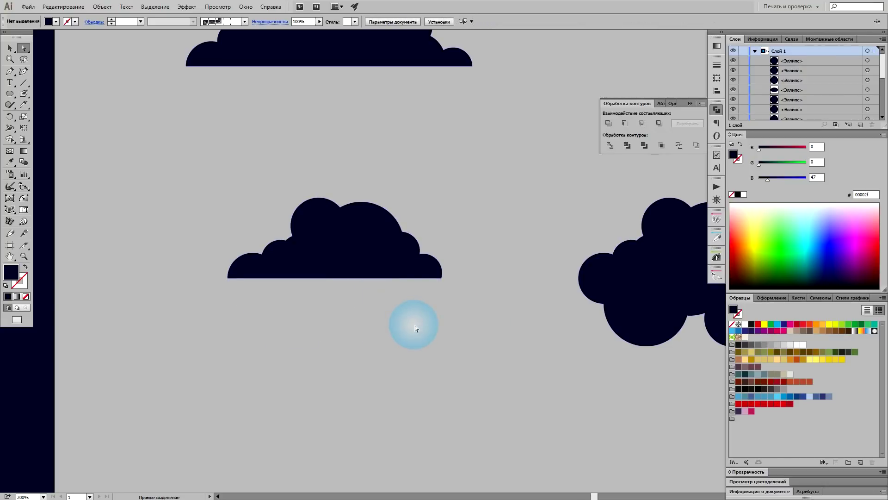
mouse_move(539, 252)
left_mouse_down()
mouse_move(396, 330)
mouse_move(262, 297)
left_mouse_up()
scroll(523, 368, "up", 1)
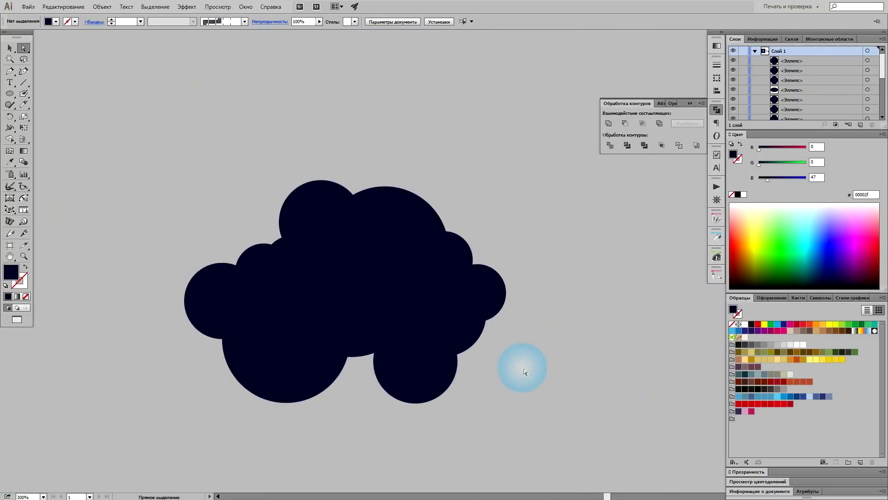
key("v")
left_click(370, 235)
- Reposition the copied cloud's circles and add Alt-copies at the upper left to lengthen it
left_click_drag(417, 208, 297, 210)
mouse_move(446, 259)
left_mouse_down()
mouse_move(413, 291)
mouse_move(461, 301)
left_mouse_up()
left_click_drag(428, 380, 512, 338)
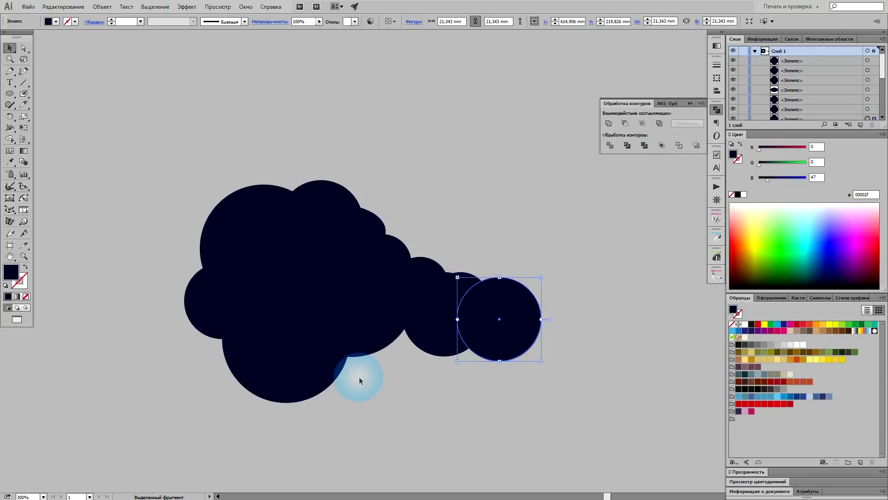
left_click_drag(211, 314, 193, 314)
mouse_move(388, 256)
left_mouse_down()
mouse_move(228, 239)
mouse_move(243, 218)
left_mouse_up()
left_click_drag(228, 253, 211, 279)
- Duplicate the lengthened cloud below and unite the circles into one shape
key("ctrl+a")
key("ctrl+minus")
left_click_drag(402, 242, 401, 429)
key("ctrl+plus")
key("ctrl+plus")
key("ctrl+plus")
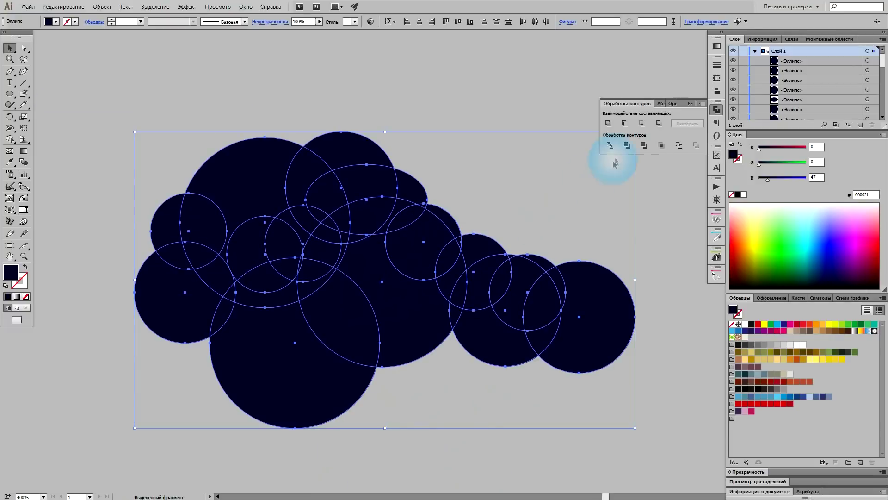
left_click(608, 123)
- Knife-cut the merged cloud near its bottom and delete the lower piece
left_click(24, 105)
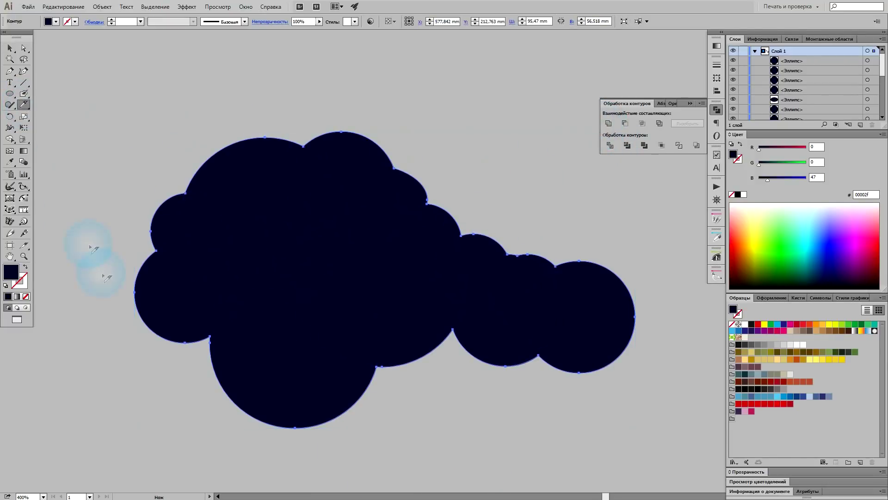
left_click_drag(127, 305, 660, 297)
key("a")
left_click(382, 338)
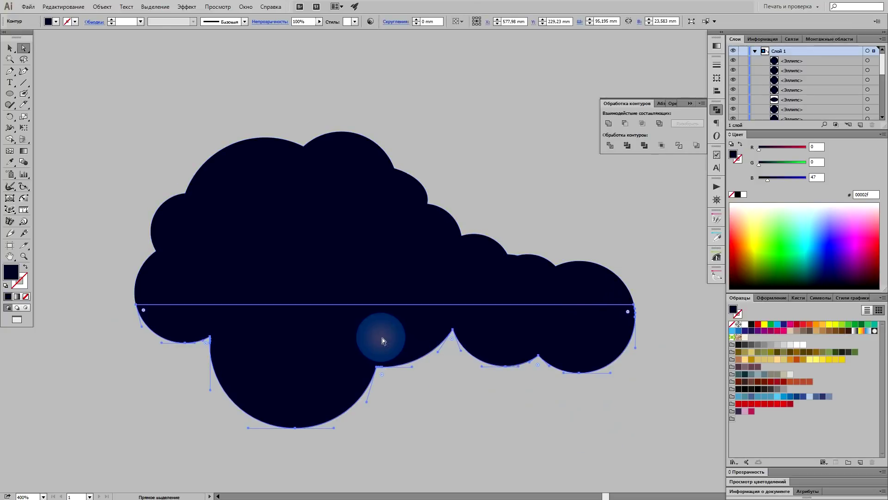
key("Delete")
scroll(374, 358, "down", 1)
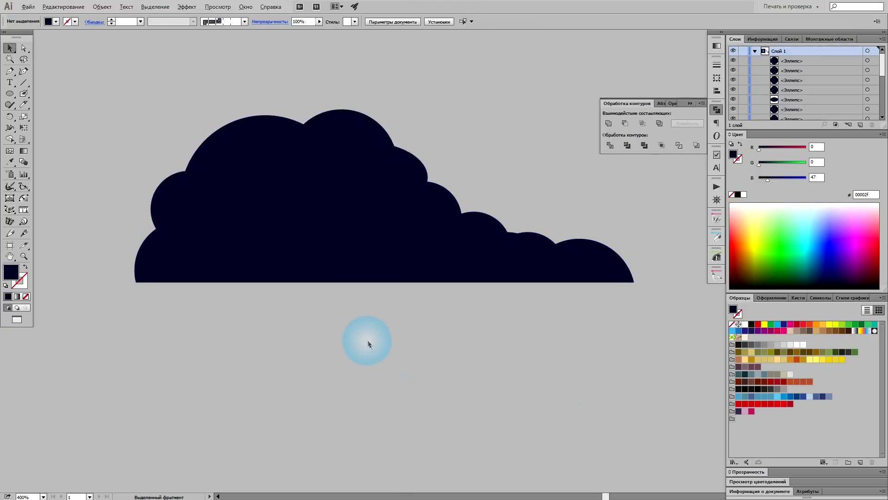
key("ctrl+1")
scroll(367, 337, "down", 2)
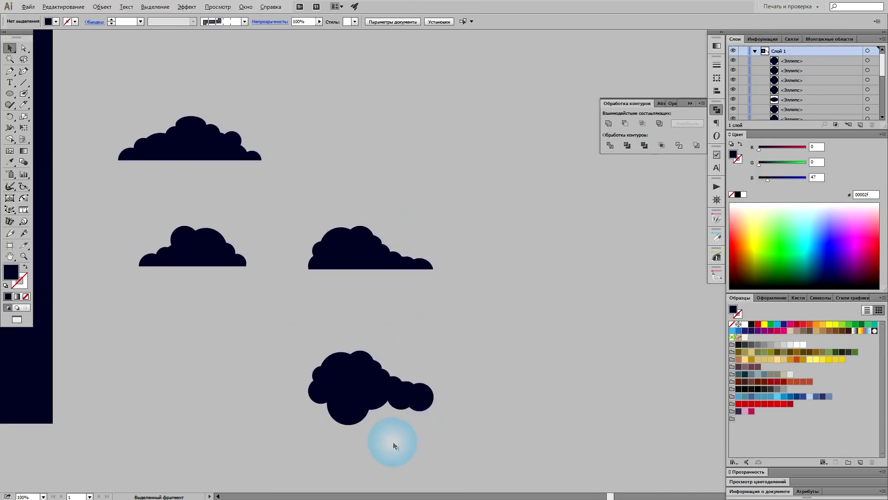
- Arrange the last cluster's circles into a cloud shape
scroll(392, 441, "up", 2)
scroll(391, 415, "up", 1)
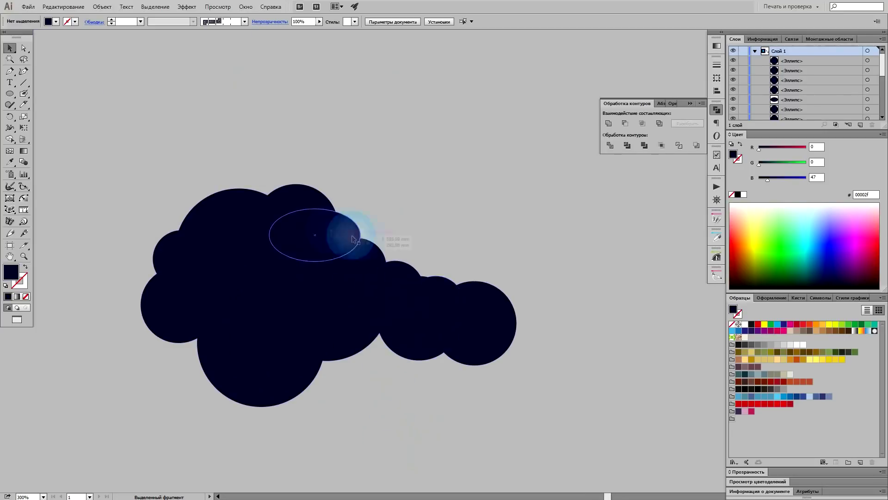
left_click_drag(419, 329, 345, 222)
left_click_drag(409, 294, 283, 178)
mouse_move(440, 307)
left_mouse_down()
mouse_move(402, 273)
mouse_move(477, 208)
mouse_move(430, 292)
mouse_move(442, 281)
mouse_move(367, 254)
left_mouse_up()
- Unite the circles, knife-cut straight across, and delete the bottom piece
key("ctrl+a")
left_click(24, 105)
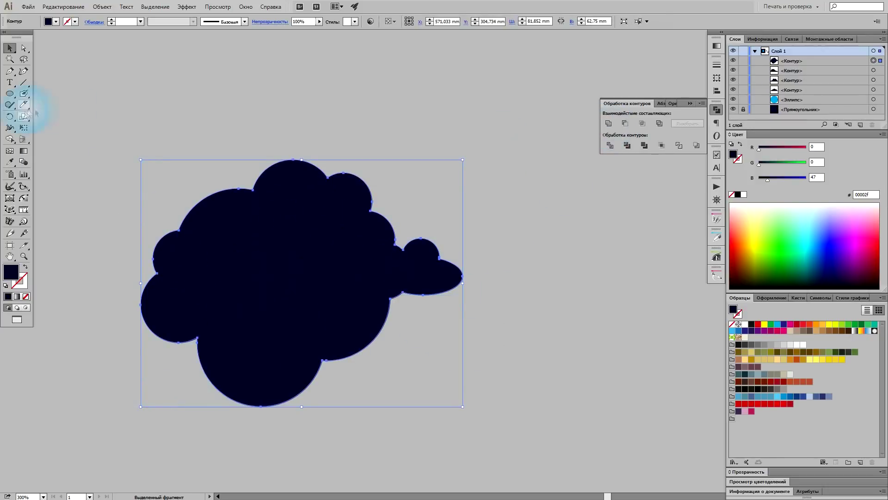
left_click_drag(139, 268, 468, 268)
left_click(376, 347)
key("Delete")
- Zoom out and move the four navy clouds close beside each other
key("v")
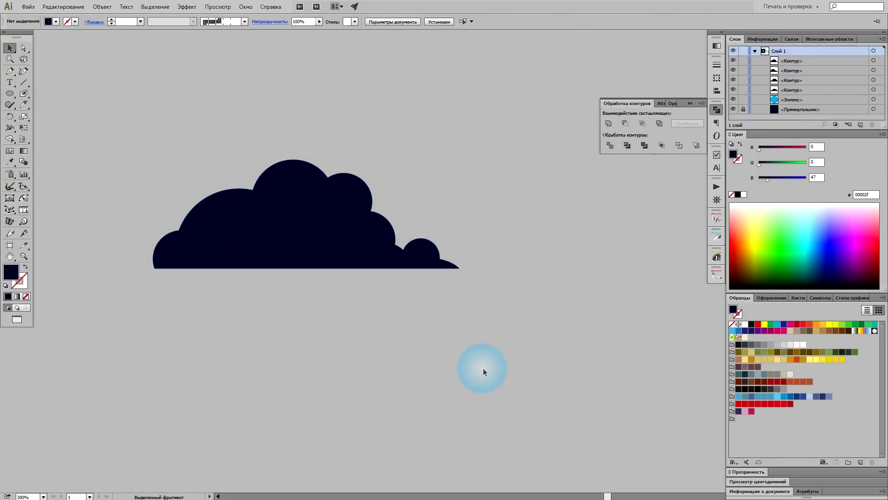
key("ctrl+1")
scroll(398, 322, "up", 2)
left_click_drag(398, 323, 548, 357)
left_click_drag(471, 392, 441, 172)
left_click_drag(469, 294, 439, 290)
- Drag the four navy clouds onto the blue circle's upper edge and left side
left_click(465, 173)
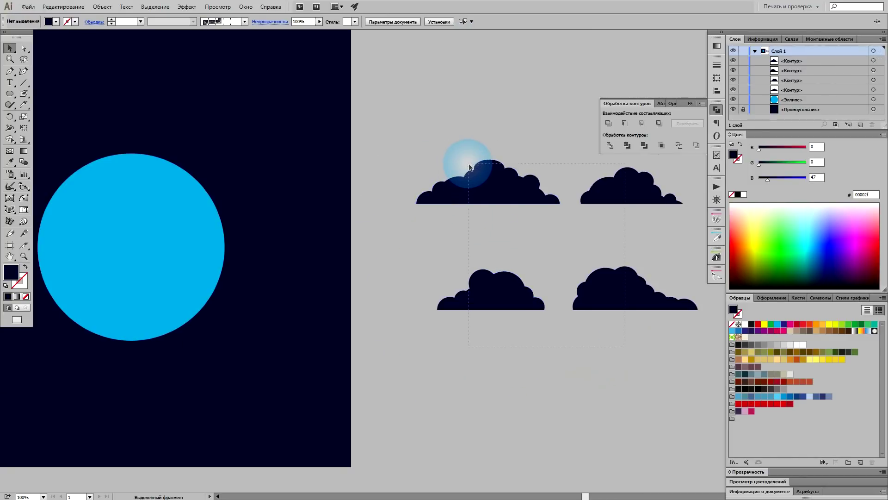
left_click_drag(469, 168, 468, 164)
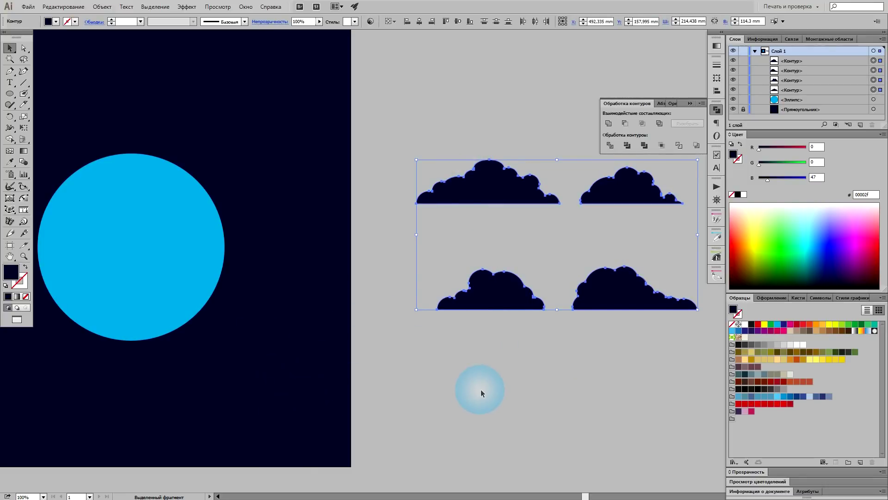
left_click(587, 383)
left_click_drag(515, 194, 248, 188)
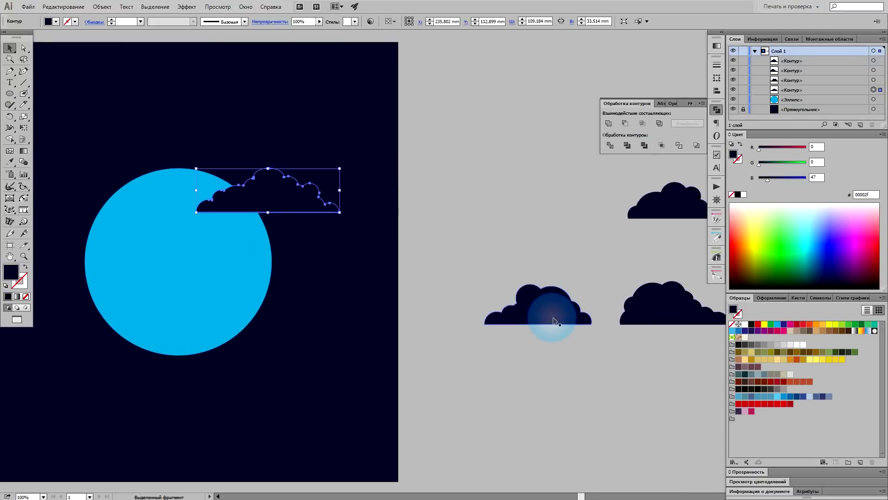
left_click_drag(554, 320, 147, 204)
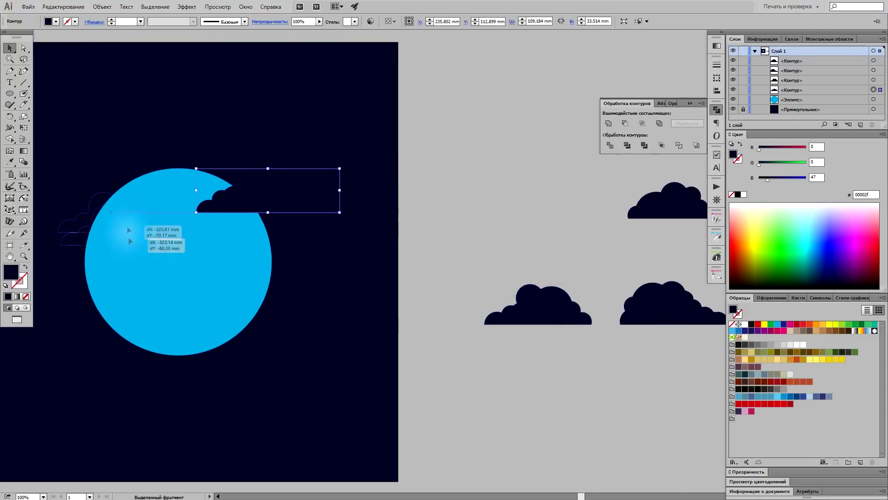
mouse_move(683, 207)
left_mouse_down()
mouse_move(280, 277)
mouse_move(266, 249)
left_mouse_up()
left_click_drag(650, 317, 110, 243)
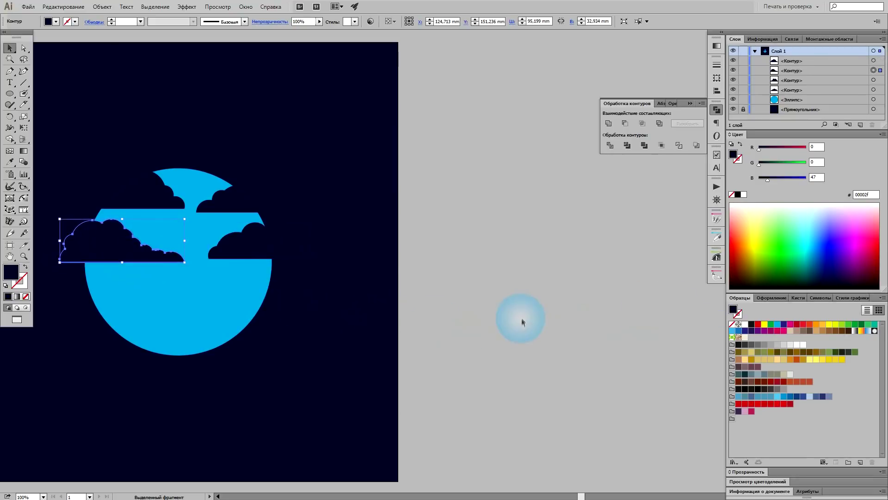
left_click(519, 317)
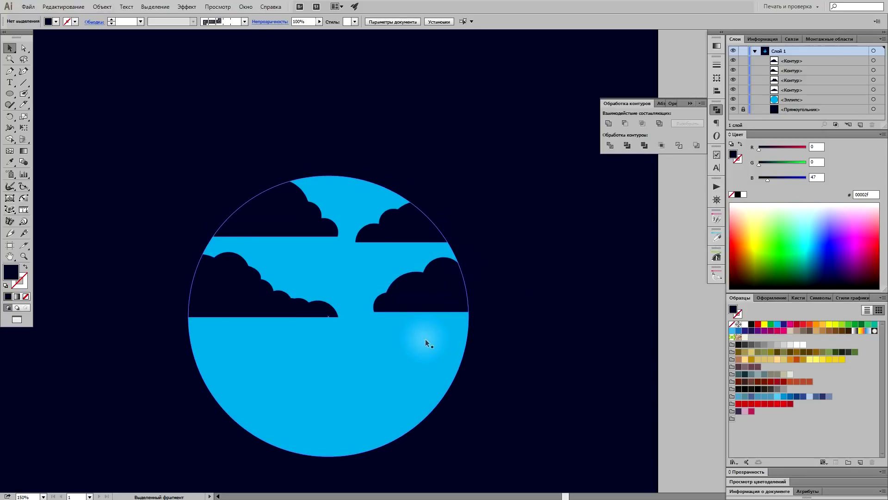
- Draw a horizontal line across the whole circle with the Line Segment tool
scroll(425, 342, "down", 2)
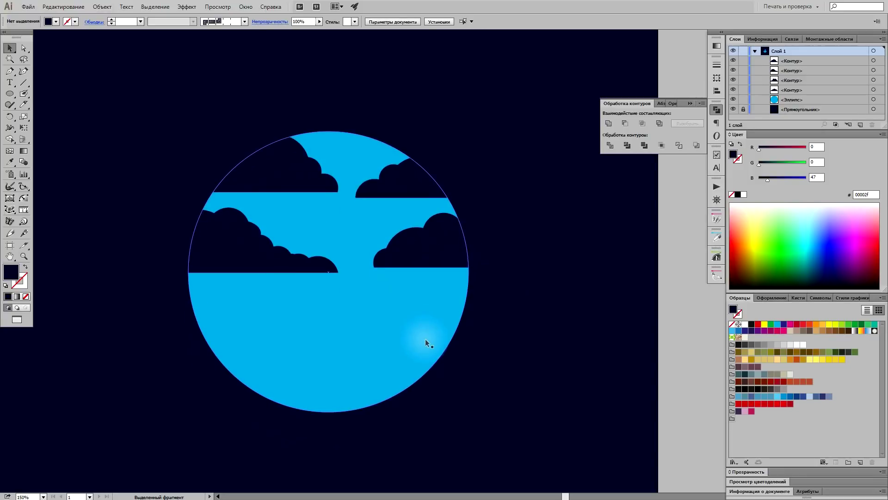
left_click(374, 318)
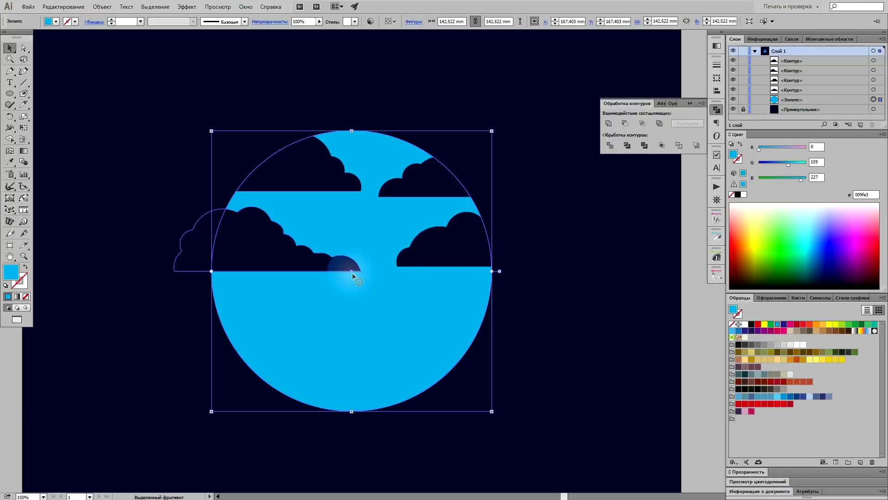
left_click(22, 83)
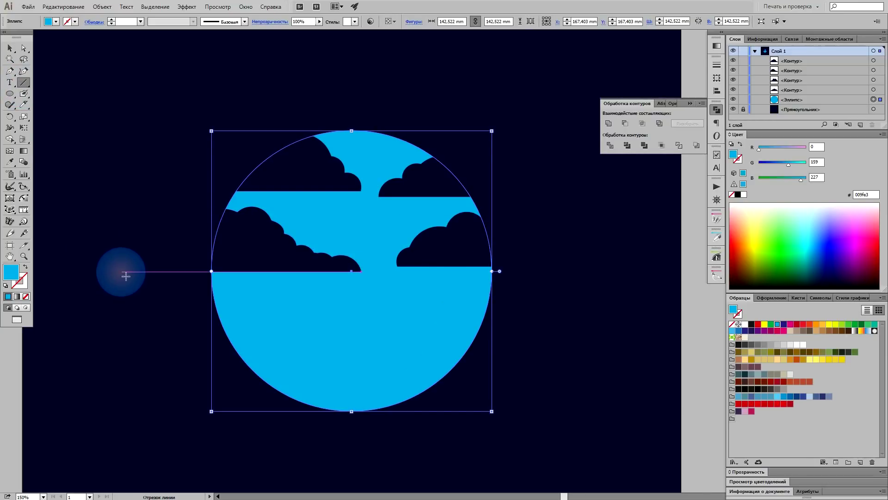
left_click_drag(126, 275, 571, 275)
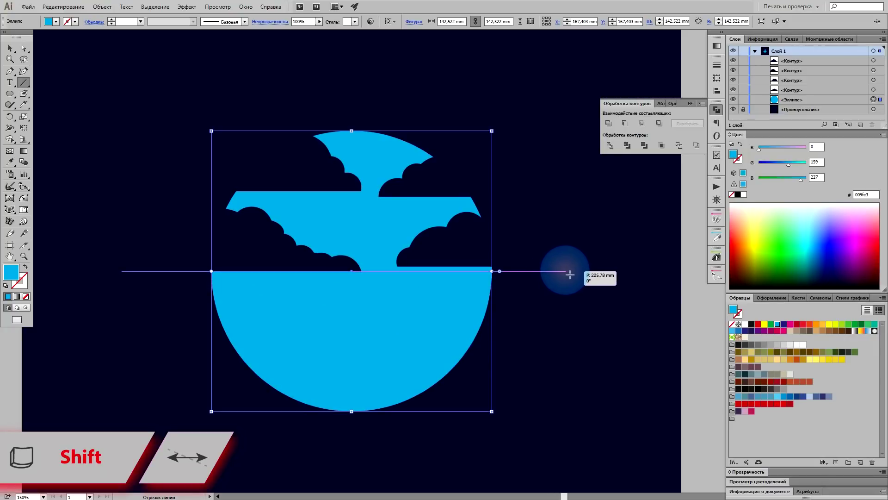
left_click_drag(571, 274, 565, 272)
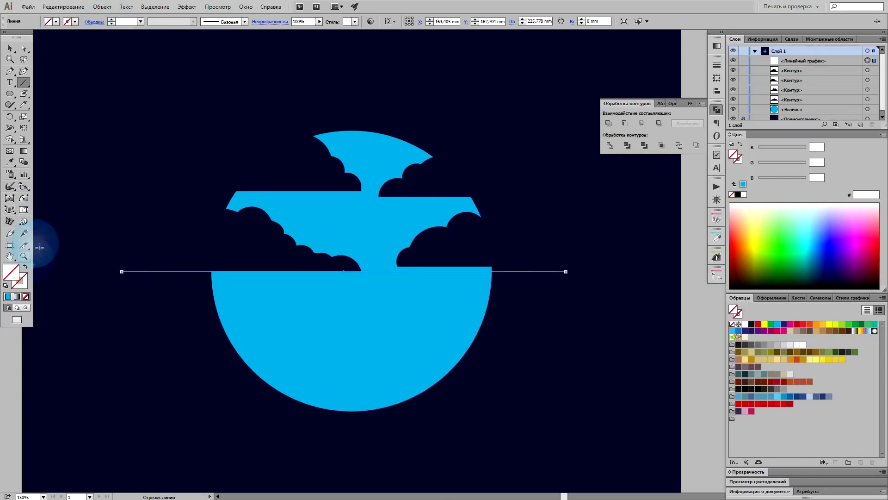
- Give the line a 1 pt coral-red stroke (#ff684e) and deselect it
left_click(111, 24)
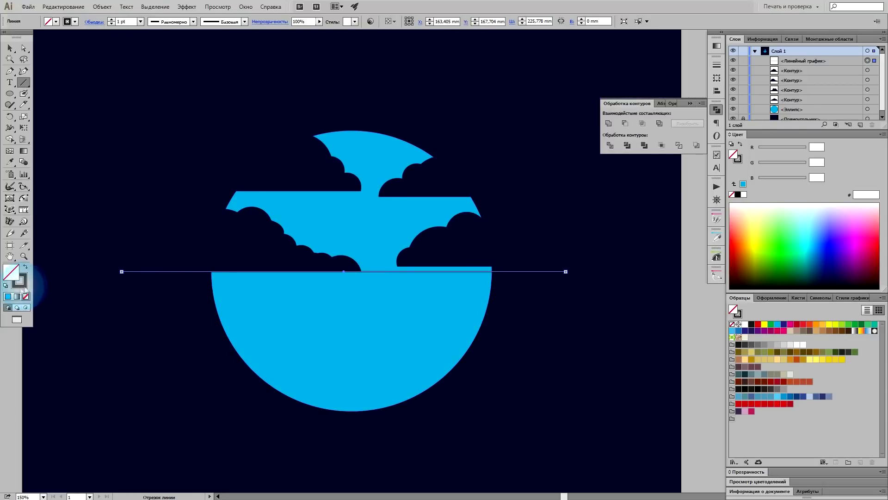
left_click(739, 246)
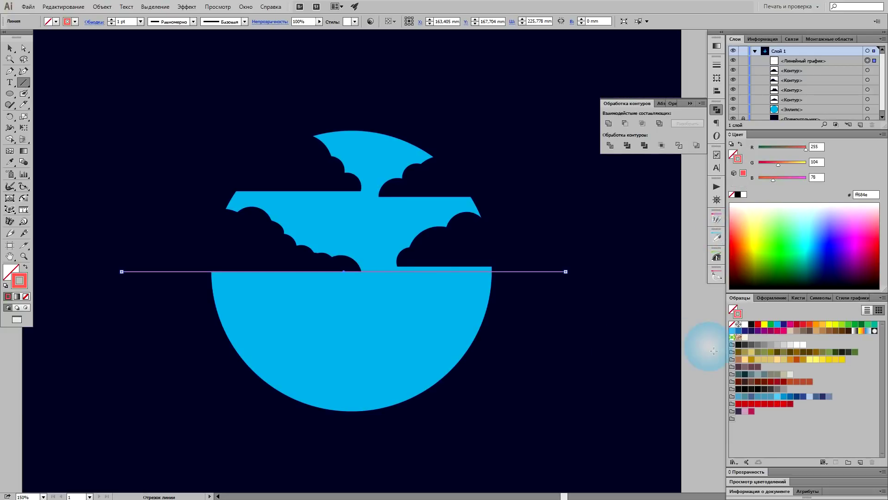
key("v")
left_click(697, 318)
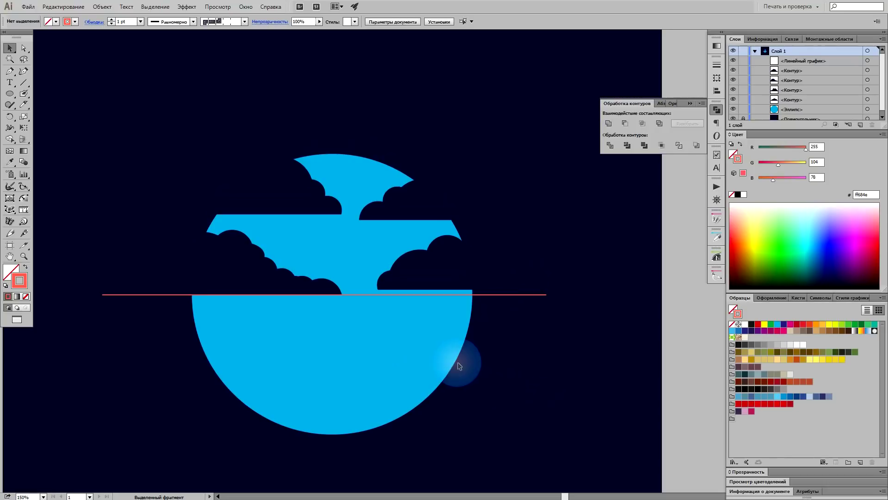
scroll(425, 345, "down", 1)
scroll(410, 340, "up", 1)
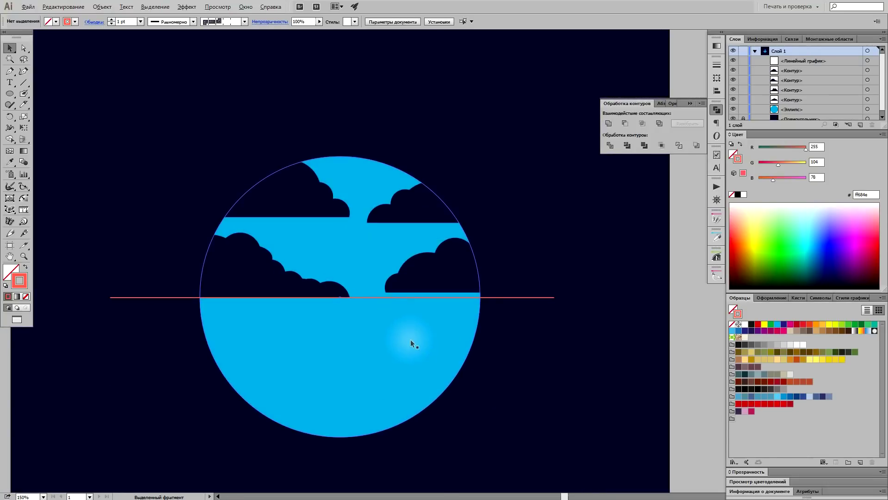
scroll(380, 368, "down", 1)
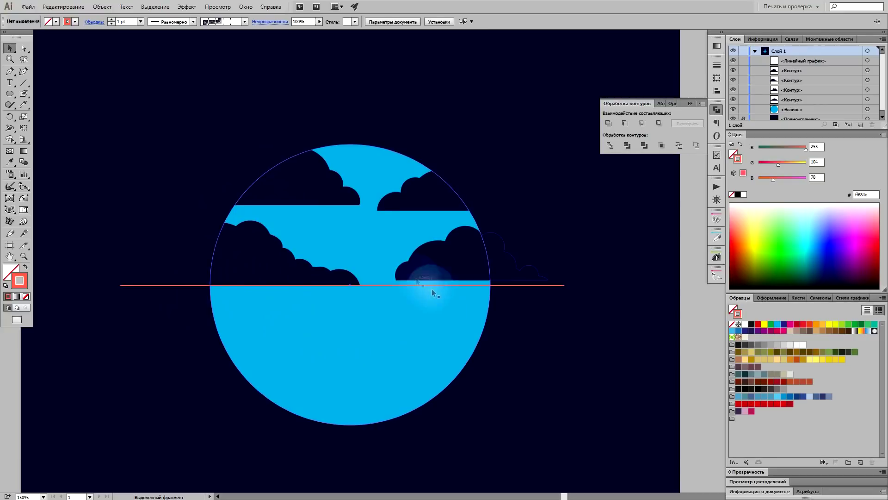
left_click_drag(357, 292, 488, 302)
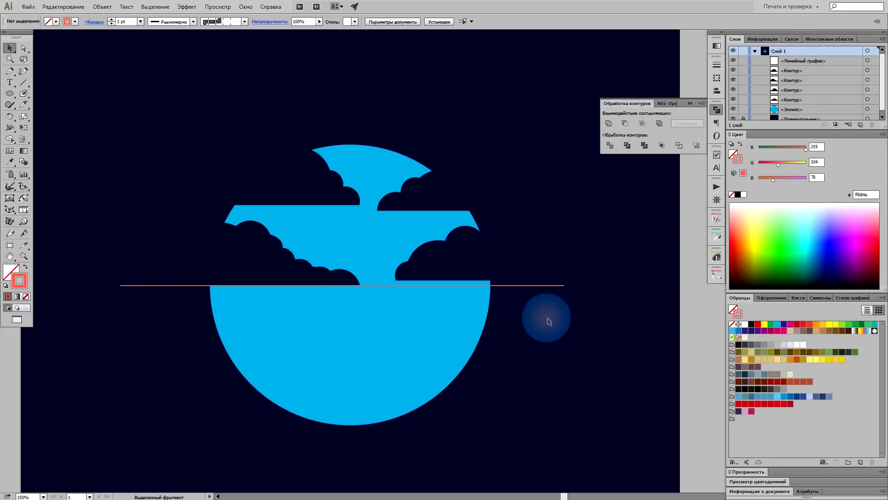
left_click_drag(367, 284, 469, 249)
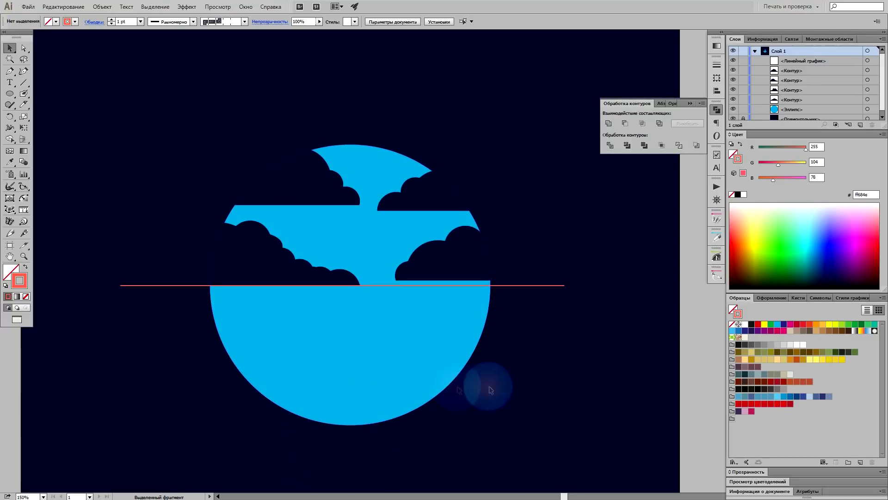
scroll(511, 419, "up", 1)
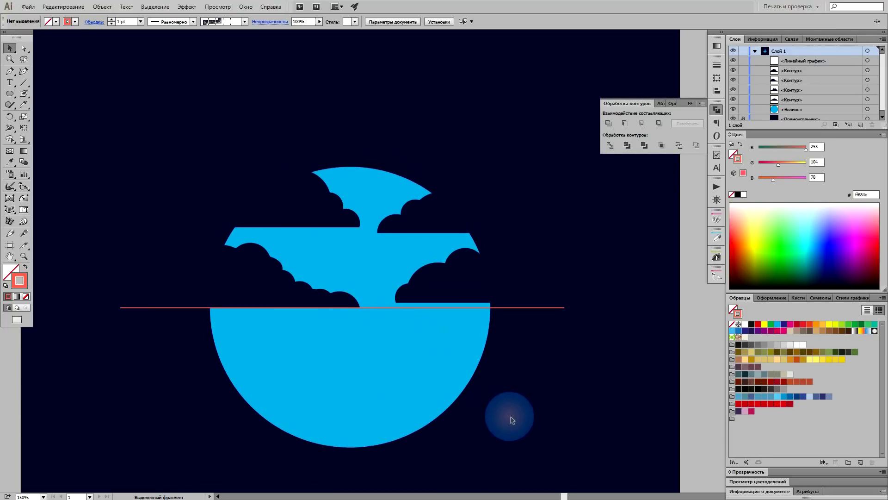
scroll(511, 420, "up", 1)
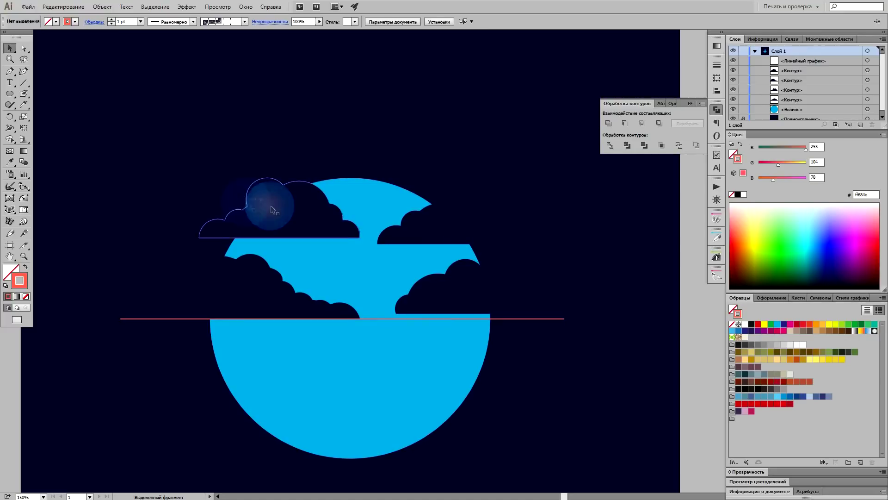
left_click_drag(273, 210, 309, 305)
key("ctrl+z")
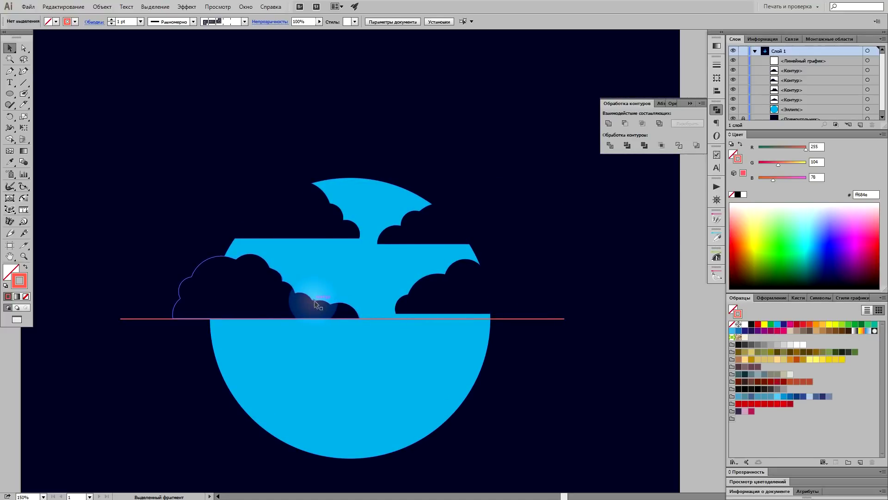
key("ctrl+plus")
- Shrink a small cloud and the large left cloud, moving it near the circle's top
mouse_move(476, 237)
left_mouse_down()
mouse_move(466, 202)
mouse_move(482, 197)
mouse_move(445, 240)
left_mouse_up()
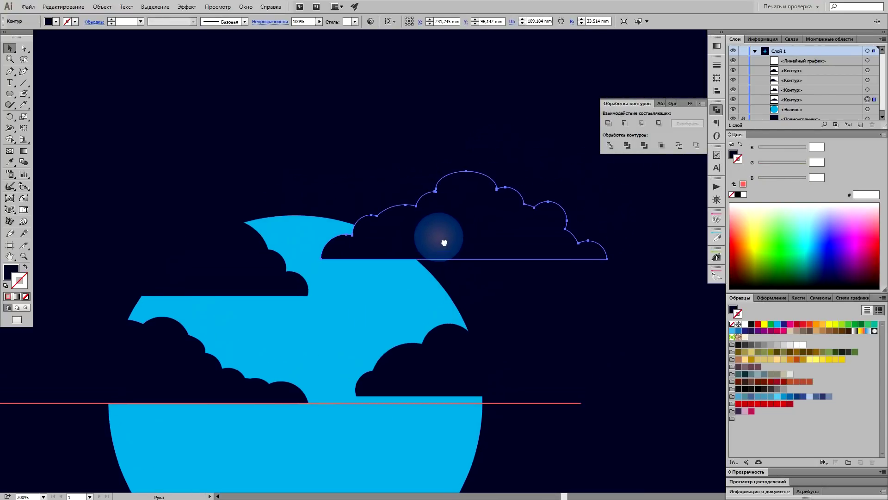
left_click_drag(606, 171, 476, 205)
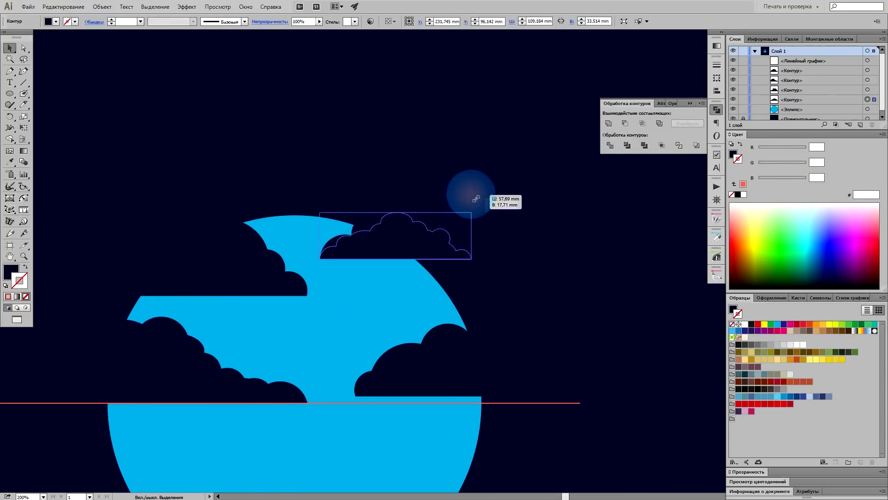
left_click_drag(476, 206, 470, 204)
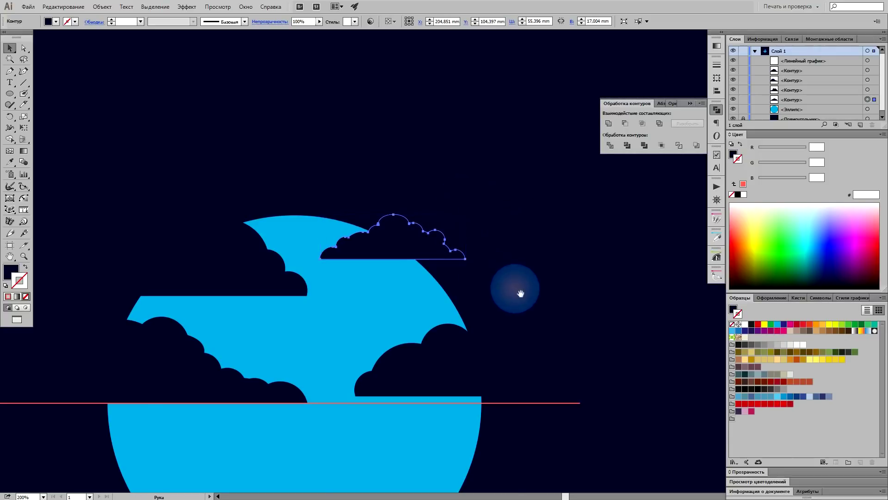
left_click_drag(268, 265, 334, 252)
left_click(331, 252)
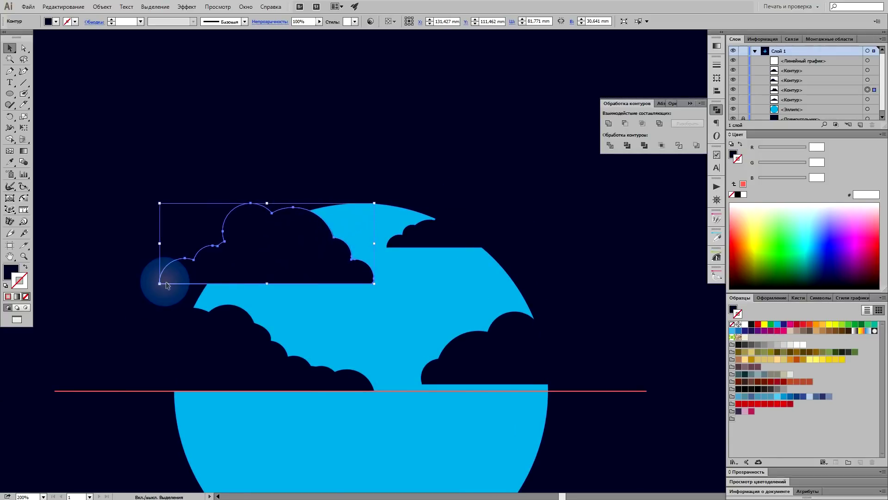
left_click_drag(160, 283, 278, 239)
left_click_drag(341, 228, 296, 225)
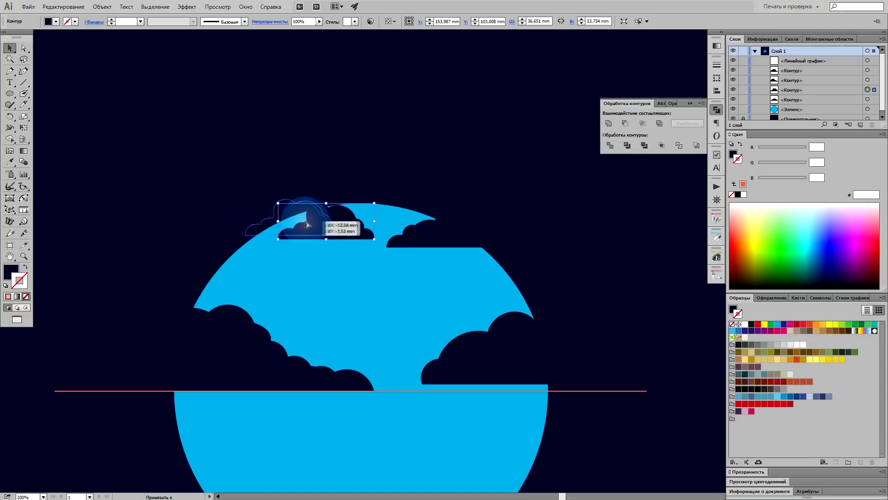
- Shrink the right cloud and place the large cloud around the circle's top
scroll(363, 252, "down", 1)
left_click(506, 333)
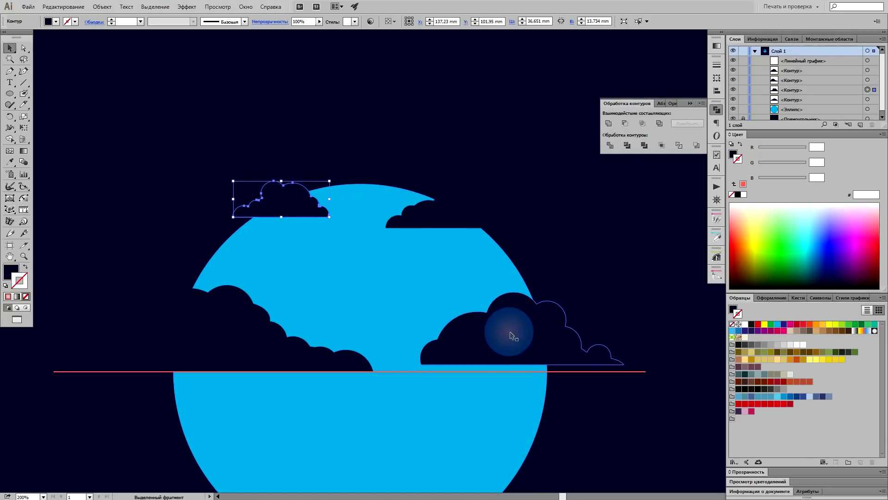
mouse_move(625, 292)
left_mouse_down()
mouse_move(464, 350)
mouse_move(392, 322)
mouse_move(393, 335)
left_mouse_up()
left_click_drag(258, 340, 259, 230)
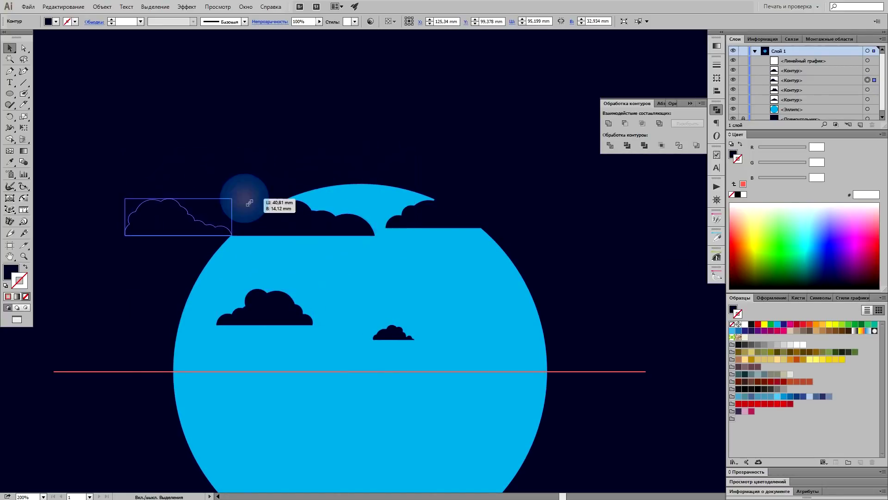
left_click_drag(259, 230, 213, 258)
scroll(532, 317, "down", 1)
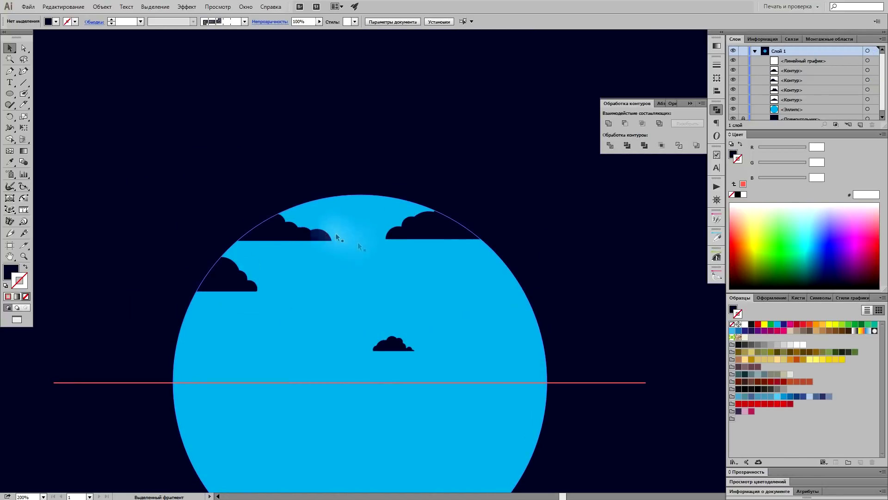
- Reposition the top-left cloud and fill it with the circle's light blue
key("ctrl+z")
mouse_move(244, 226)
left_mouse_down()
mouse_move(439, 302)
mouse_move(459, 282)
mouse_move(485, 284)
mouse_move(169, 337)
left_mouse_up()
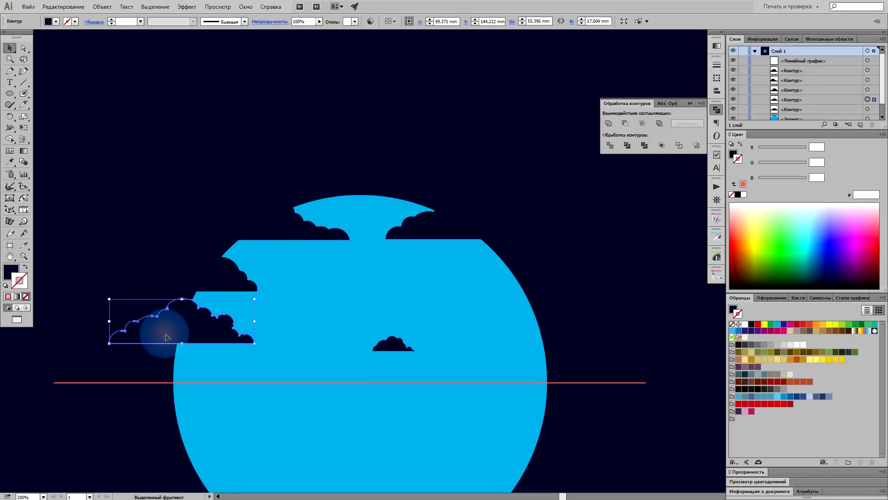
key("i")
left_click(316, 316)
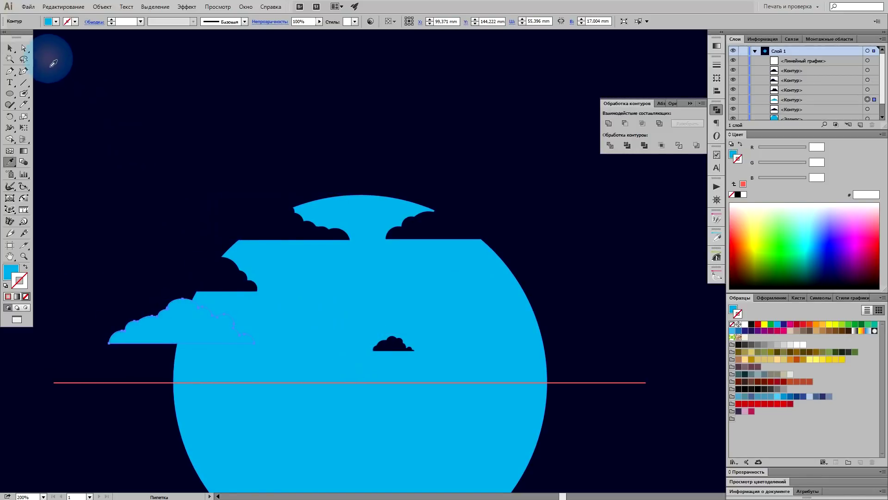
- Add a navy cloud mid-circle and bring the light-blue cloud in front of the circle
left_click(11, 47)
left_click_drag(143, 119, 364, 288)
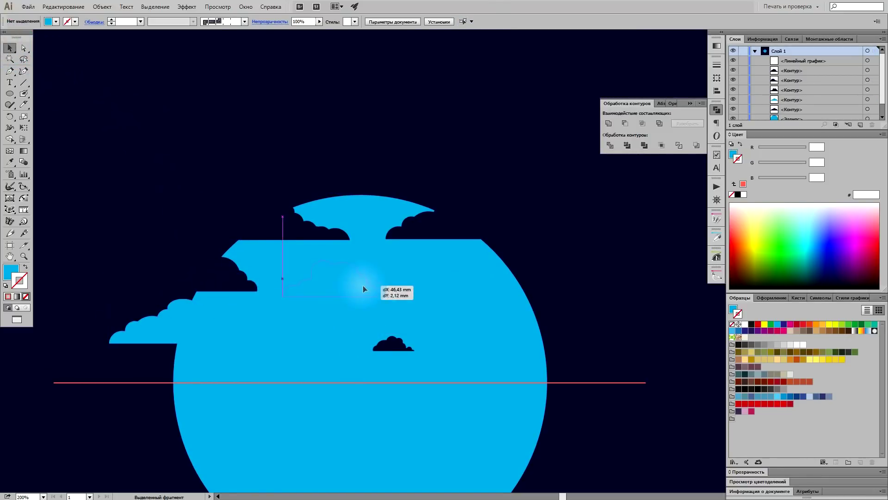
left_click_drag(154, 326, 176, 246)
key("ctrl+shift+bracketright")
left_click(572, 275)
left_click(245, 266)
left_click_drag(212, 237, 231, 236)
key("ctrl+shift+bracketleft")
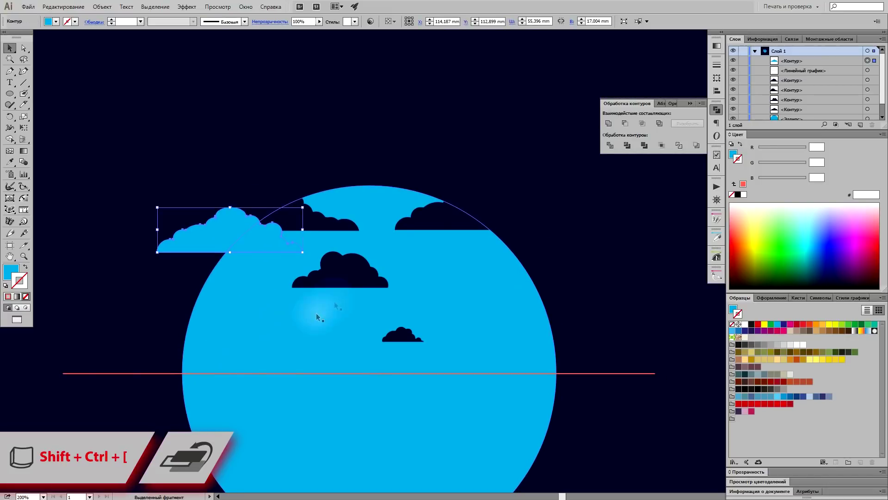
- Copy a dark cloud to the circle's right edge and fill it light blue
left_click_drag(367, 272, 283, 298)
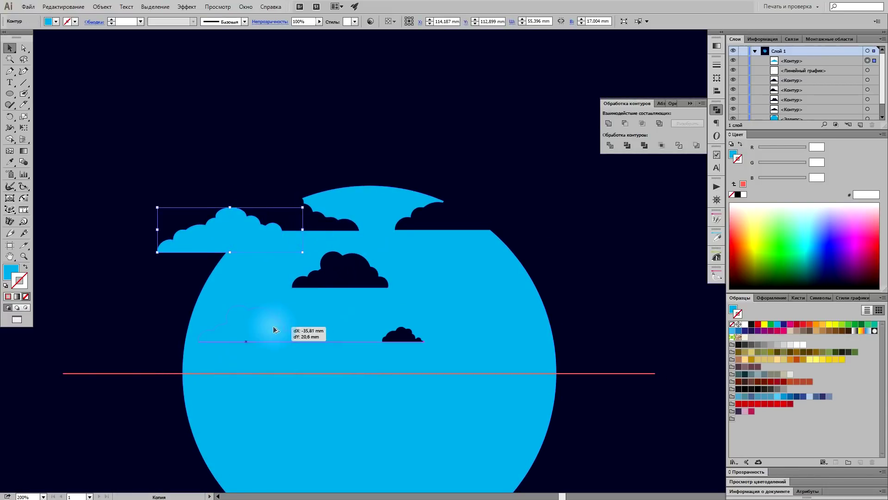
left_click_drag(283, 298, 568, 236)
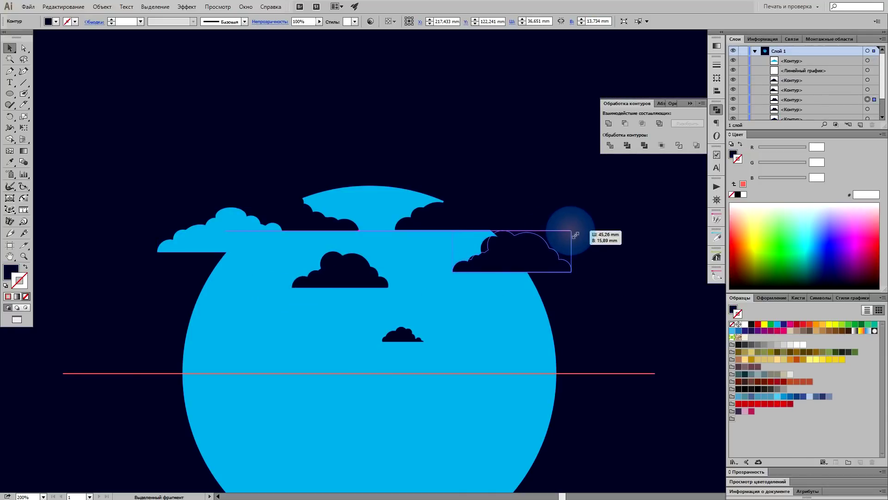
key("i")
left_click(505, 312)
scroll(596, 296, "up", 1)
key("v")
- Shrink the middle dark clouds, send one behind the circle, and reposition them
mouse_move(384, 287)
left_mouse_down()
mouse_move(322, 304)
mouse_move(511, 287)
left_mouse_up()
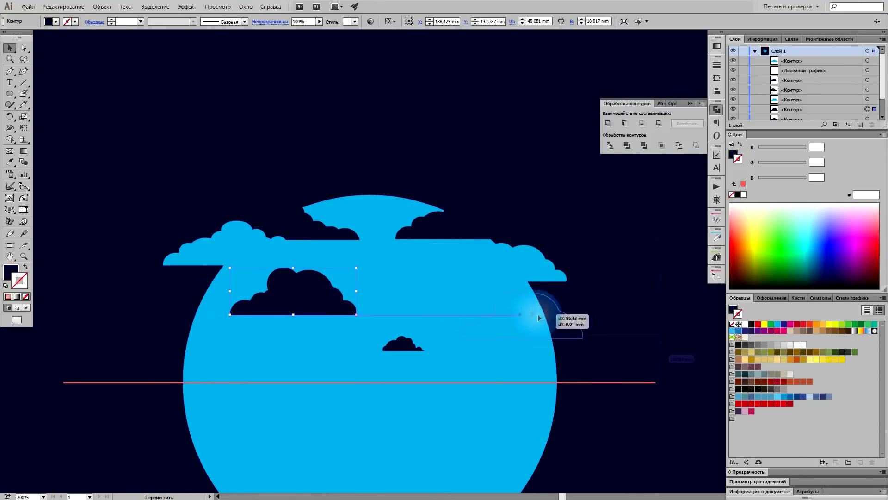
left_click_drag(431, 311, 460, 299)
key("ctrl+shift+bracketleft")
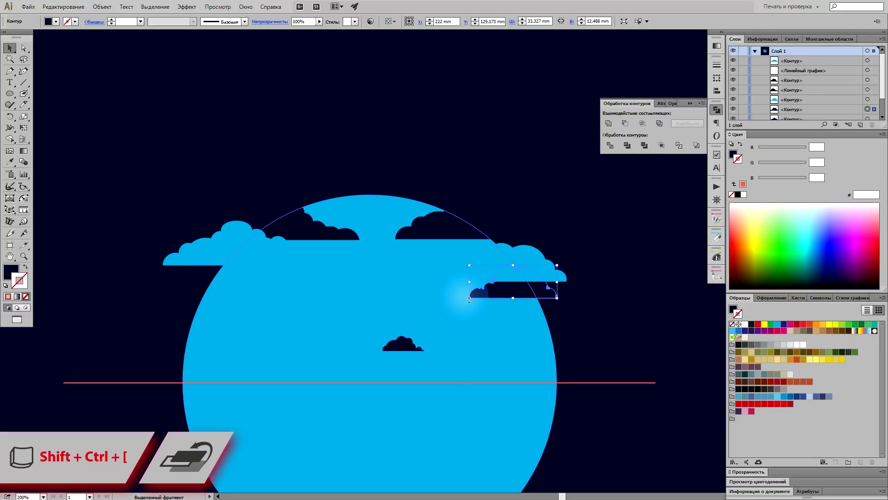
left_click_drag(469, 300, 466, 297)
left_click_drag(396, 342, 435, 350)
left_click(390, 312)
mouse_move(390, 313)
left_mouse_down()
mouse_move(311, 329)
mouse_move(368, 330)
left_mouse_up()
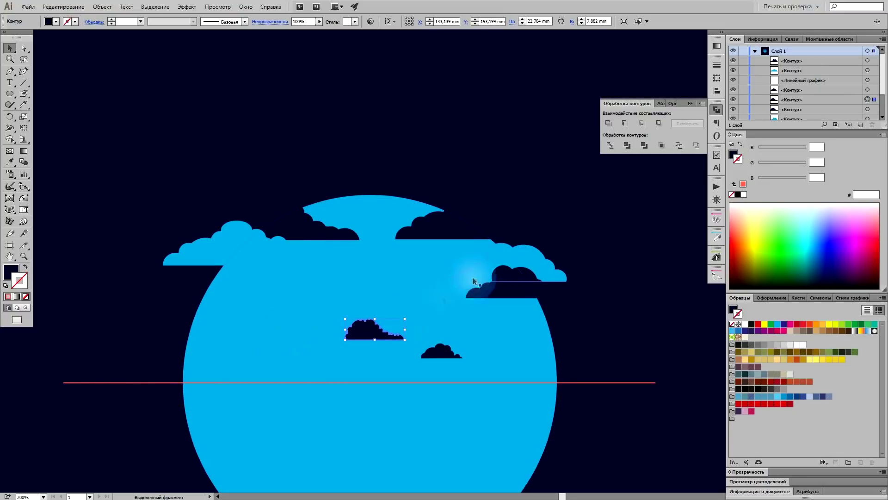
- Place copies of the right and middle dark clouds lower and toward the left
mouse_move(512, 292)
left_mouse_down()
mouse_move(278, 349)
mouse_move(270, 333)
left_mouse_up()
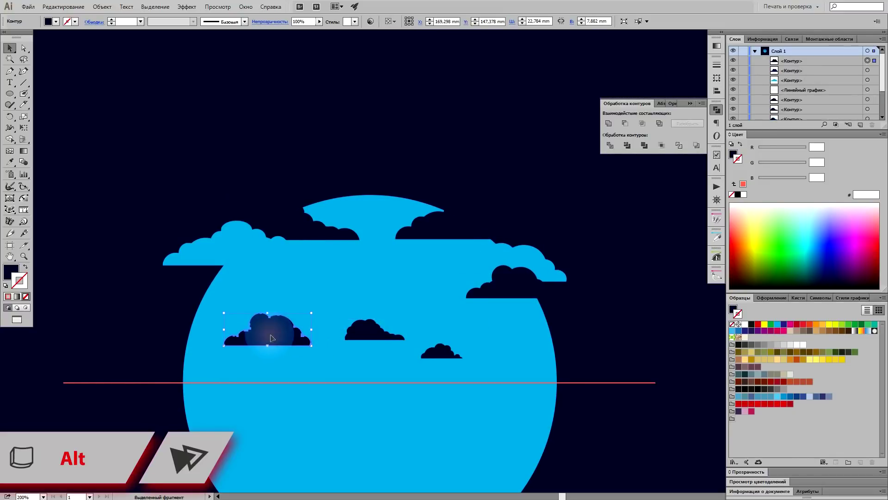
key("ctrl+z")
key("z")
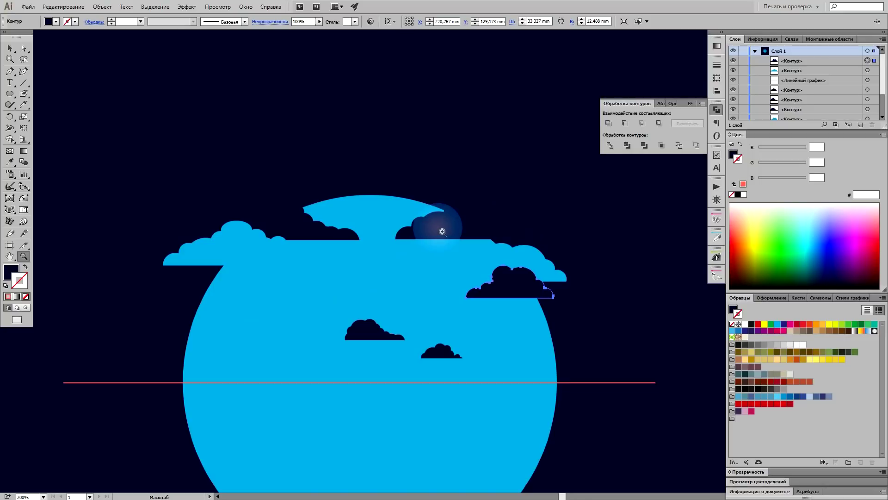
key("v")
left_click_drag(508, 282, 301, 296)
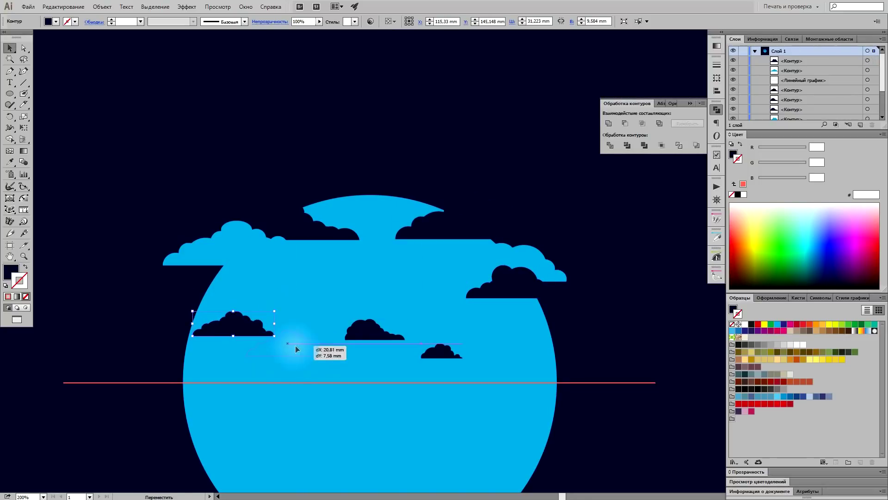
scroll(443, 356, "left", 3)
left_click_drag(394, 330, 212, 336)
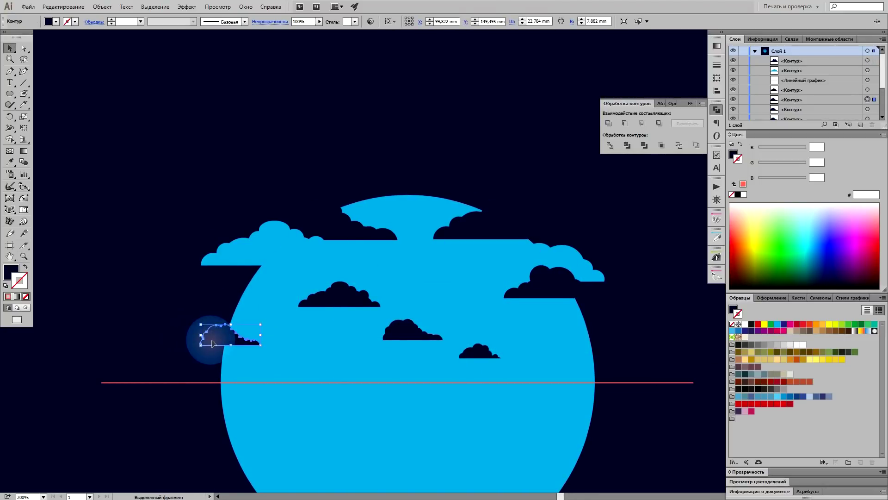
- Reflect the leftmost cloud copy across the vertical axis and enlarge it
left_click(103, 8)
mouse_move(131, 18)
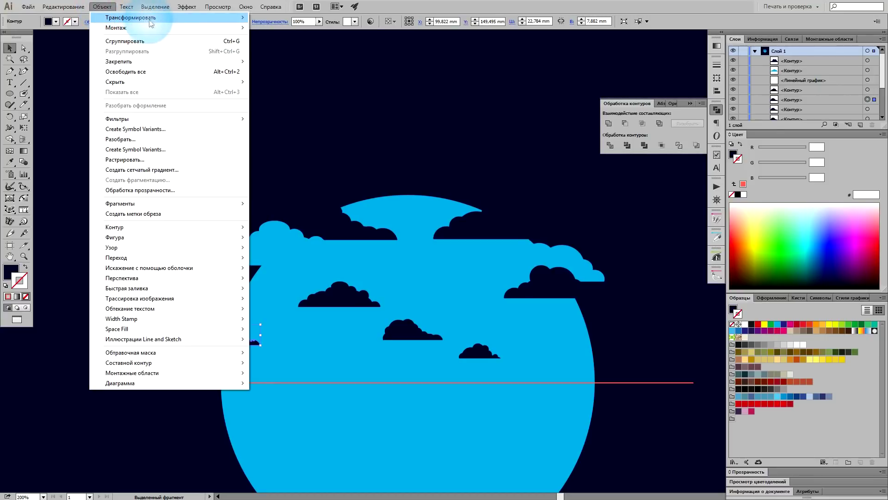
left_click(287, 51)
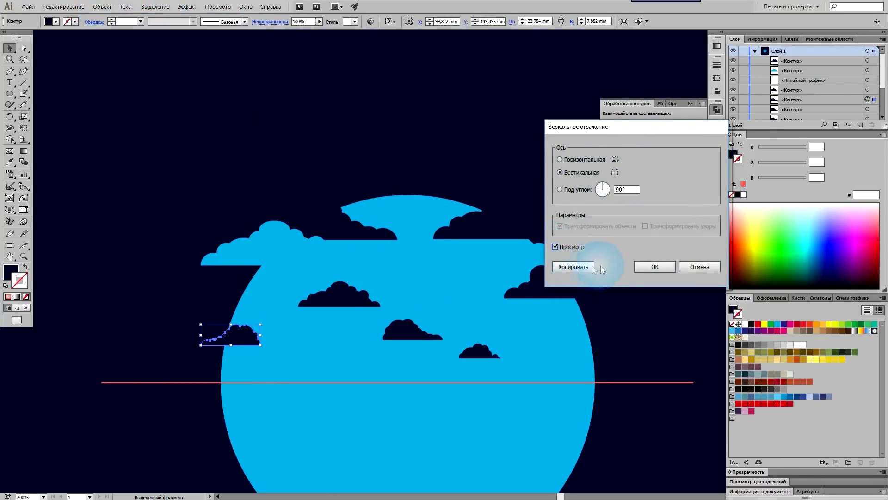
left_click(661, 270)
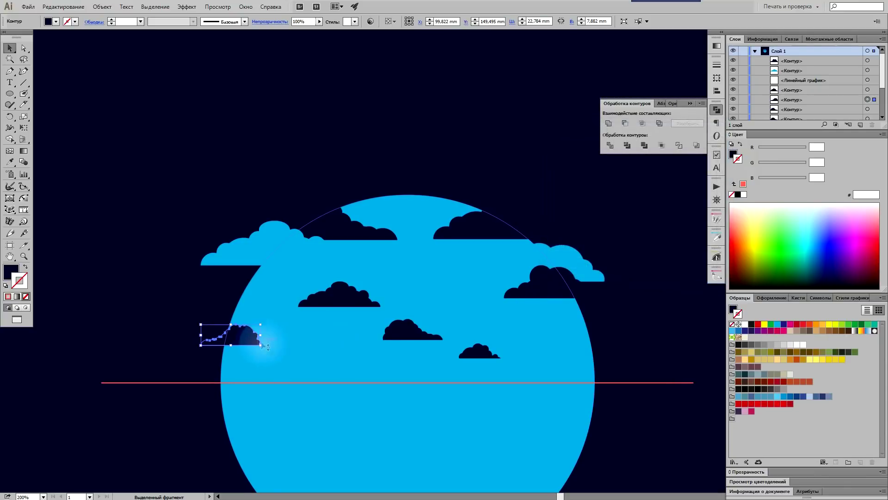
left_click_drag(264, 329, 286, 310)
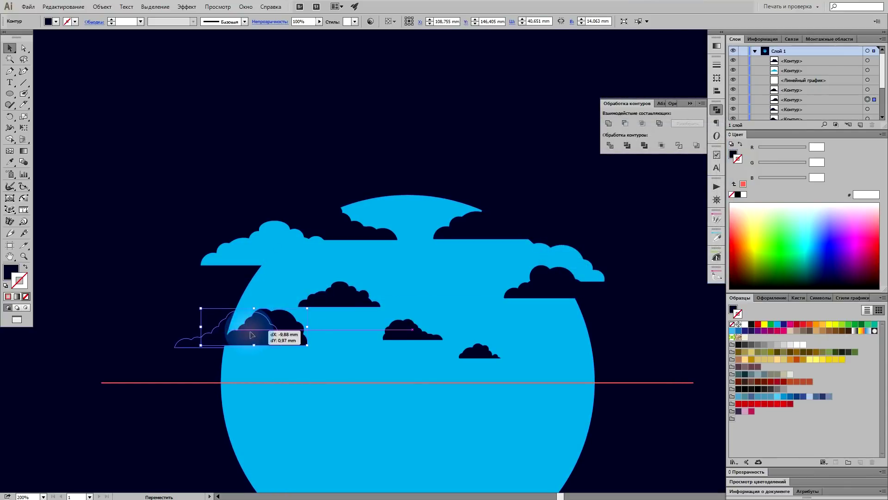
- Fill it light blue, move it past the left rim, and copy a small navy cloud right
key("i")
left_click(344, 355)
key("v")
left_click(387, 364)
left_click_drag(248, 332, 237, 310)
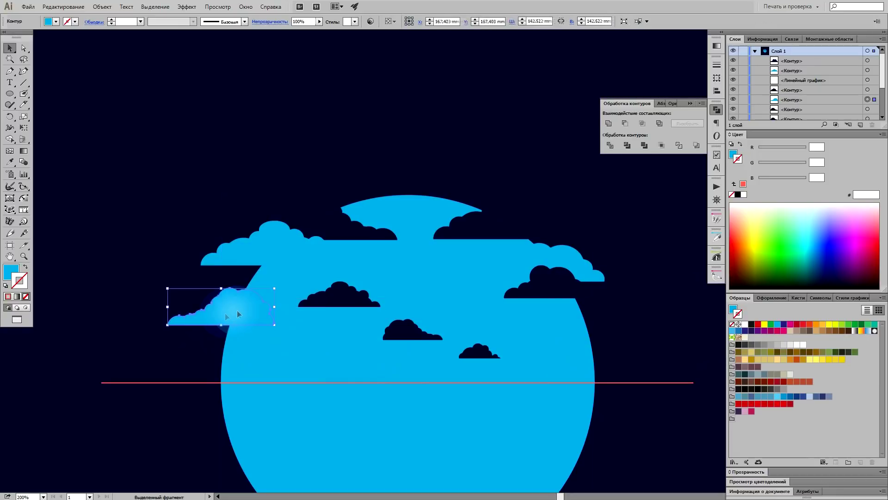
left_click_drag(473, 347, 609, 320, "alt")
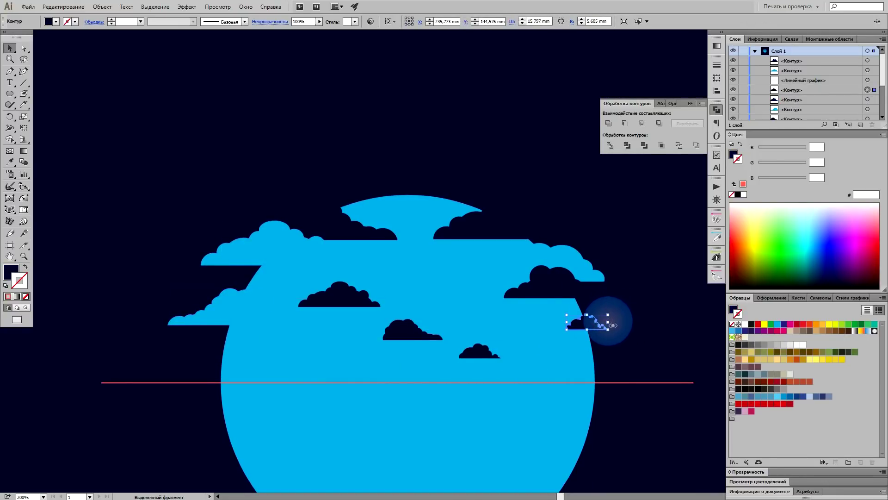
- Widen the right-edge cloud copy and fill it with the circle's light blue
mouse_move(609, 325)
left_mouse_down()
mouse_move(621, 325)
mouse_move(586, 322)
mouse_move(598, 309)
left_mouse_up()
key("i")
left_click(511, 337)
key("v")
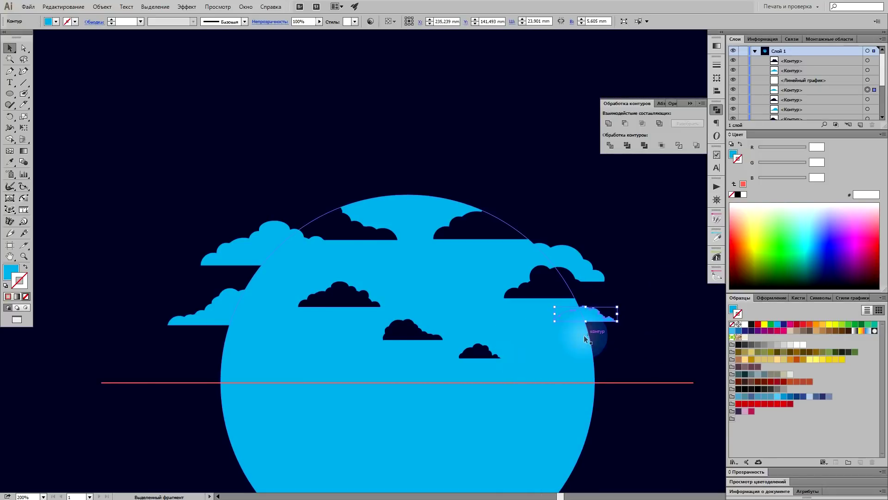
- Add a small shrunken dark cloud copy low in the sky, then deselect
left_click_drag(488, 231, 281, 355, "alt")
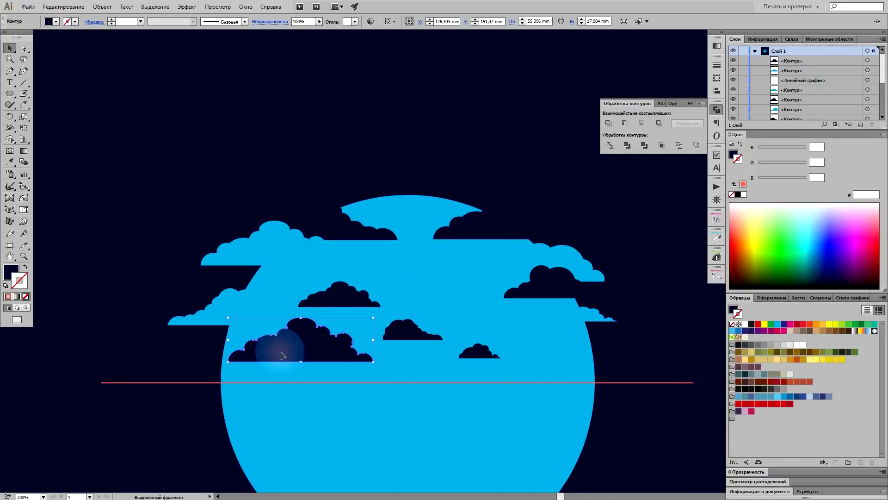
mouse_move(373, 317)
left_mouse_down()
mouse_move(285, 338)
mouse_move(313, 351)
mouse_move(333, 341)
left_mouse_up()
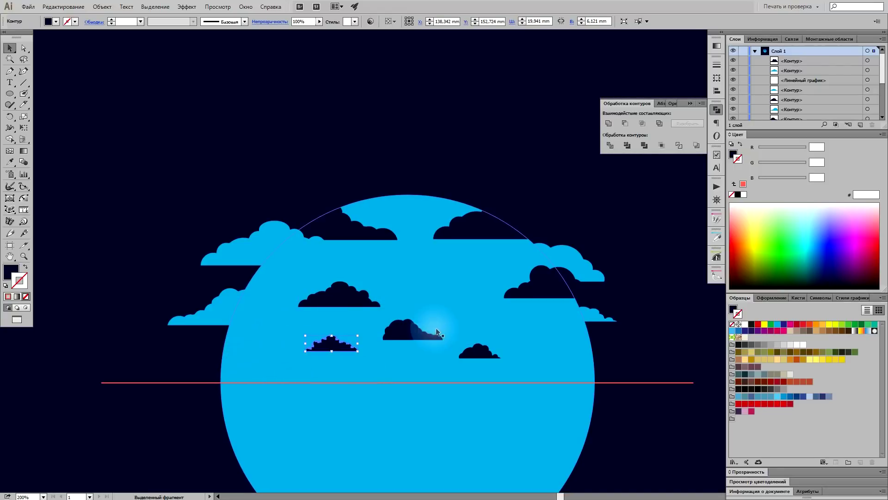
left_click(416, 330)
left_click_drag(478, 353, 478, 341)
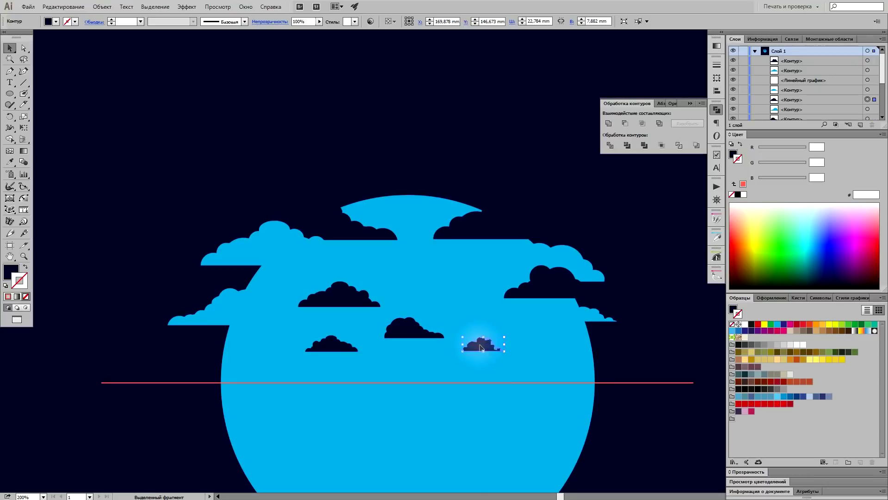
scroll(478, 341, "down", 2)
left_click(573, 302)
scroll(388, 344, "down", 1)
left_click_drag(588, 397, 575, 400)
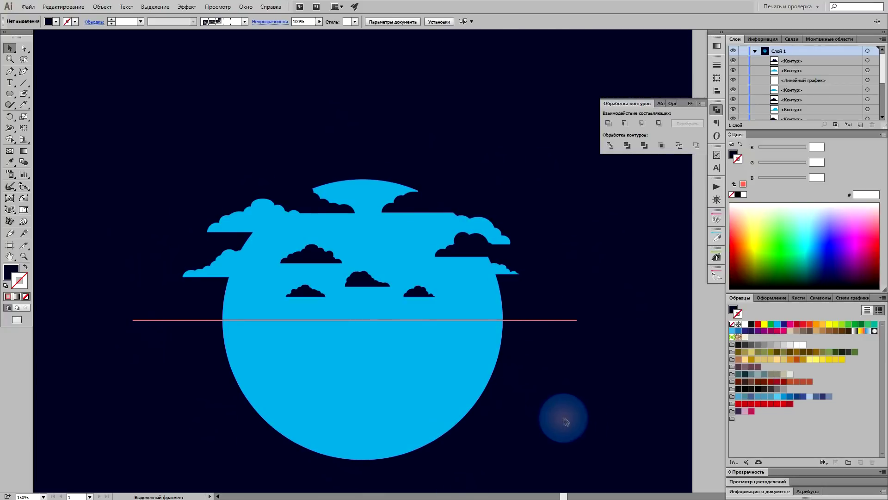
- Zoom out and pan to empty pasteboard beside the scene
scroll(359, 388, "up", 1)
left_click_drag(413, 386, 411, 385)
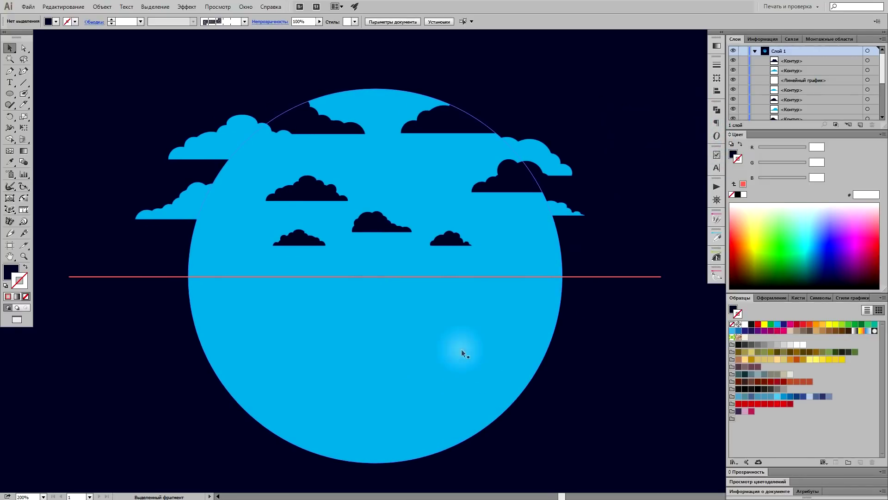
scroll(462, 349, "down", 1)
left_click_drag(635, 361, 276, 357)
left_click_drag(561, 341, 372, 327)
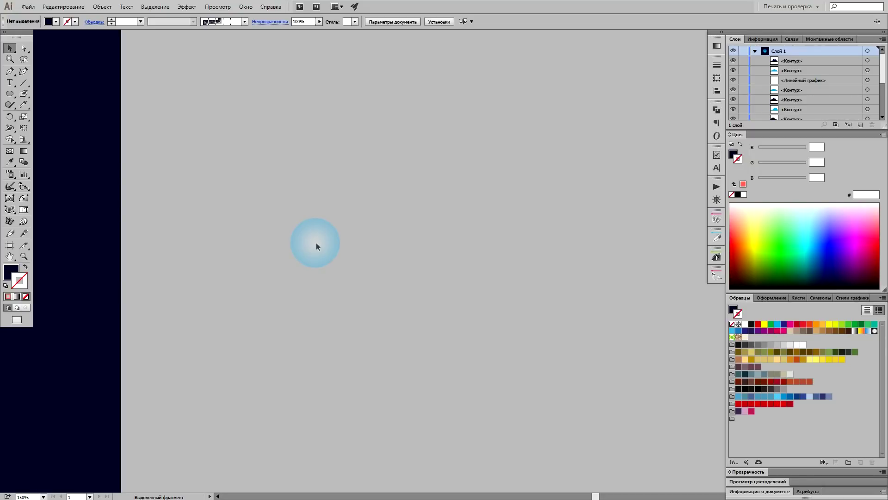
- Draw a tall navy rectangle, about 34.8 × 89.8 mm, on the empty pasteboard
left_click_drag(8, 95, 46, 92)
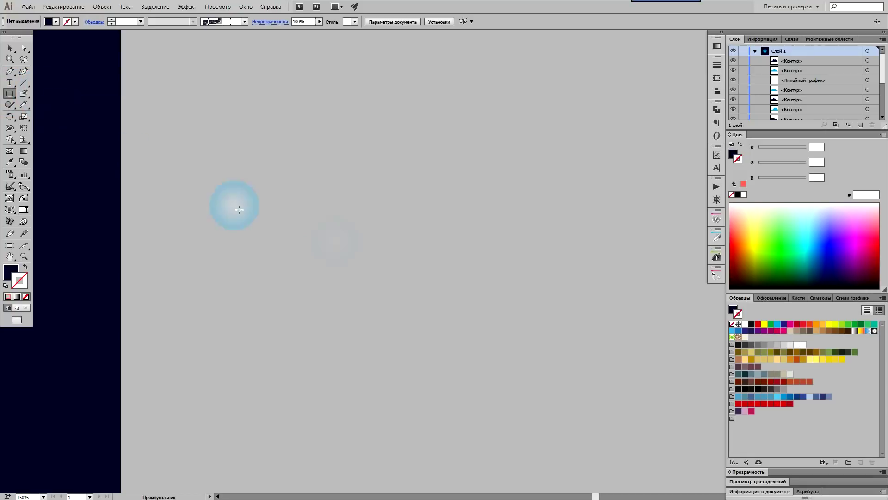
mouse_move(404, 190)
left_mouse_down()
mouse_move(480, 371)
mouse_move(472, 367)
left_mouse_up()
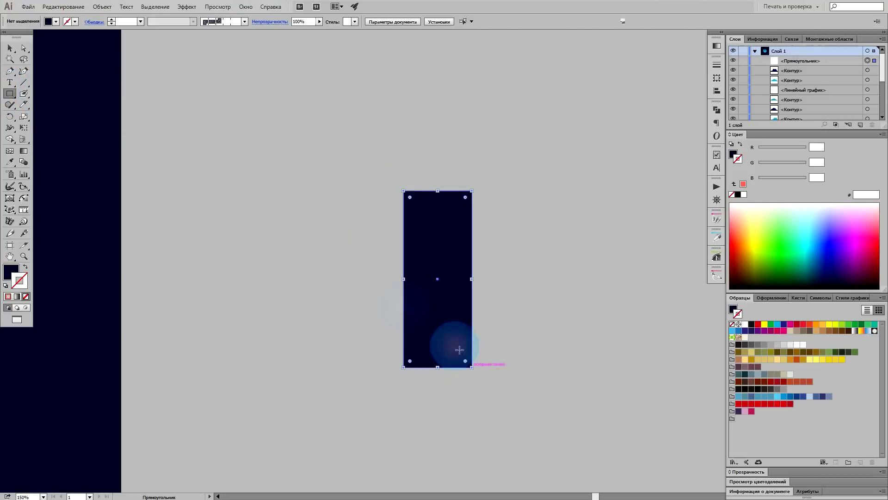
left_click(11, 49)
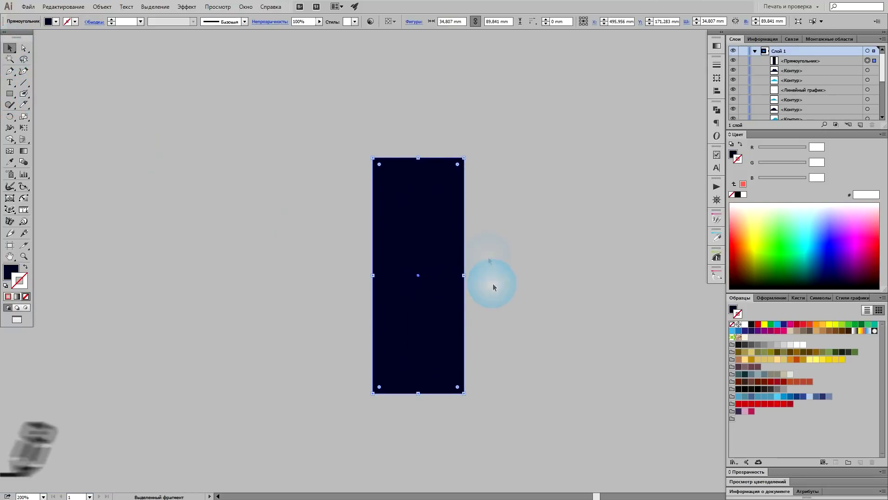
key("a")
left_click_drag(450, 268, 370, 301)
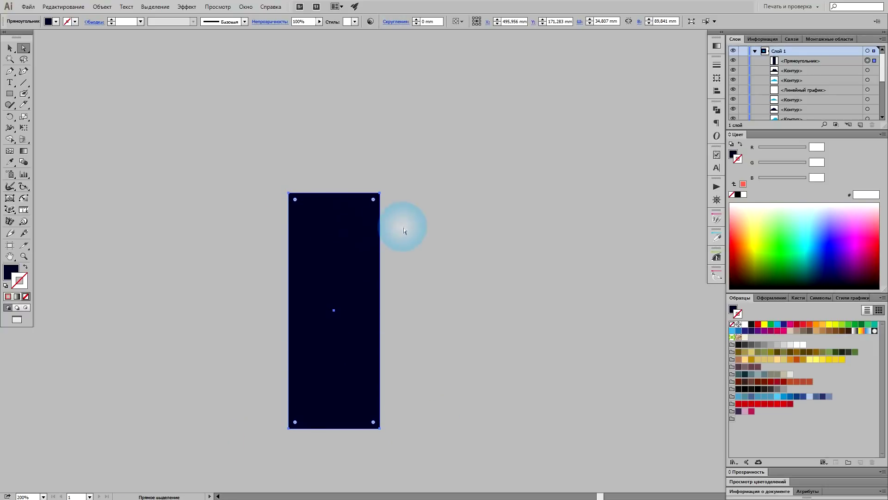
- Select the rectangle's two top anchor points with the Direct Selection tool
key("a")
left_click_drag(396, 178, 262, 210)
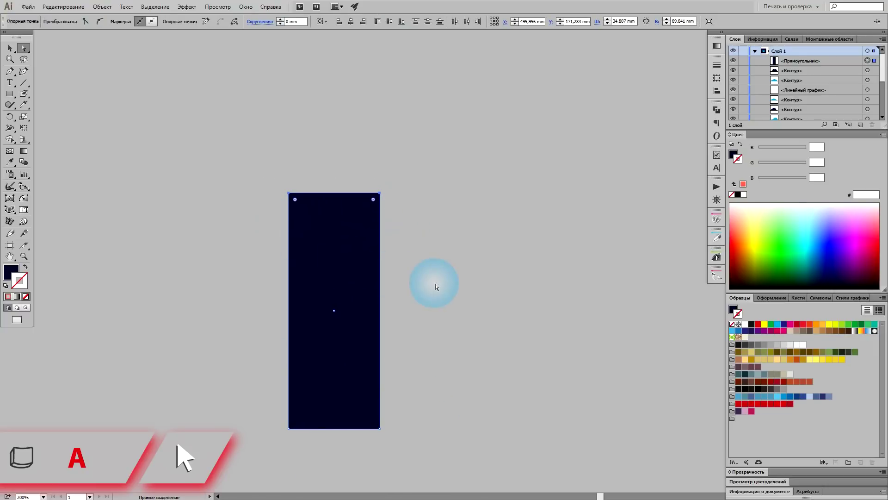
left_click(102, 6)
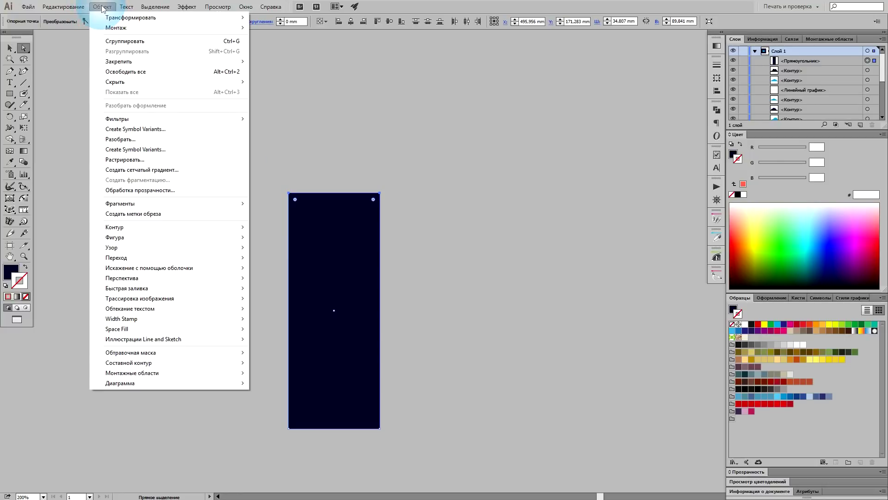
mouse_move(131, 17)
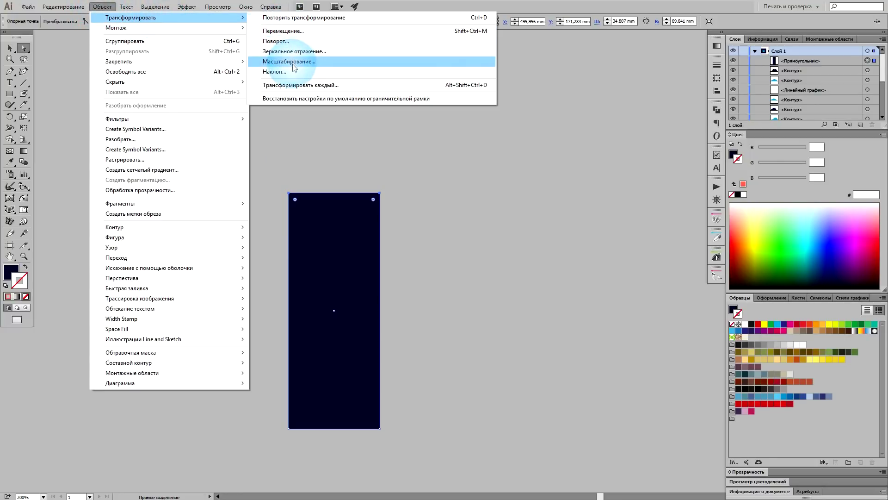
- Scale the top anchors uniformly to about 70% so the rectangle tapers into a trapezoid
left_click(294, 65)
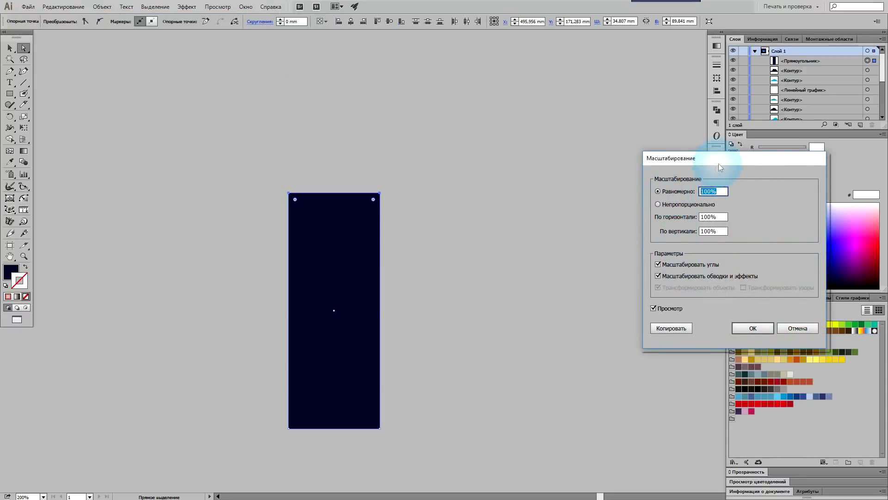
left_click_drag(725, 162, 580, 150)
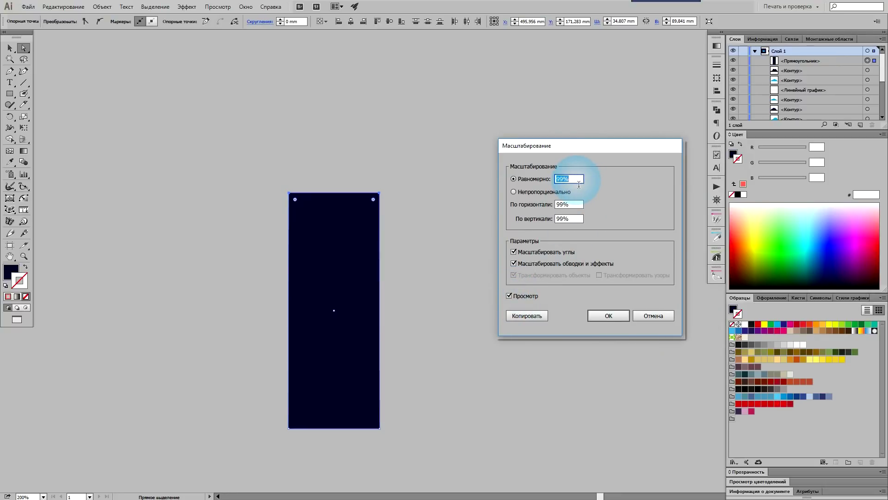
key("shift+Down")
key("Down")
key("Down")
key("Down")
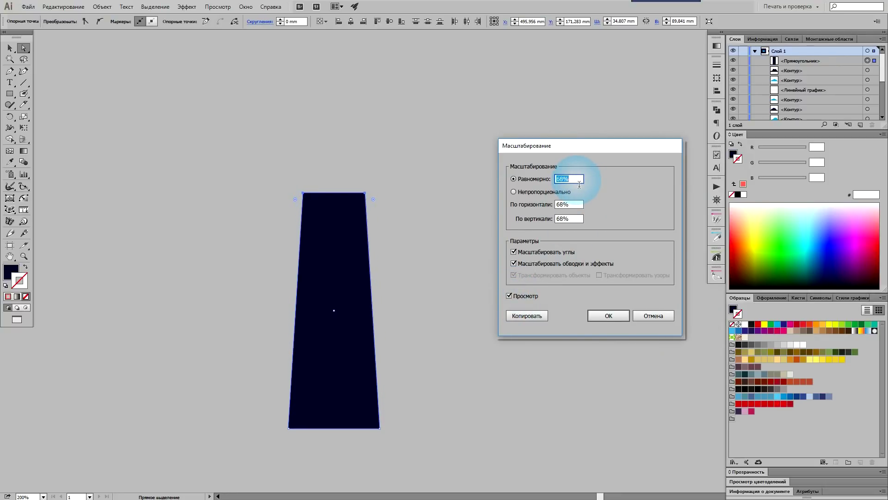
key("Down")
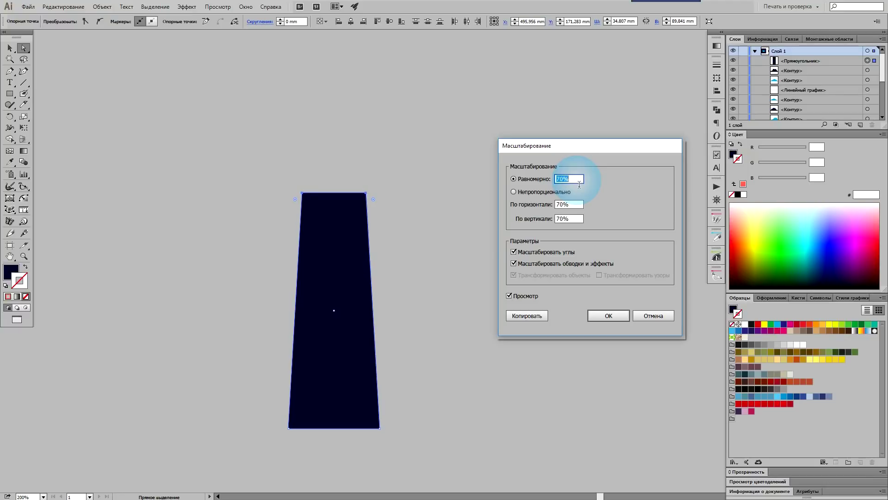
left_click(614, 316)
key("v")
- Reselect the dark trapezoid and make it slightly narrower
left_click(461, 296)
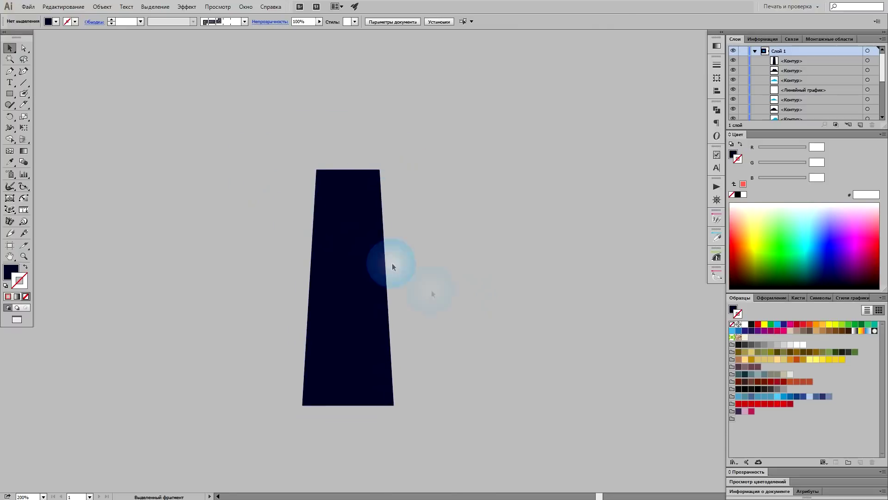
left_click_drag(498, 354, 481, 385)
left_click(312, 357)
left_click_drag(367, 319, 364, 319)
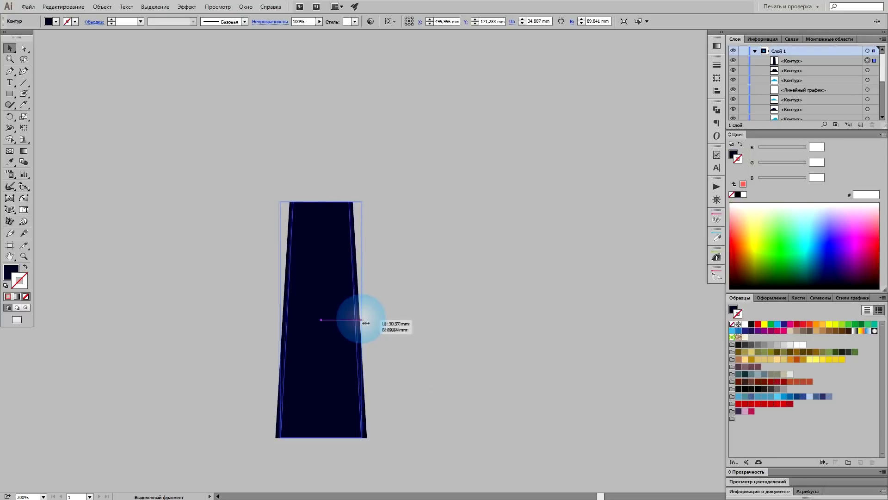
- Draw a wide flat 30.22 × 5.64 mm band at the tower top and nudge it upward
left_click(410, 350)
scroll(336, 221, "up", 2)
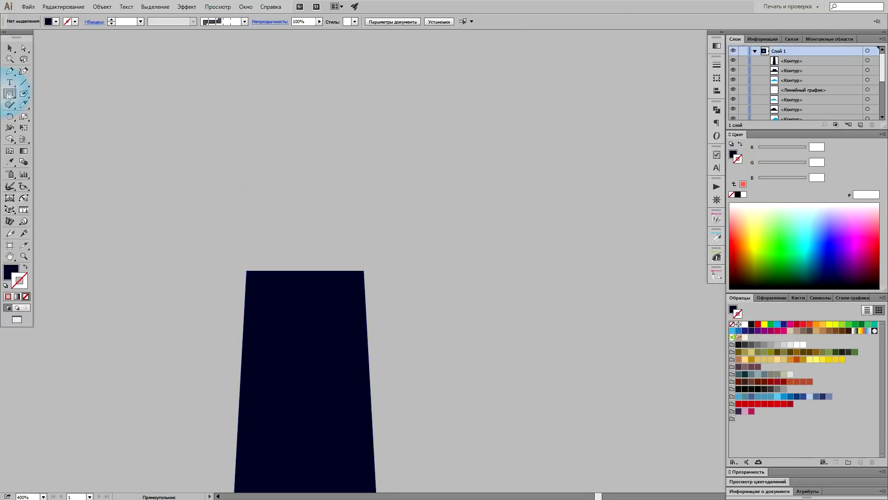
left_click_drag(305, 258, 419, 281)
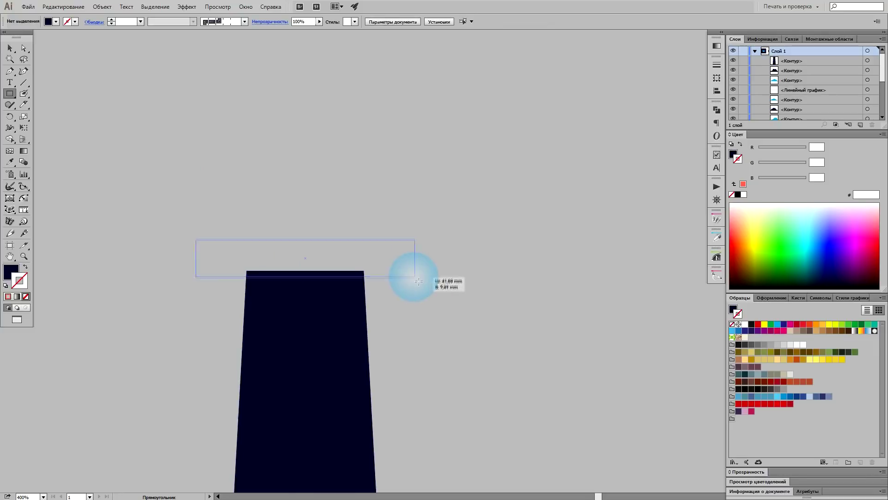
left_click_drag(419, 281, 388, 277)
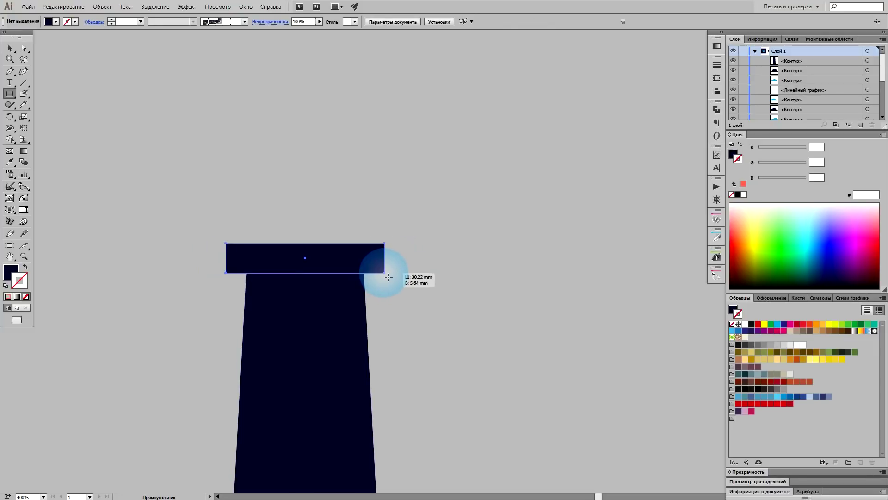
scroll(428, 307, "down", 3)
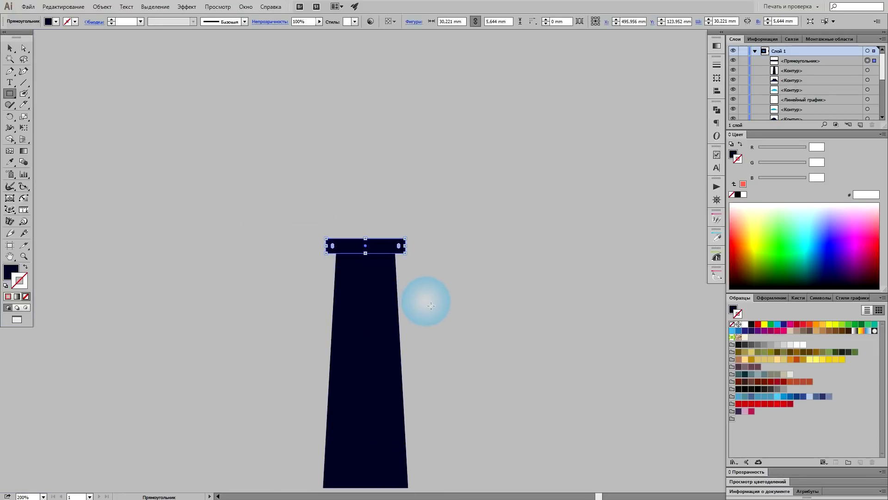
scroll(370, 254, "up", 1)
scroll(370, 254, "up", 2)
key("Up")
key("Up")
key("Up")
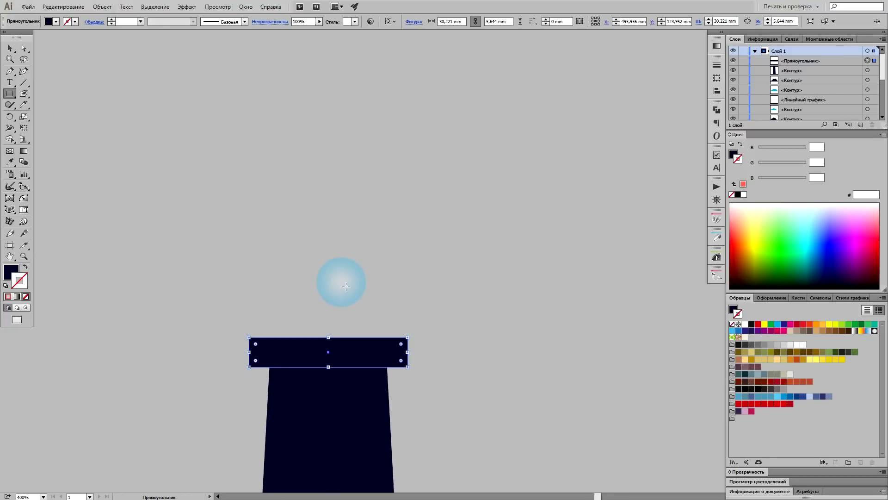
key("Down")
key("Down")
key("Down")
key("Up")
key("Up")
key("Up")
scroll(333, 283, "up", 1)
left_click_drag(351, 288, 370, 264)
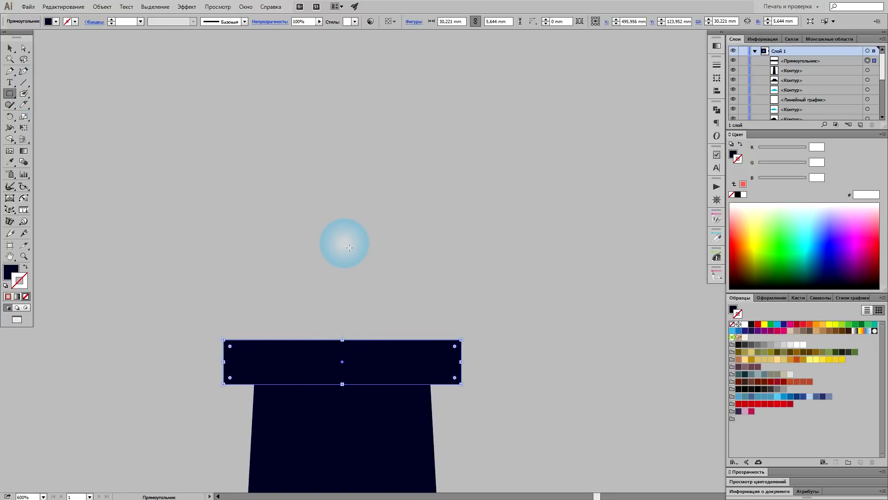
- Draw a tall block centred above the band and shorten it to 22.401 mm high
left_click_drag(346, 249, 423, 360)
key("v")
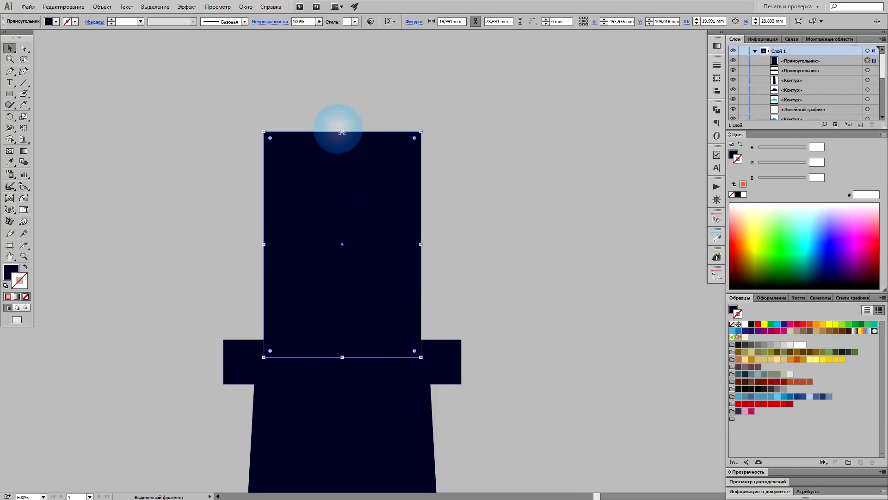
left_click_drag(348, 134, 348, 181)
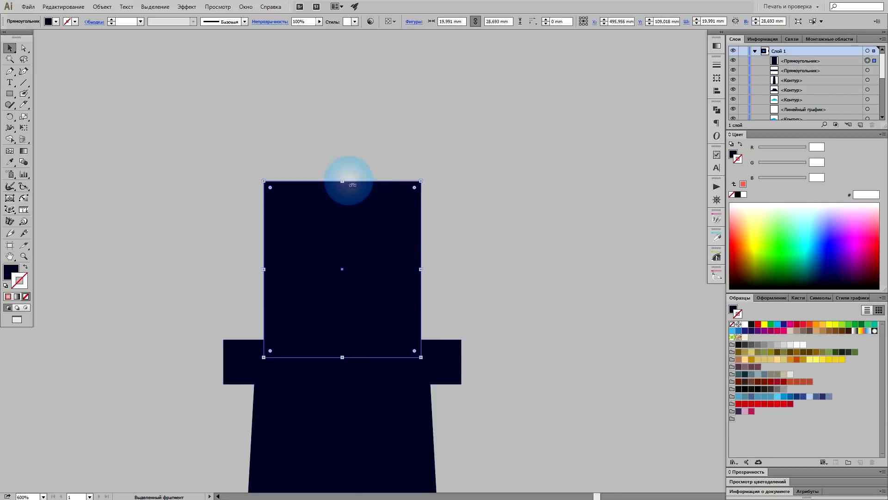
left_click_drag(501, 268, 488, 262)
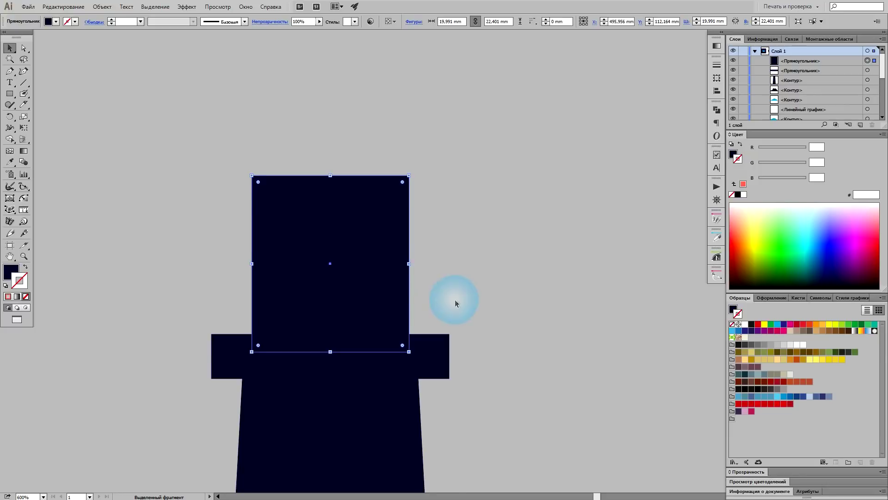
scroll(265, 208, "up", 2)
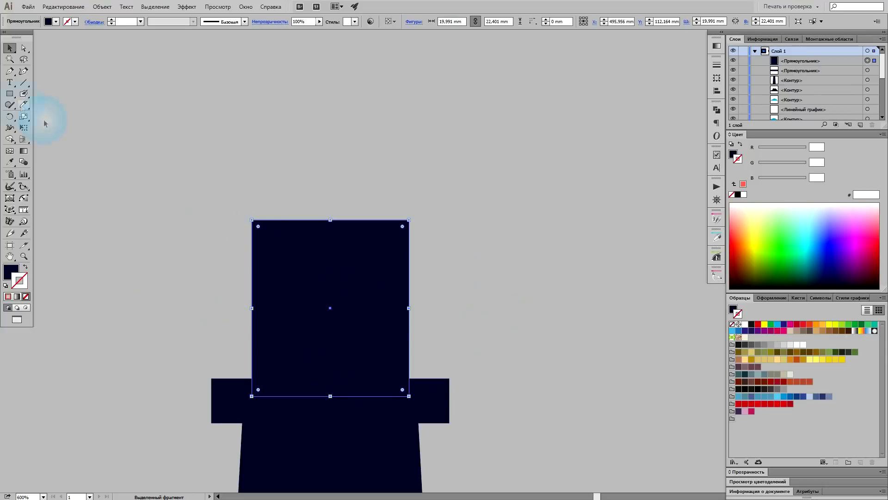
left_click(11, 94)
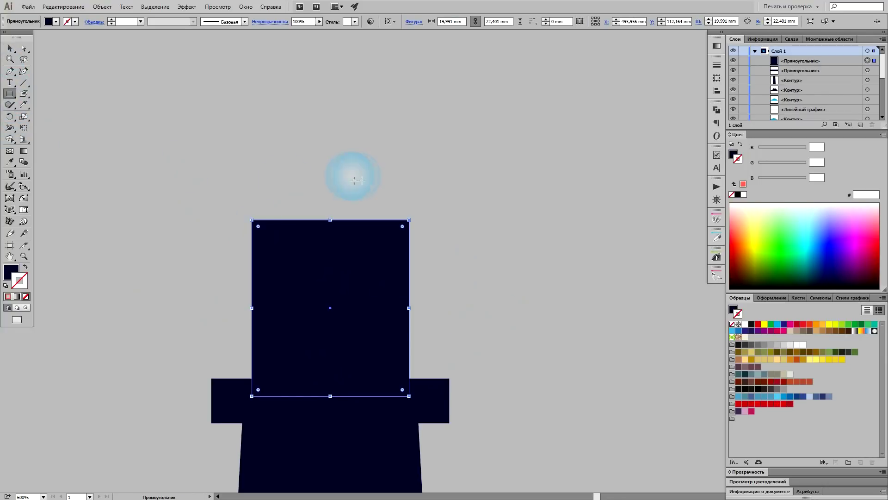
left_click(11, 105)
- Sketch a triangle with the Shaper tool and centre it above the lantern block
mouse_move(139, 92)
left_mouse_down()
mouse_move(49, 204)
mouse_move(159, 129)
mouse_move(134, 90)
left_mouse_up()
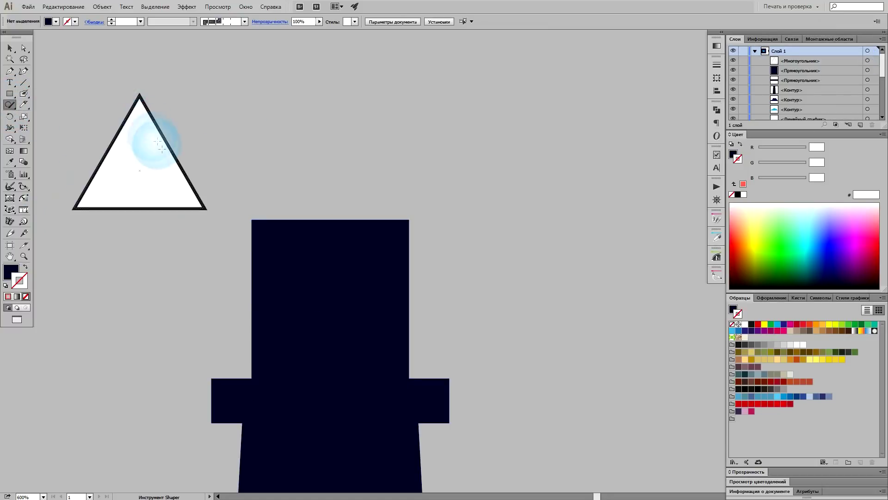
left_click(10, 48)
left_click(160, 188)
left_click_drag(160, 189, 354, 163)
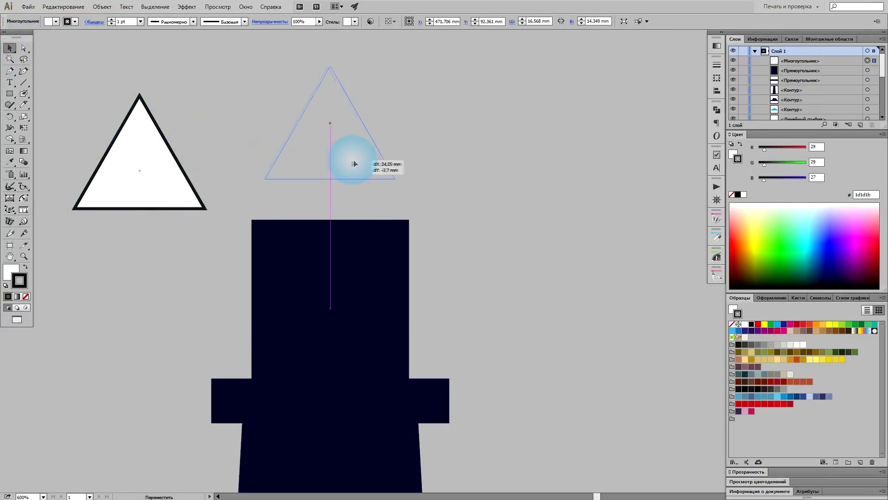
left_click_drag(355, 163, 355, 160)
- Convert the triangle to a path, flatten it to 8.156 mm high and widen it to about 30.33 mm
left_click(717, 110)
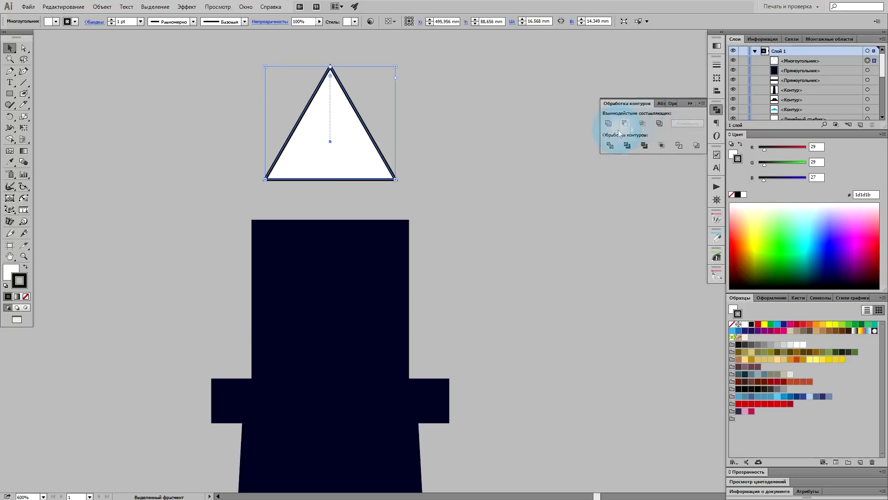
left_click(608, 124)
left_click_drag(330, 66, 331, 114)
left_click_drag(396, 147, 454, 150)
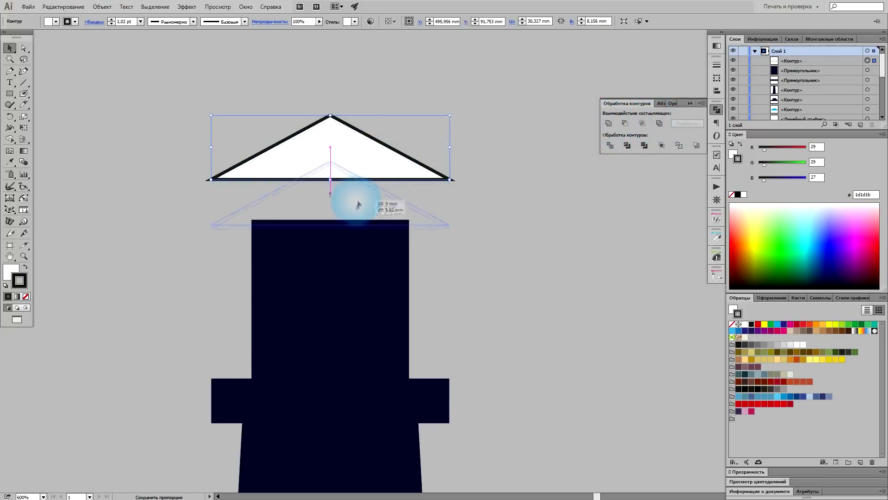
left_click_drag(358, 157, 357, 200)
- Give the roof triangle the tower's dark navy fill with the Eyedropper
scroll(492, 299, "down", 2)
mouse_move(526, 353)
left_mouse_down()
mouse_move(436, 188)
mouse_move(445, 326)
left_mouse_up()
scroll(341, 285, "up", 1)
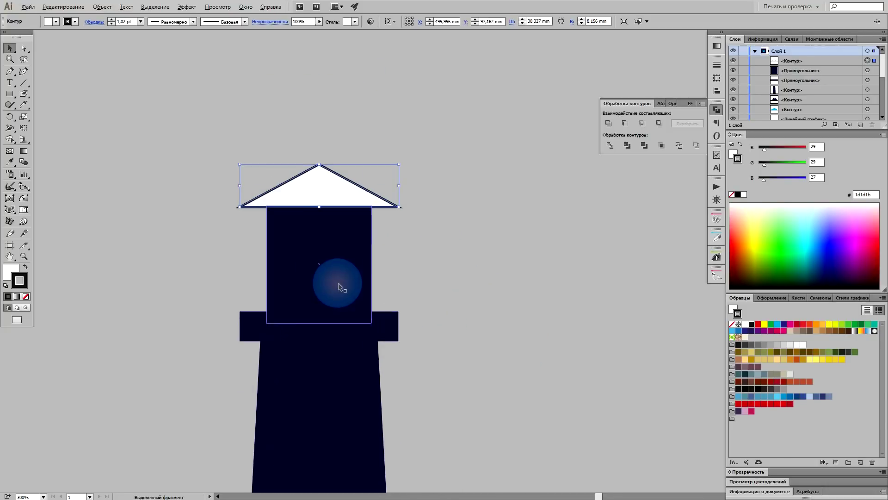
left_click(343, 210, "shift")
key("i")
left_click(346, 243)
key("v")
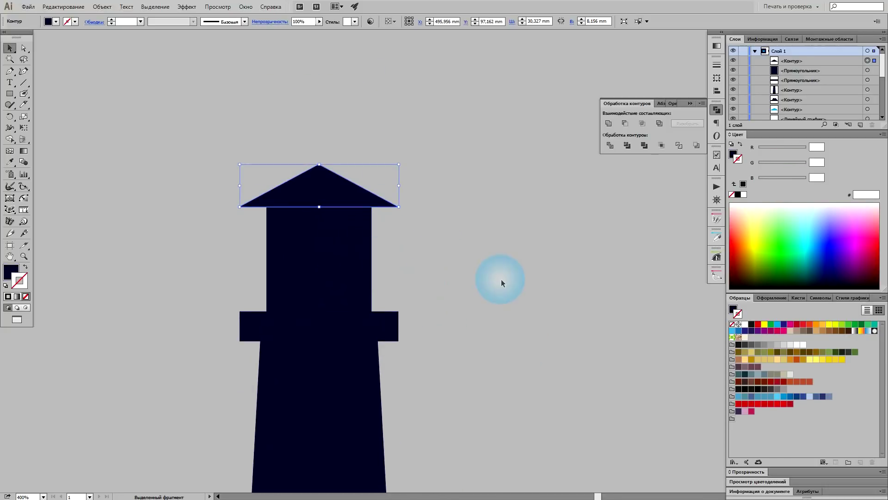
left_click(501, 280)
scroll(471, 265, "down", 3)
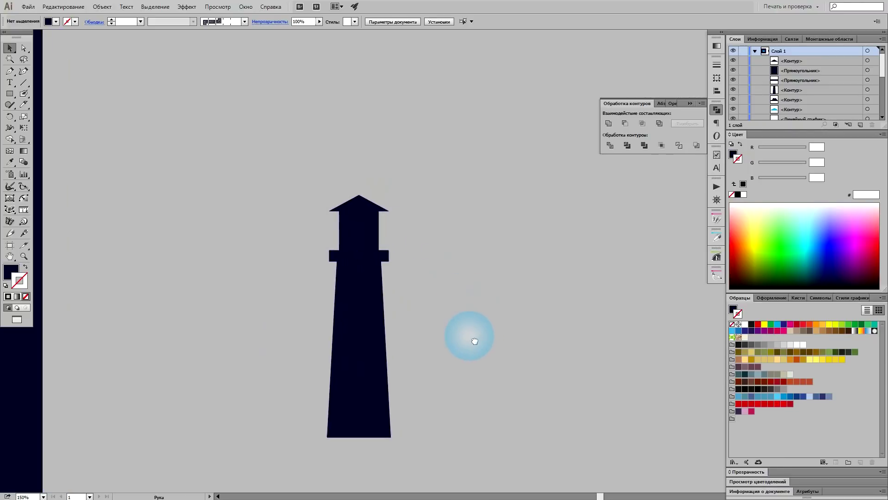
- Duplicate the platform band higher up and thin the copy to a 1.676 mm band
left_click(357, 223)
scroll(357, 222, "up", 3)
scroll(411, 247, "up", 2)
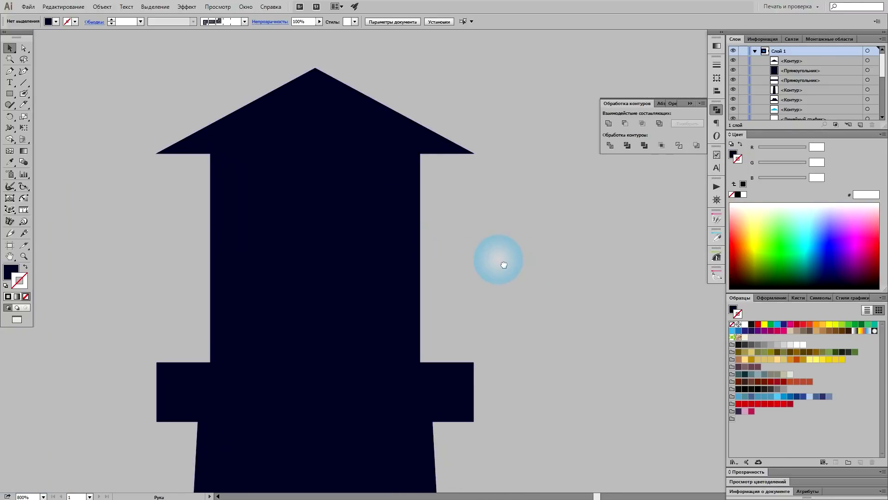
left_click_drag(495, 249, 483, 198)
scroll(503, 256, "down", 1)
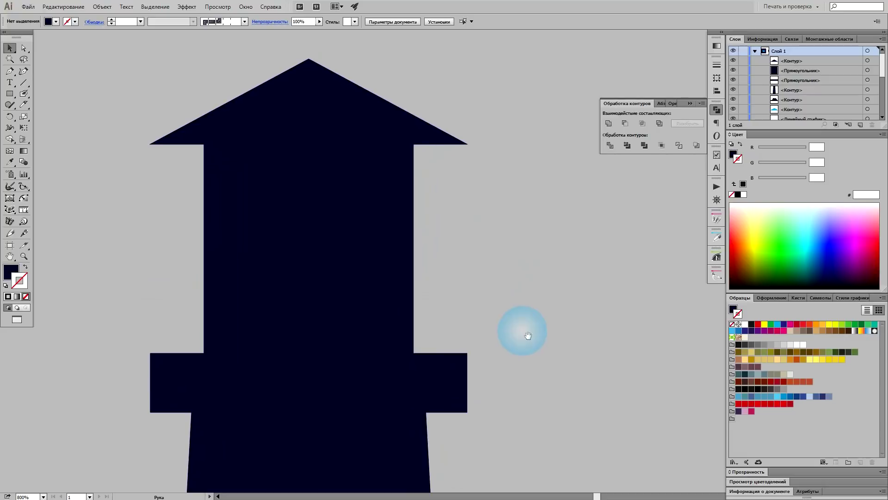
left_click(346, 234)
scroll(466, 262, "up", 1)
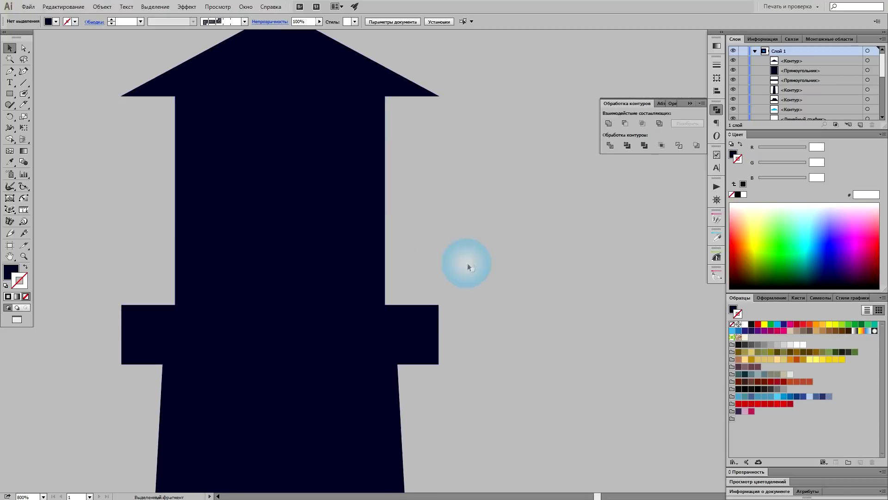
left_click(444, 376)
left_click_drag(444, 377, 443, 268)
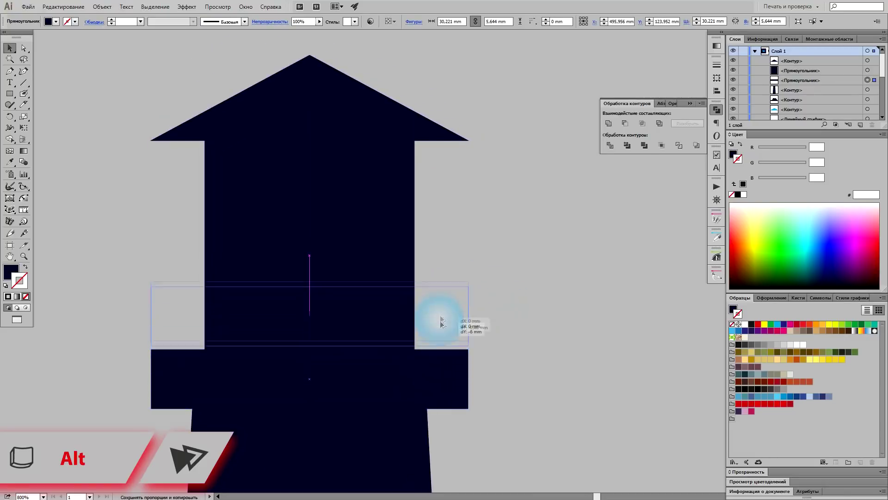
left_click_drag(310, 240, 312, 264)
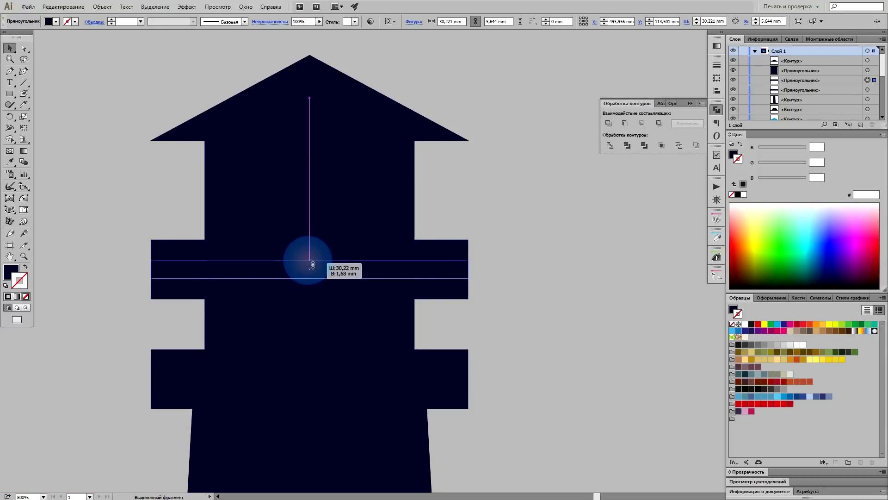
left_click_drag(312, 263, 312, 265)
- Draw a narrow 9.378 mm tall post at the left end and copy it to the right end
left_click_drag(245, 324, 298, 319)
scroll(215, 300, "up", 1)
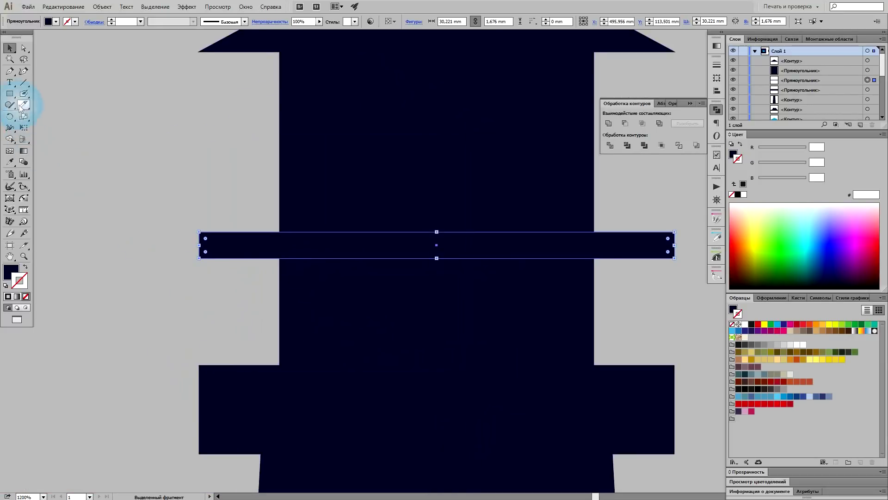
left_click(9, 93)
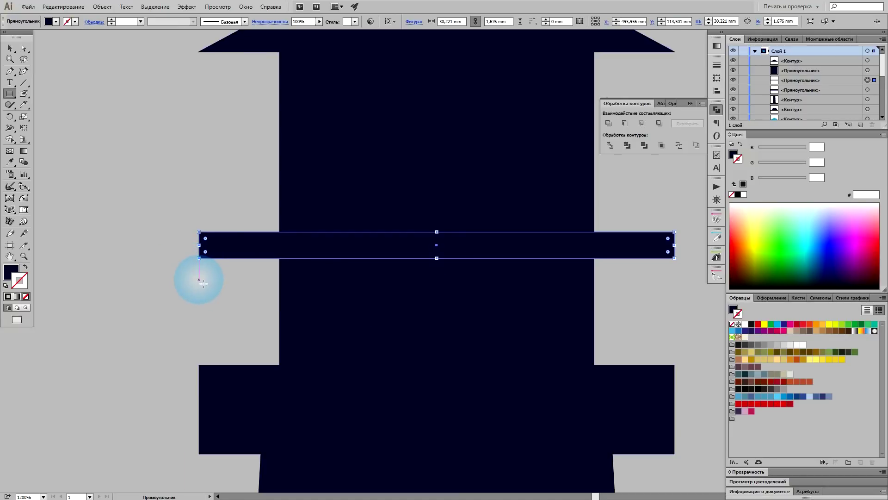
left_click_drag(199, 279, 226, 388)
key("v")
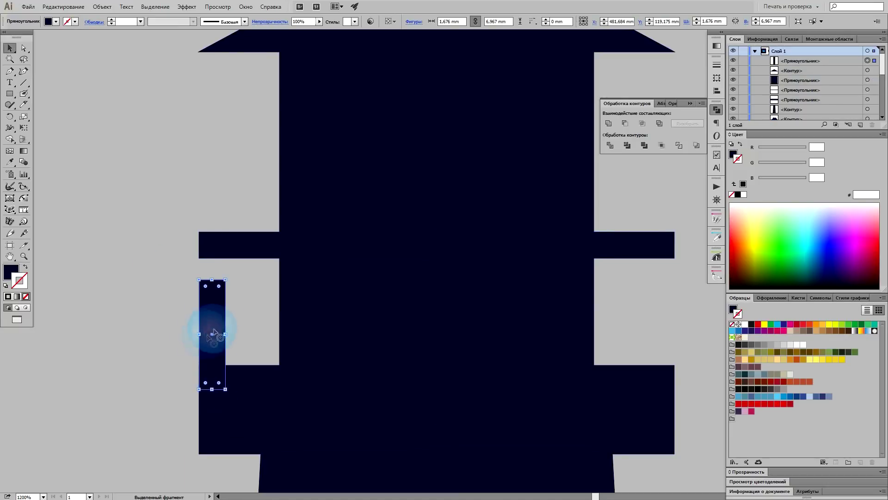
left_click_drag(216, 283, 212, 242)
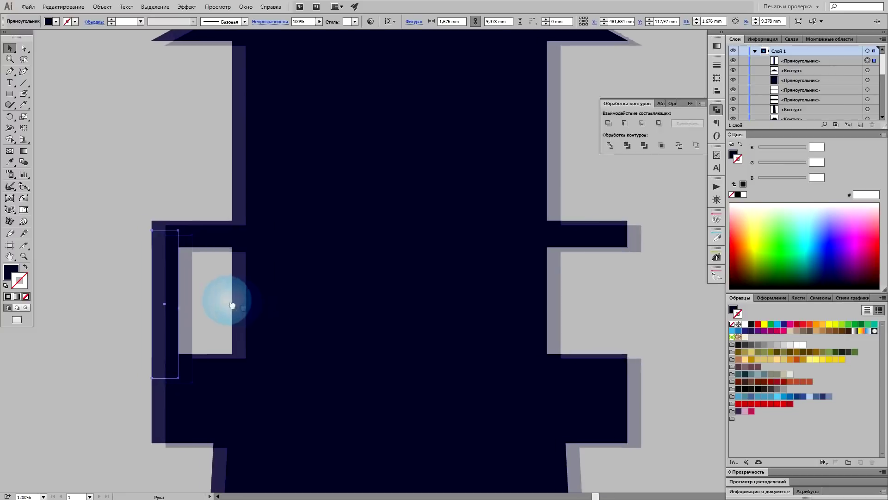
left_click_drag(154, 262, 595, 262)
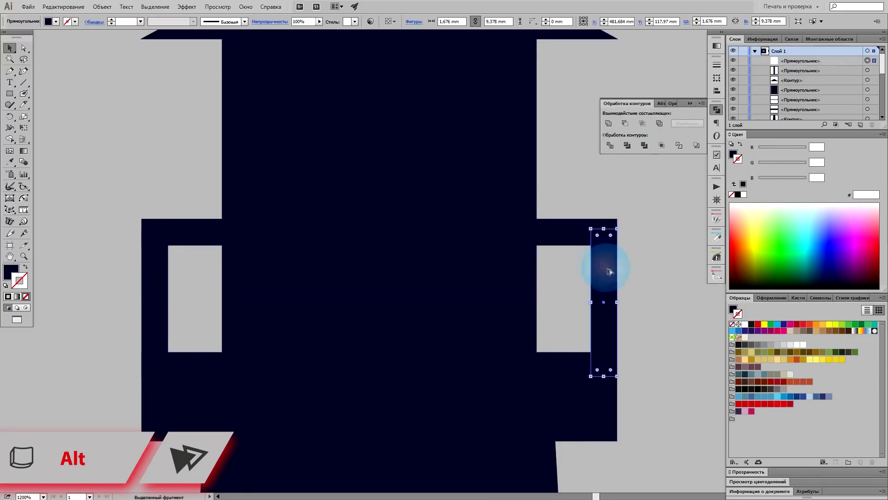
left_click(664, 317)
scroll(664, 317, "down", 2)
left_click_drag(662, 317, 507, 321)
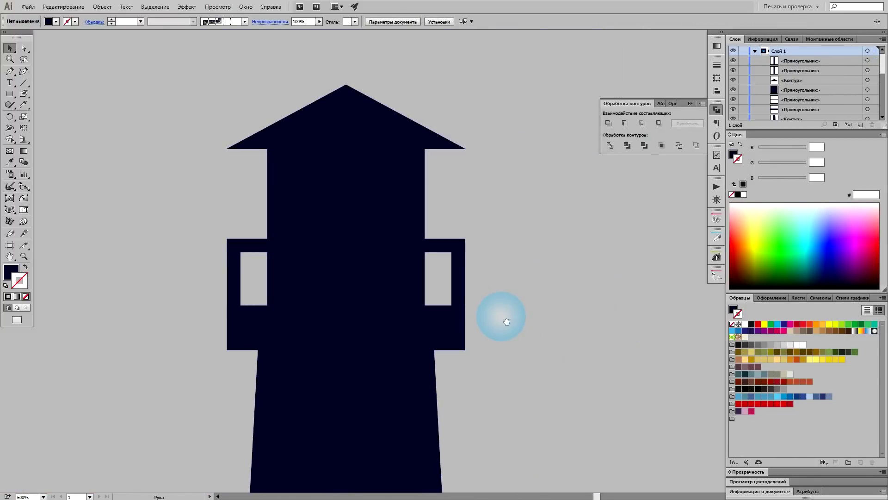
- Zoom and pan around to inspect all the lighthouse pieces
scroll(479, 305, "down", 2)
scroll(448, 265, "up", 2)
scroll(448, 264, "up", 1)
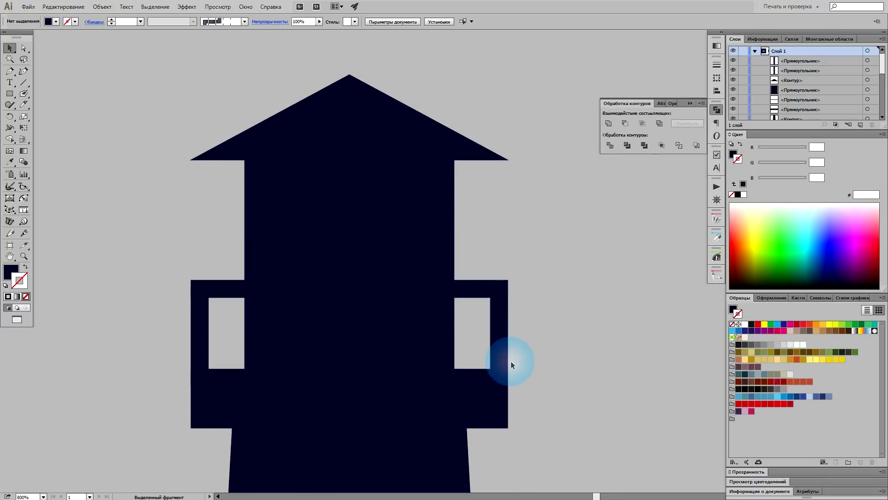
scroll(514, 352, "up", 1)
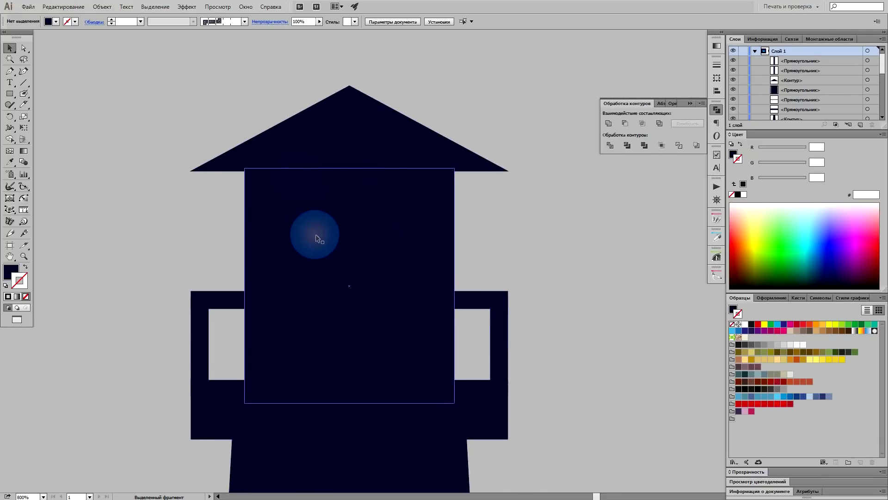
scroll(404, 291, "down", 3)
scroll(468, 303, "down", 2)
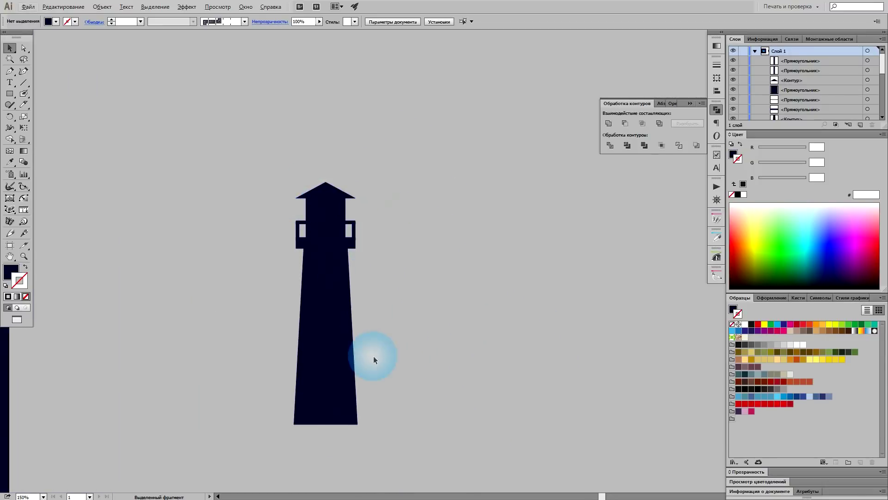
scroll(352, 341, "up", 2)
scroll(405, 304, "up", 3)
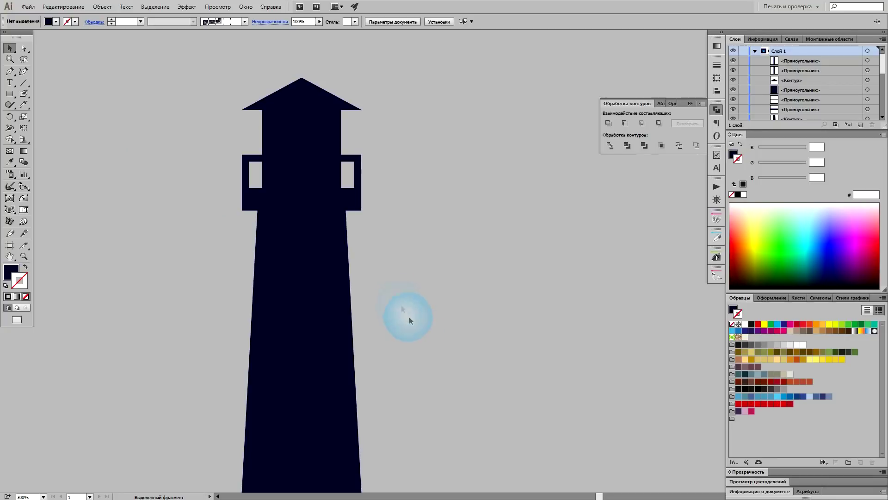
scroll(417, 337, "up", 3)
scroll(291, 196, "up", 2)
scroll(291, 196, "down", 4)
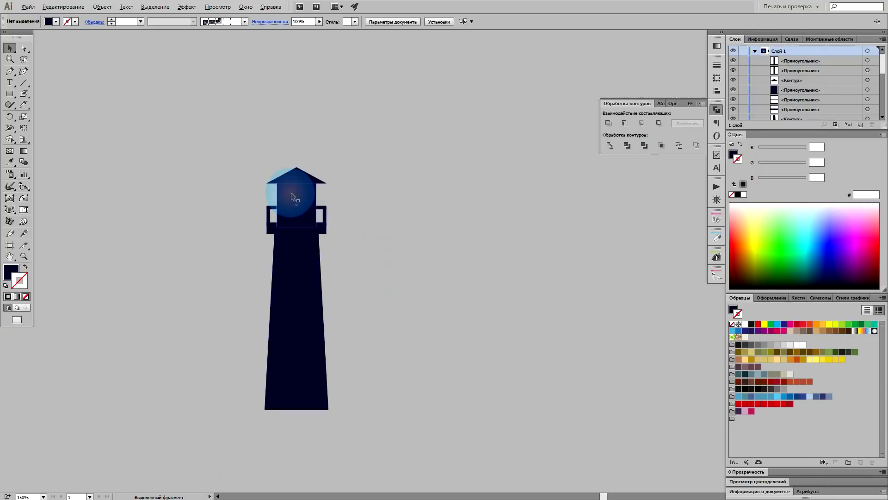
scroll(422, 324, "left", 3)
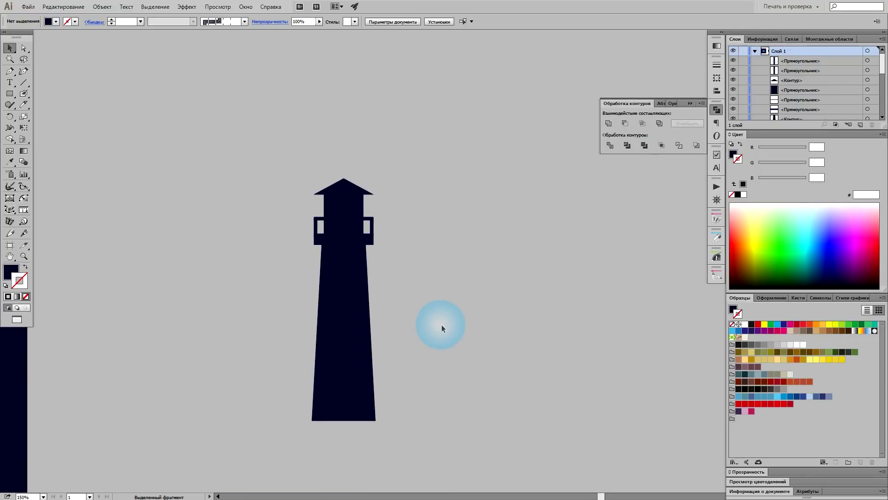
scroll(340, 196, "up", 3)
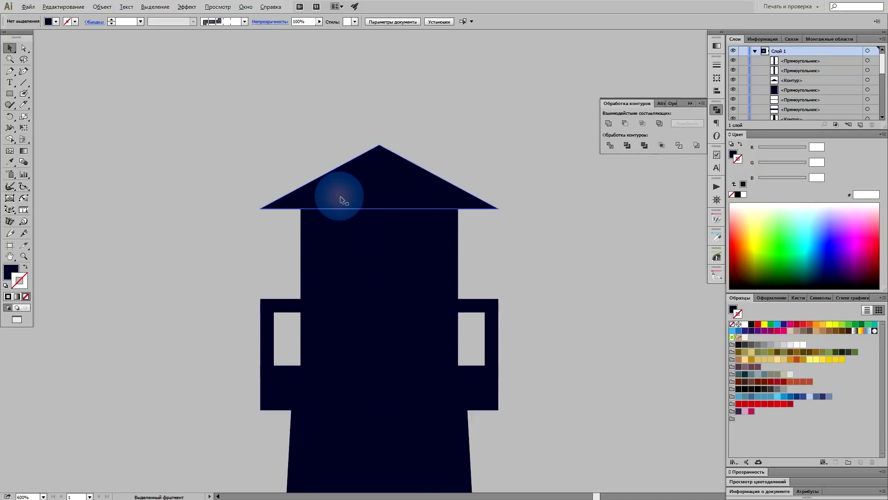
scroll(340, 196, "down", 3)
scroll(406, 282, "down", 2)
mouse_move(482, 339)
left_mouse_down()
mouse_move(497, 340)
mouse_move(488, 337)
left_mouse_up()
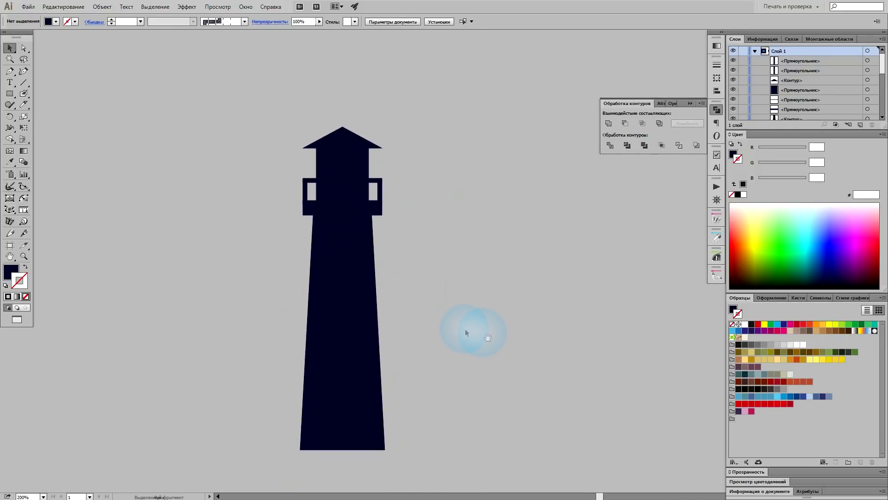
- Marquee-select every lighthouse part and group them with Ctrl+G
scroll(452, 326, "down", 1)
scroll(451, 326, "down", 1)
scroll(452, 326, "up", 1)
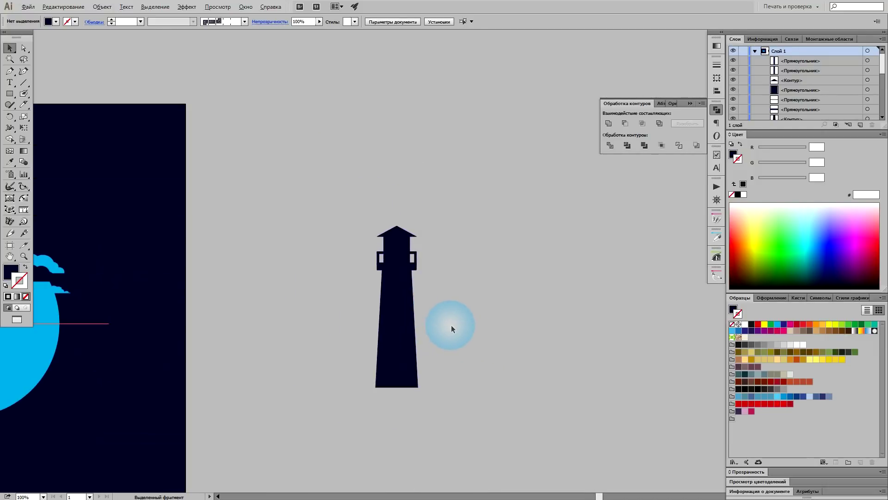
left_click_drag(466, 287, 341, 414)
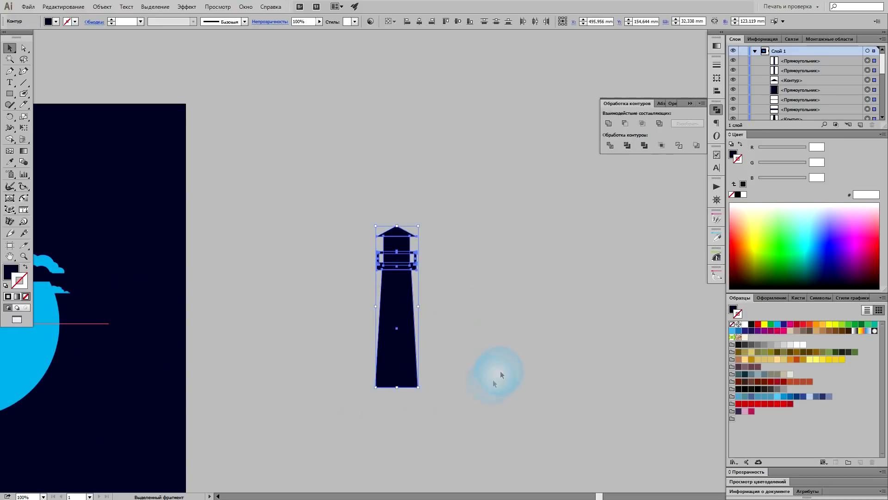
key("ctrl+g")
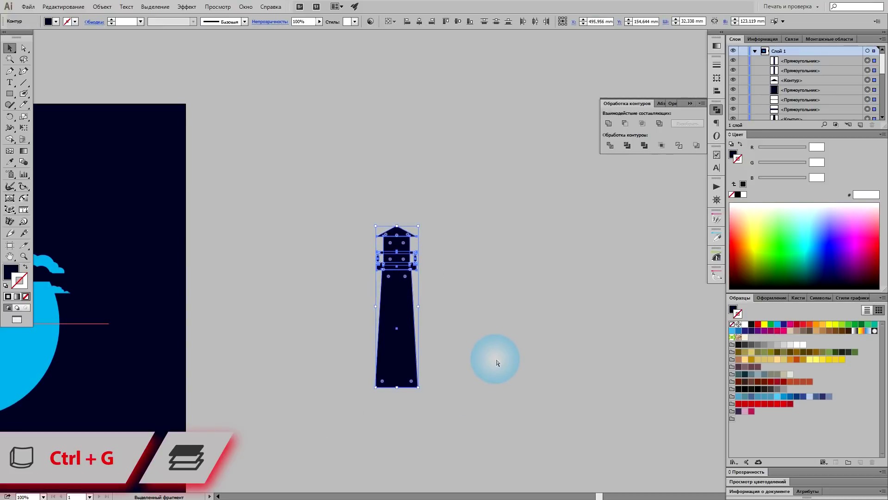
left_click_drag(478, 351, 699, 305)
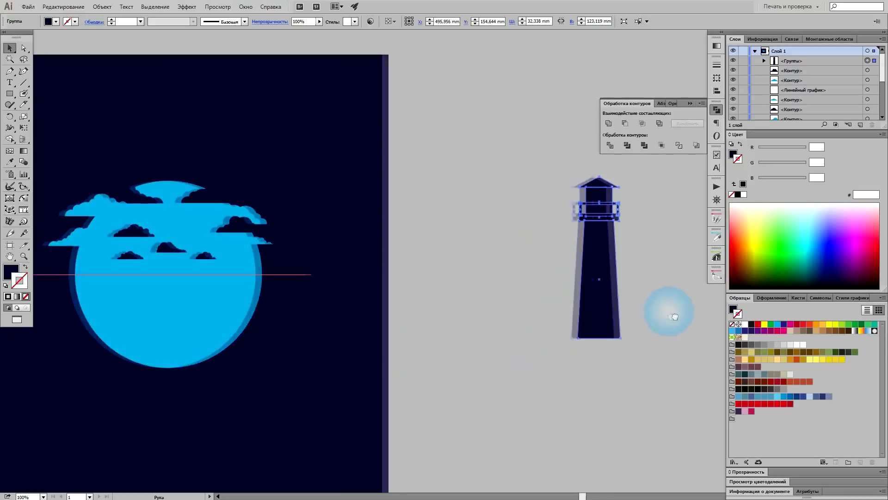
- Move the lighthouse group into the circle, scale it to about 15 mm wide, and position it
left_click_drag(620, 311, 141, 336)
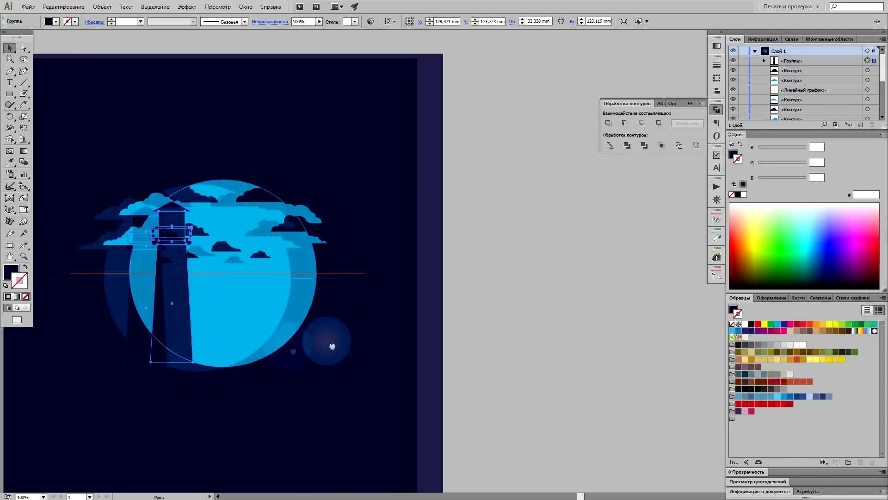
key("ctrl+0")
key("ctrl+plus")
key("ctrl+plus")
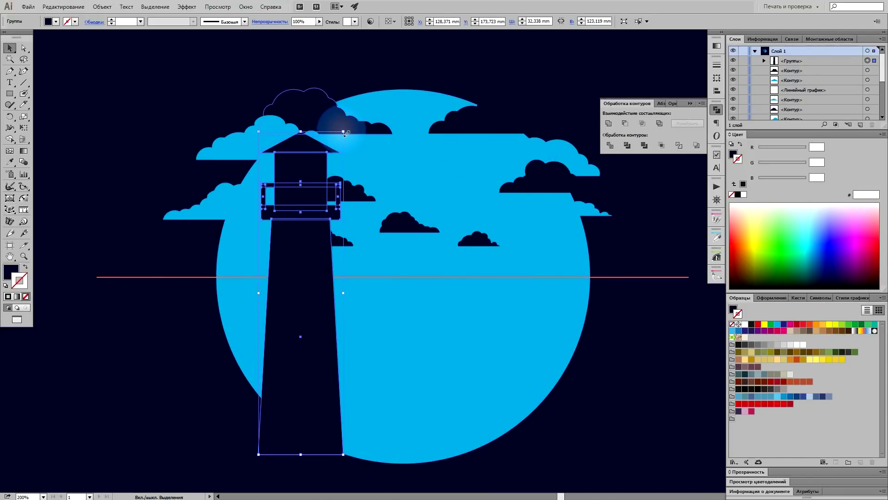
left_click_drag(345, 134, 308, 306)
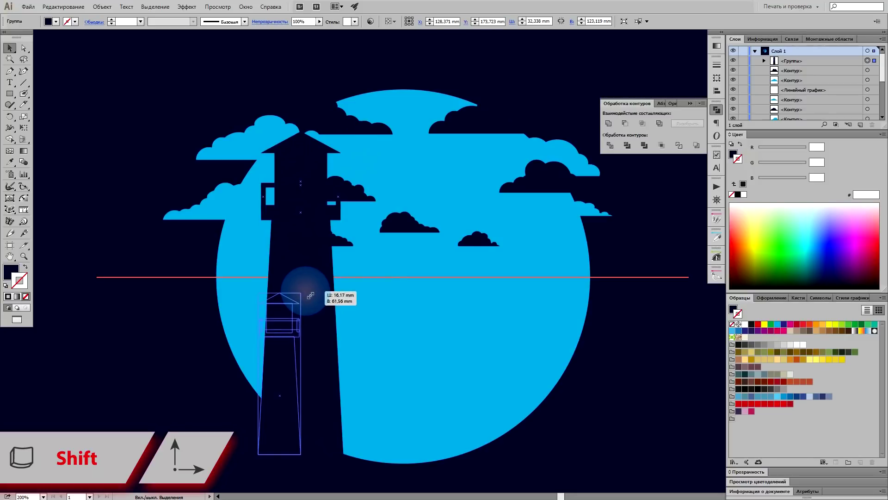
left_click_drag(307, 306, 299, 302)
left_click_drag(279, 371, 339, 301)
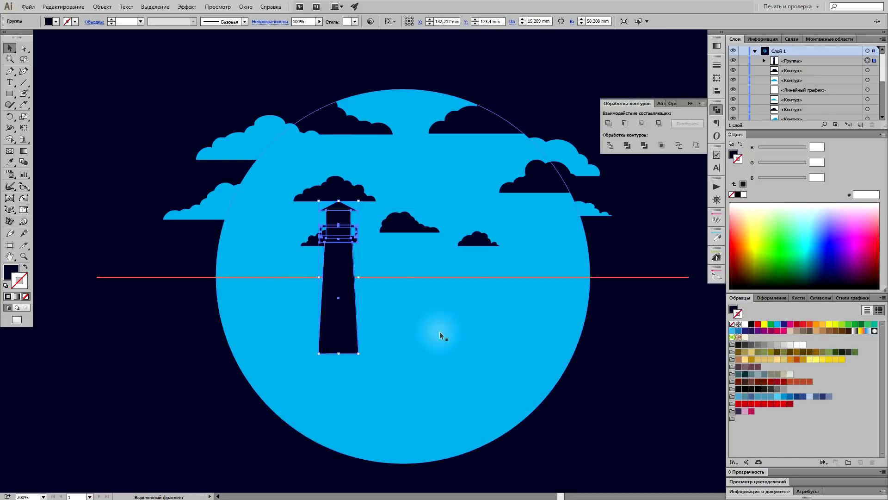
left_click_drag(421, 326, 386, 352)
left_click_drag(328, 229, 347, 185)
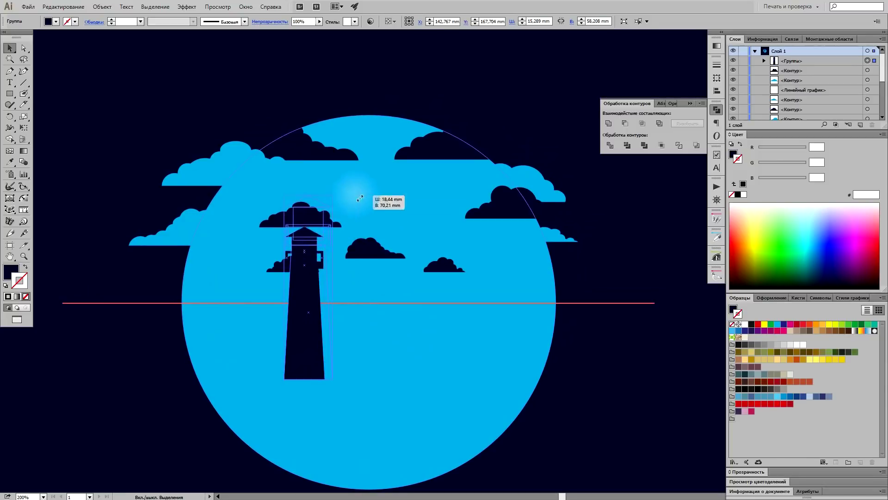
mouse_move(307, 338)
left_mouse_down()
mouse_move(306, 383)
mouse_move(307, 365)
left_mouse_up()
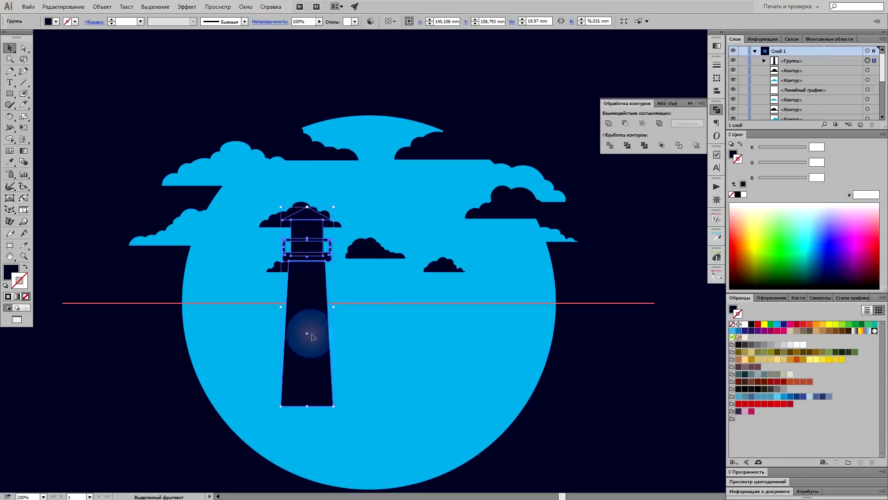
mouse_move(333, 206)
left_mouse_down()
mouse_move(307, 289)
mouse_move(318, 264)
left_mouse_up()
left_click_drag(296, 371, 314, 337)
- Rearrange the small navy clouds around the lighthouse top
left_click_drag(288, 267, 235, 270)
left_click_drag(296, 217, 281, 211)
mouse_move(240, 267)
left_mouse_down()
mouse_move(240, 251)
mouse_move(386, 262)
left_mouse_up()
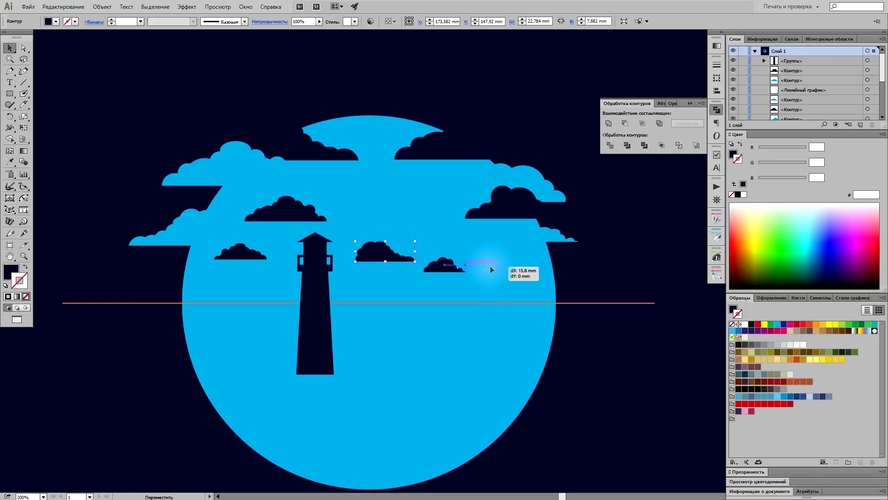
- Nudge the small clouds to the right of and above the lighthouse, then deselect
left_click_drag(492, 266, 490, 266)
left_click_drag(405, 247, 407, 245)
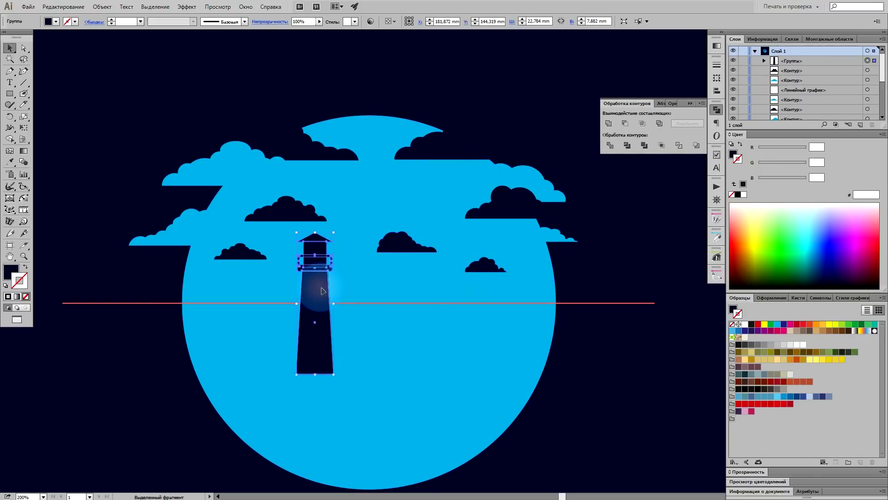
left_click_drag(294, 204, 304, 201)
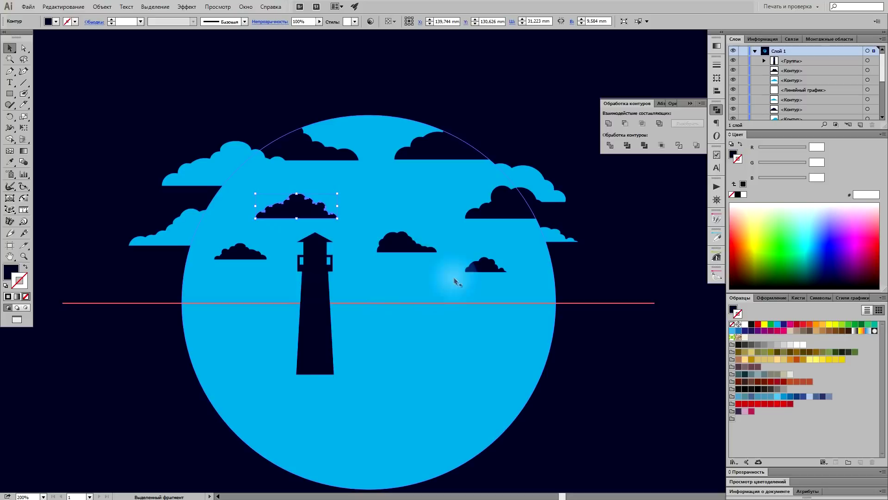
key("ctrl+minus")
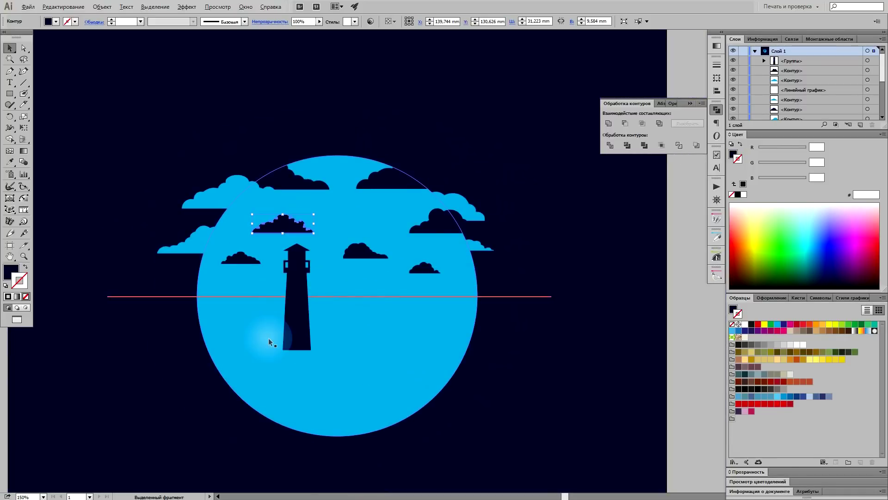
key("ctrl+plus")
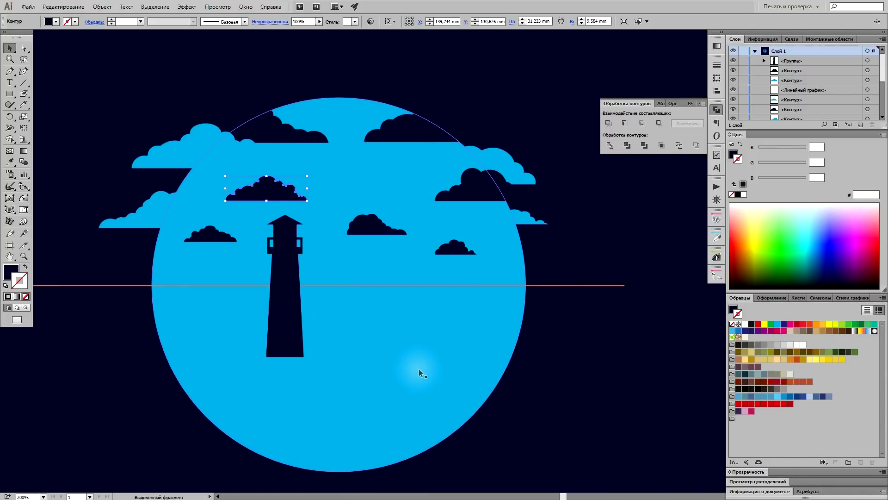
mouse_move(380, 372)
left_mouse_down()
mouse_move(402, 351)
mouse_move(393, 393)
mouse_move(391, 373)
left_mouse_up()
left_click_drag(444, 338, 409, 335)
left_click(436, 339)
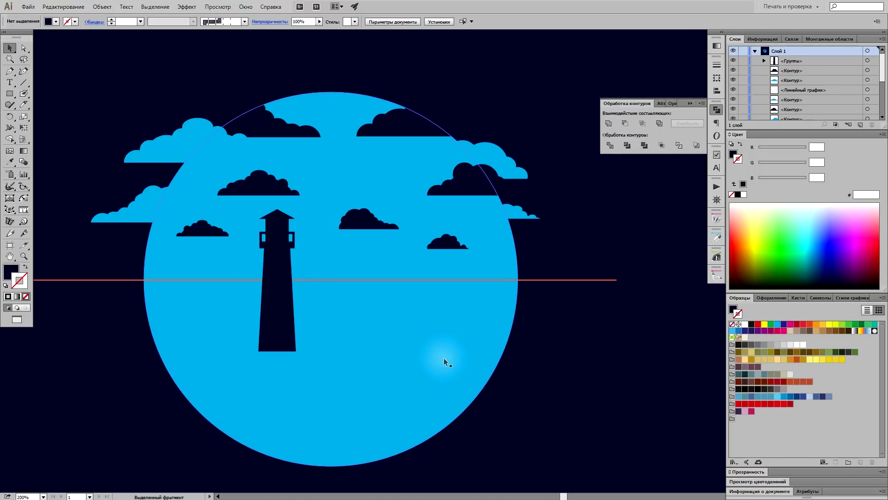
- Paste a copy of the big blue circle in front and shrink it to about 18 mm
left_click(443, 357)
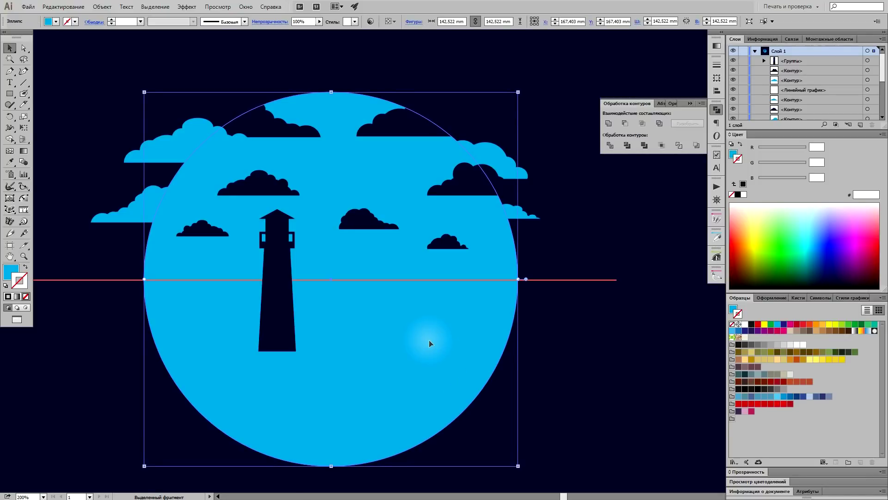
key("ctrl+c")
key("ctrl+f")
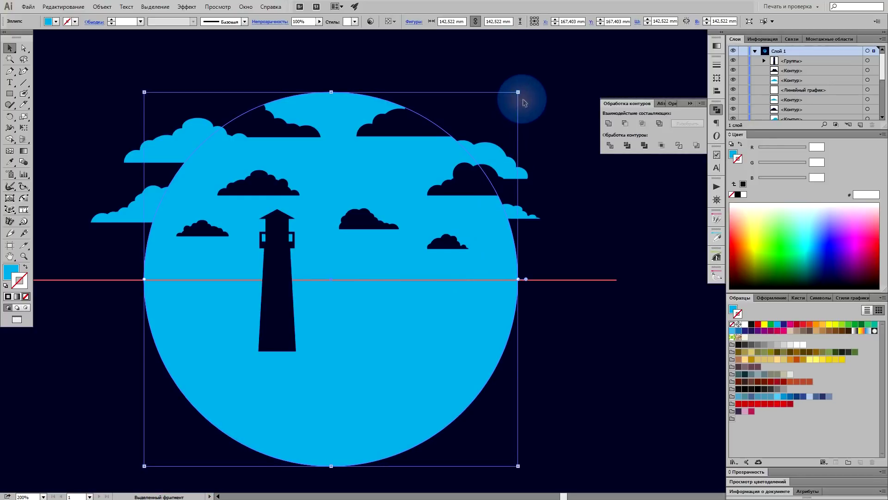
left_click_drag(519, 93, 361, 253)
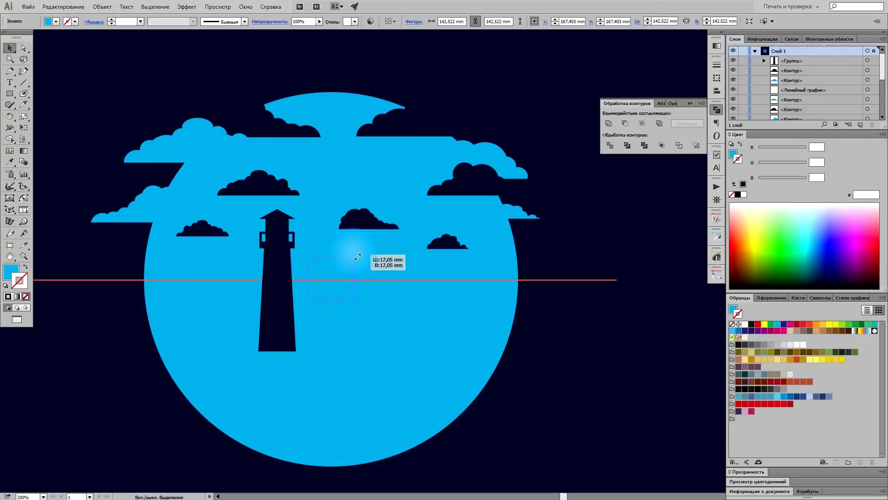
left_click_drag(359, 255, 355, 257)
left_click_drag(359, 256, 359, 256)
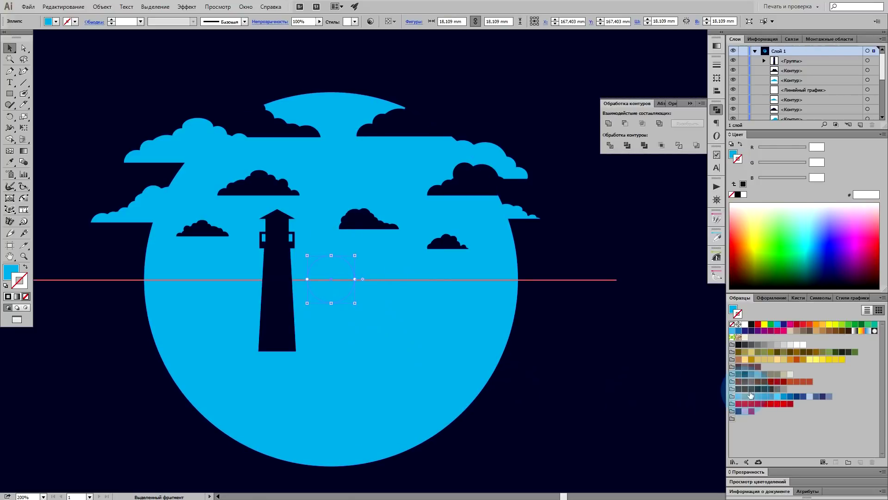
- Fill the small circle white with no stroke, then tint it pale cyan
left_click(744, 194)
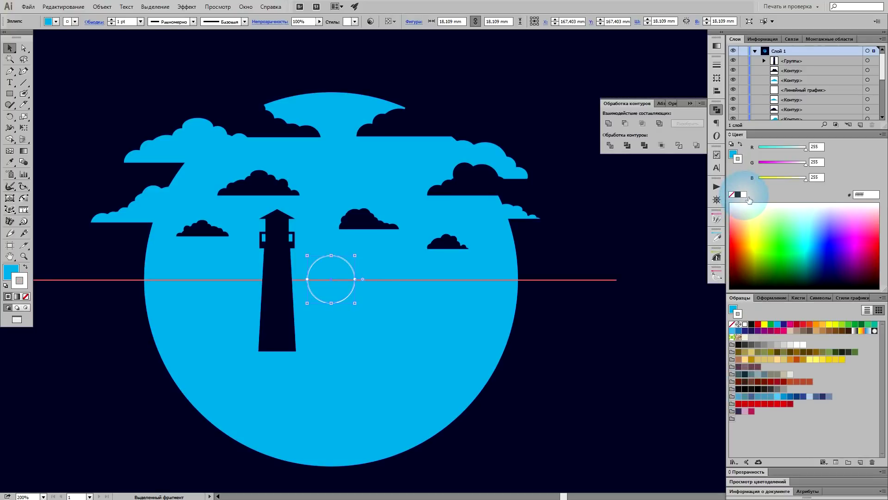
left_click(26, 268)
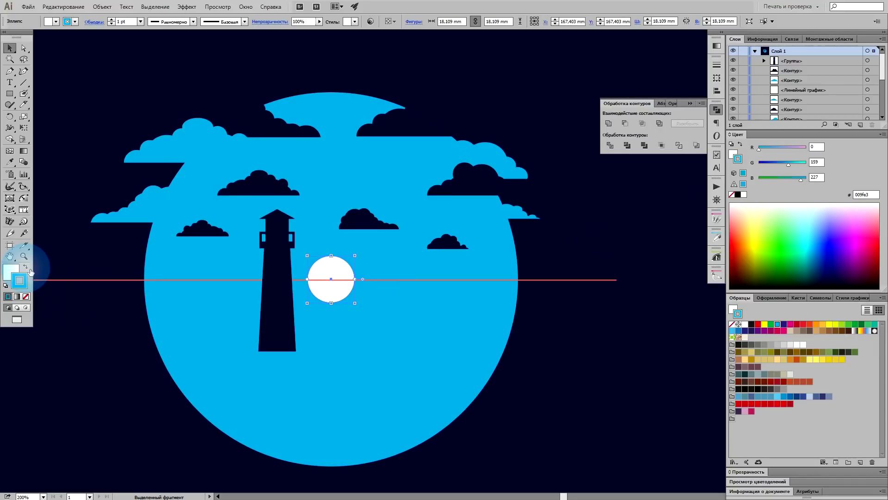
left_click(26, 296)
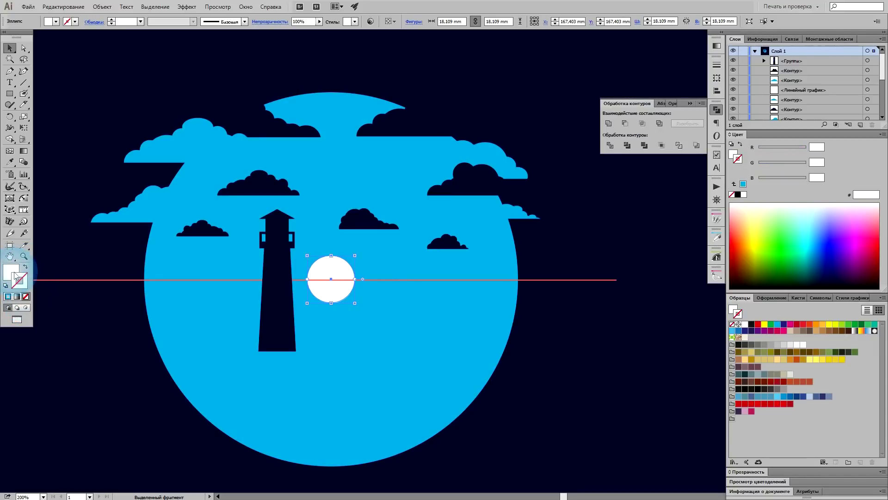
left_click(13, 268)
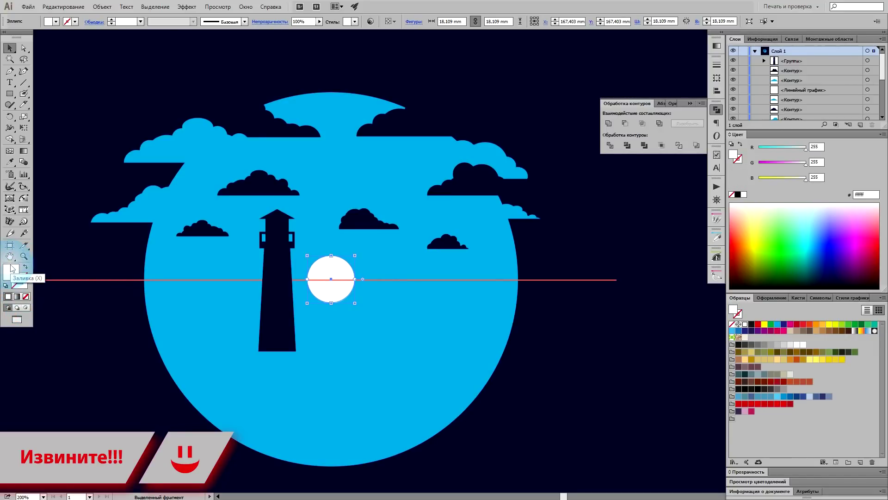
left_click(615, 341)
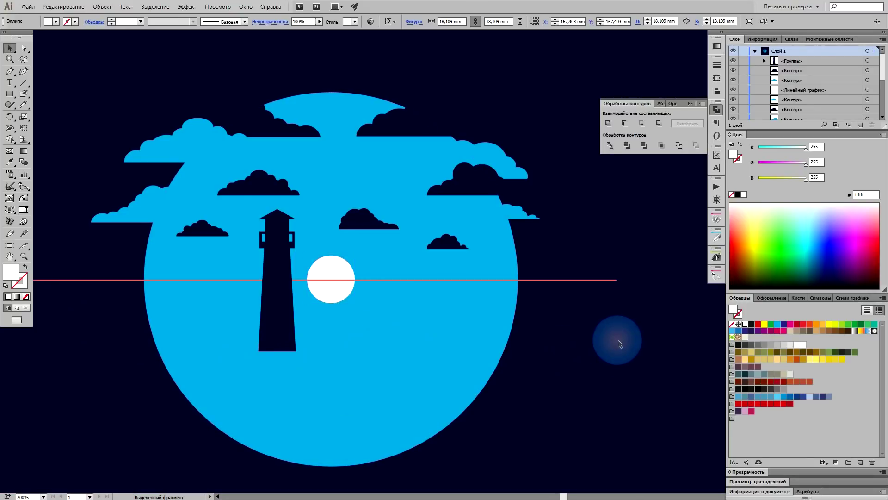
left_click(335, 270)
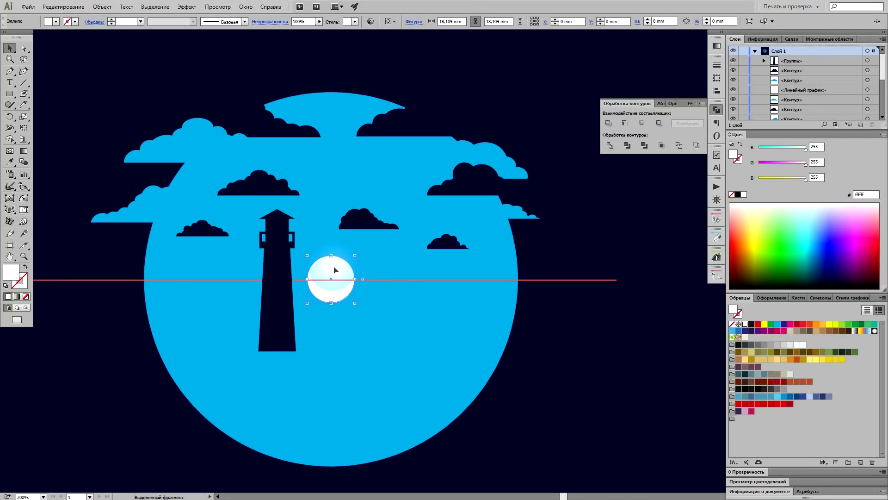
left_click(803, 162)
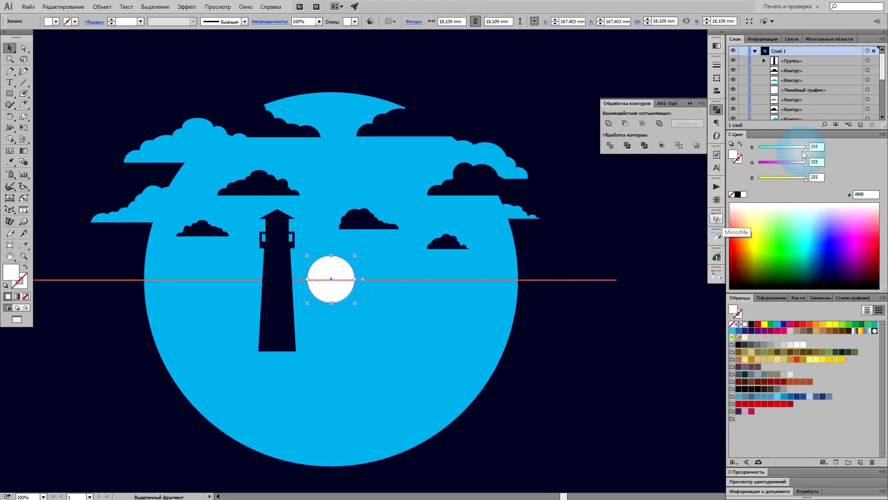
left_click_drag(801, 151, 796, 149)
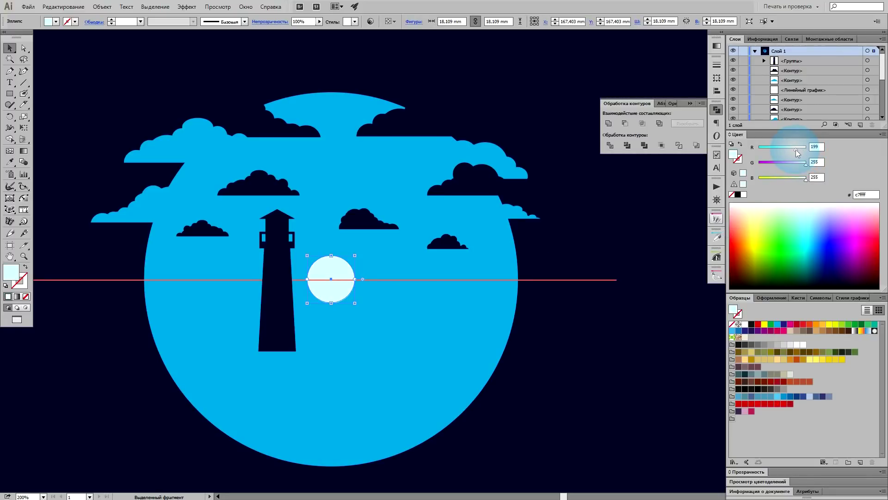
left_click_drag(793, 148, 789, 148)
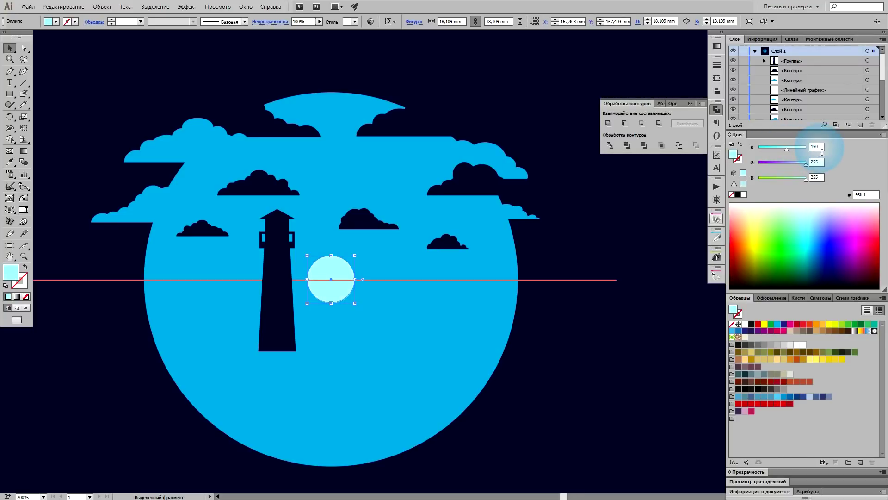
- Paste another copy of the big blue circle in front and select it with the small circle
left_click(443, 323)
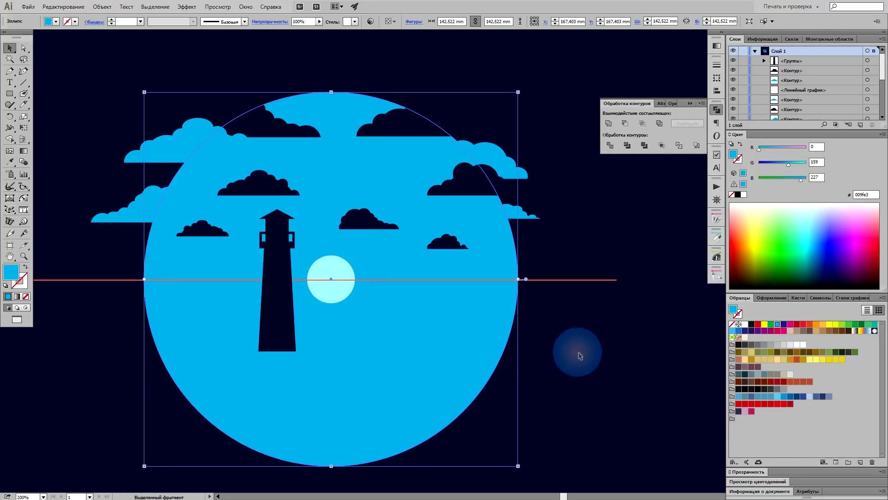
key("a")
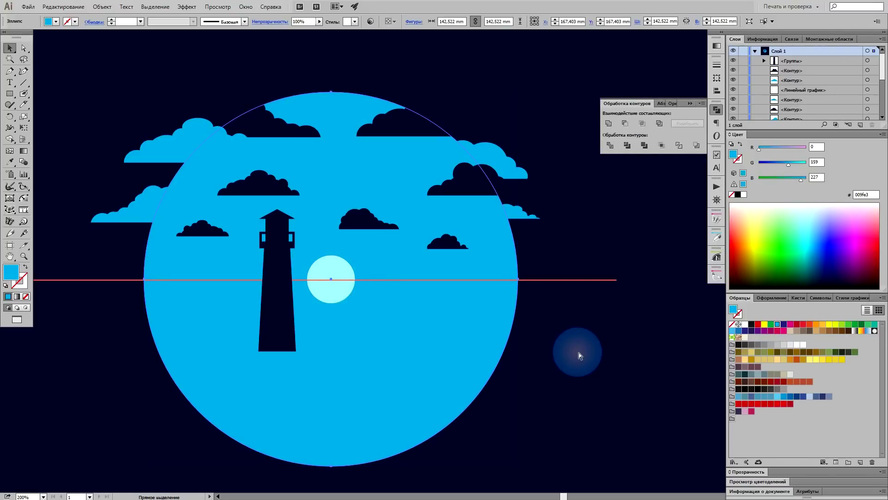
key("ctrl+c")
key("v")
key("ctrl+f")
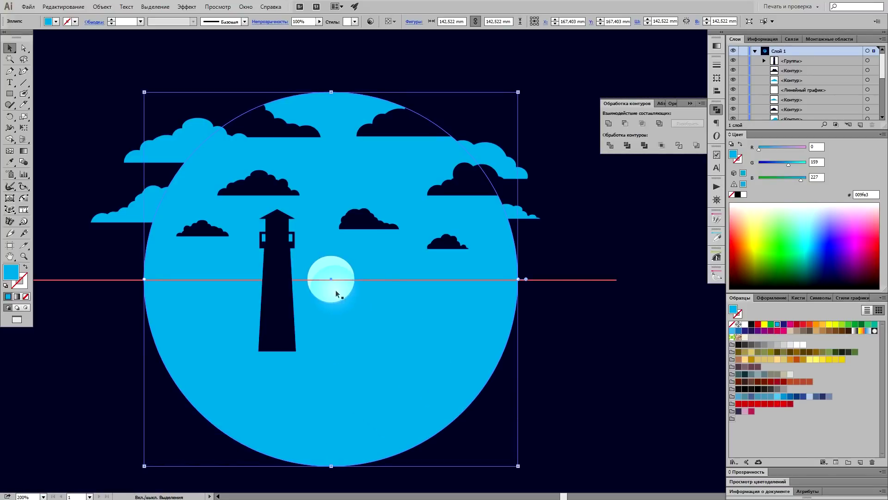
left_click(336, 292, "shift")
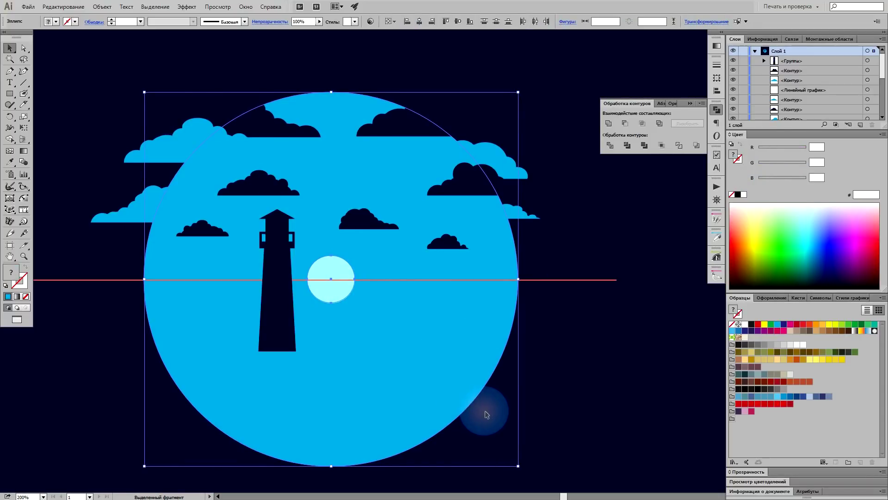
- Blend the big circle into the small one using Specified Steps spacing of 8, with preview
key("ctrl+alt+b")
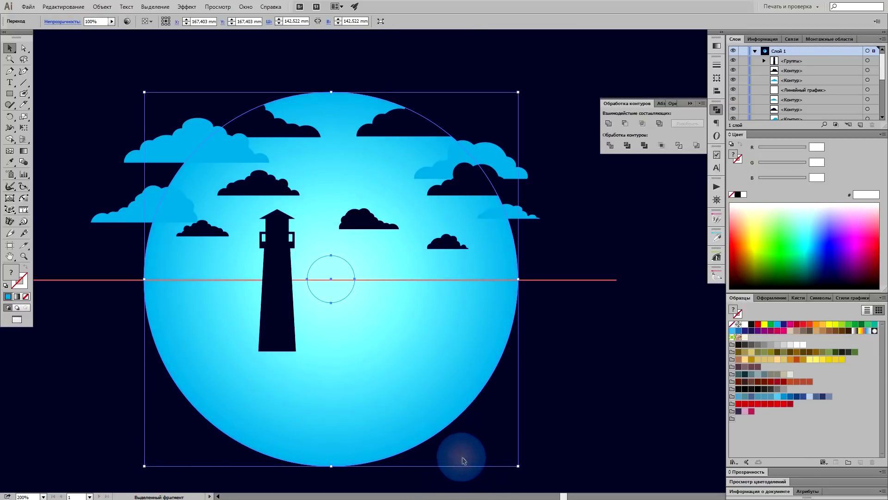
double_click(23, 161)
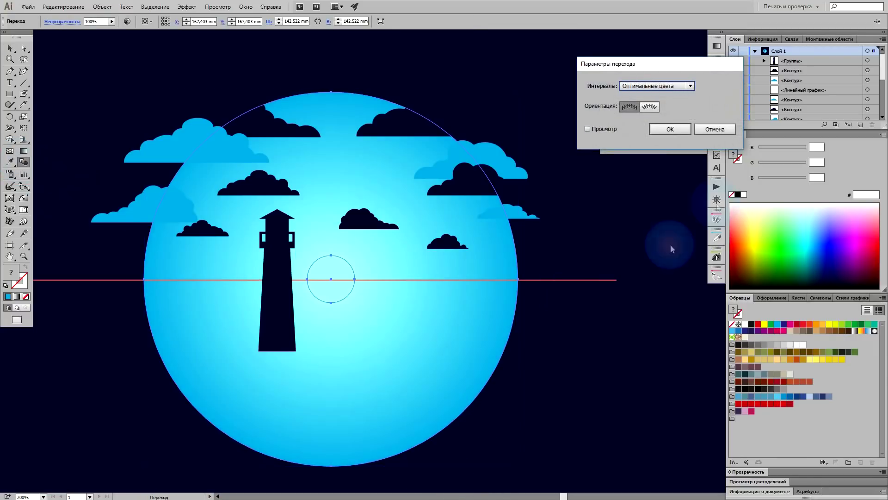
mouse_move(683, 65)
left_mouse_down()
mouse_move(632, 325)
mouse_move(639, 299)
left_mouse_up()
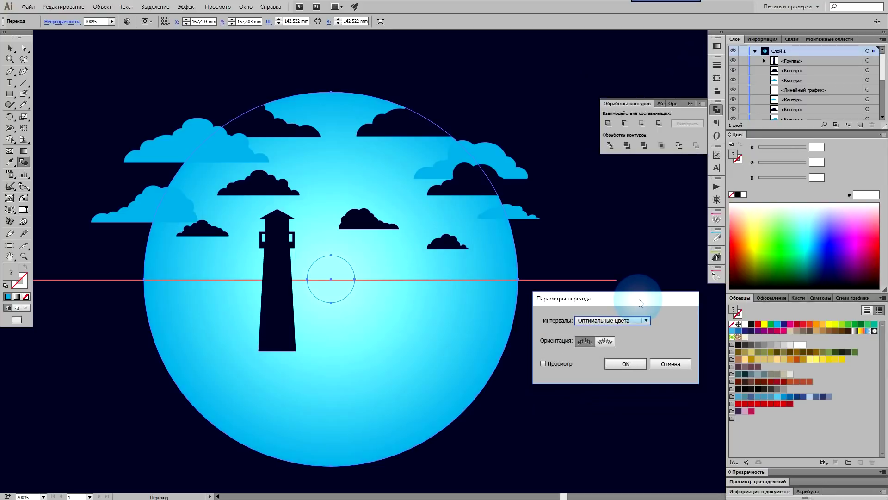
left_click(629, 320)
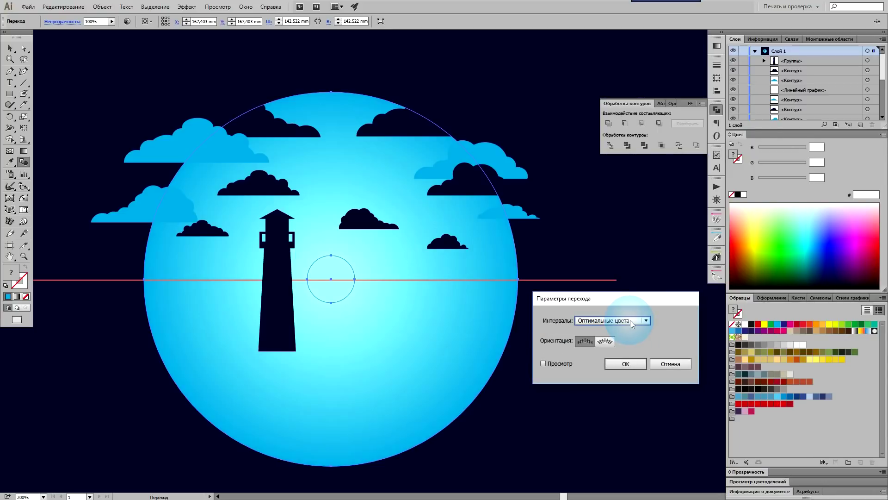
left_click(630, 320)
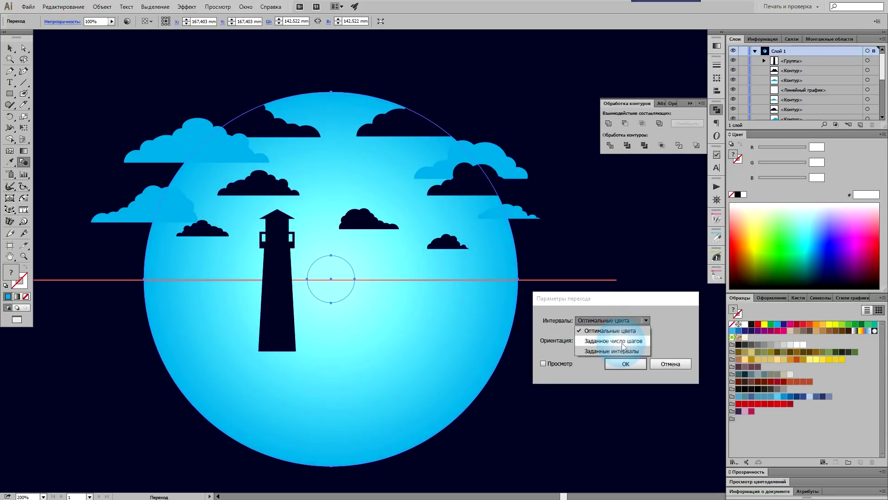
left_click(621, 343)
double_click(674, 320)
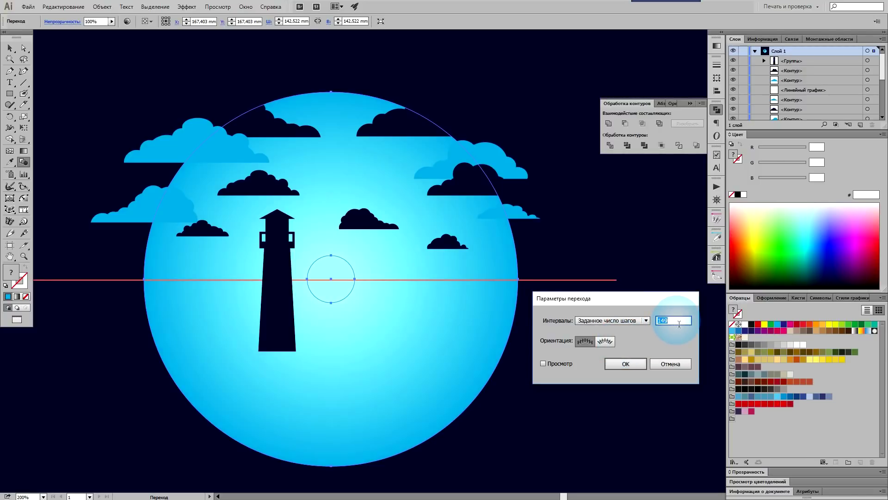
type("12")
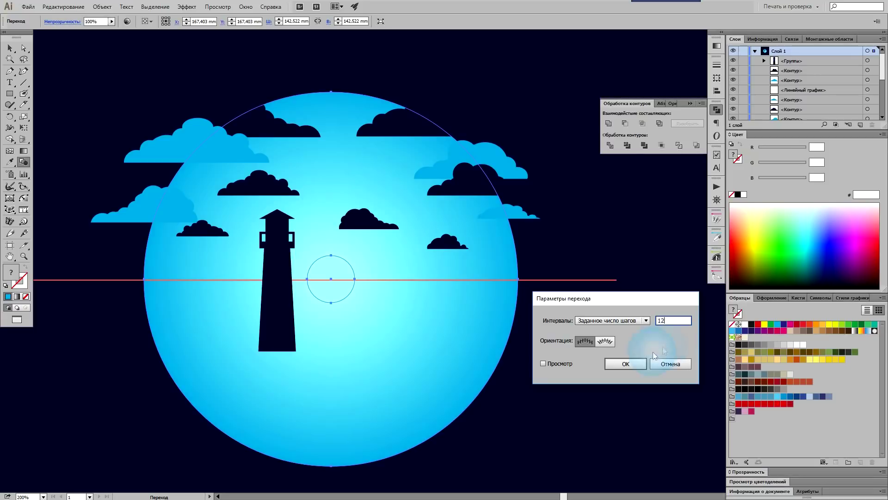
left_click(543, 364)
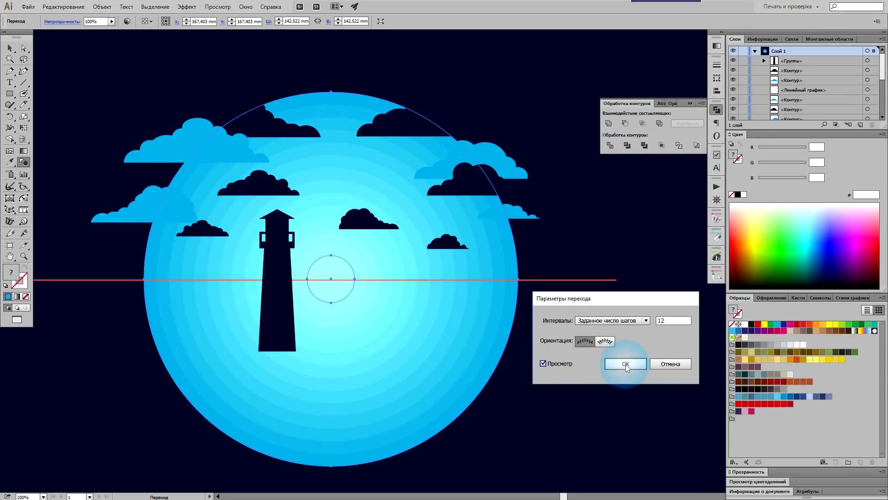
left_click(666, 327)
scroll(674, 327, "down", 3)
scroll(674, 327, "down", 1)
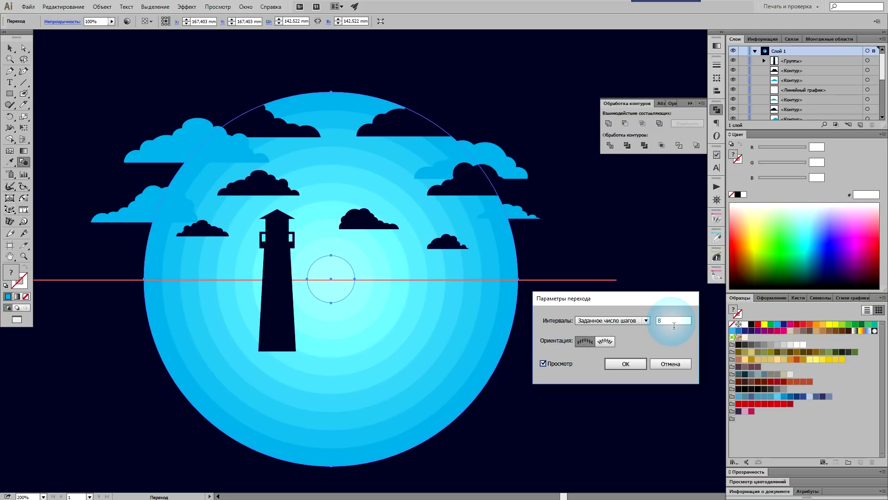
left_click(630, 363)
left_click(28, 61)
- Select the blend's outer ellipse in Layers and recolour it deep indigo, RGB 28, 30, 170
key("v")
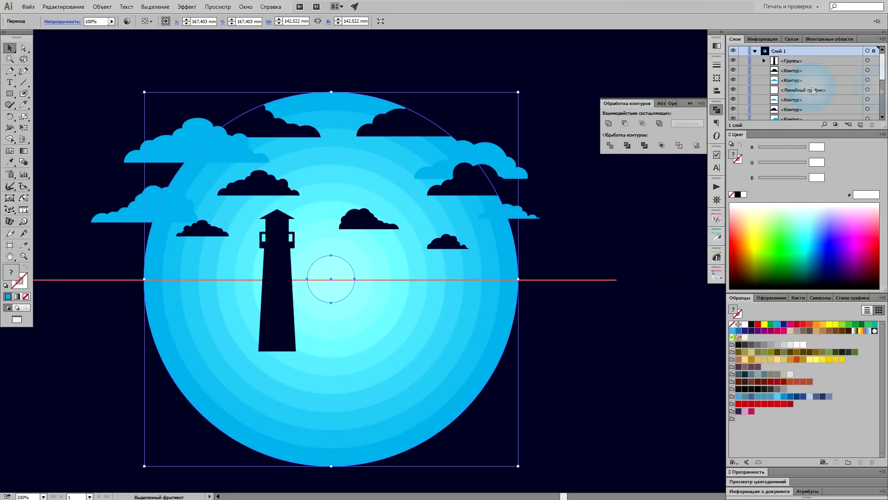
left_click_drag(882, 79, 882, 98)
left_click(783, 96)
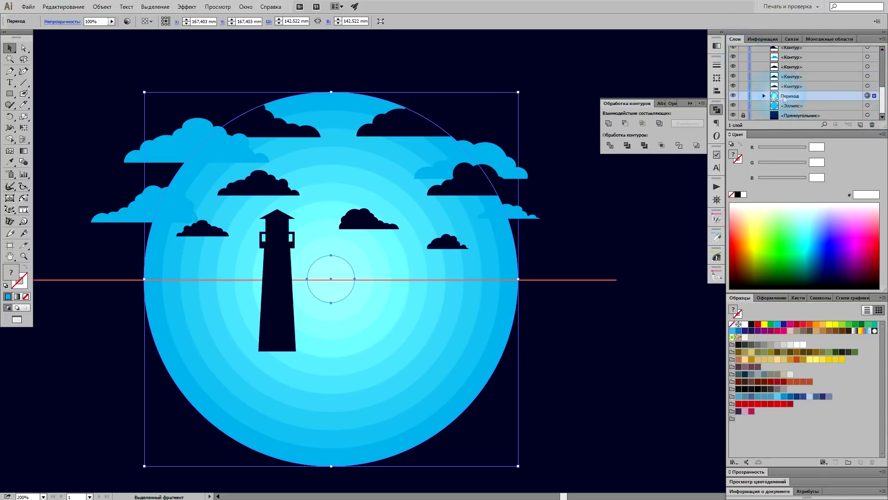
left_click(764, 96)
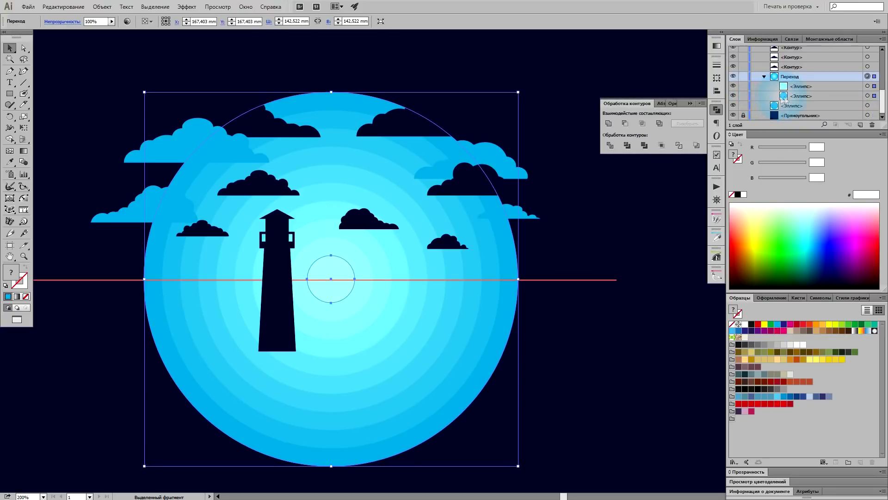
left_click(877, 96)
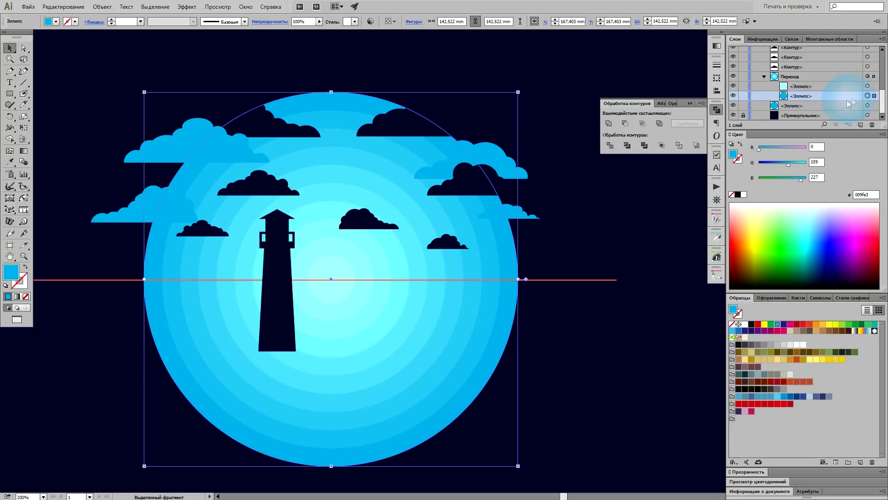
left_click(785, 166)
left_click_drag(785, 165, 776, 164)
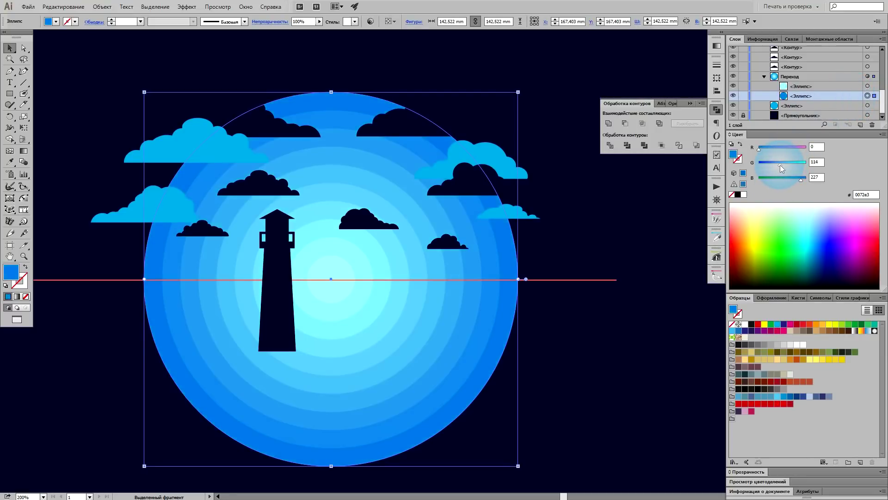
left_click_drag(776, 165, 766, 165)
left_click_drag(769, 148, 765, 168)
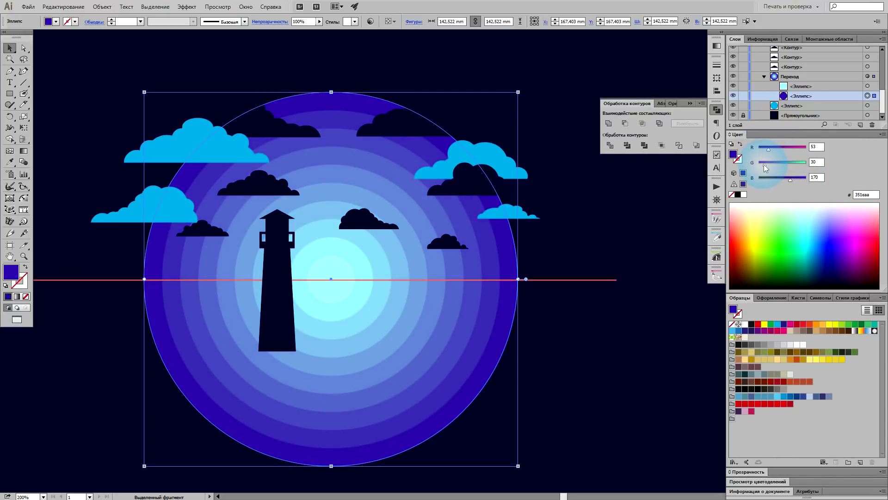
left_click(764, 149)
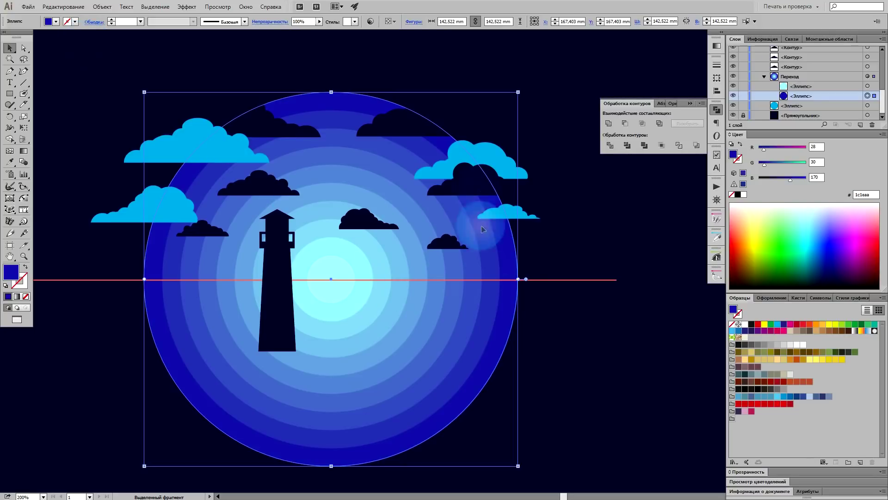
left_click(103, 6)
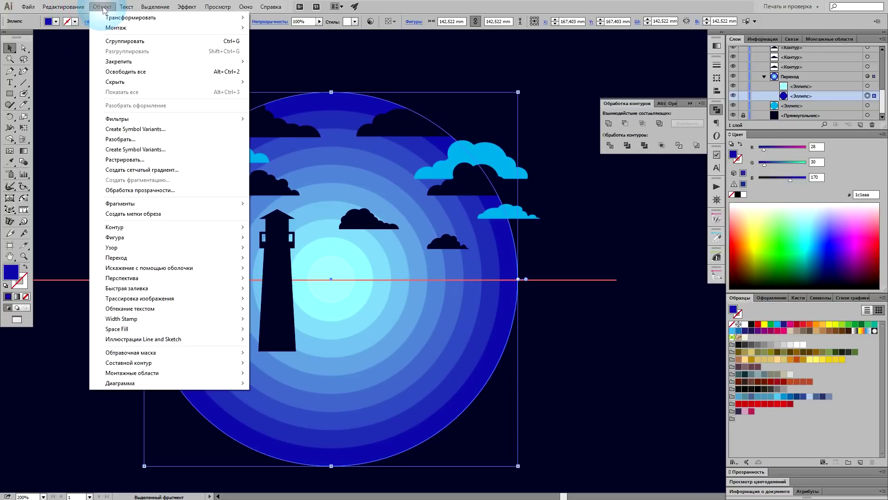
- Expand the blend into separate rings and fill the innermost circle white
left_click(139, 139)
left_click(41, 135)
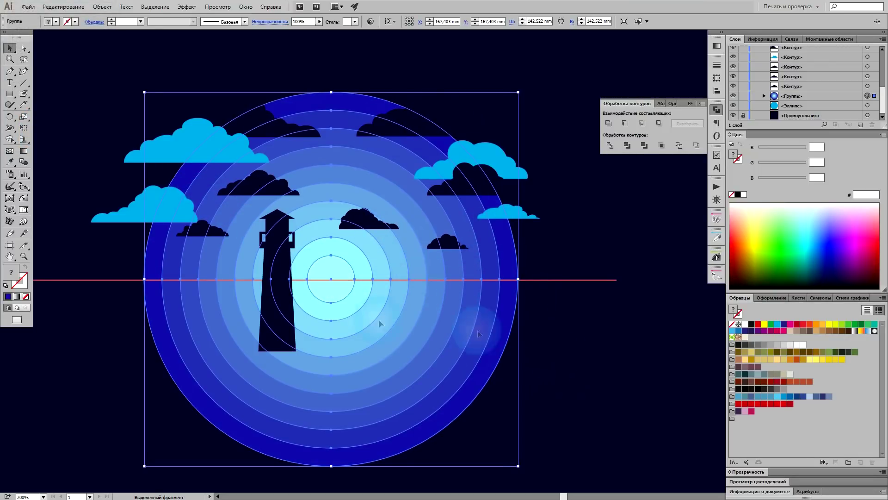
left_click(580, 359)
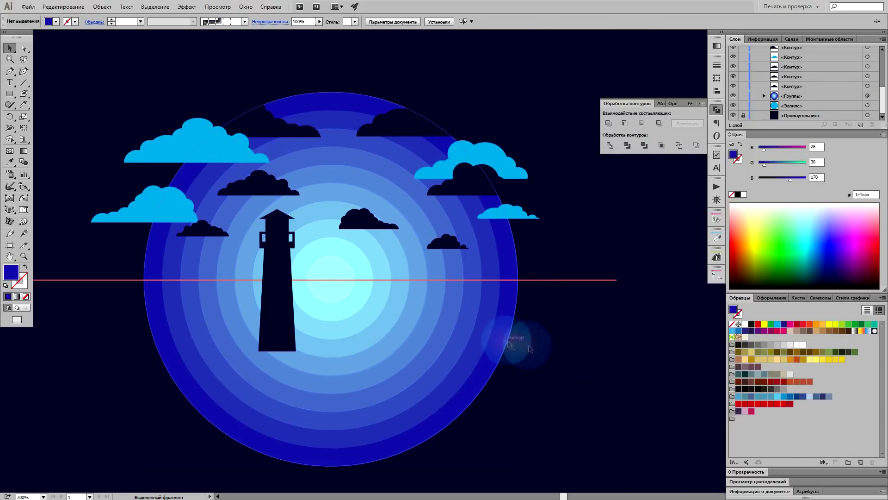
left_click(337, 288)
left_click(24, 47)
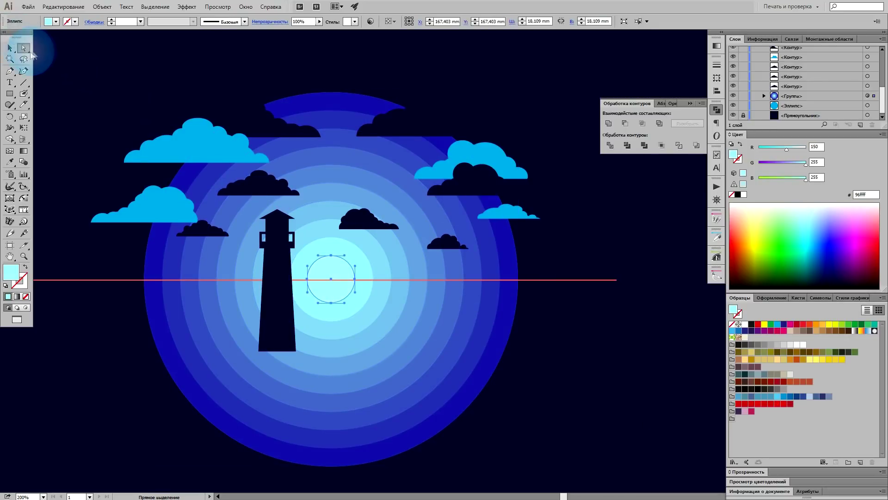
left_click(744, 195)
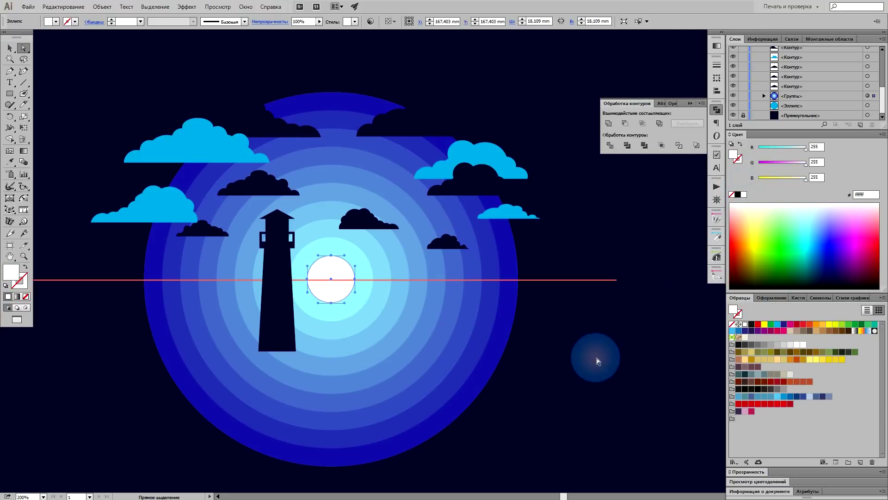
key("v")
left_click(582, 358)
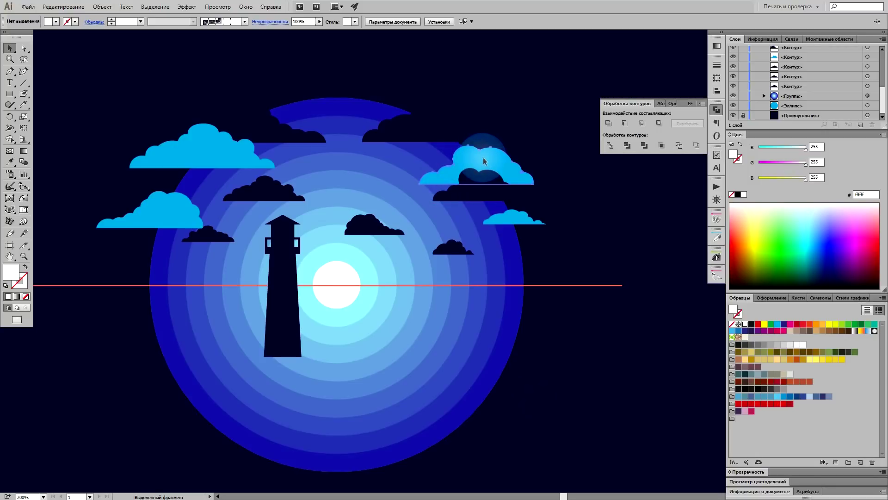
- Give the four light-blue clouds the dark ring blue with the Eyedropper
left_click(483, 158)
left_click(521, 216, "shift")
left_click(204, 139, "shift")
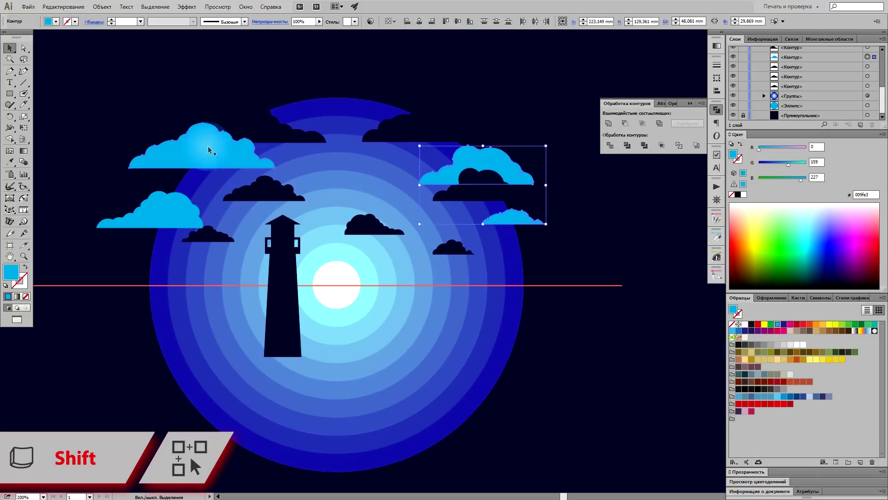
left_click(154, 218, "shift")
key("i")
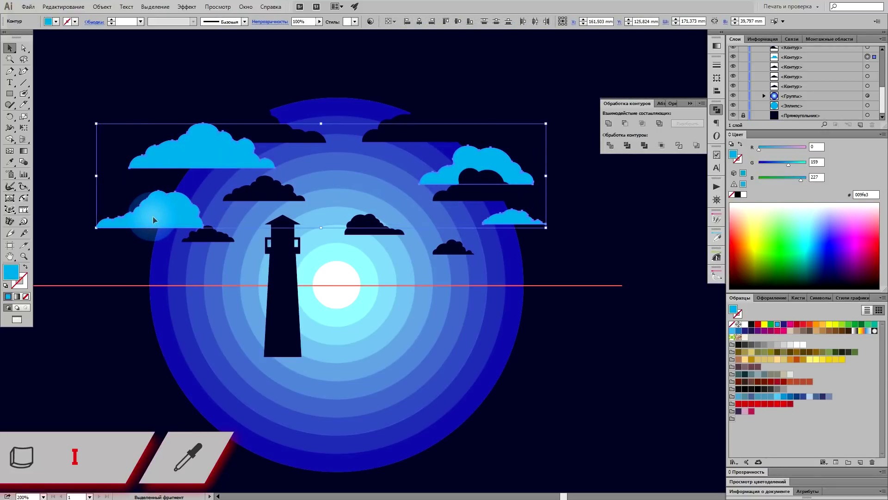
left_click(157, 254)
left_click(10, 49)
- Recolour the central cloud and the small right cloud with medium ring blues
left_click(375, 226)
key("ctrl+equal")
key("i")
left_click(392, 311)
left_click(420, 282)
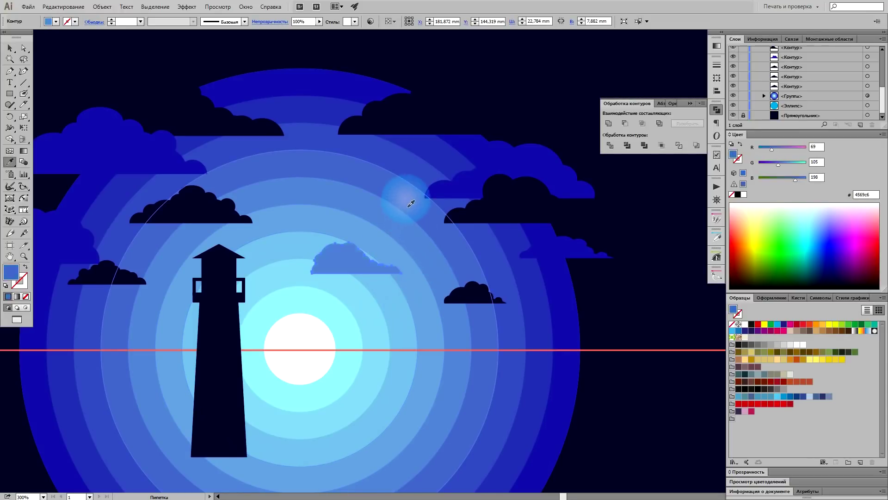
left_click(402, 182)
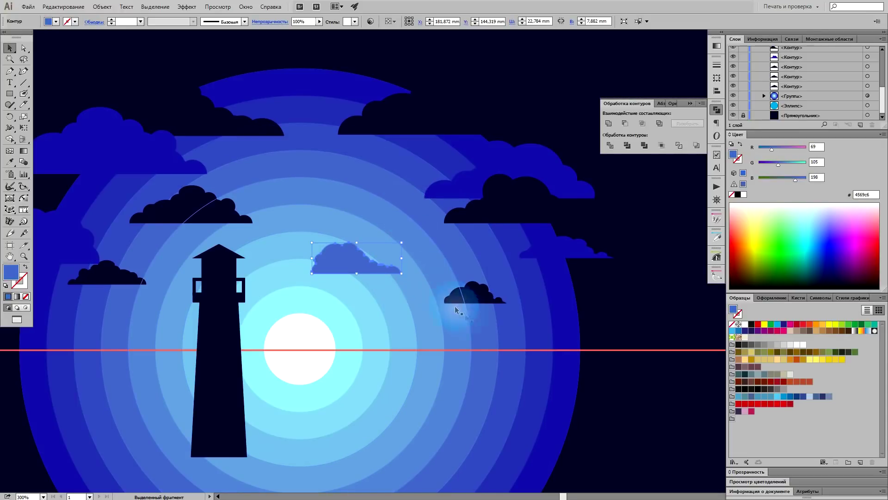
left_click(477, 293, "ctrl")
left_click(307, 139)
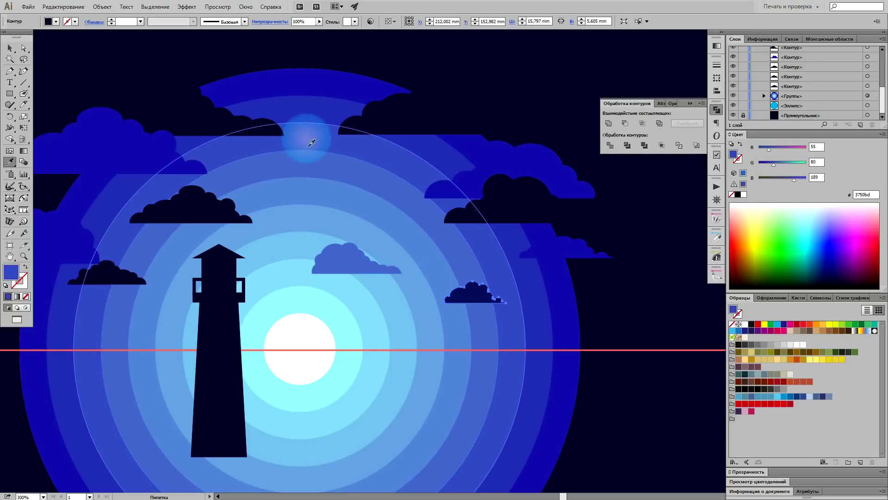
left_click(306, 114)
left_click(427, 317)
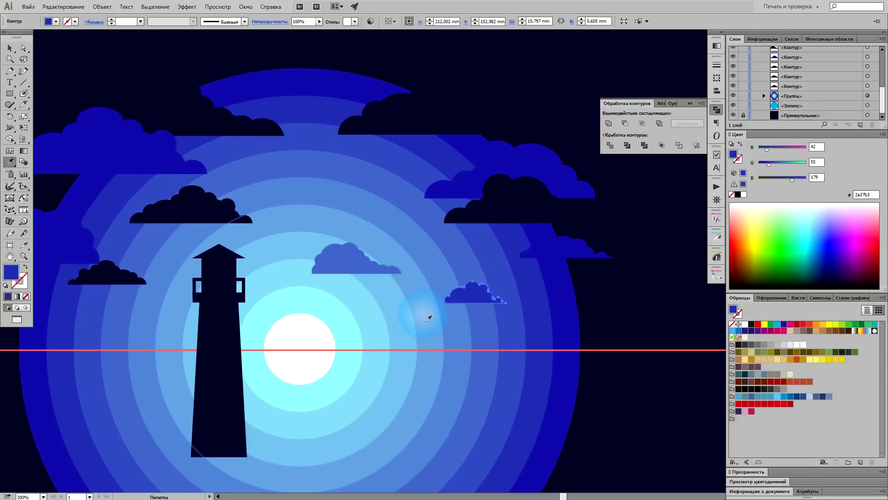
- Give the upper-left cloud ring blue 2a37b3 and the small left cloud light blue 609bd9
left_click(207, 211, "ctrl")
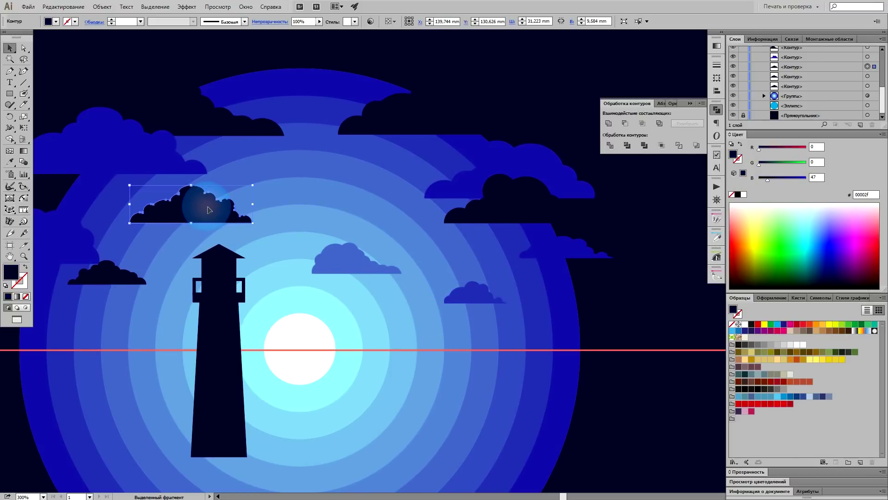
left_click(551, 329)
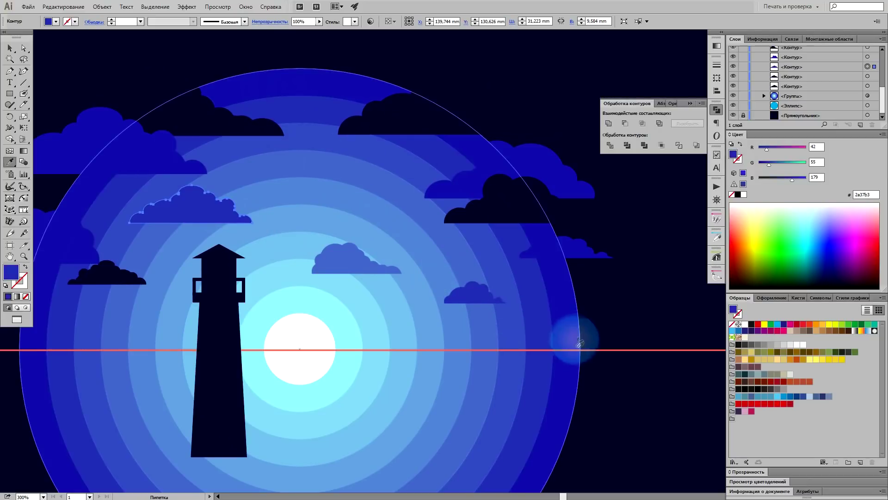
left_click(106, 275, "ctrl")
left_click(175, 326)
key("ctrl+minus")
key("ctrl+minus")
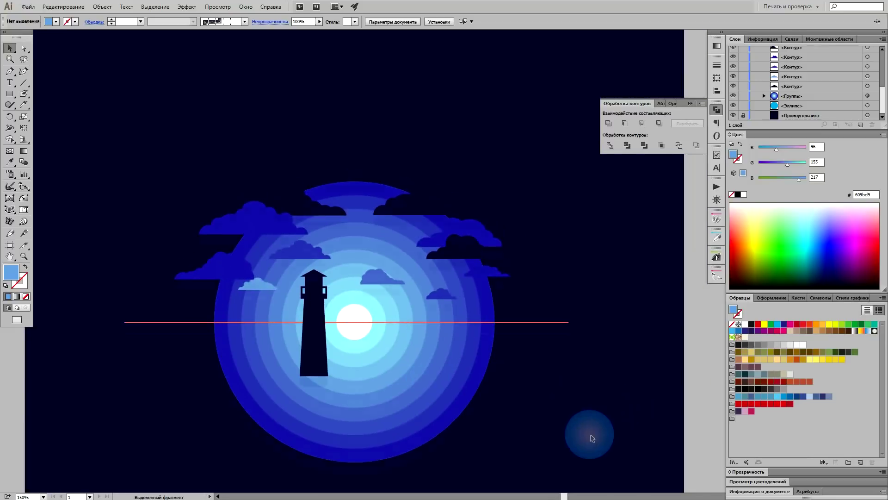
key("ctrl+shift+a")
left_click(383, 312)
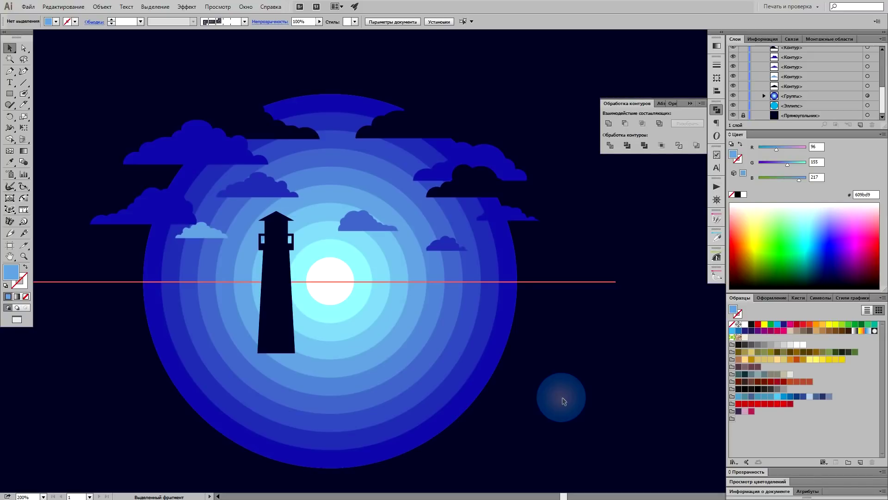
left_click(10, 71)
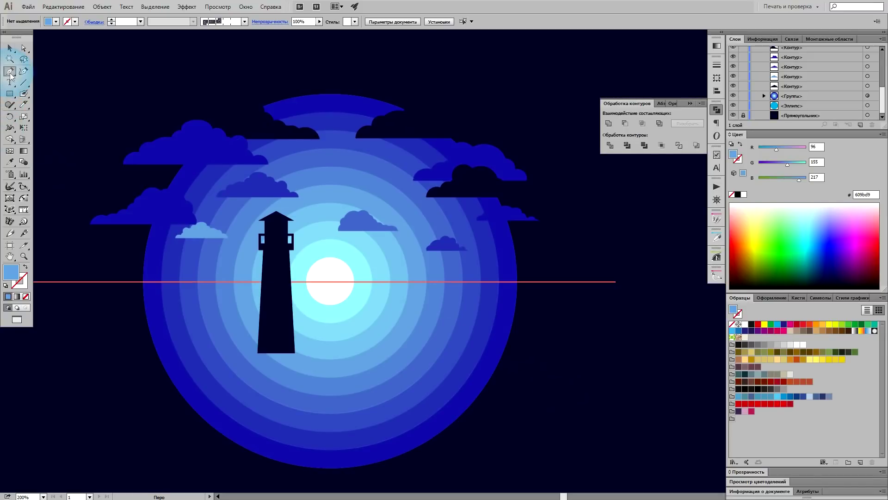
- Outline the rocky shore from the lower left out to its right-hand rocky point
left_click(191, 419)
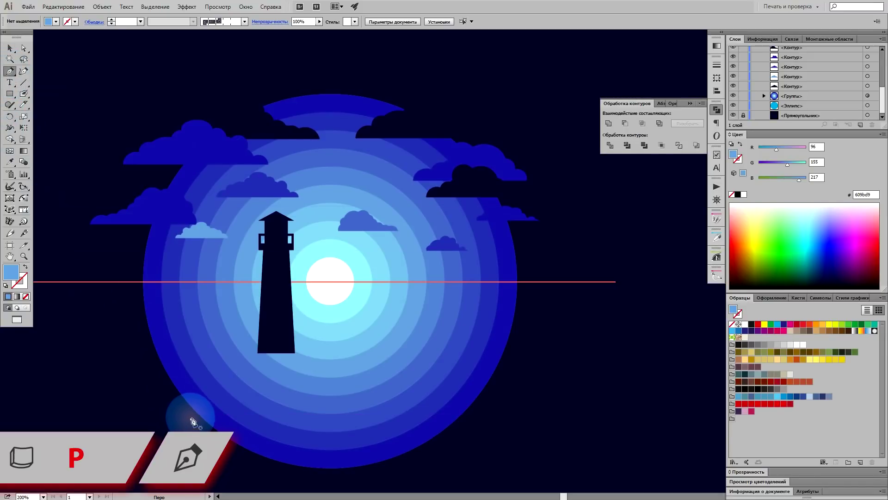
left_click(208, 389)
left_click(238, 382)
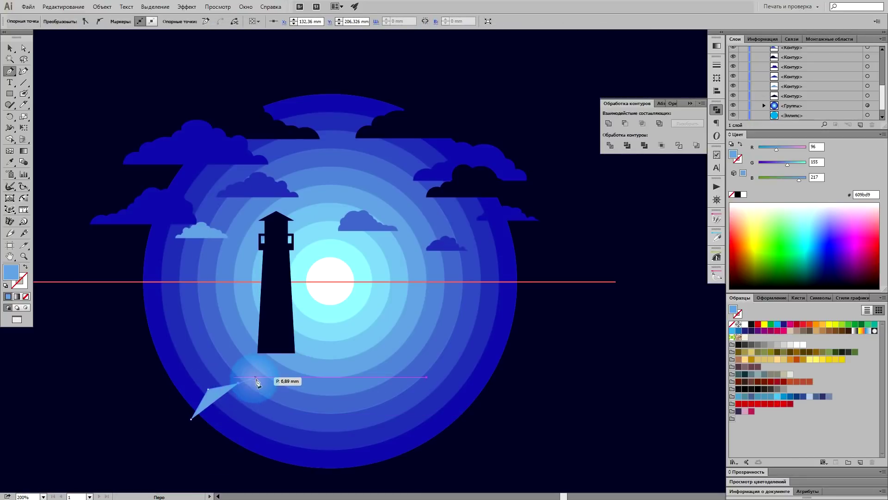
left_click(255, 375)
left_click(288, 371)
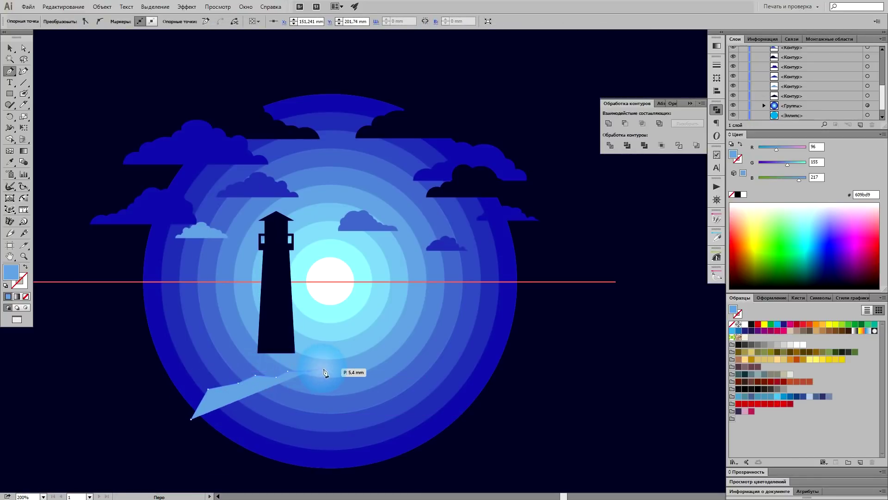
left_click(331, 366)
left_click(351, 365)
left_click(375, 358)
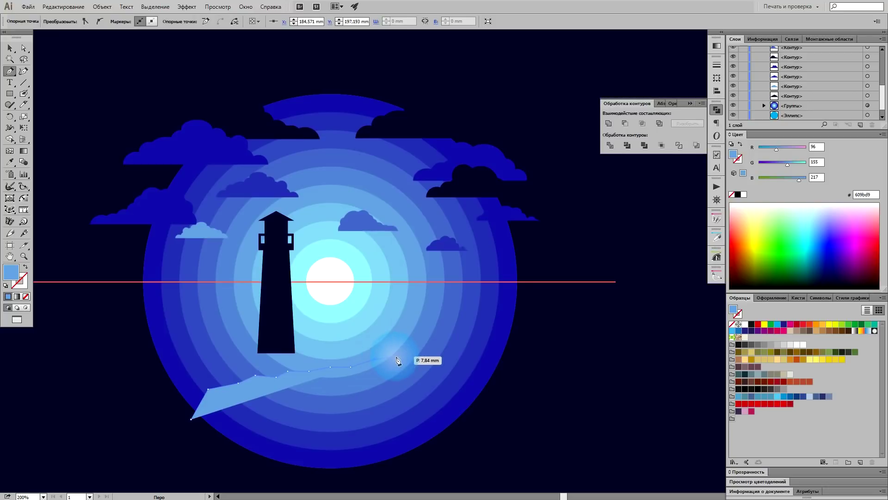
left_click(345, 338)
left_click(331, 346)
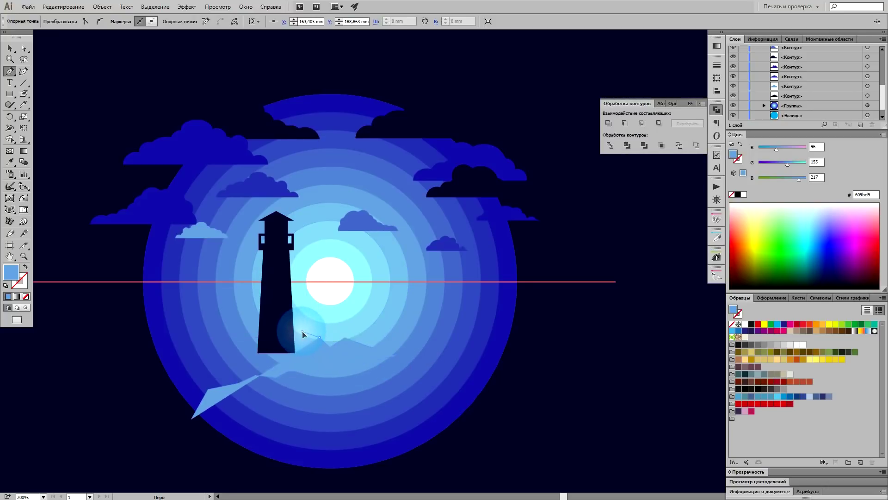
- Trace the shore's top edge past the lighthouse, close it, and fill it background navy
left_click(276, 326)
left_click(233, 318)
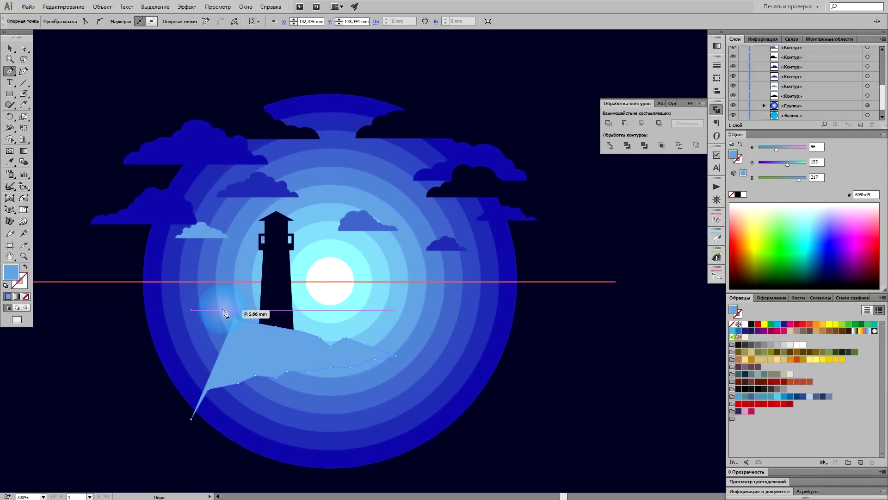
left_click(221, 310)
left_click(191, 299)
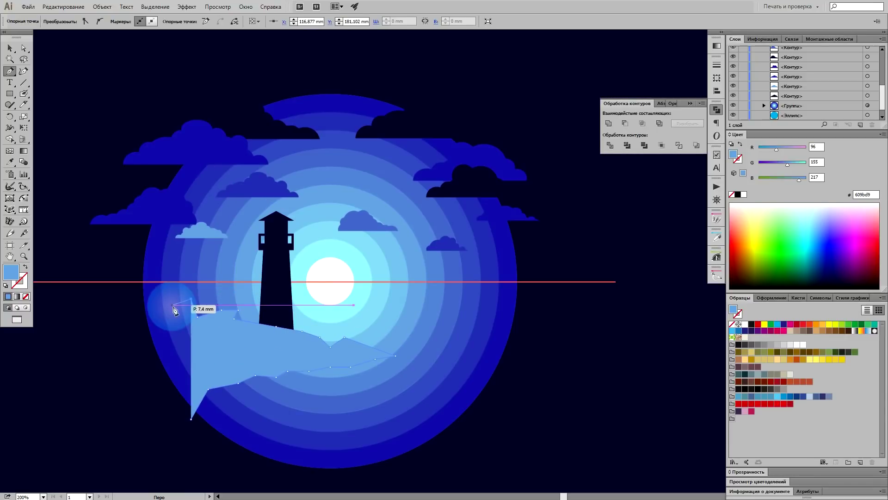
left_click(172, 304)
left_click(123, 301)
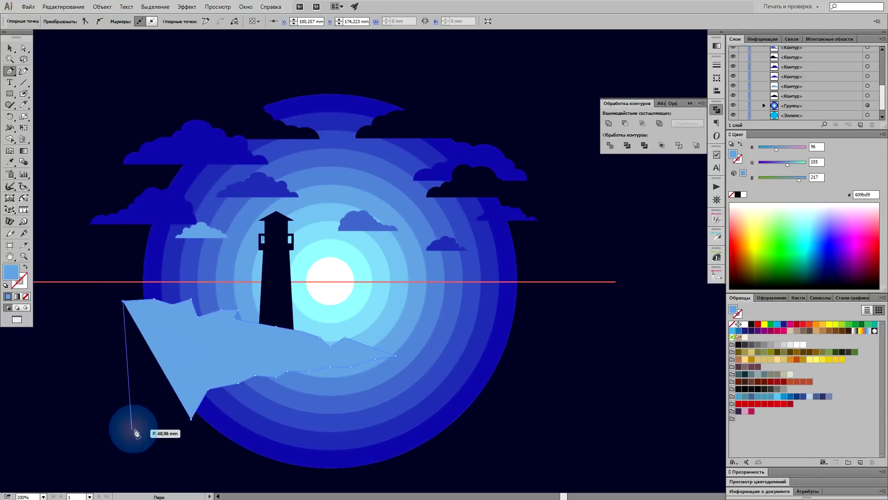
left_click(190, 418)
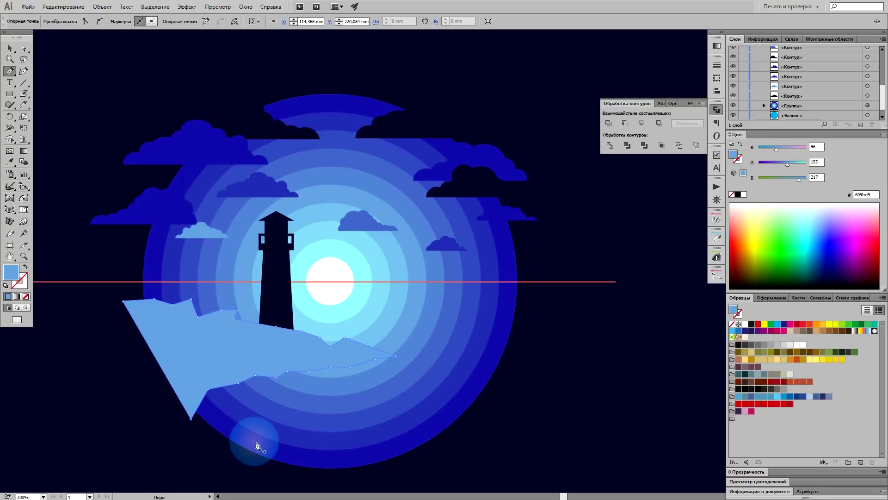
key("i")
left_click(129, 434)
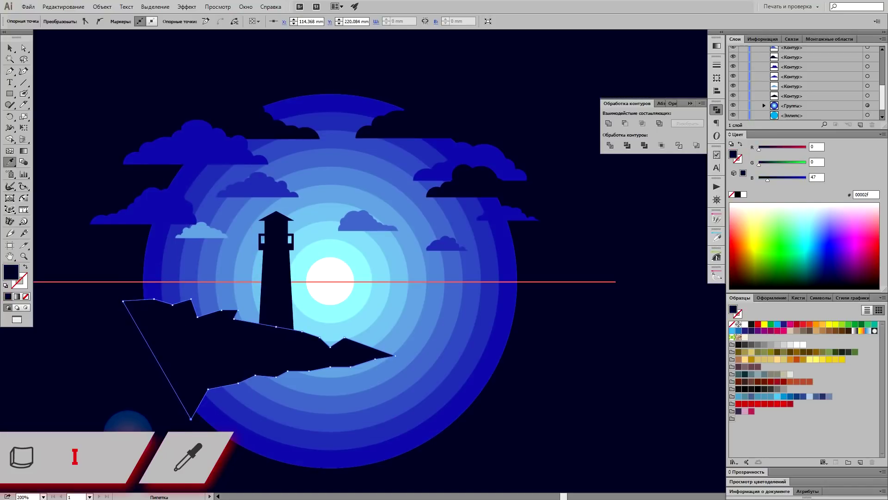
left_click(10, 48)
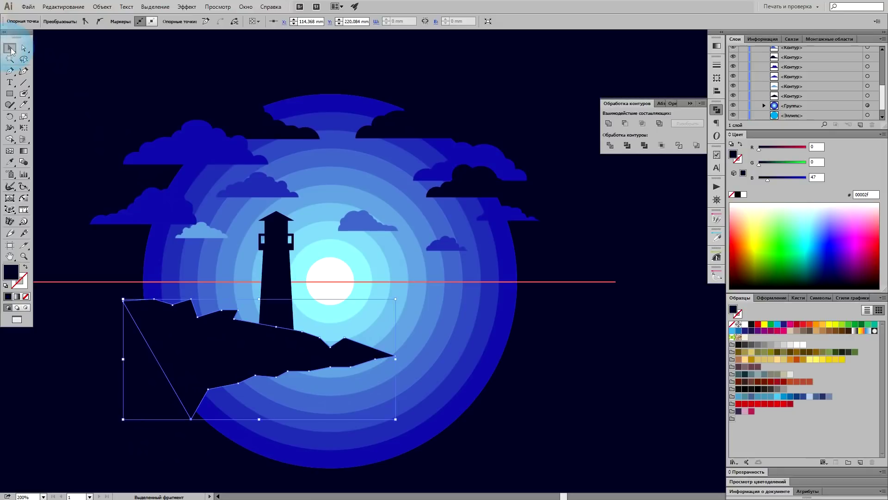
- Round all corners of the rocky shore shape slightly, about 1.3 mm
key("ctrl+plus")
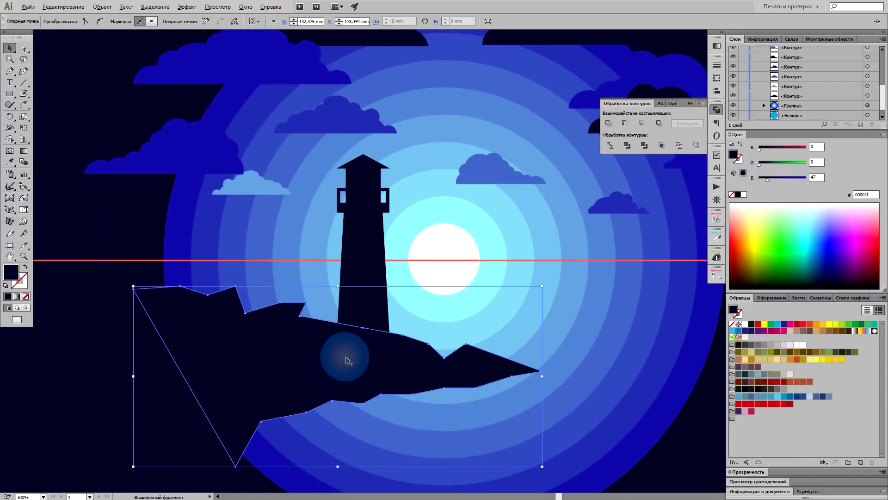
key("ctrl+plus")
scroll(356, 347, "down", 2)
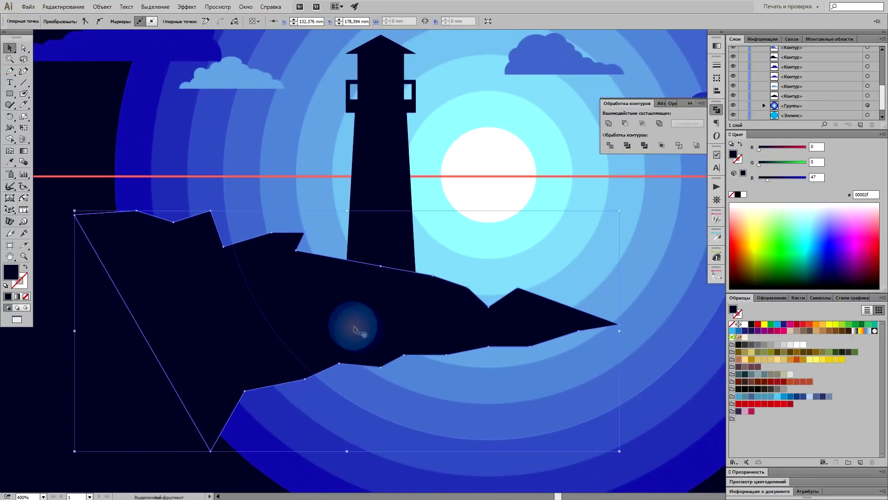
key("a")
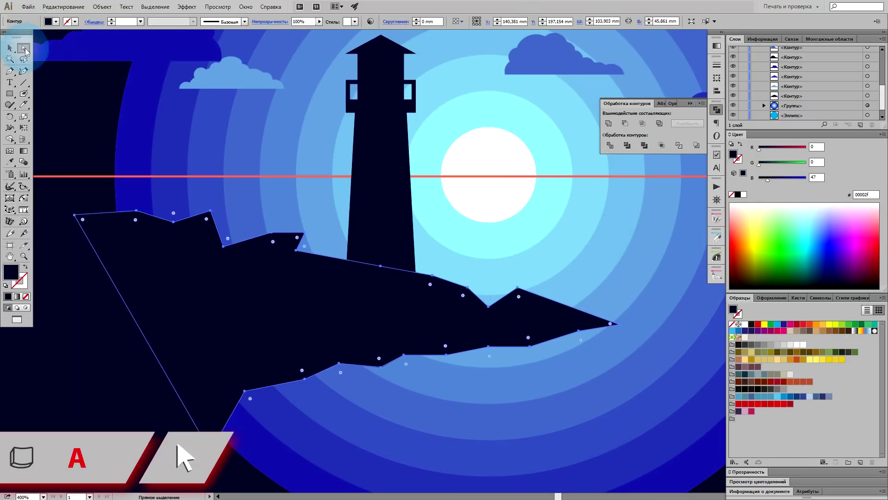
left_click_drag(302, 370, 292, 300)
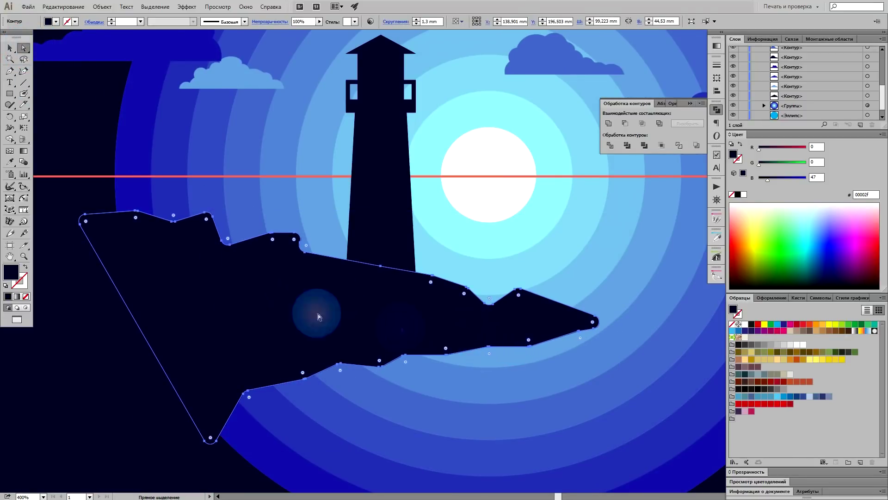
left_click(10, 47)
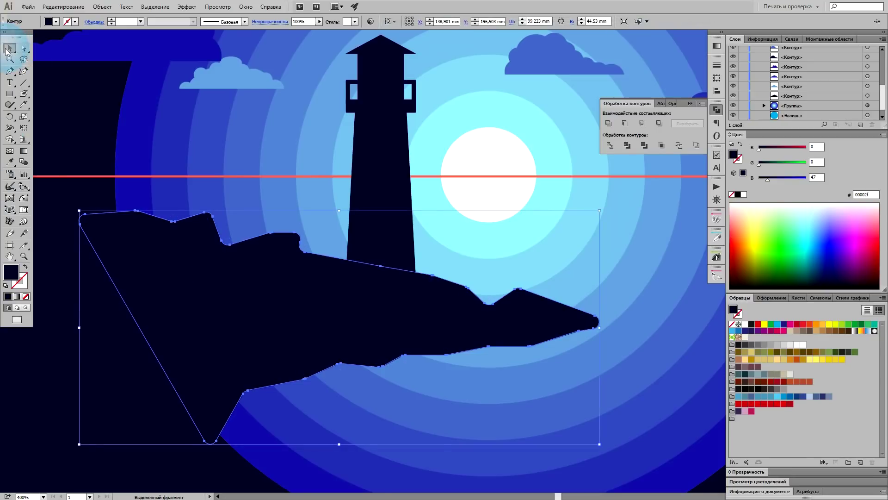
left_click(109, 347)
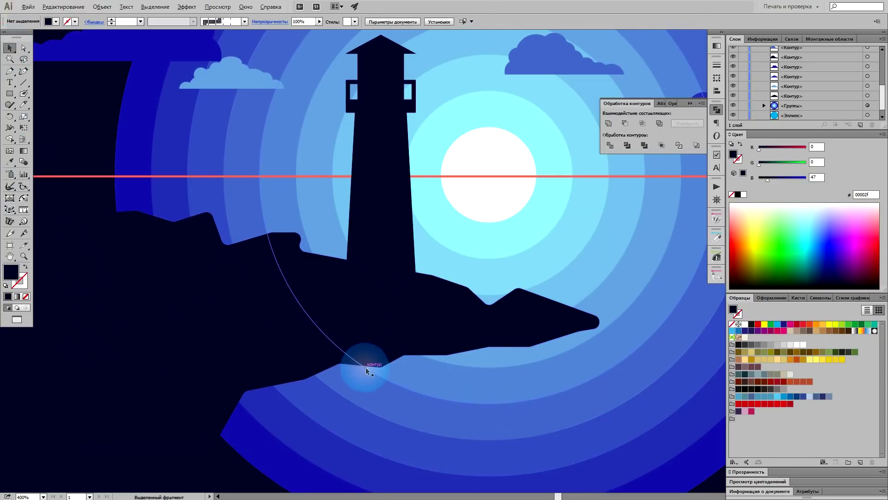
- Pan and scroll the view to recentre the whole artwork
scroll(366, 367, "down", 1)
scroll(498, 410, "down", 1)
scroll(486, 406, "down", 1)
left_click_drag(656, 432, 560, 421)
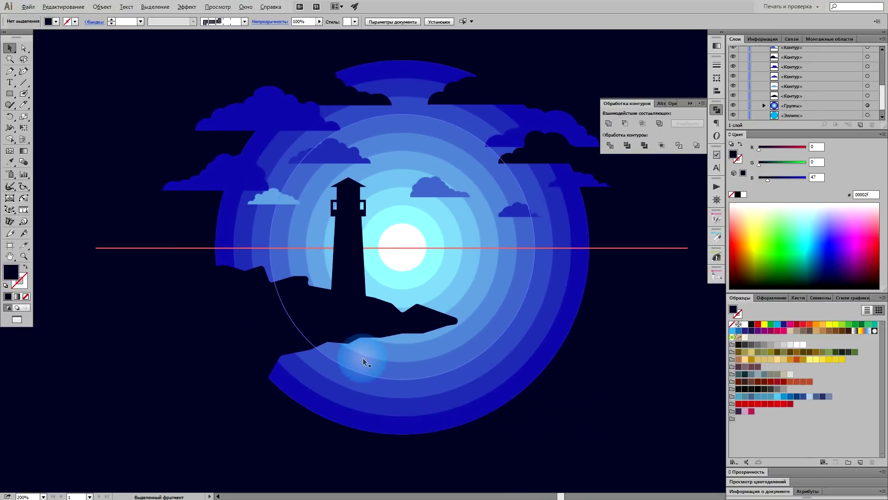
mouse_move(459, 387)
left_mouse_down()
mouse_move(434, 390)
mouse_move(443, 403)
left_mouse_up()
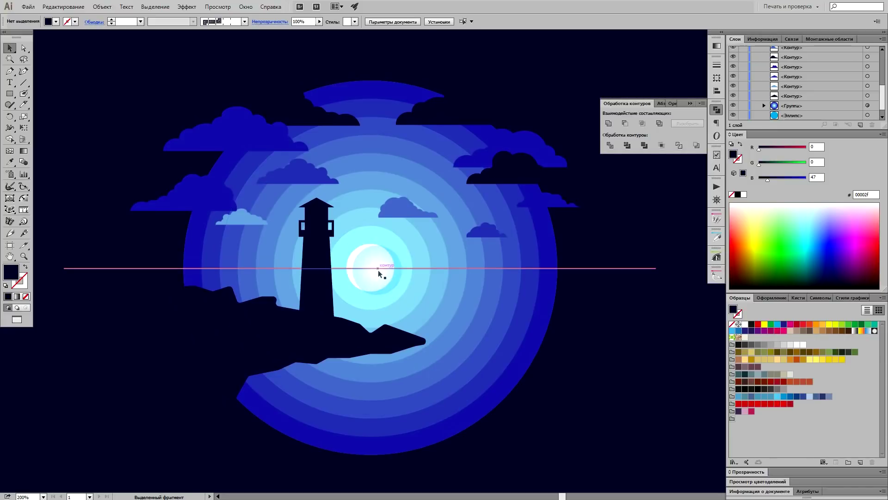
left_click_drag(376, 271, 376, 293)
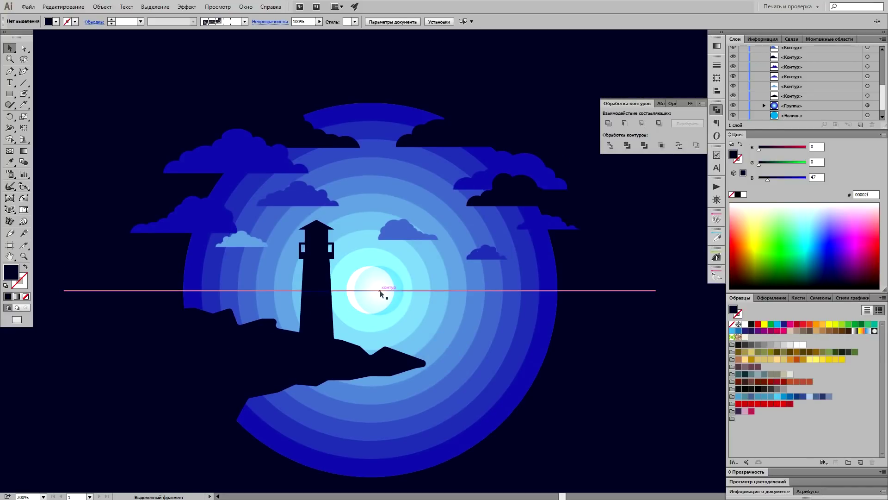
scroll(595, 342, "up", 1)
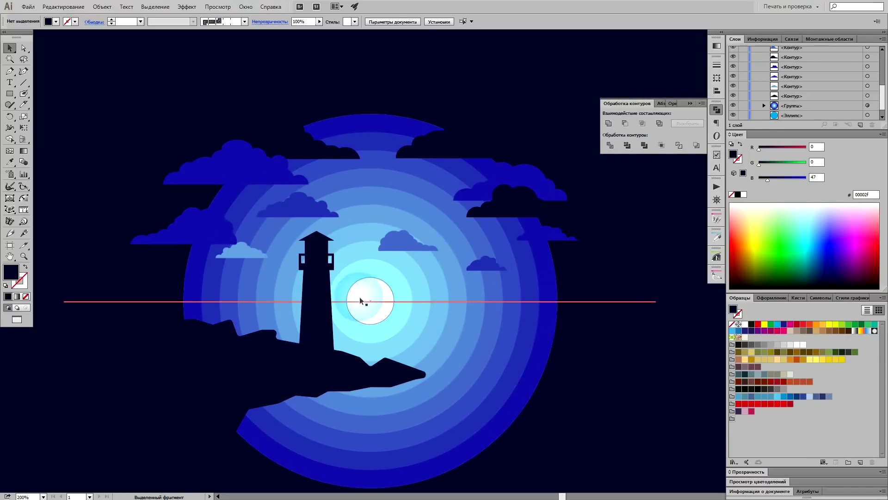
scroll(569, 337, "right", 3)
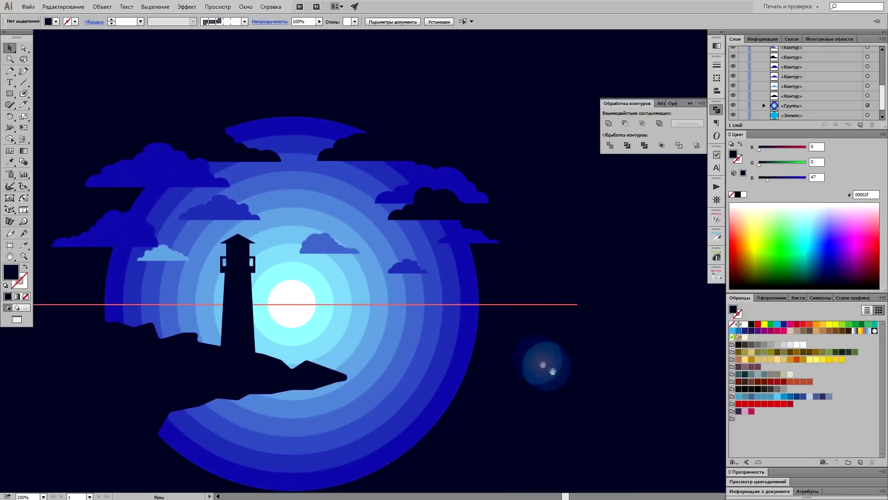
scroll(451, 305, "up", 1)
scroll(452, 305, "up", 2)
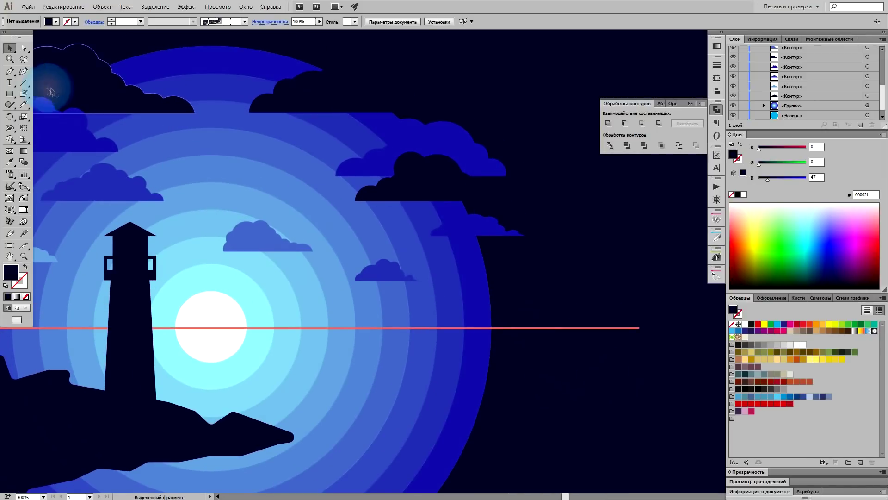
key("p")
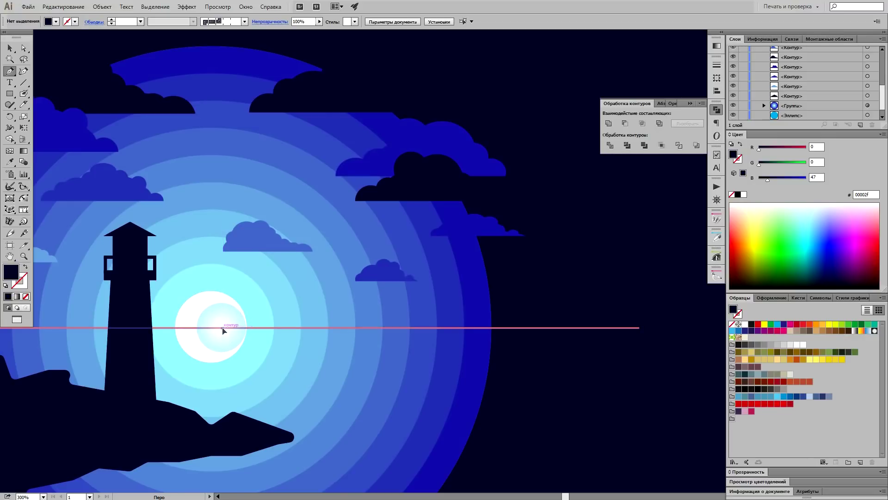
- Draw a closed jagged mountain silhouette with peaks and valleys along the horizon right of the moon
left_click(223, 328)
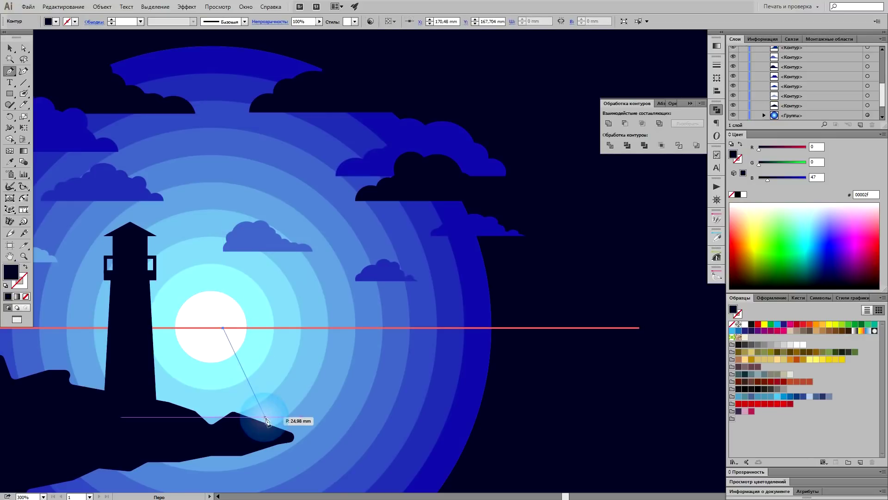
left_click(260, 305)
left_click(331, 280)
left_click(361, 303)
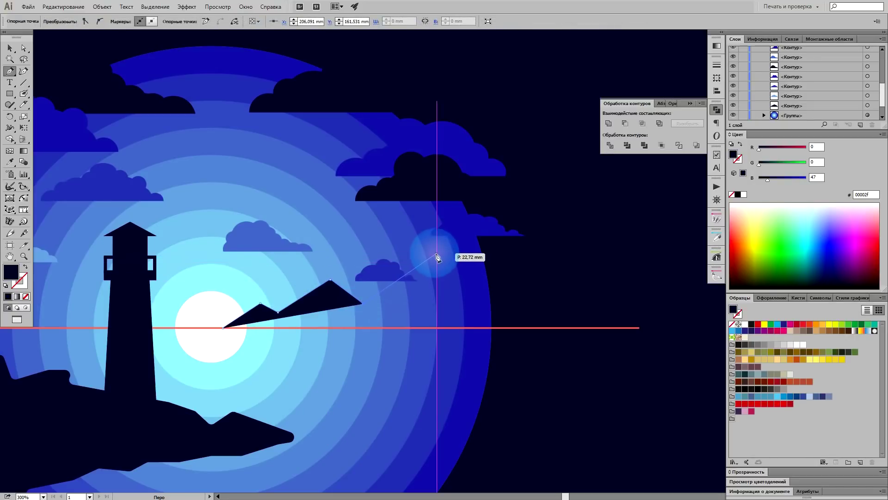
left_click(437, 254)
left_click(478, 288)
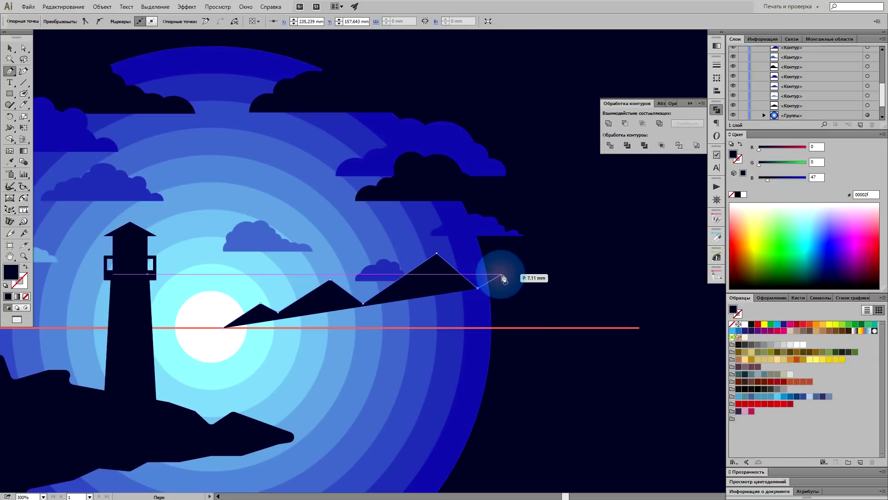
left_click(502, 275)
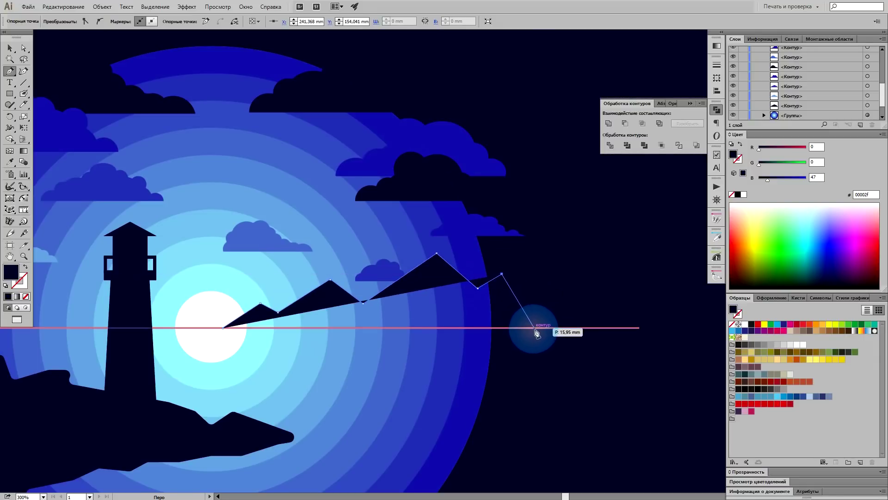
left_click(534, 328)
left_click(224, 329)
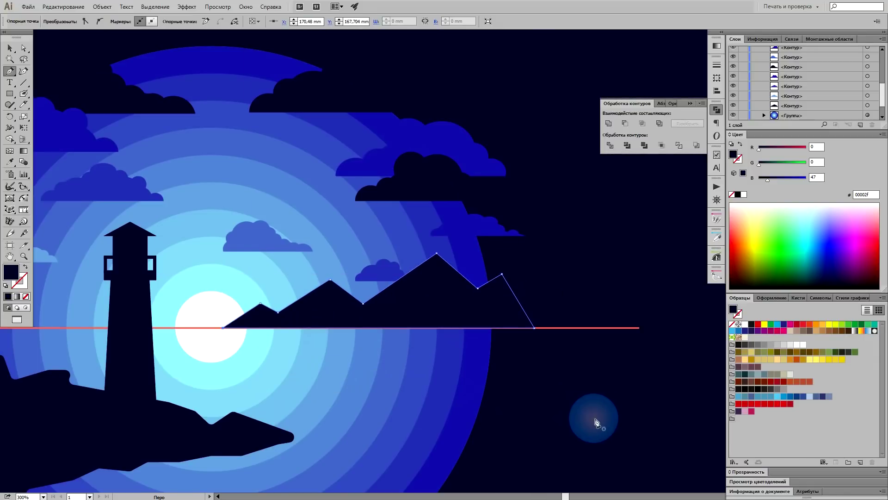
key("v")
left_click(553, 383)
key("ctrl+minus")
key("ctrl+minus")
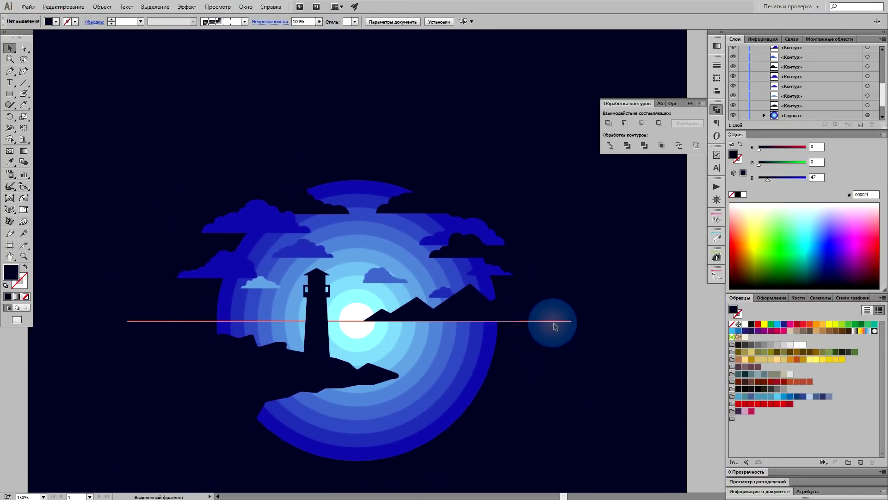
- Select the 142.522 mm <Эллипс> background circle, RGB 0, 159, 227, in the Layers panel
scroll(508, 393, "up", 1)
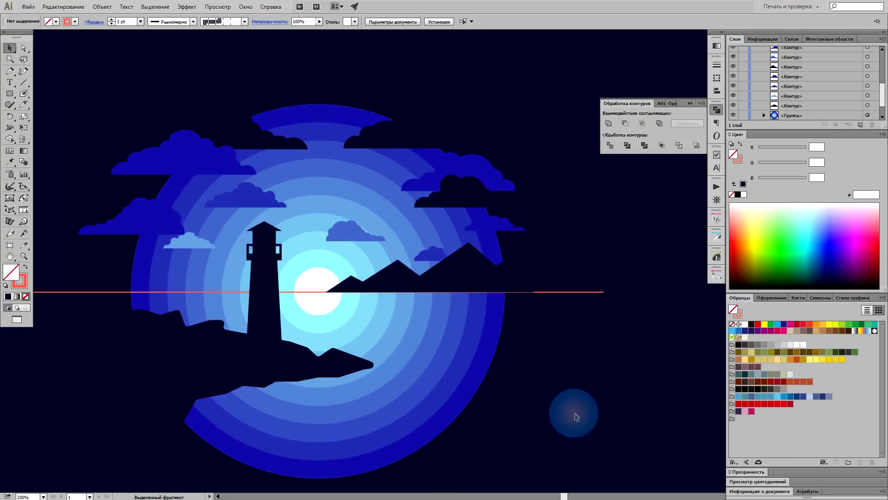
scroll(573, 411, "up", 1)
scroll(797, 106, "down", 2)
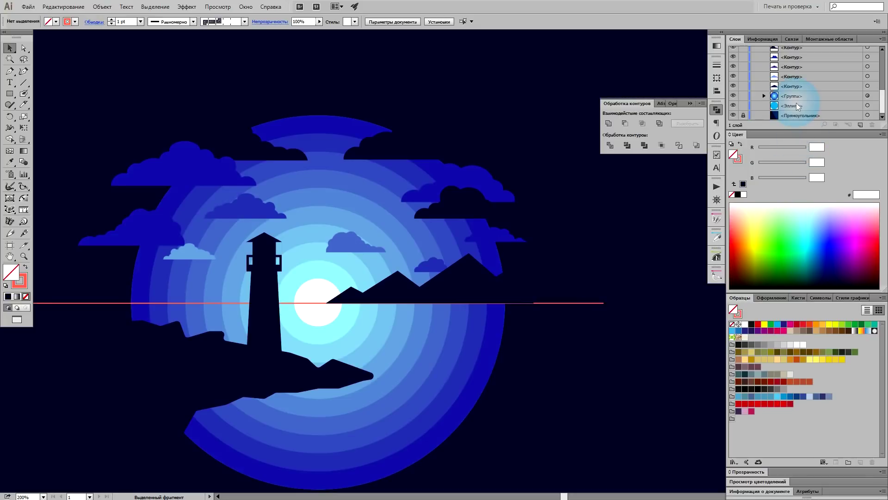
left_click(807, 106)
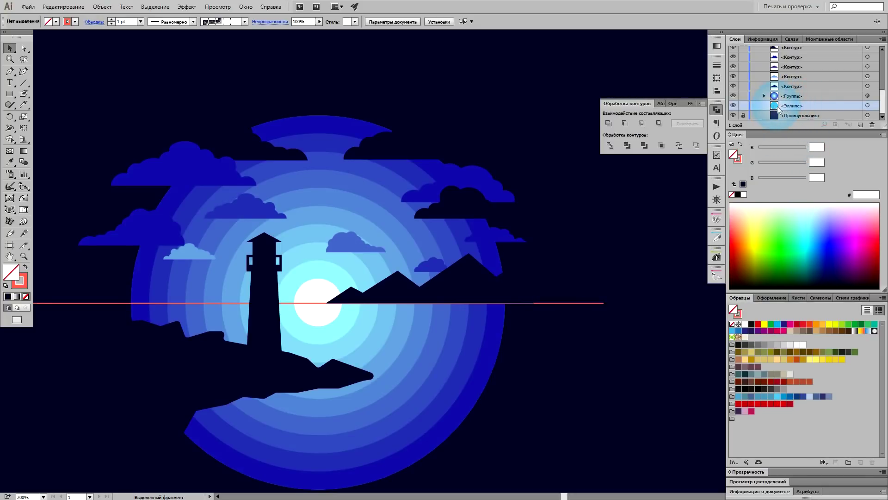
left_click(868, 106)
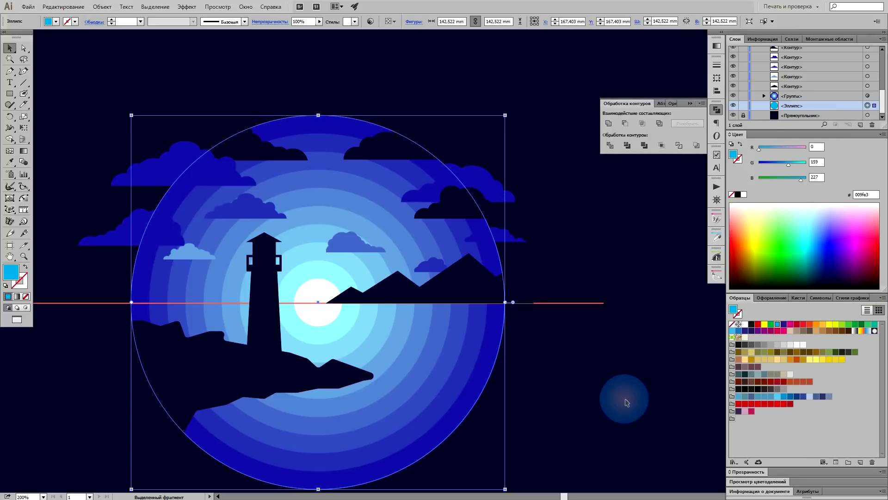
- Bring the blue circle to front, divide it along the horizon line, and ungroup the halves
key("ctrl+shift+bracketright")
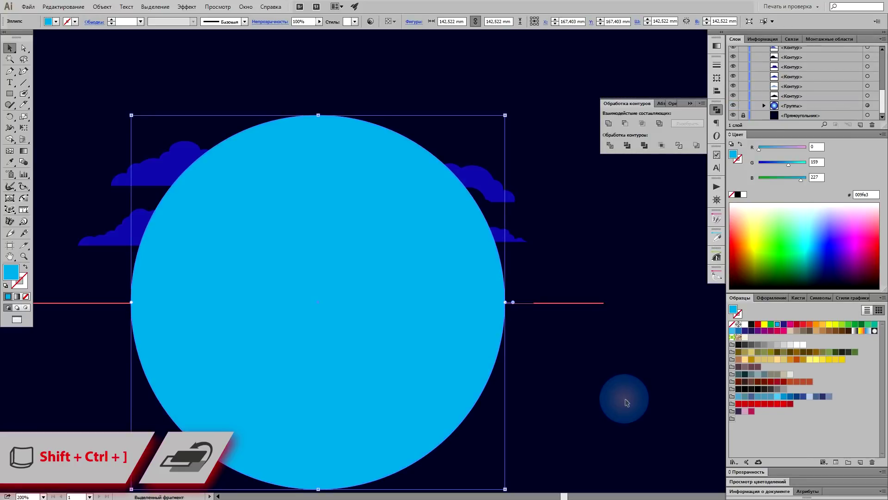
left_click(565, 302, "shift")
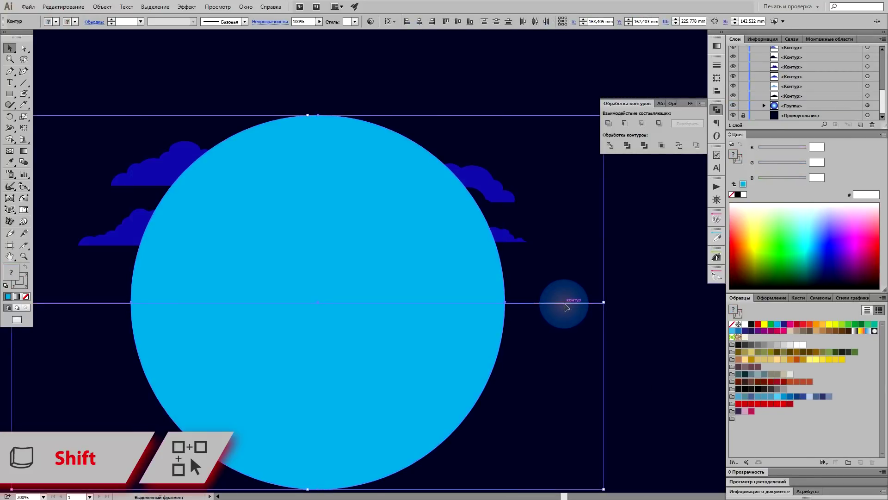
left_click(610, 145)
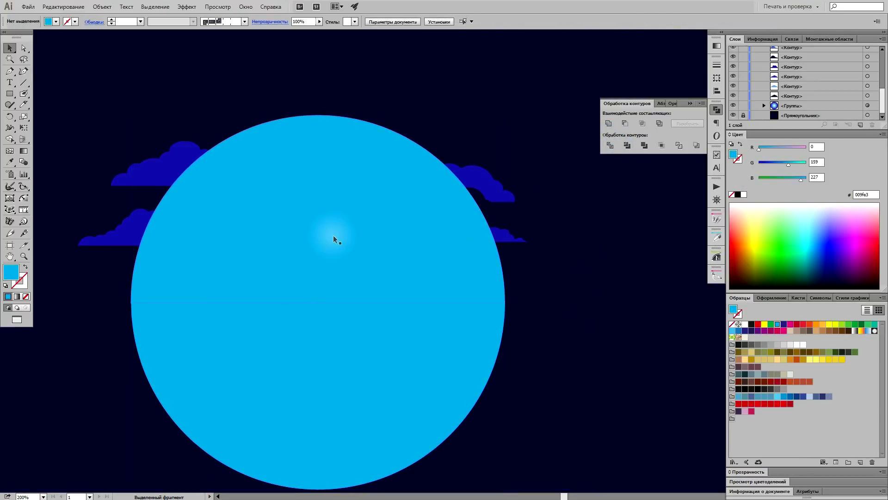
right_click(396, 342)
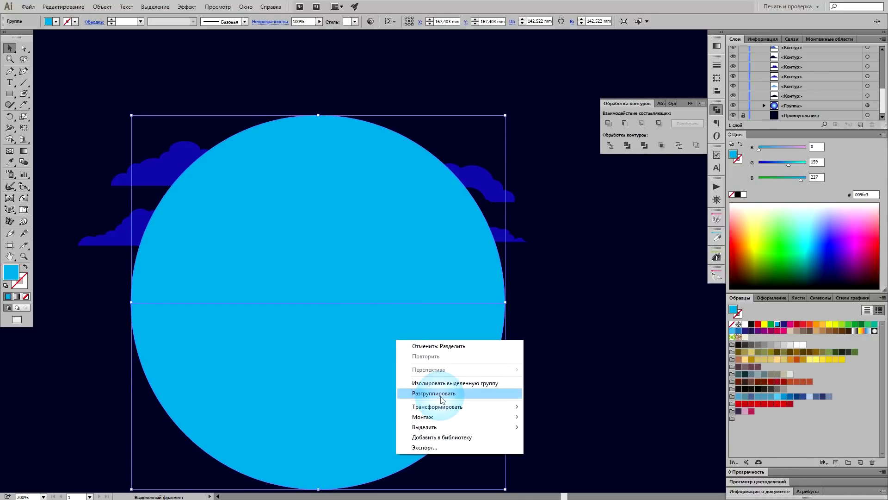
left_click(434, 393)
- Delete the circle's top half, keeping the bottom half as the sea
left_click(583, 341)
left_click(392, 252)
key("Delete")
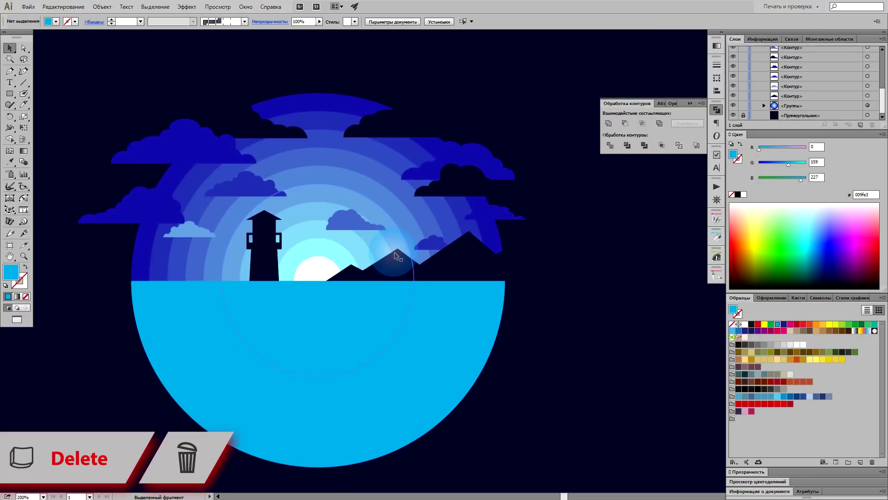
left_click(454, 324)
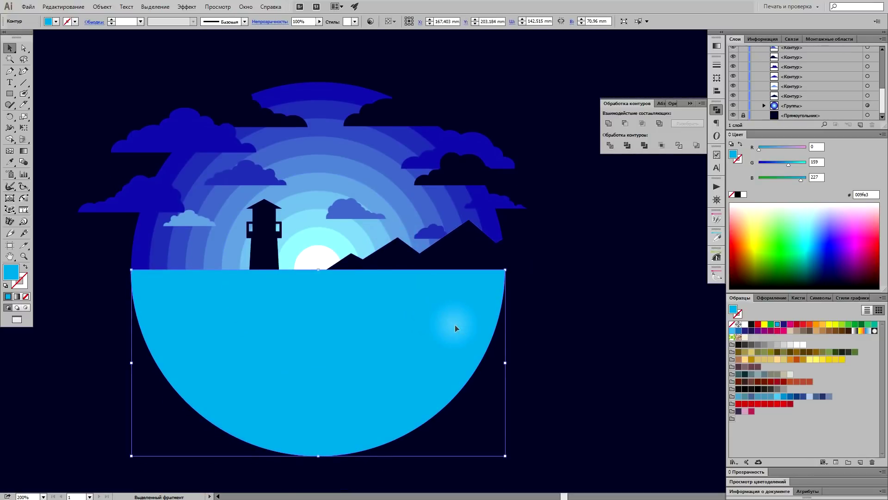
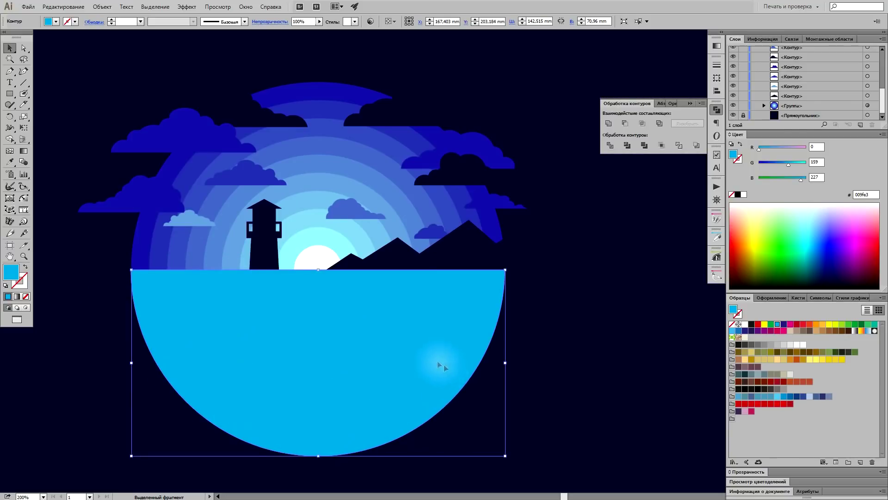
- Send the water half-circle to back, then restack it just above the sky rings group
scroll(352, 324, "down", 1)
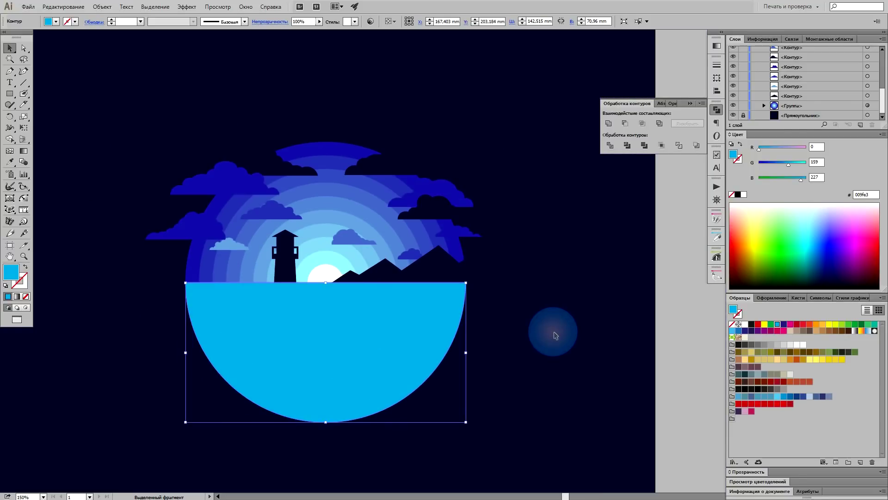
key("ctrl+shift+bracketleft")
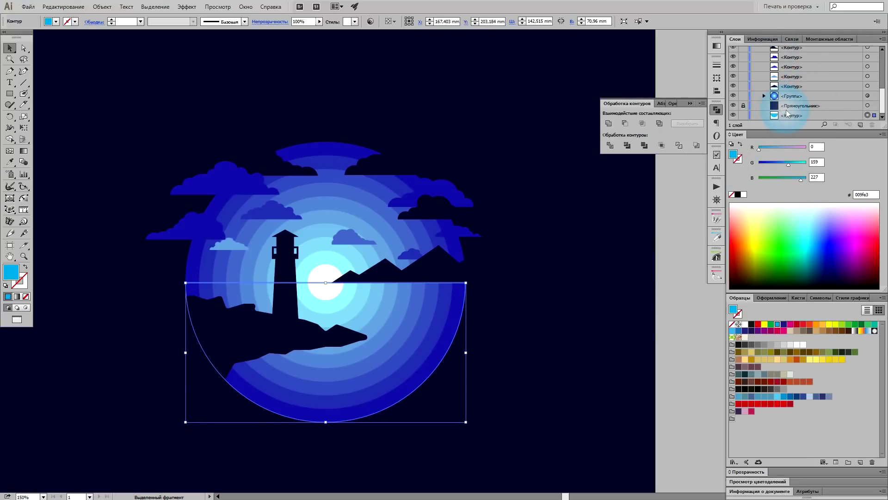
left_click_drag(786, 114, 792, 106)
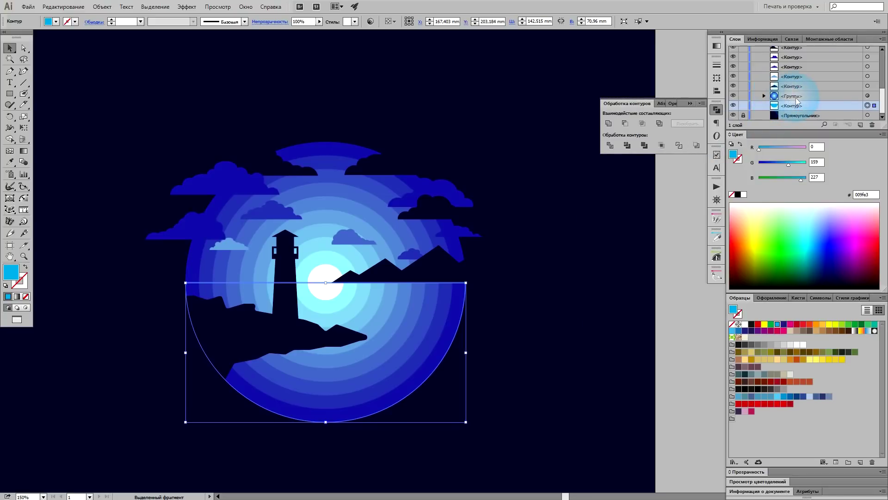
left_click_drag(807, 106, 807, 96)
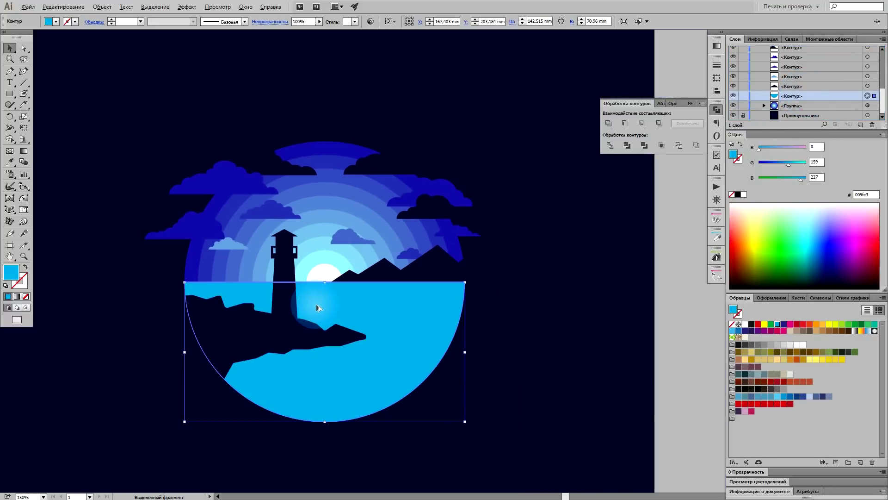
- Fill the water half-circle with the sky's dark blue 1c1eaa
scroll(317, 307, "up", 1)
key("i")
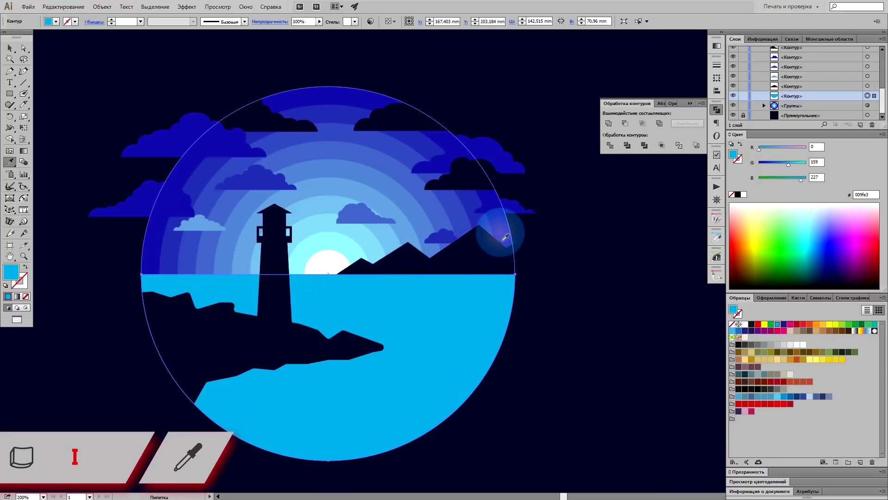
left_click(497, 234)
left_click(11, 47)
left_click(572, 324)
scroll(570, 317, "down", 3)
scroll(465, 274, "up", 2)
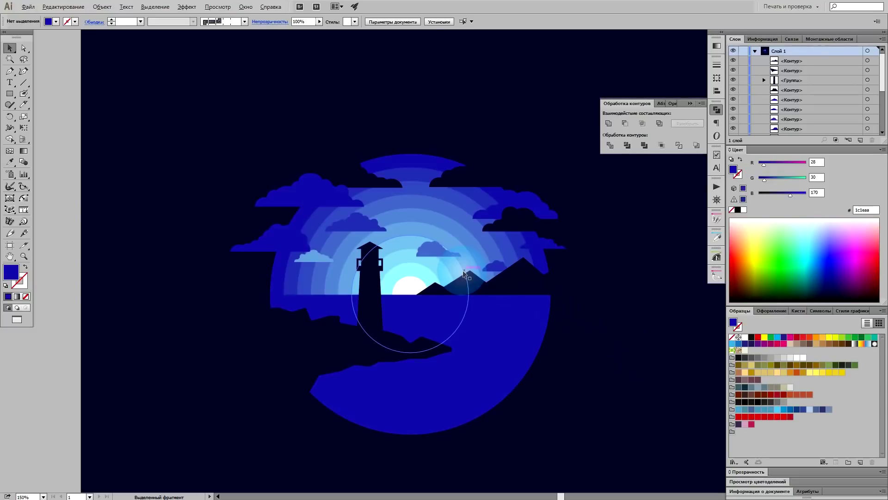
- Duplicate the upper cloud down to the left, shrink it and nudge it right
scroll(465, 273, "up", 1)
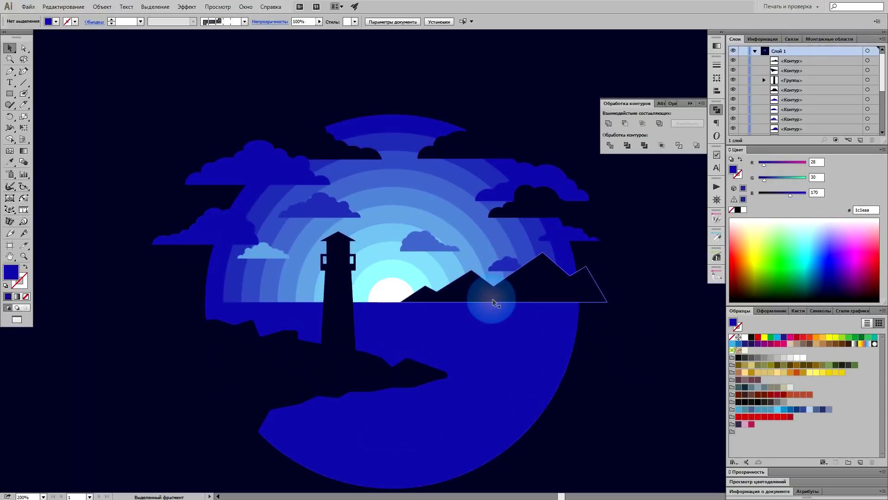
left_click_drag(506, 140, 228, 269)
scroll(228, 269, "up", 2)
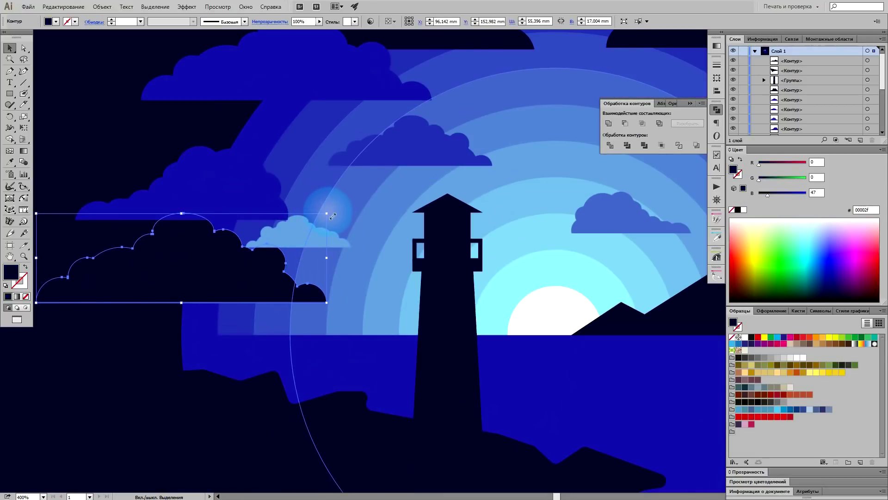
left_click_drag(326, 214, 175, 259)
left_click_drag(115, 290, 222, 277)
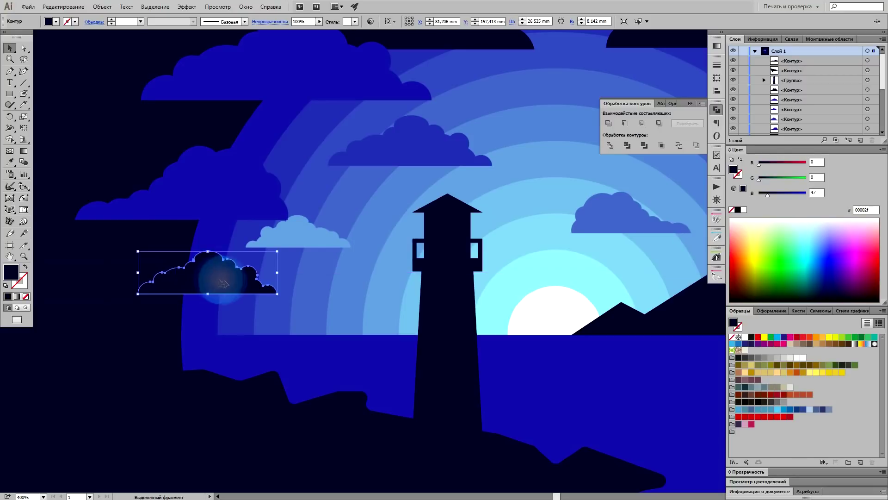
scroll(278, 287, "down", 2)
scroll(272, 267, "up", 1)
scroll(272, 268, "up", 1)
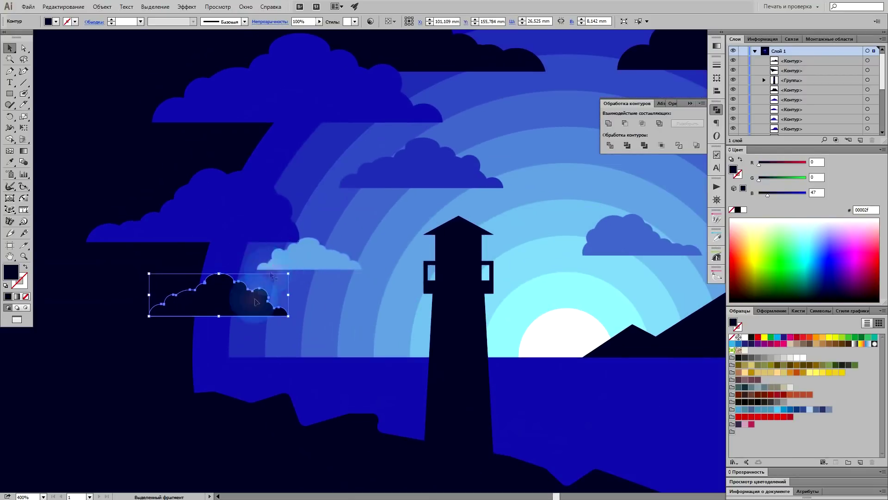
left_click(141, 335)
scroll(141, 335, "down", 5)
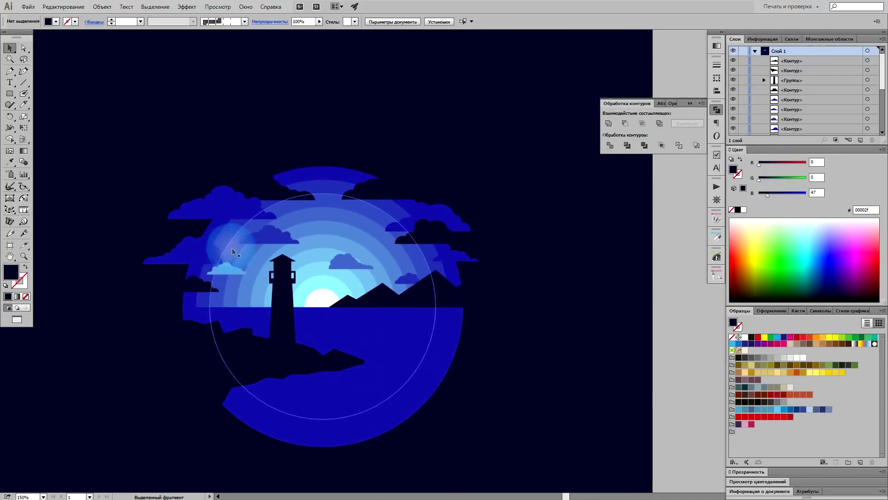
- Recolour the left cloud with the lighthouse's dark navy and shift it up and right
left_click(198, 256)
key("i")
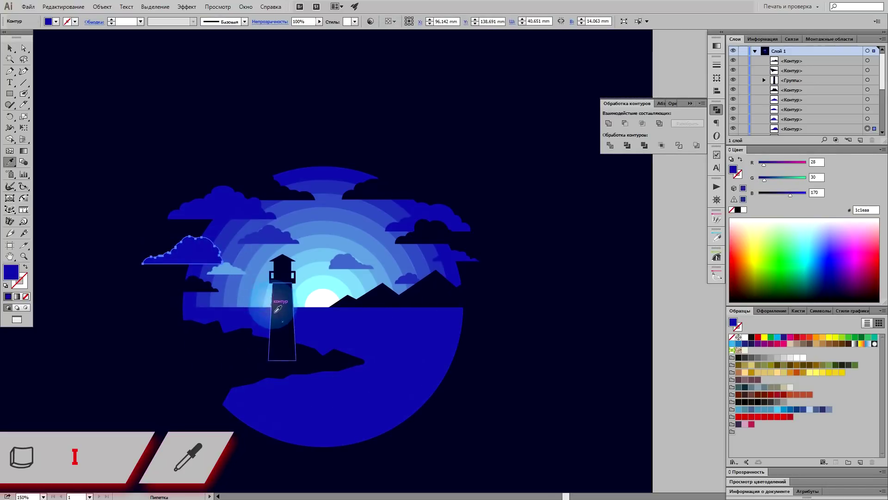
left_click(254, 355)
key("ctrl+shift+a")
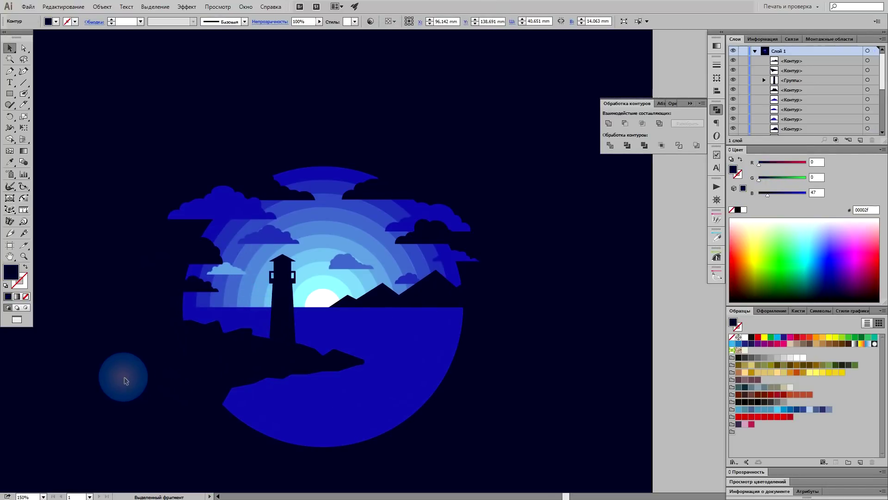
key("v")
scroll(166, 259, "up", 2)
left_click_drag(250, 237, 274, 240)
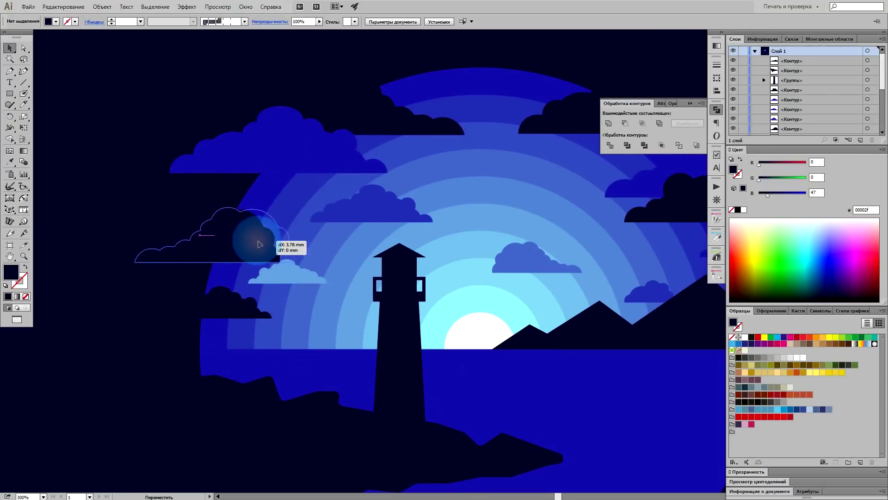
left_click_drag(275, 240, 275, 250)
- Reposition the light-blue and small lower-left clouds, giving the small one the sky's blue
mouse_move(310, 276)
left_mouse_down()
mouse_move(329, 302)
mouse_move(328, 292)
left_mouse_up()
left_click_drag(254, 310, 247, 323)
key("i")
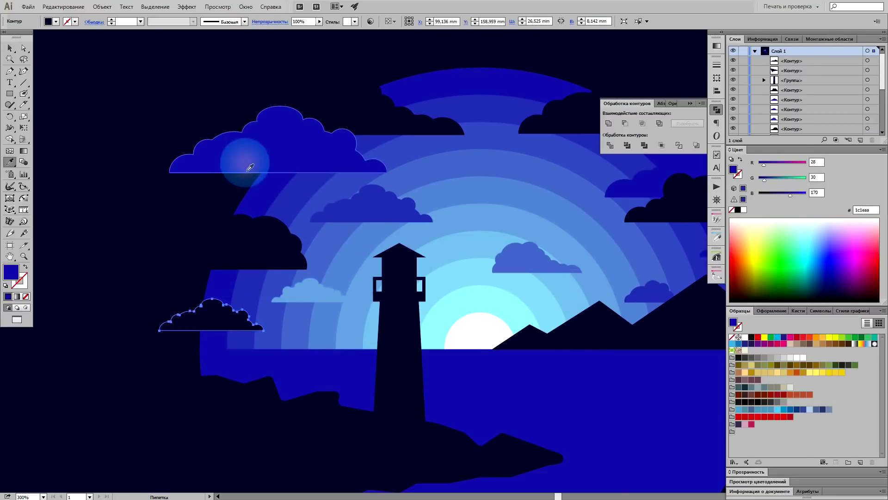
left_click(243, 159)
key("v")
left_click(160, 220)
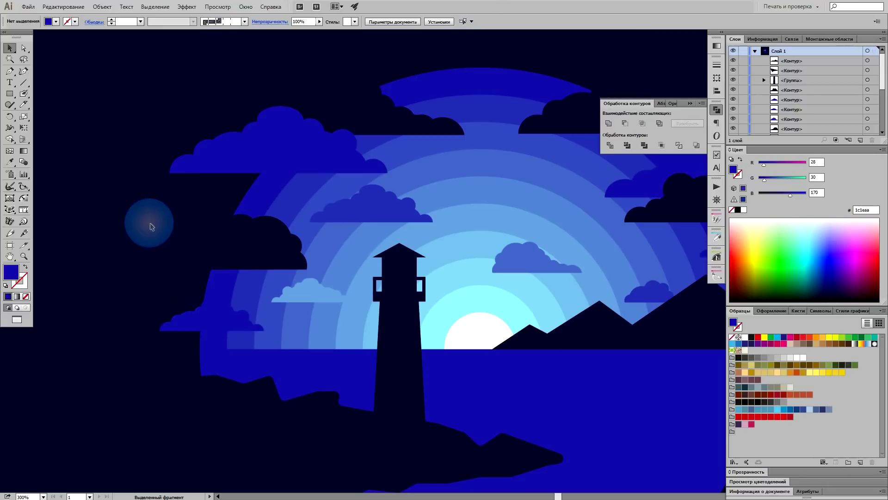
scroll(148, 317, "down", 1, "alt")
scroll(462, 393, "down", 1)
scroll(586, 382, "down", 1)
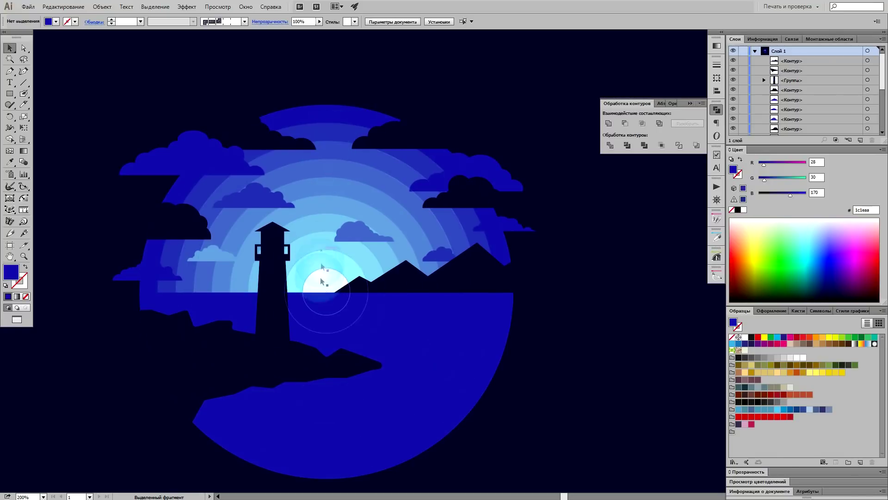
scroll(572, 426, "down", 1)
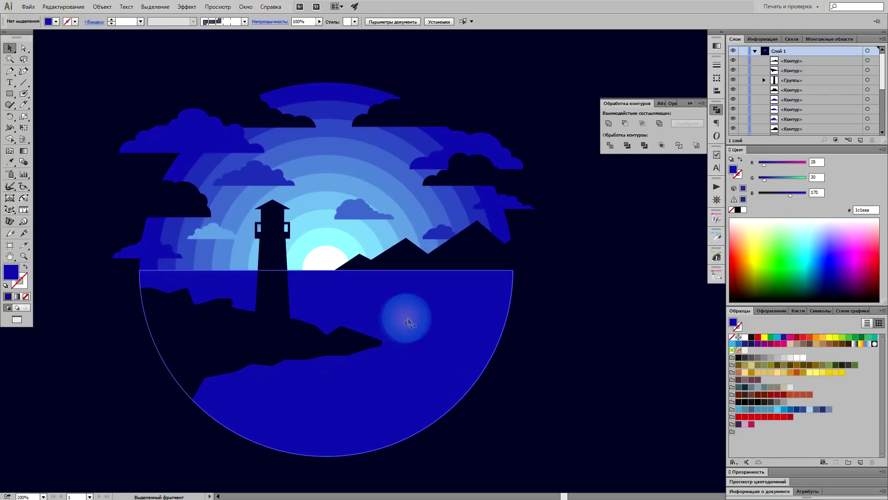
- Draw a thin horizon strip, copy it to the water's bottom, and blend the two
left_click(9, 93)
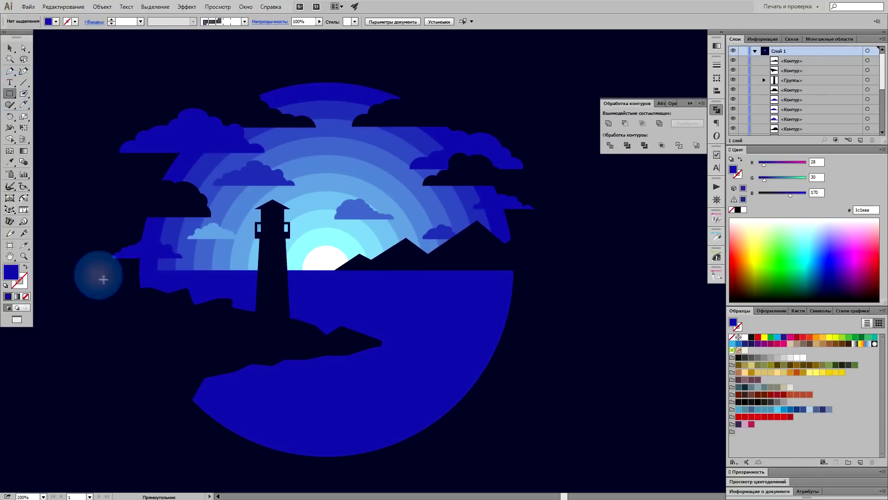
mouse_move(113, 269)
left_mouse_down()
mouse_move(538, 290)
mouse_move(504, 435)
left_mouse_up()
key("v")
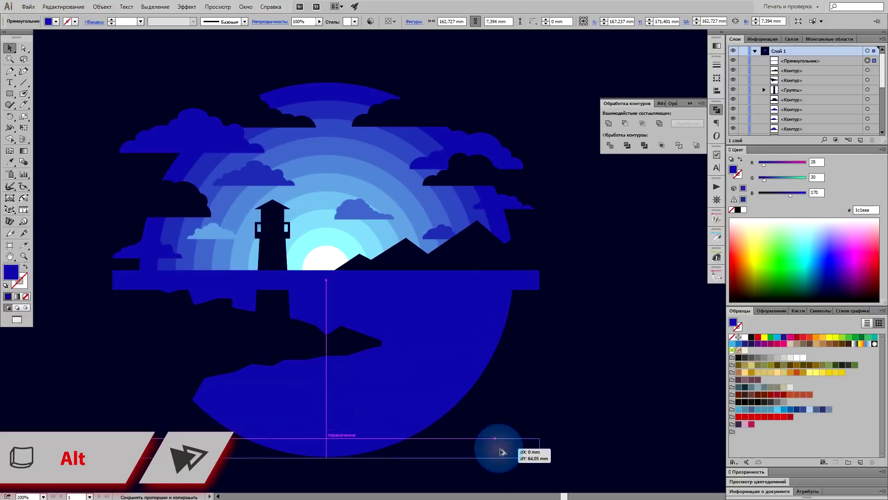
left_click_drag(504, 434, 505, 431)
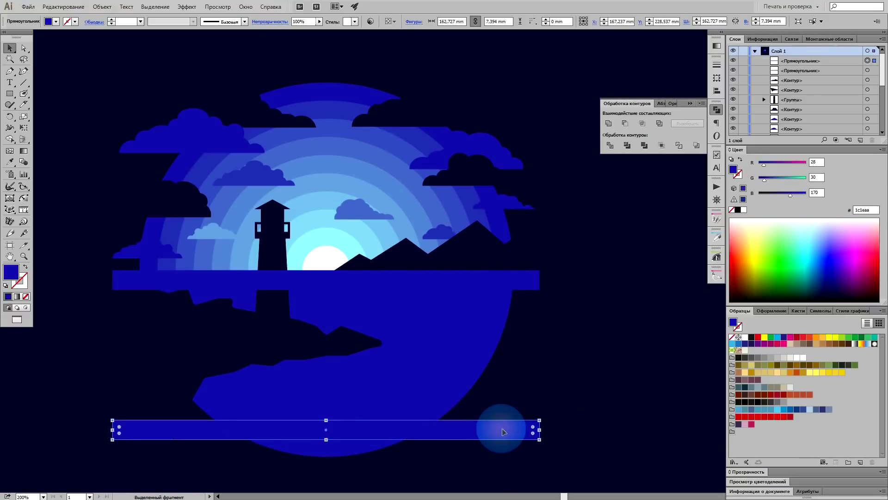
left_click(526, 285, "shift")
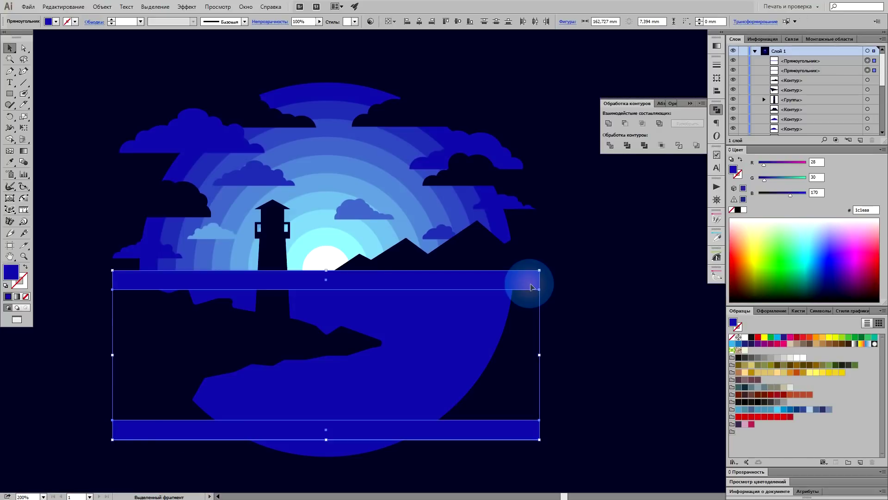
key("ctrl+alt+b")
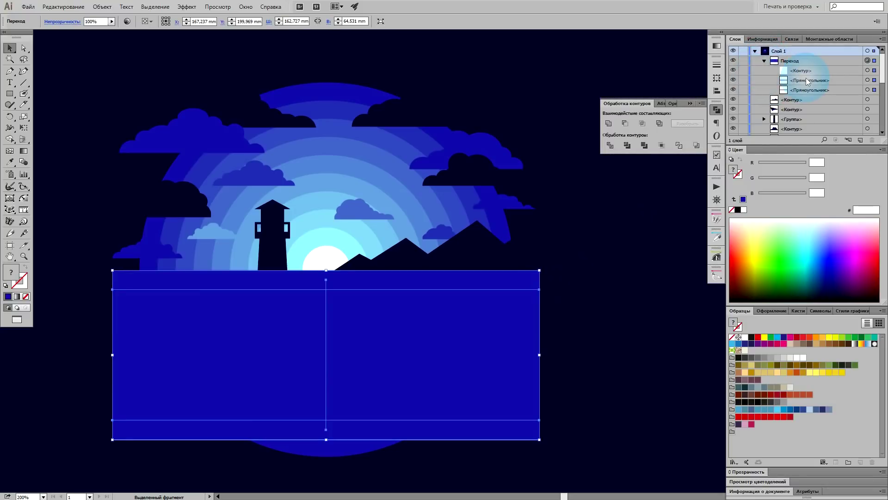
- Colour the blend's top strip the glow's light cyan 88e6f6
left_click(874, 81)
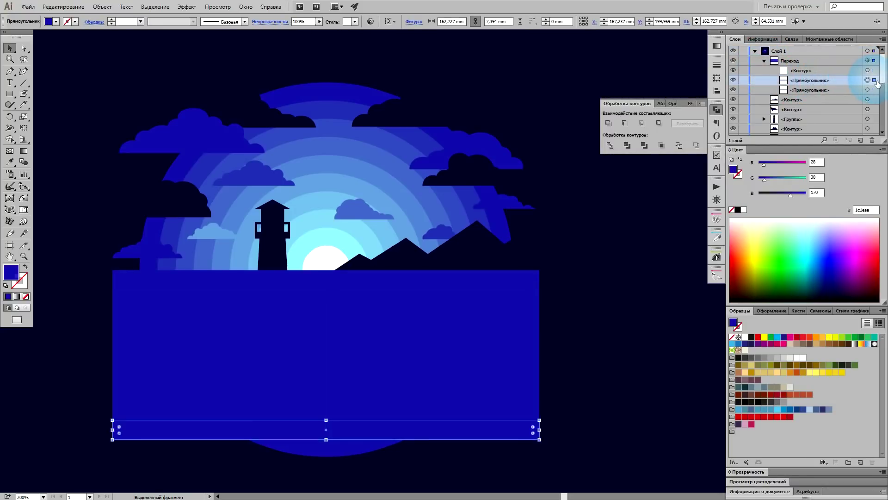
left_click(875, 91)
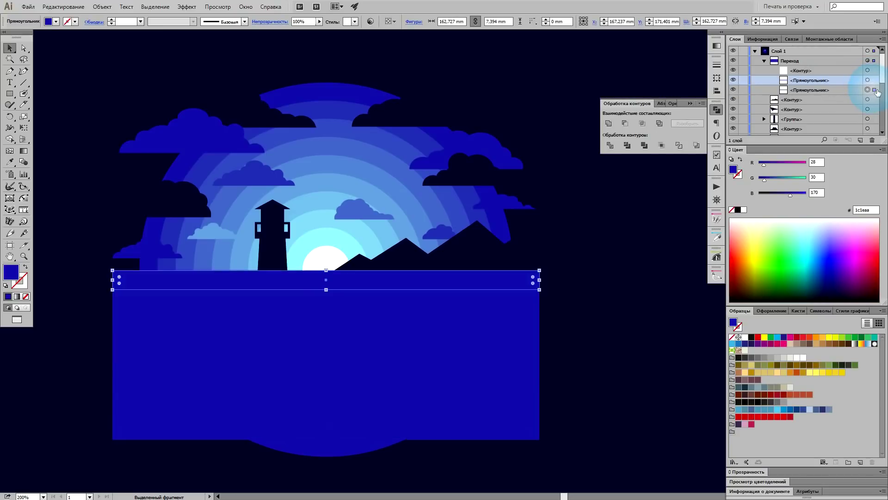
key("i")
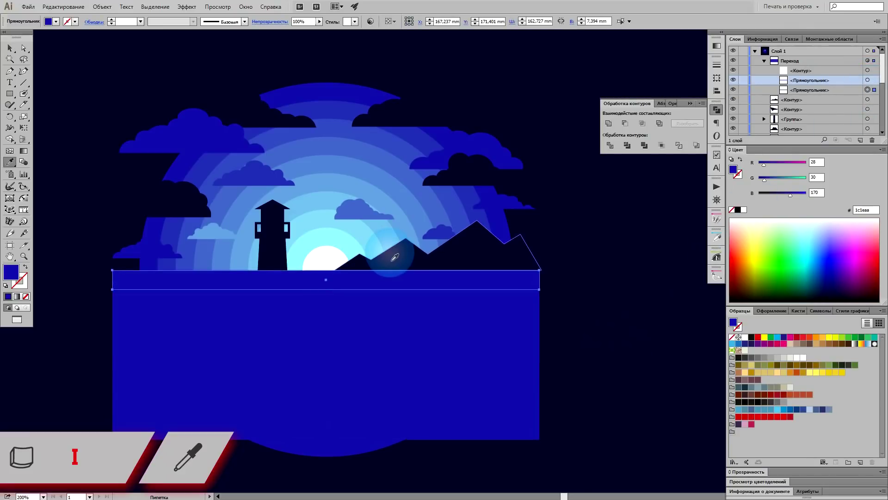
left_click(351, 255)
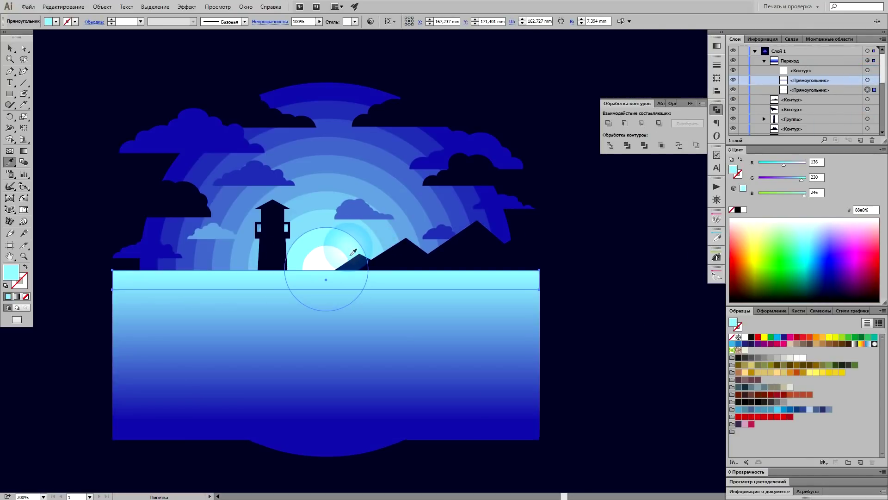
key("v")
left_click(323, 290)
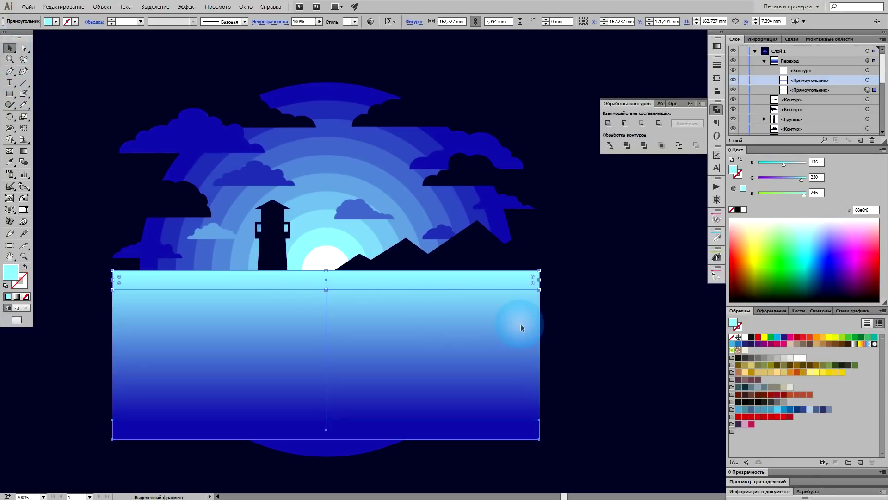
left_click(22, 161)
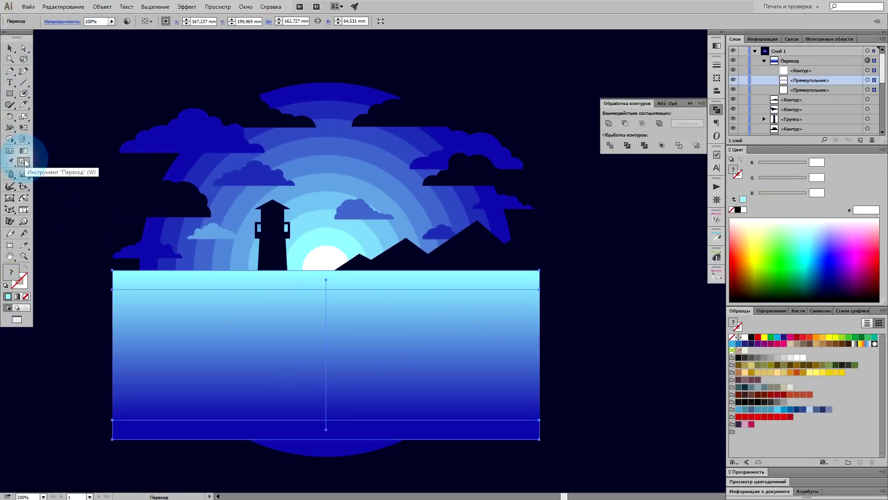
- Set the water blend to 7 Specified Steps with Preview on
double_click(20, 160)
left_click_drag(622, 303, 657, 251)
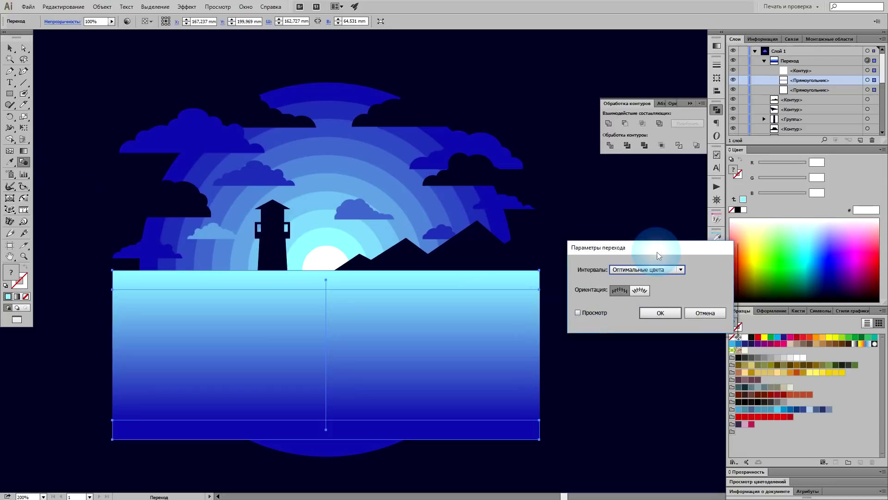
left_click(648, 270)
left_click(651, 289)
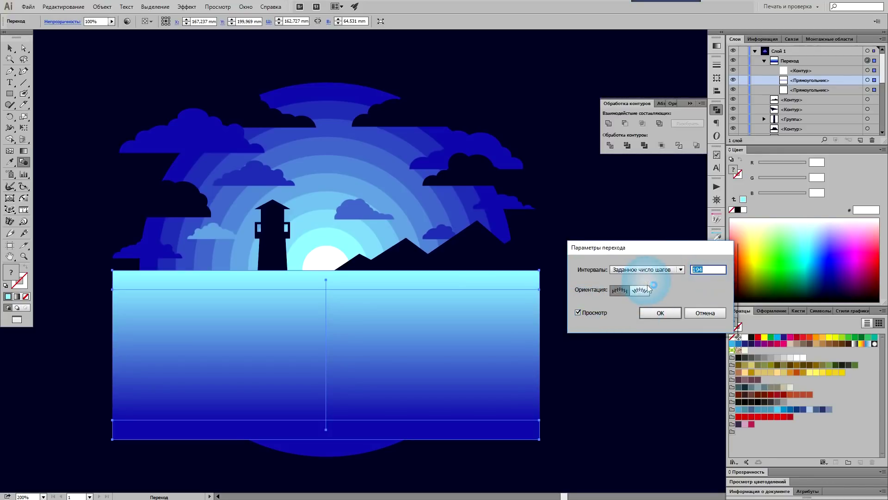
type("8")
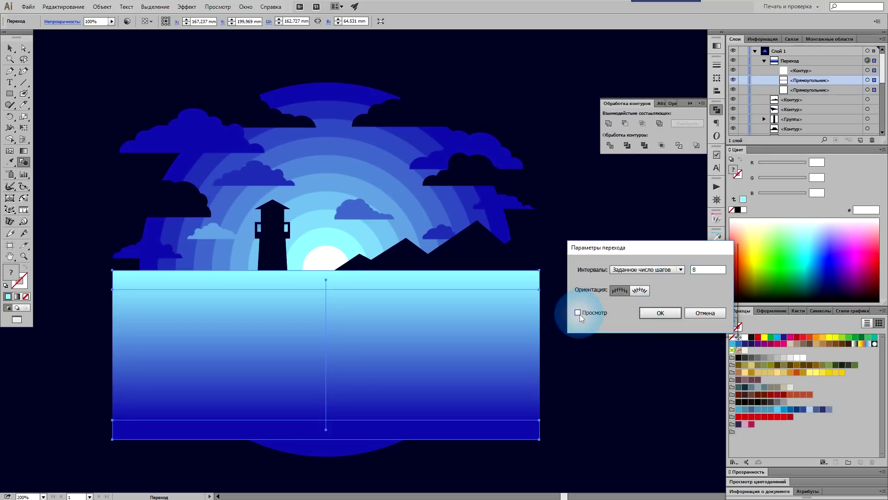
left_click(578, 313)
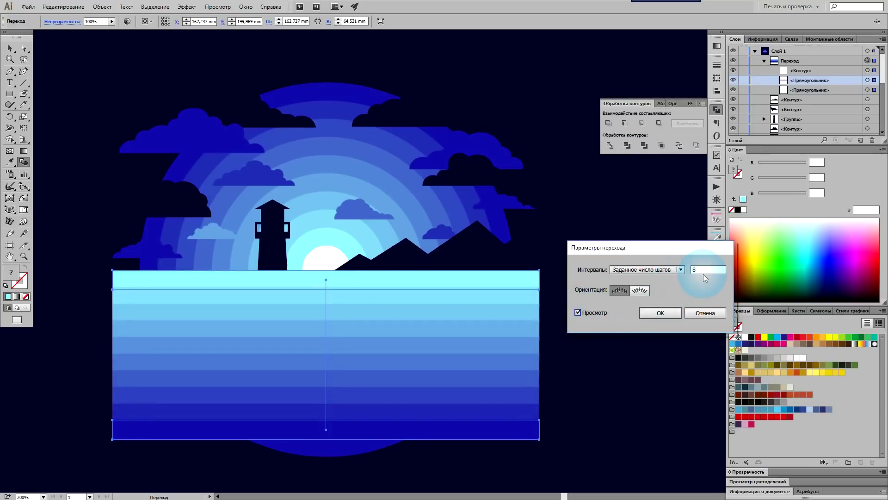
key("BackSpace")
type("7")
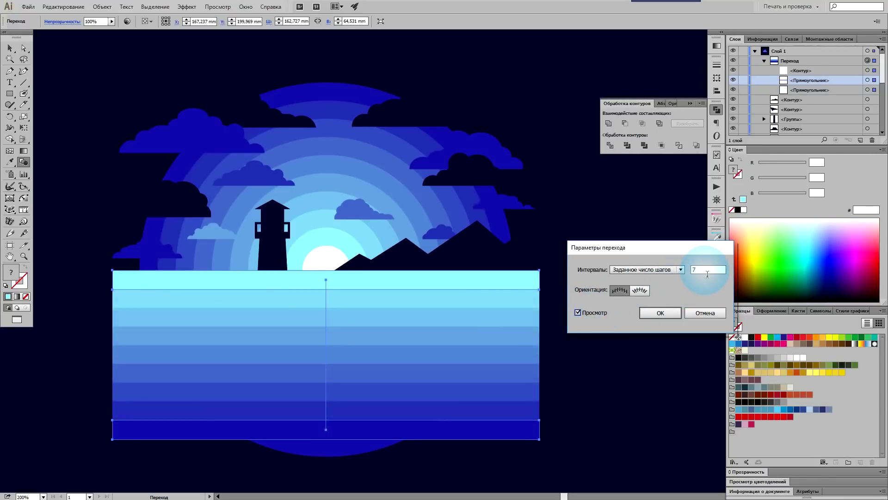
left_click(660, 313)
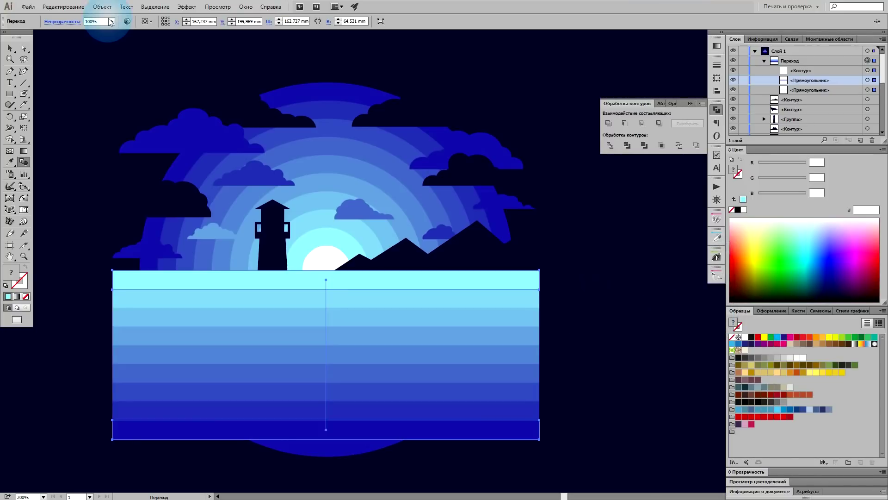
- Expand the stepped blend into separate stripe rectangles
left_click(102, 7)
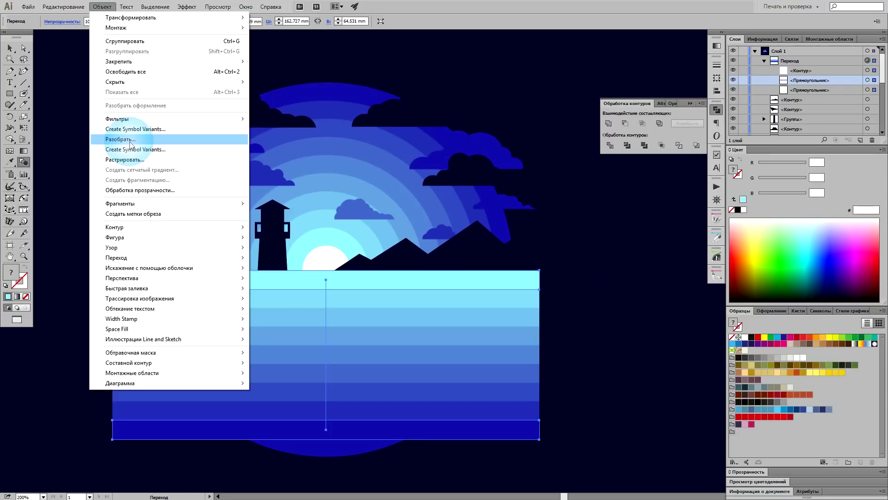
left_click(121, 140)
left_click(40, 134)
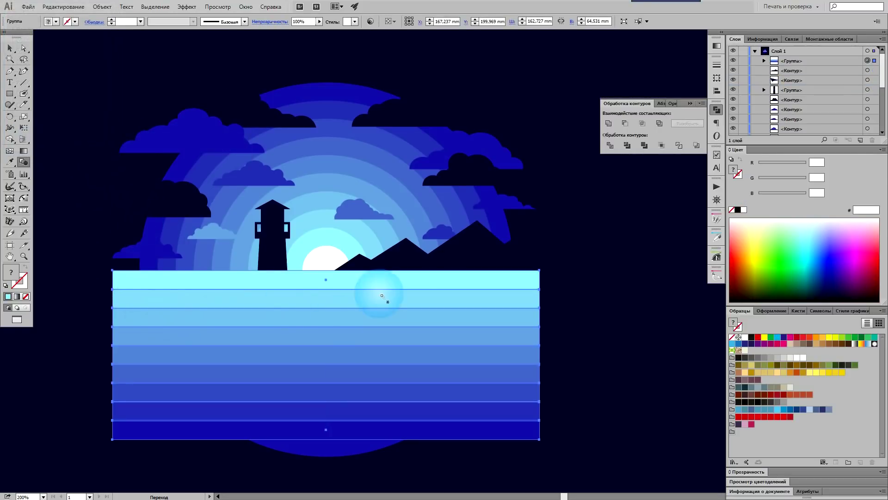
- Paste a copy of the blue semicircle in front and bring it to the very top
left_click(9, 47)
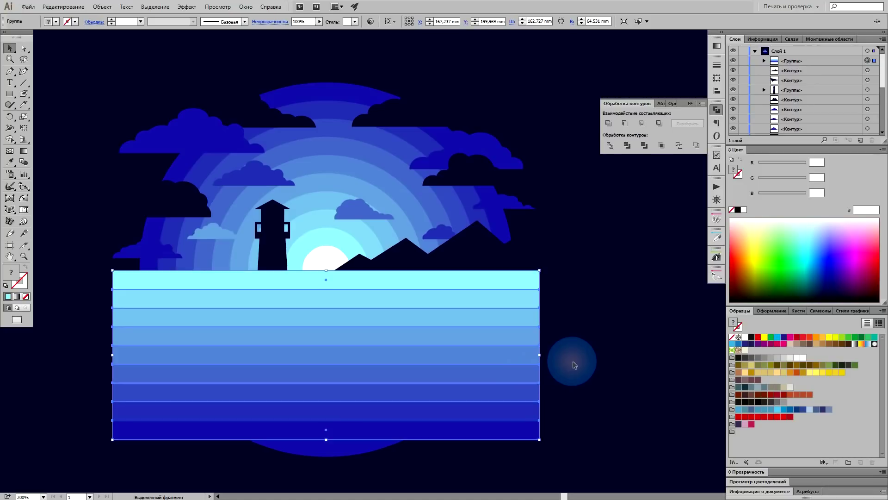
left_click(373, 450)
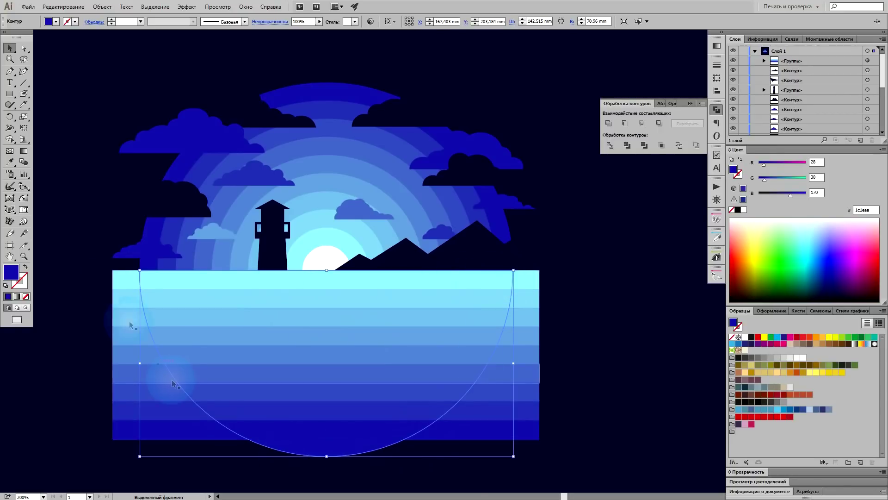
key("a")
key("ctrl+c")
key("ctrl+f")
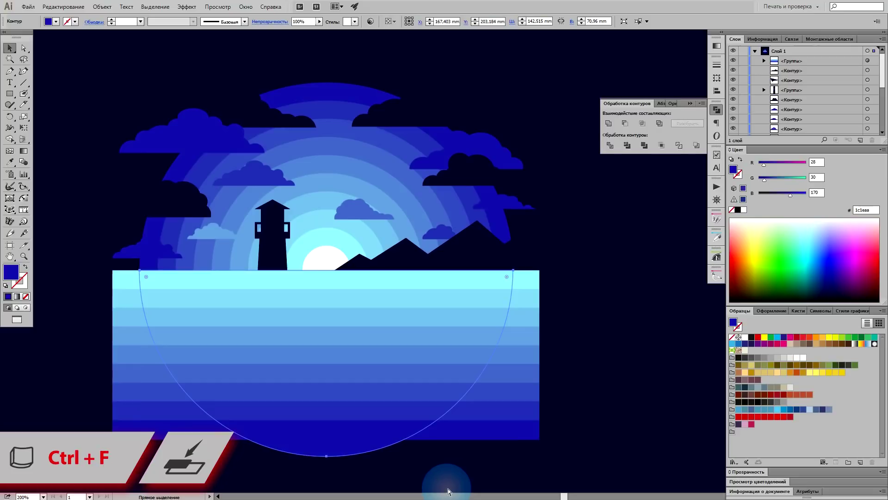
key("ctrl+shift+bracketright")
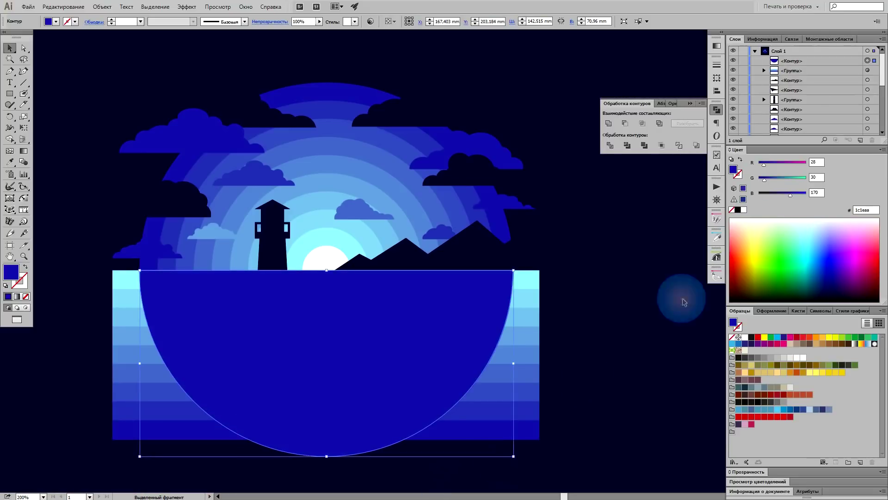
- Clip the water stripes to the semicircle copy, Divide them, and isolate the trimmed stripes
left_click(532, 372, "shift")
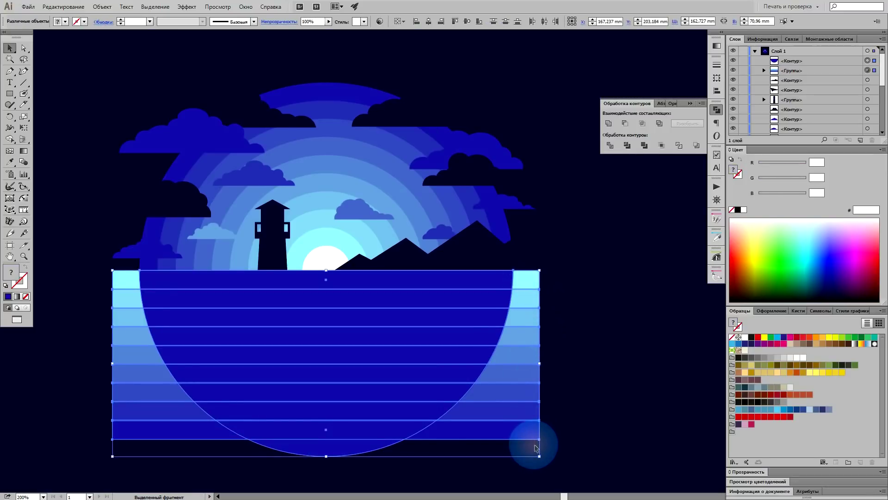
key("ctrl+7")
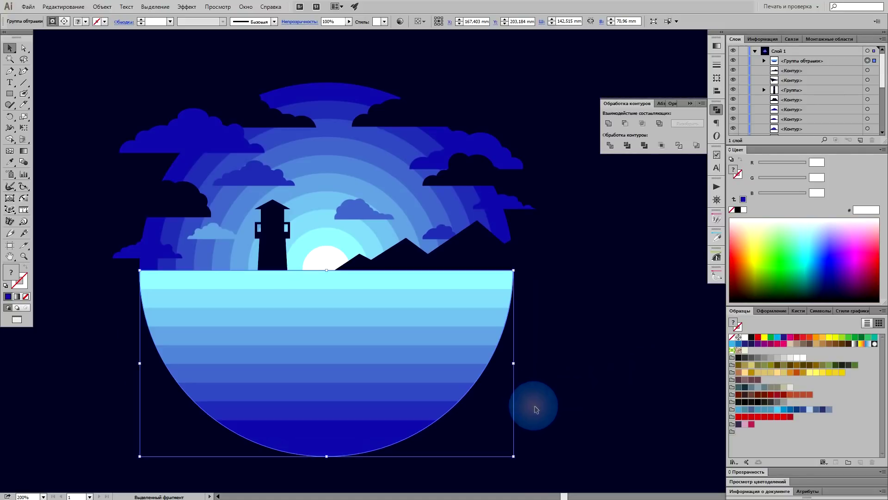
left_click(627, 146)
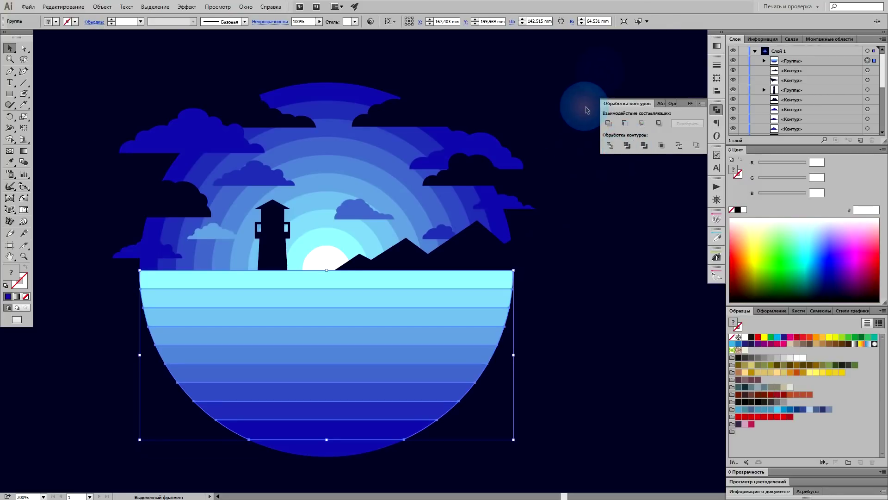
double_click(429, 296)
scroll(429, 296, "up", 5)
- Select all the trimmed water stripes
left_click(409, 393)
scroll(431, 343, "down", 5)
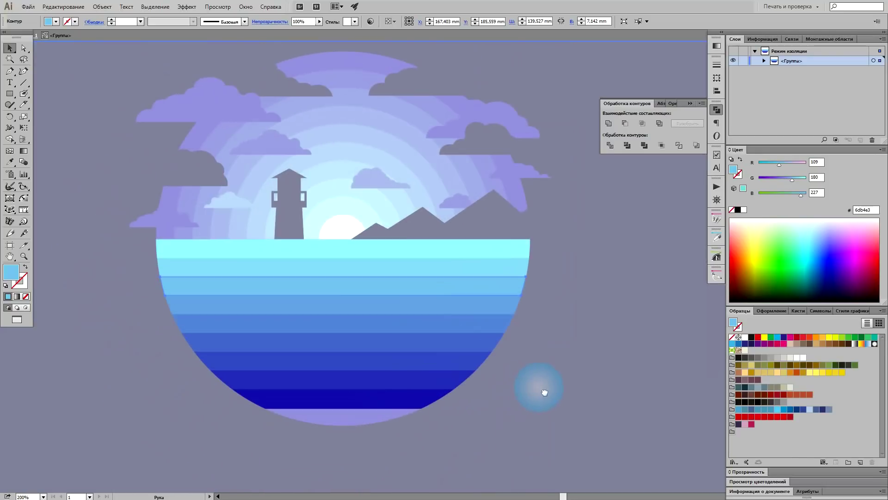
left_click_drag(149, 432, 509, 412)
scroll(510, 414, "up", 1)
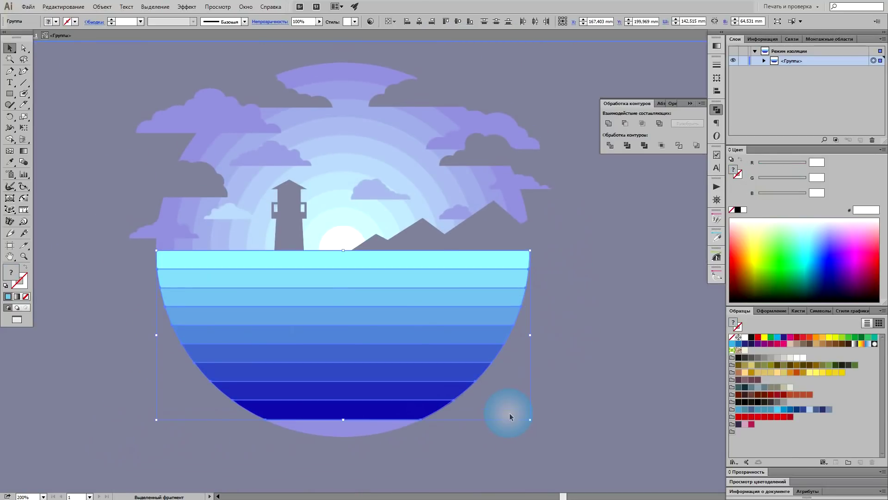
- Create a -1 mm Offset Path copy of the stripes and cut it to the clipboard
left_click(101, 7)
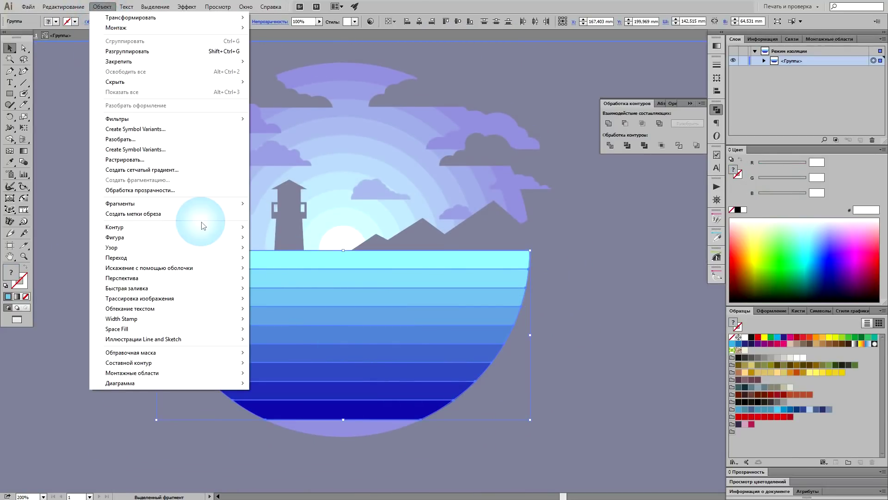
mouse_move(115, 226)
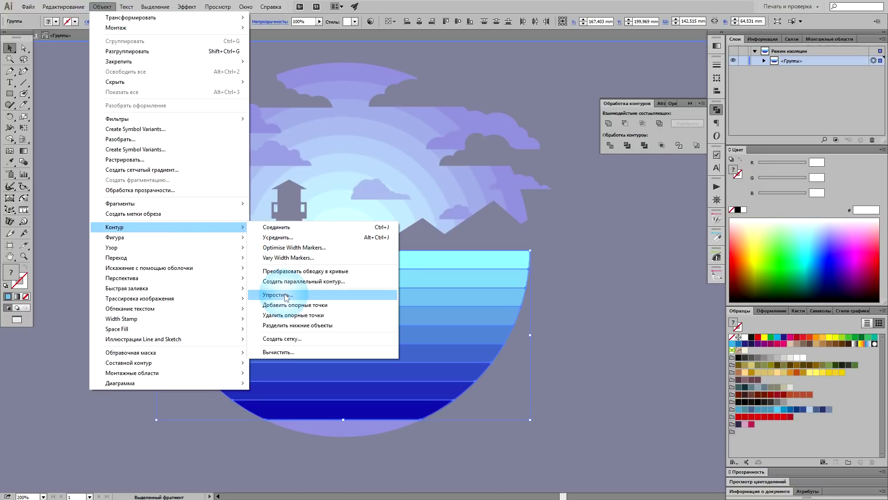
left_click(292, 282)
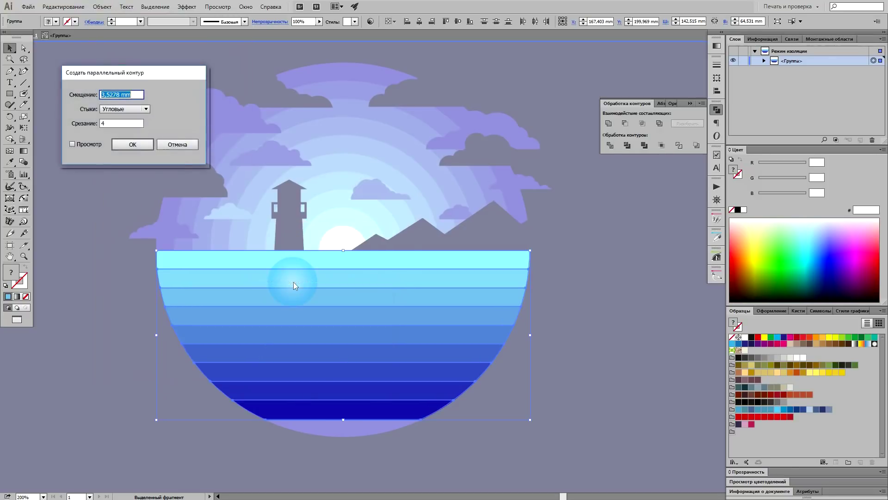
left_click(72, 144)
triple_click(121, 94)
type("3 mm")
key("Down")
key("Down")
key("Down")
key("Down")
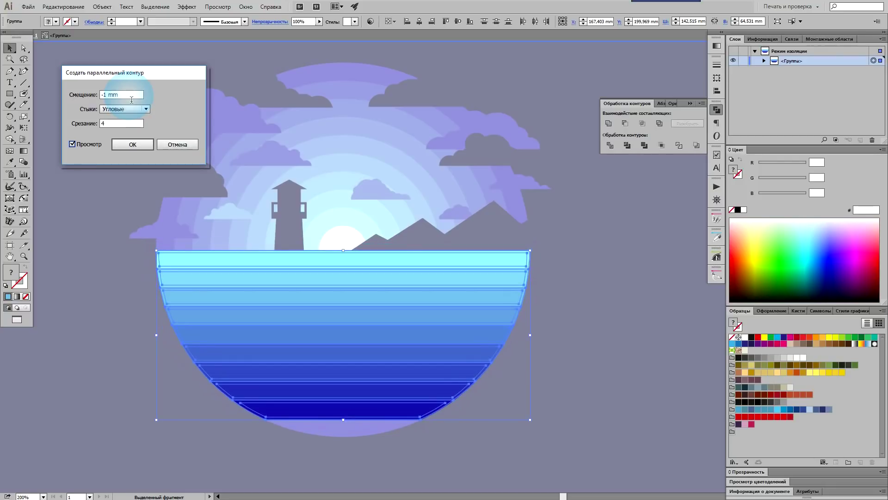
key("Down")
key("Up")
left_click(125, 145)
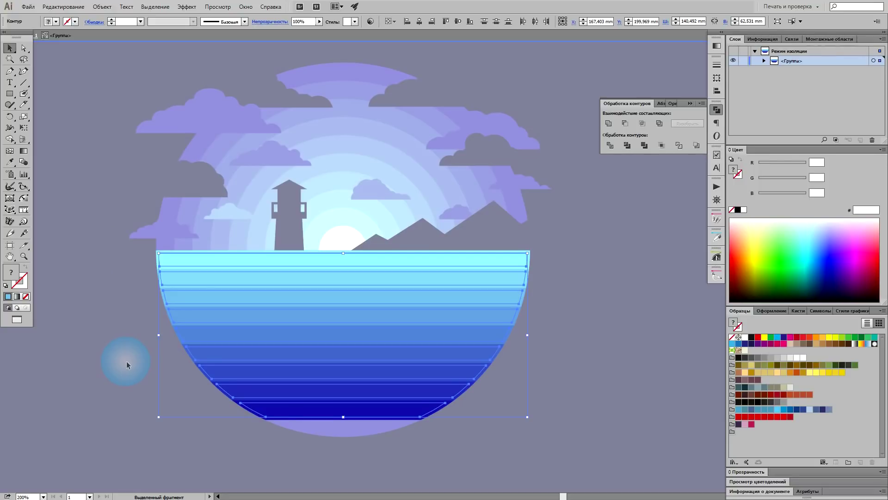
key("ctrl+x")
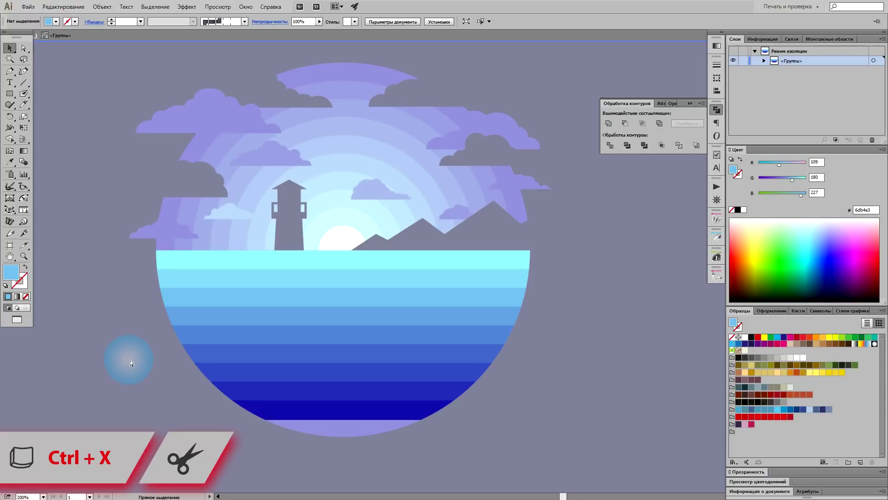
- Swap the original stripes for the pasted inset copies and bring the shore and lighthouse forward
key("ctrl+a")
key("Delete")
key("Delete")
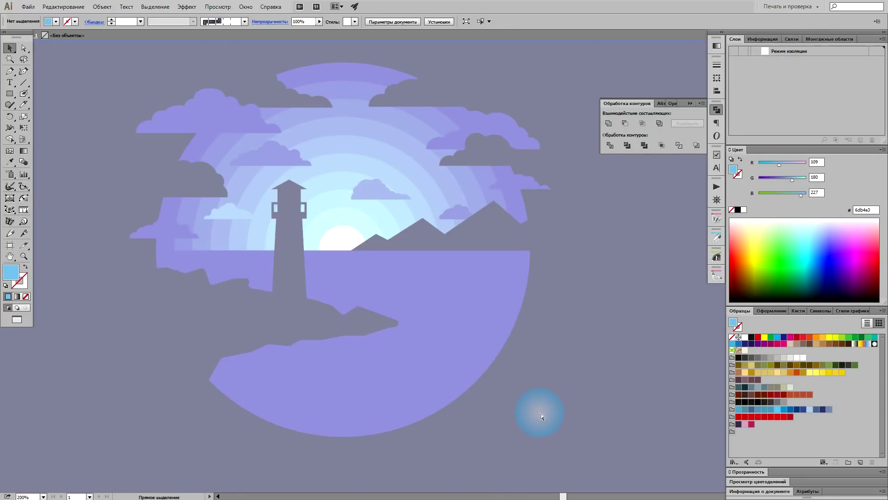
key("ctrl+f")
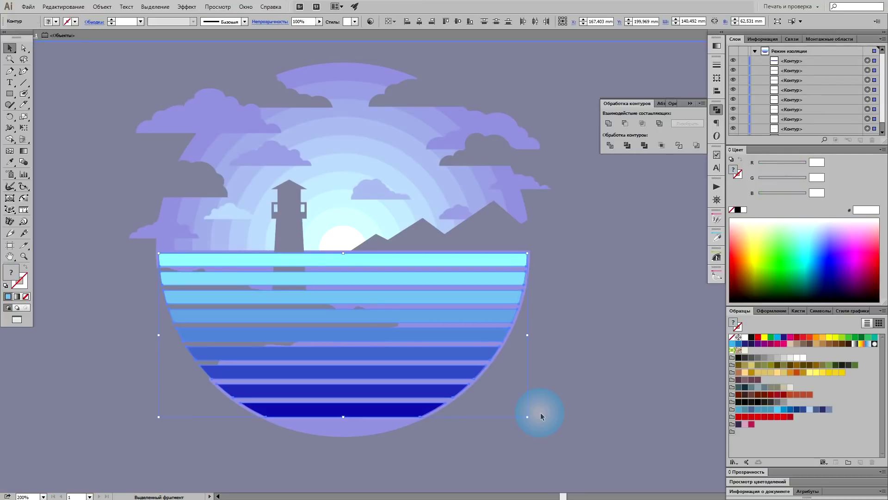
double_click(540, 413)
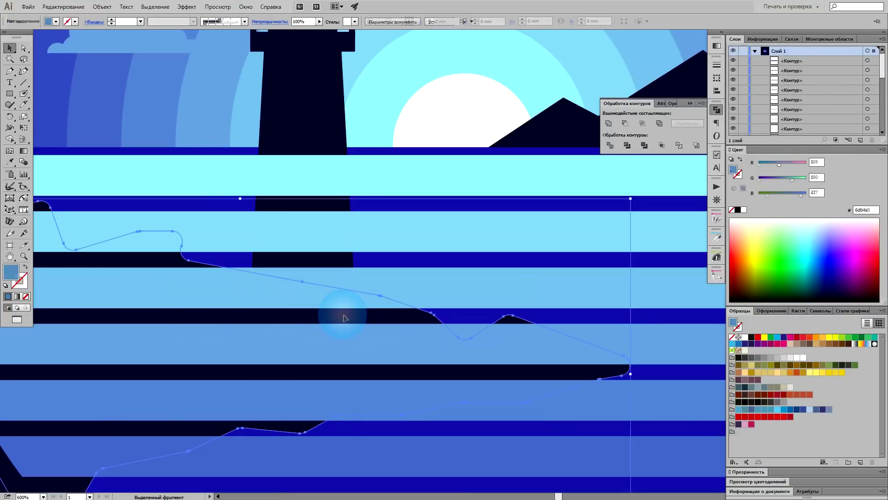
key("ctrl+shift+bracketright")
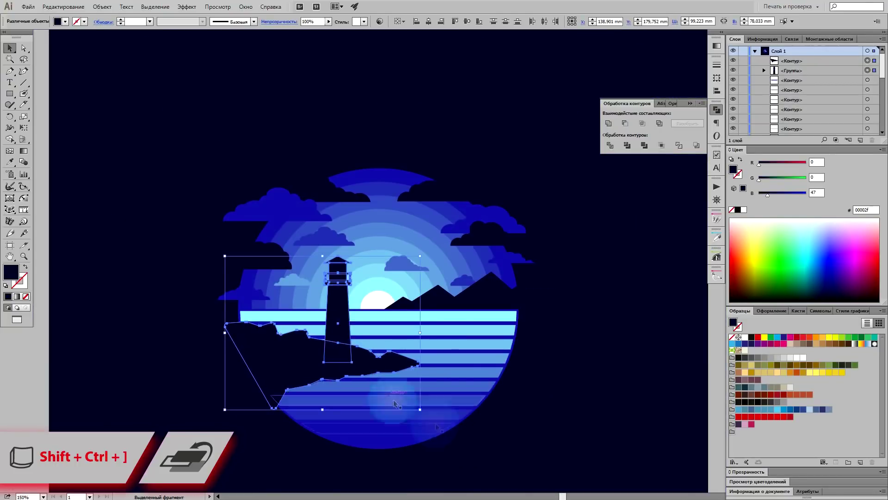
left_click(557, 436)
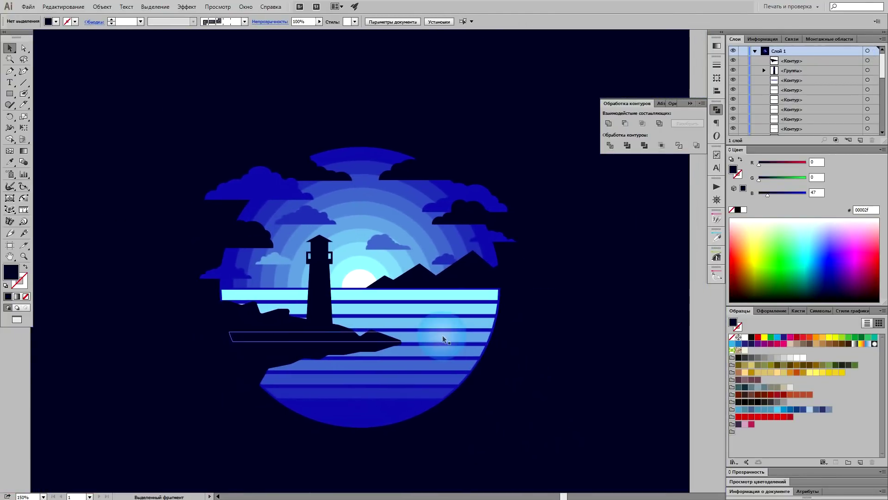
key("ctrl+plus")
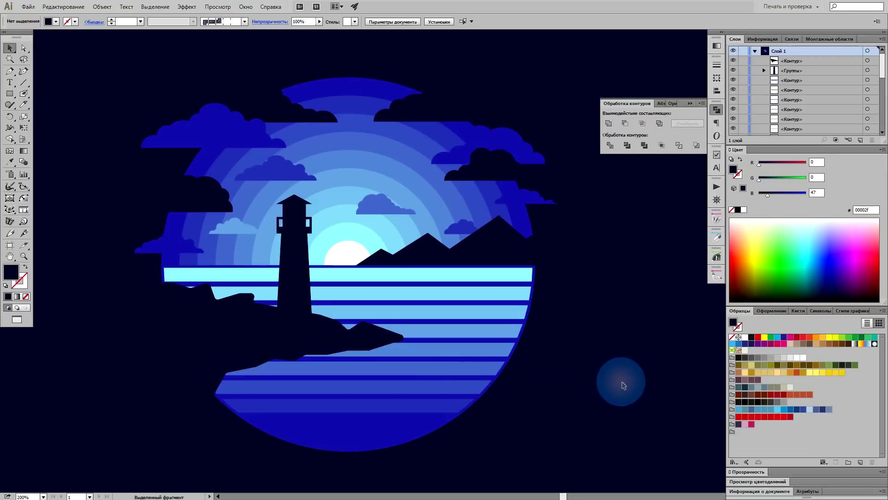
- Group the eight sea stripes and narrow the group from its centre to about 99.7 mm
scroll(622, 381, "up", 1)
left_click(476, 285)
left_click(477, 303, "shift")
left_click(479, 320, "shift")
left_click(471, 340, "shift")
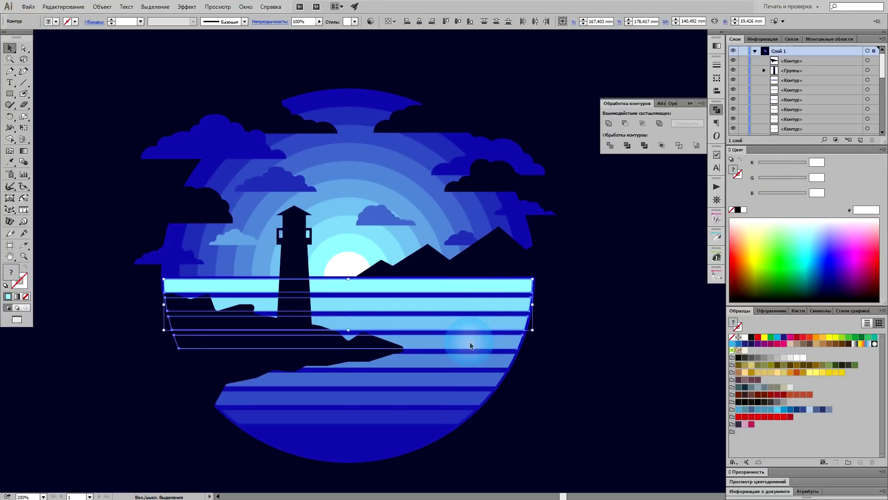
left_click(462, 362, "shift")
left_click(451, 383, "shift")
left_click(437, 400, "shift")
left_click(423, 420, "shift")
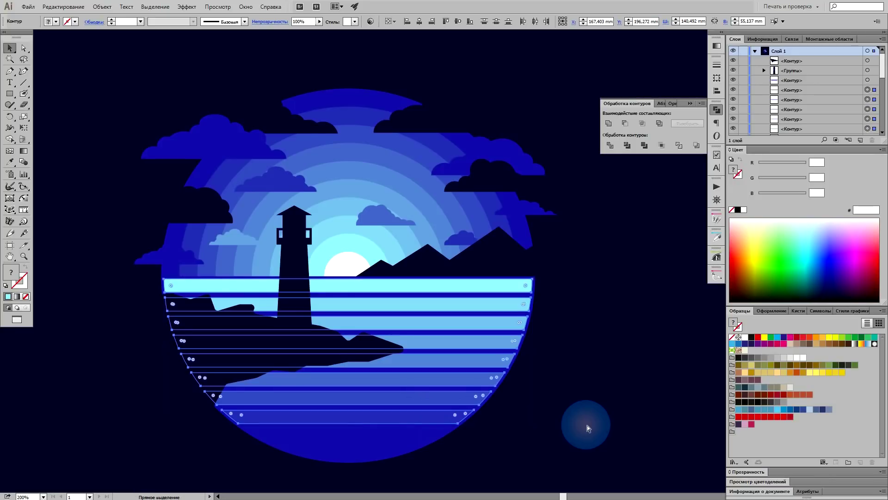
key("ctrl+g")
left_click_drag(536, 355, 468, 355)
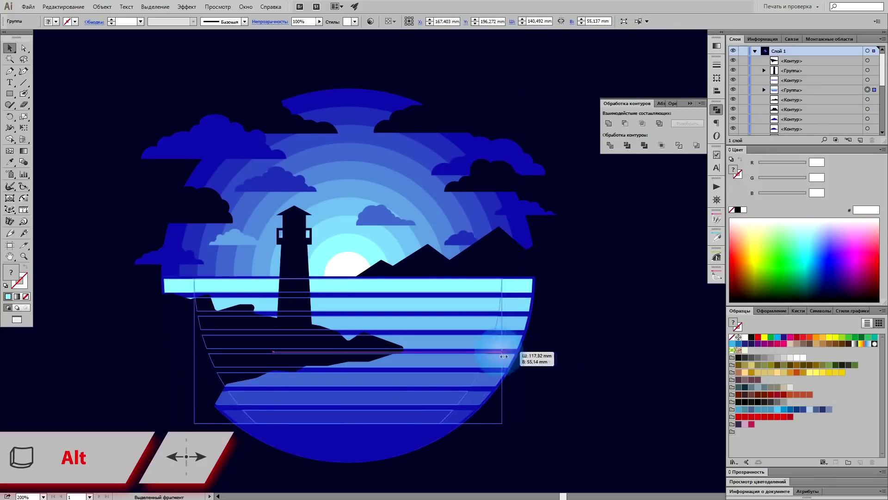
left_click_drag(468, 355, 482, 354)
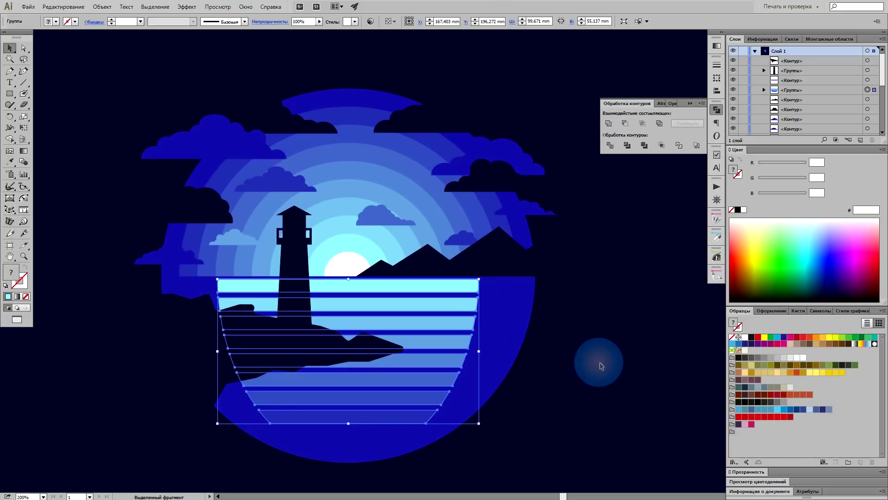
- Inside the stripe group, resize the third through bottom stripes to varied widths
double_click(462, 309)
left_click(462, 308)
left_click(462, 319)
left_click_drag(474, 322, 445, 318)
left_click(471, 345)
mouse_move(476, 346)
left_mouse_down()
mouse_move(498, 345)
mouse_move(471, 366)
mouse_move(483, 379)
mouse_move(413, 399)
left_mouse_up()
left_click(466, 361)
left_click(455, 378)
left_click(444, 396)
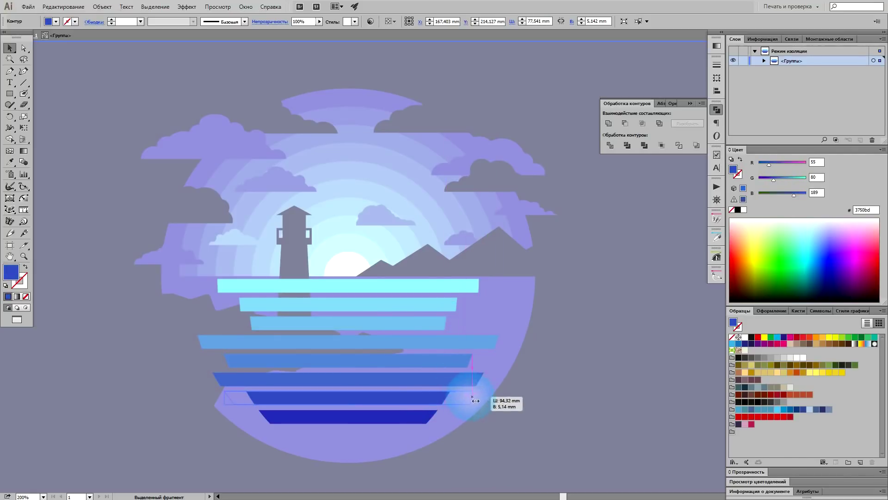
left_click(435, 419)
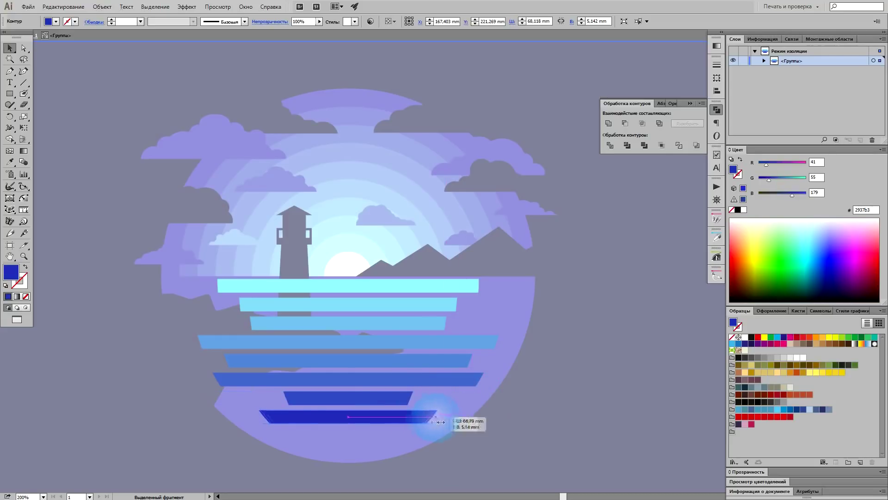
left_click_drag(440, 421, 369, 422)
double_click(530, 422)
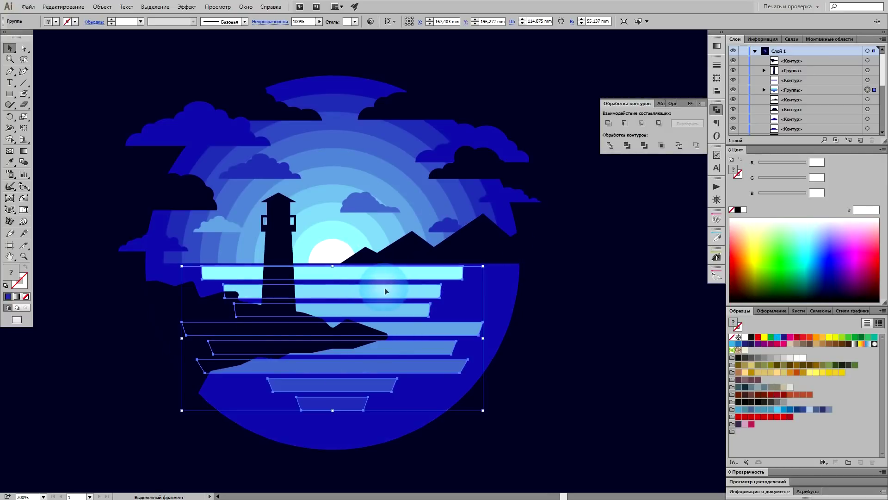
- Shorten the top two stripes from the right to about 83 mm and 61.4 mm
double_click(418, 276)
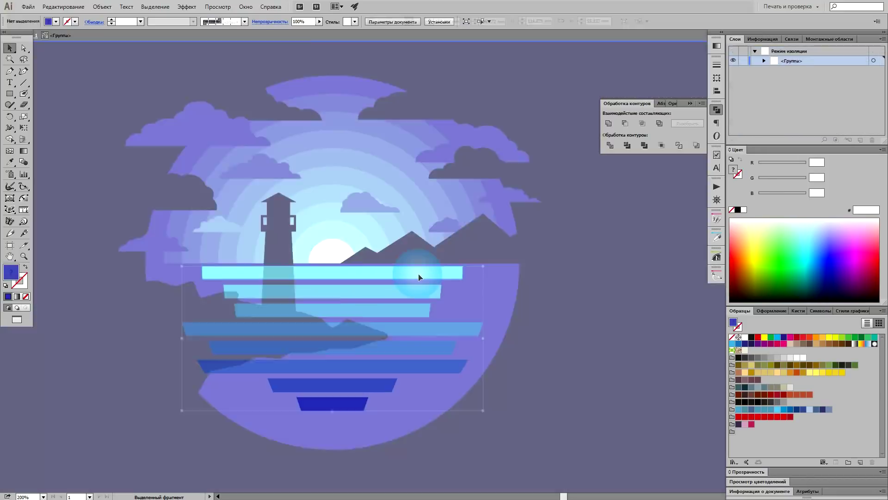
scroll(418, 276, "up", 2)
left_click(416, 273)
left_click_drag(513, 275, 297, 276)
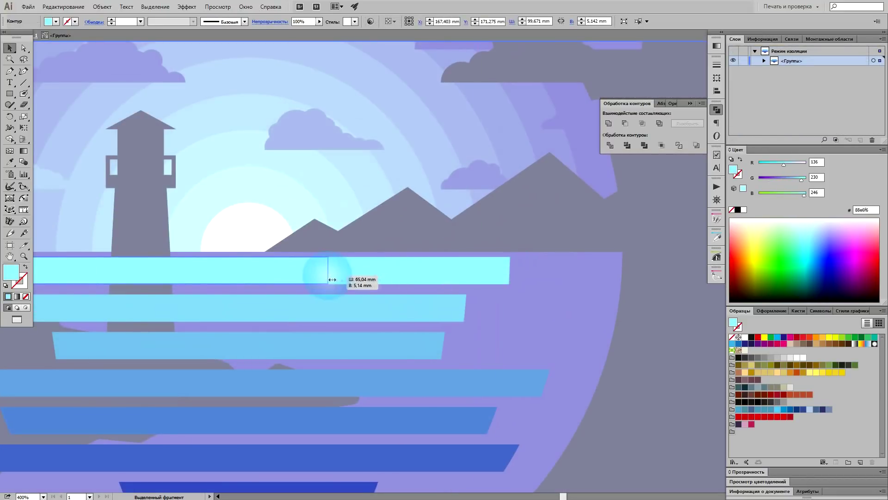
left_click(453, 316)
left_click_drag(466, 307, 357, 307)
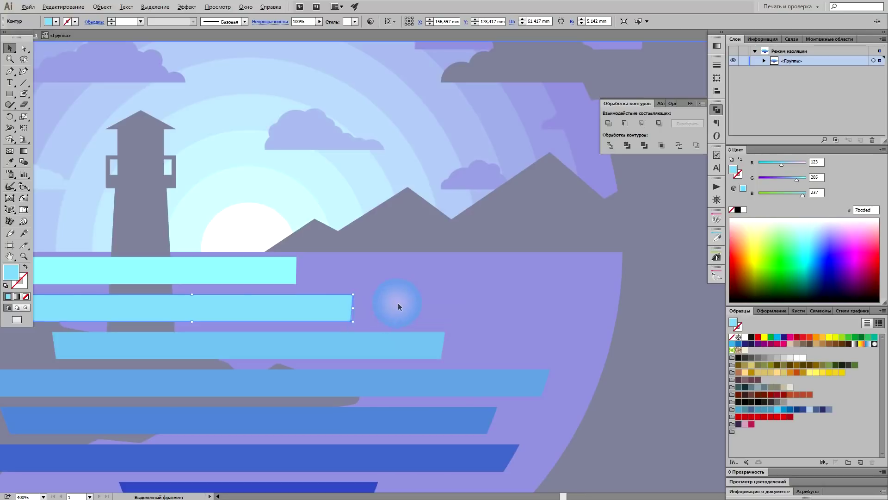
scroll(398, 302, "down", 2, "alt")
double_click(558, 345)
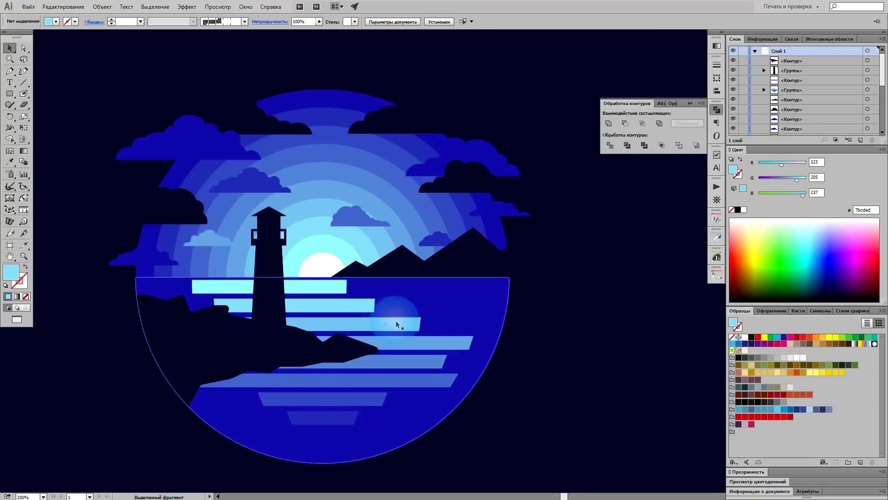
left_click(187, 7)
mouse_move(228, 67)
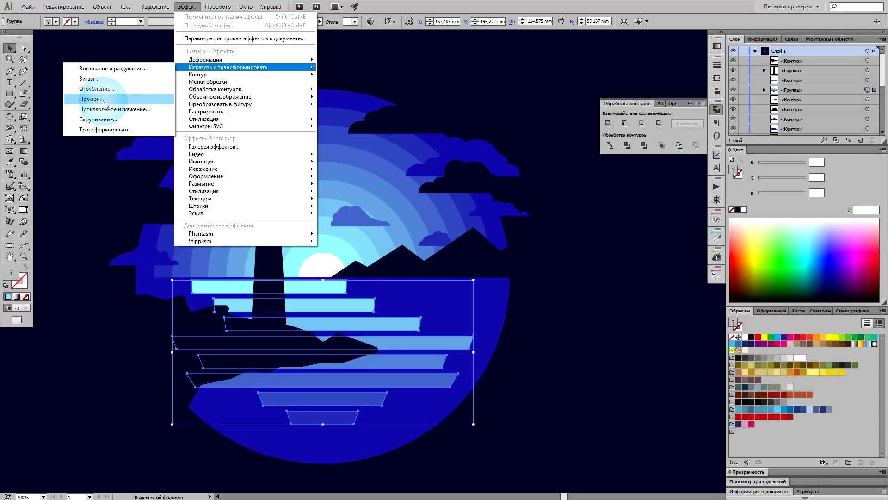
- Apply Roughen at 22% horizontal and 10% vertical to the sea stripes
left_click(103, 100)
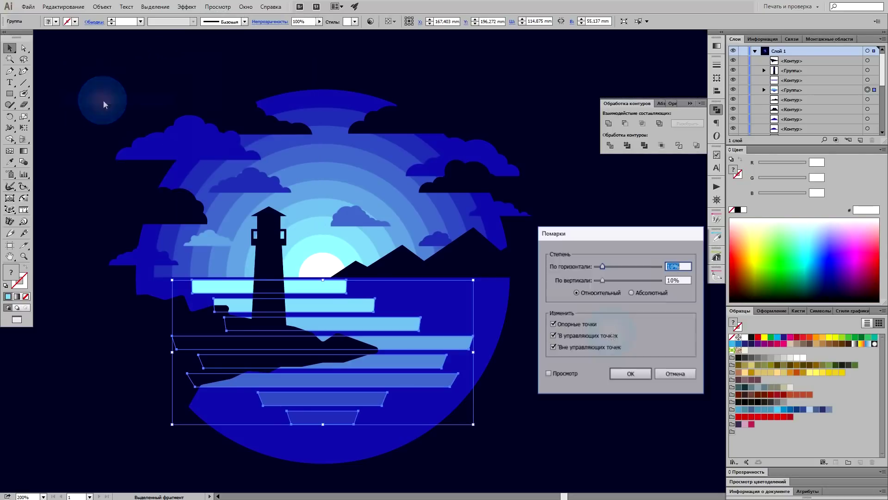
left_click(549, 373)
scroll(680, 267, "up", 7)
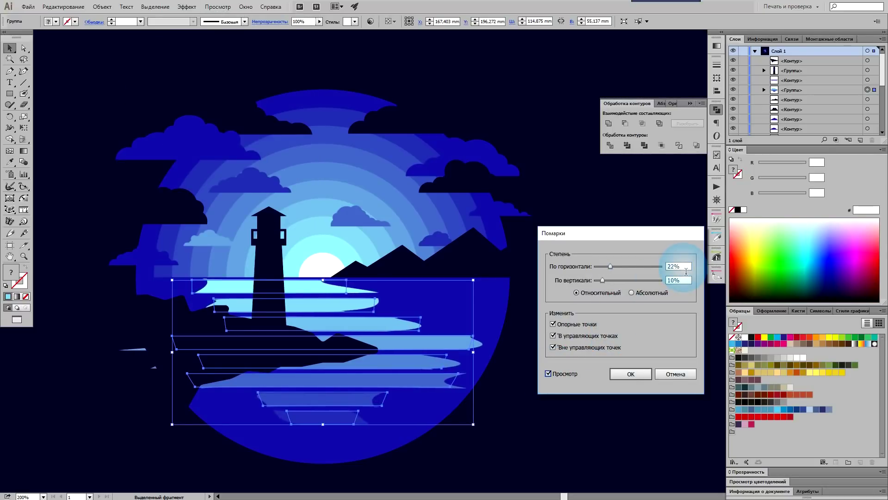
left_click(631, 373)
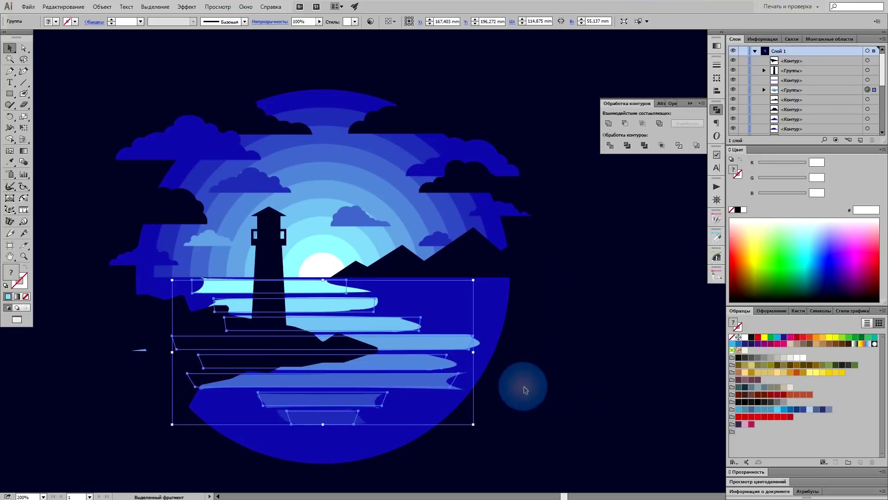
- Expand the roughened appearance into paths and select a single wave inside the group
left_click(102, 6)
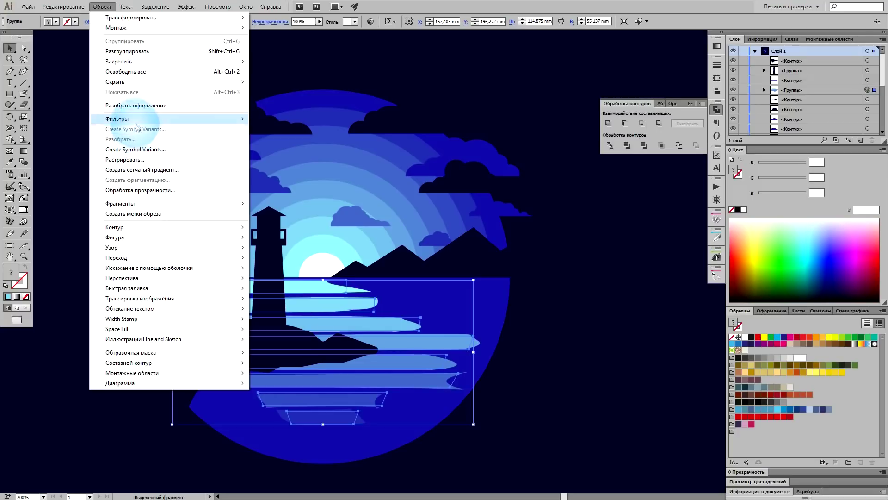
left_click(134, 105)
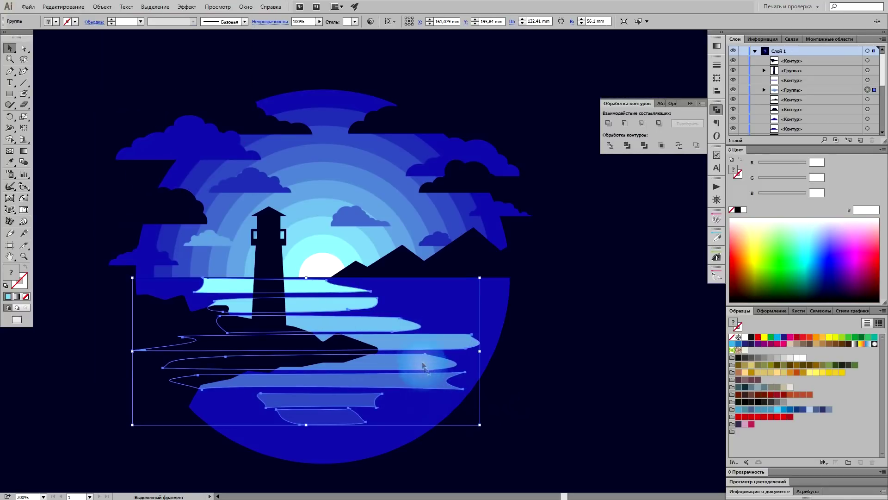
double_click(421, 345)
left_click(193, 351)
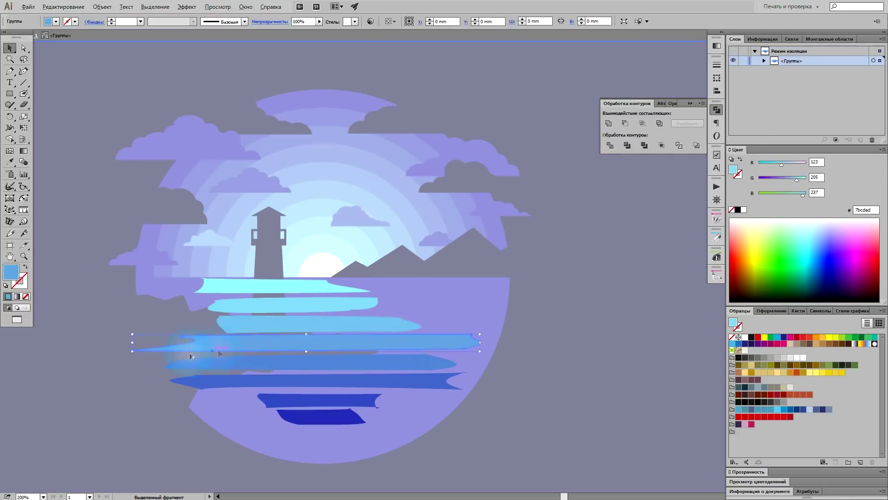
- Narrow the top cyan wave from its left side to about 51.5 mm
scroll(139, 352, "up", 2)
left_click_drag(125, 334, 229, 334)
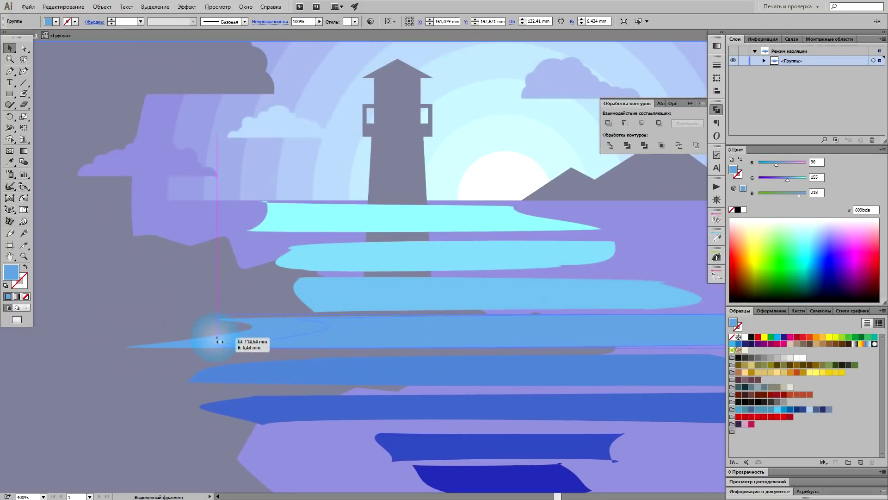
mouse_move(423, 354)
left_mouse_down()
mouse_move(295, 361)
mouse_move(342, 363)
left_mouse_up()
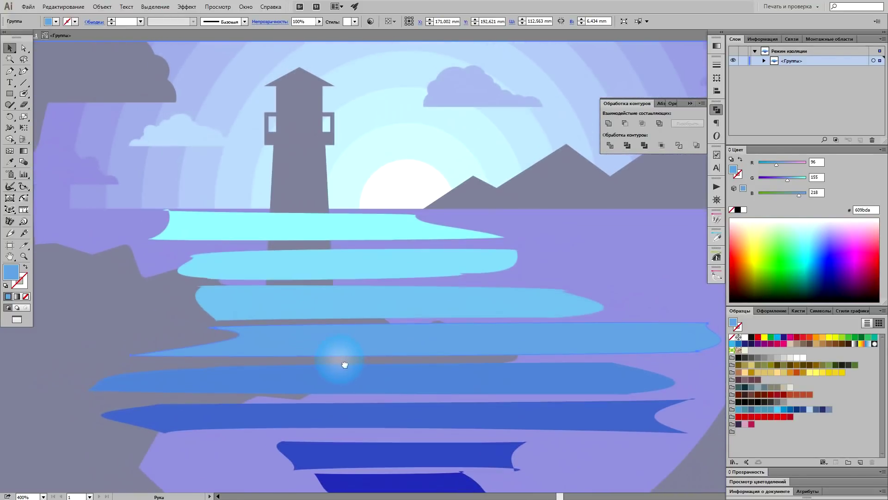
left_click(171, 218)
scroll(170, 209, "up", 4)
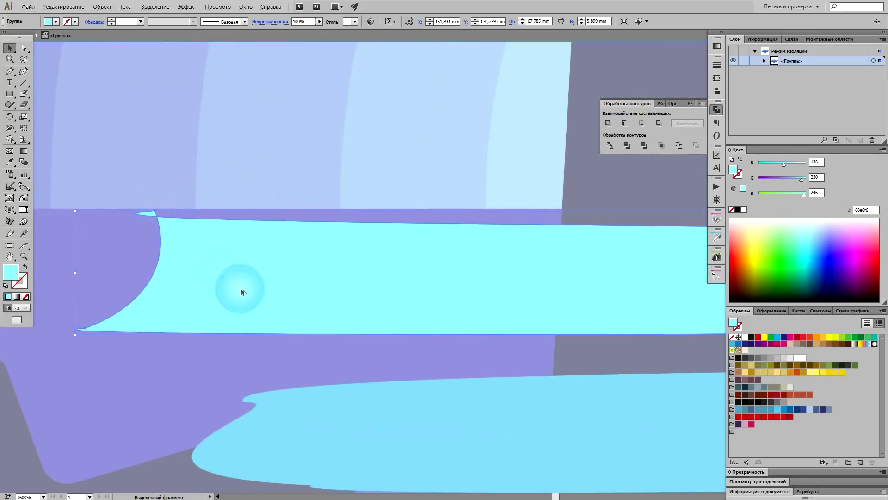
scroll(274, 419, "down", 5)
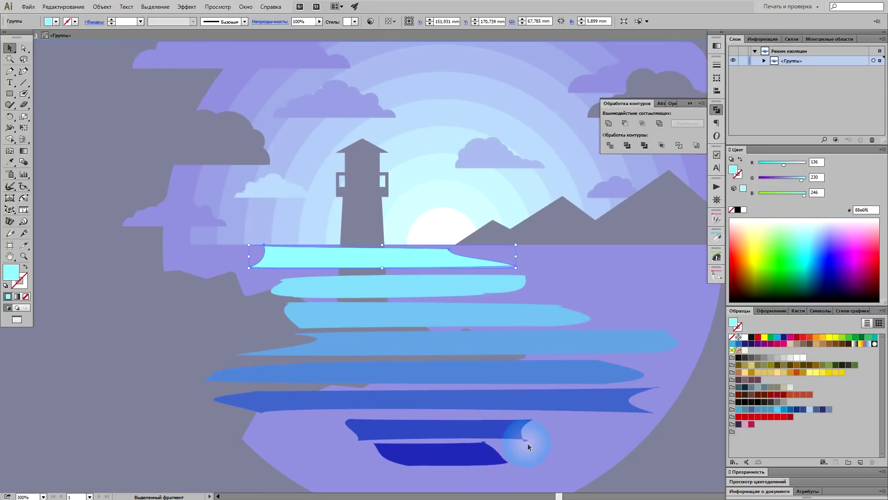
left_click_drag(588, 433, 519, 390)
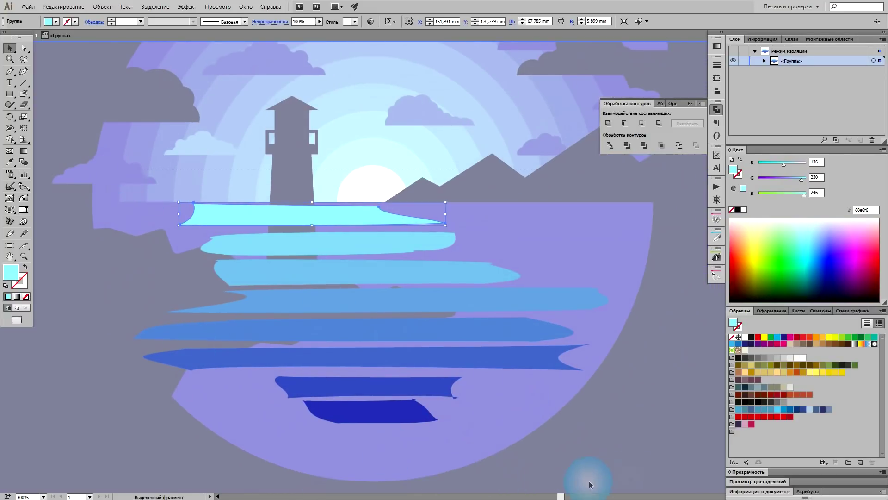
- Select the seven main wave shapes in the water group
key("ctrl+a")
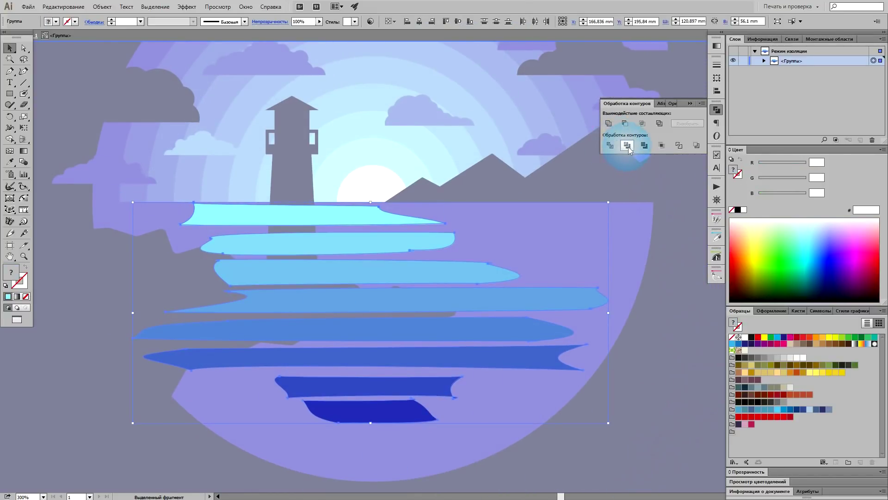
left_click(692, 277)
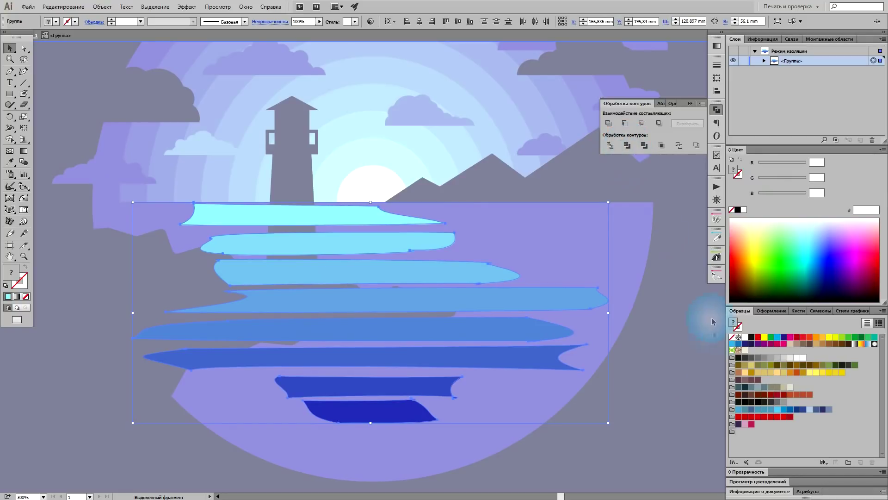
scroll(248, 174, "down", 2)
left_click(338, 184, "shift")
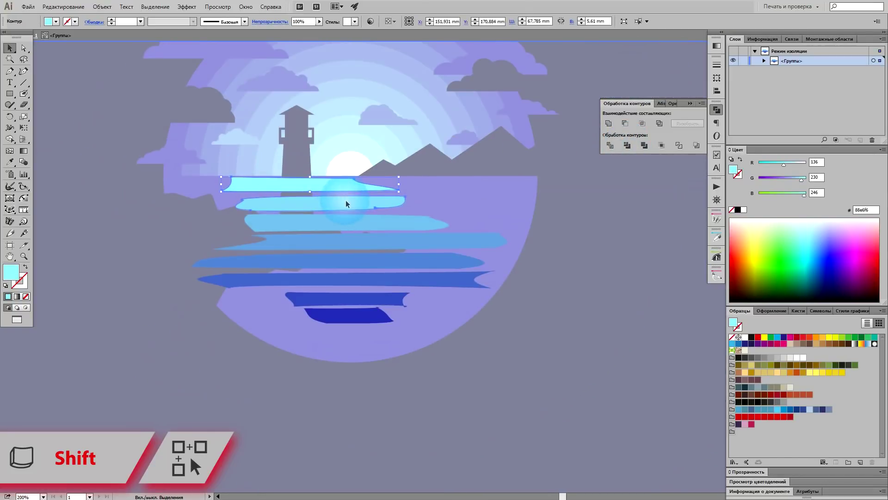
left_click(346, 200, "shift")
left_click(385, 221, "shift")
left_click(409, 243, "shift")
left_click(418, 262, "shift")
left_click(407, 278, "shift")
left_click(373, 301, "shift")
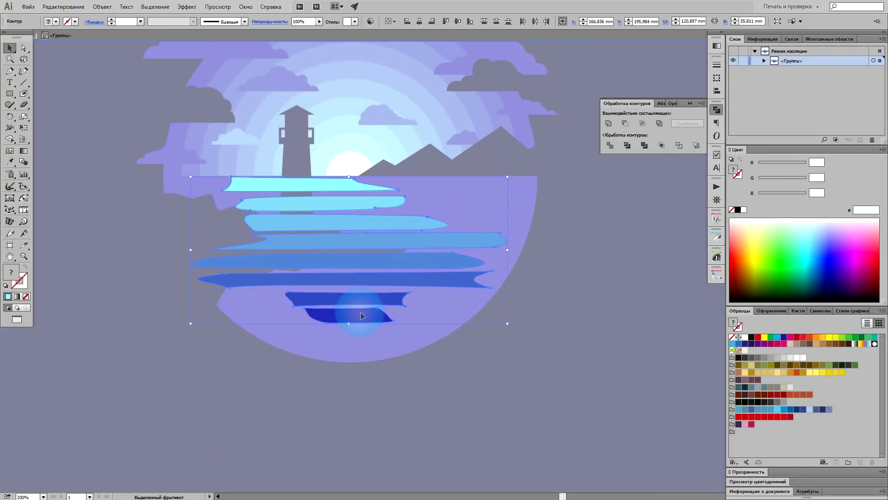
- Cut the waves, delete the leftover fragments, and paste the waves back in front
key("ctrl+x")
key("ctrl+a")
key("Delete")
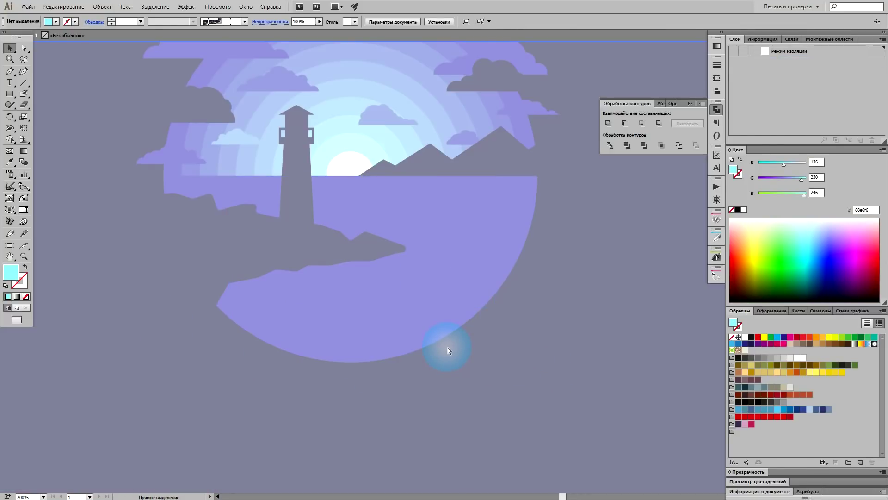
key("ctrl+f")
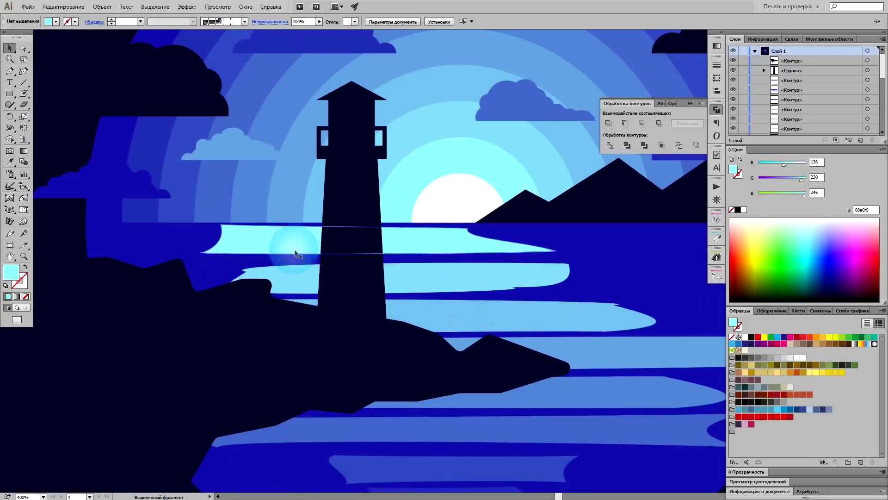
double_click(287, 241)
- Shorten the top cyan wave by narrowing it from the left
left_click_drag(200, 239, 285, 241)
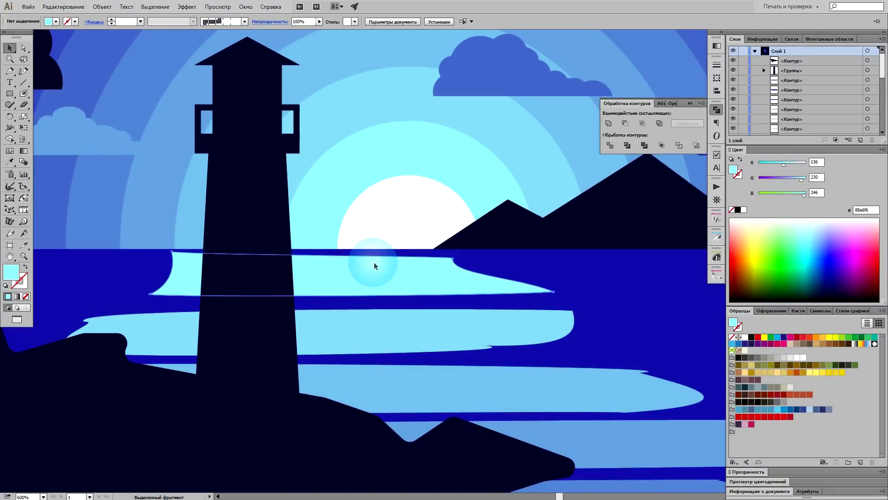
left_click(374, 261)
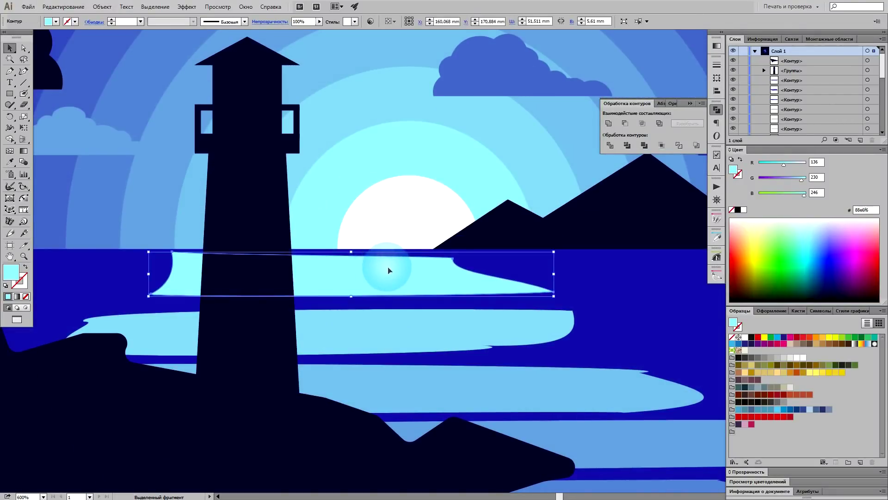
scroll(359, 262, "up", 1)
double_click(374, 270)
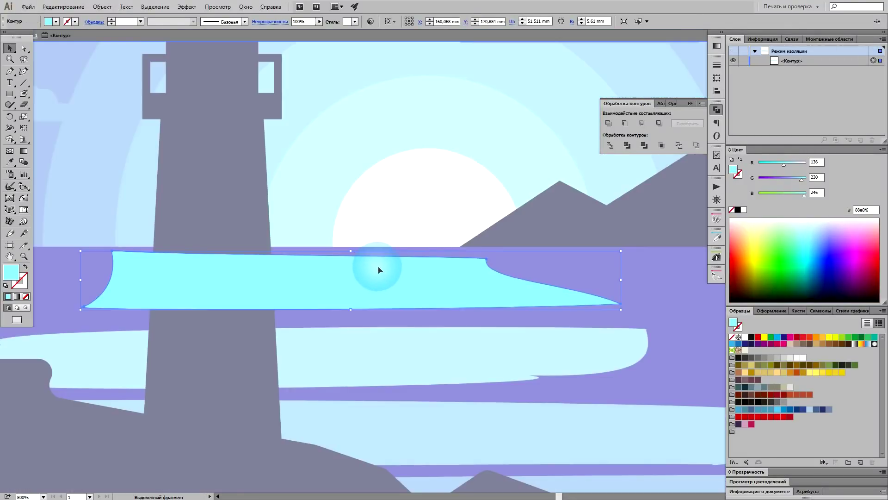
- Raise the wave's upper corner anchors onto the waterline with Direct Selection
key("a")
left_click(487, 260)
left_click_drag(486, 260, 487, 248)
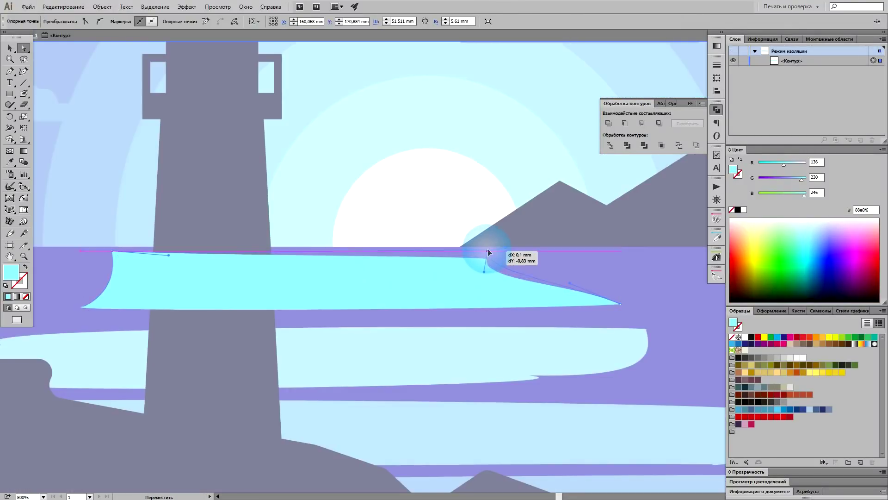
scroll(259, 284, "up", 1)
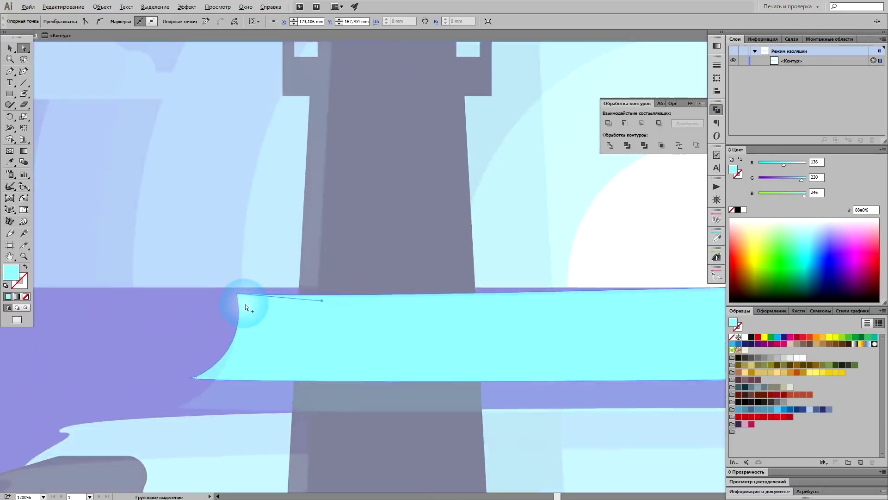
scroll(245, 301, "up", 2)
left_click_drag(230, 293, 239, 279)
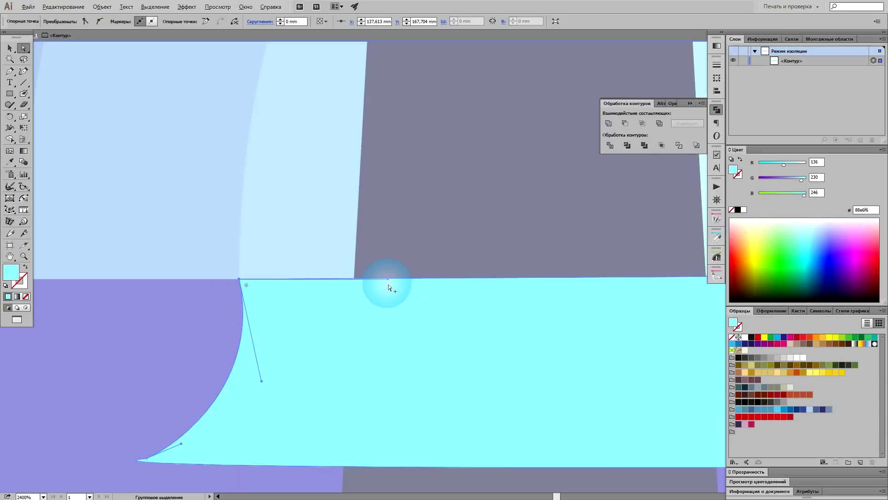
scroll(389, 282, "down", 4)
left_click_drag(524, 311, 363, 301)
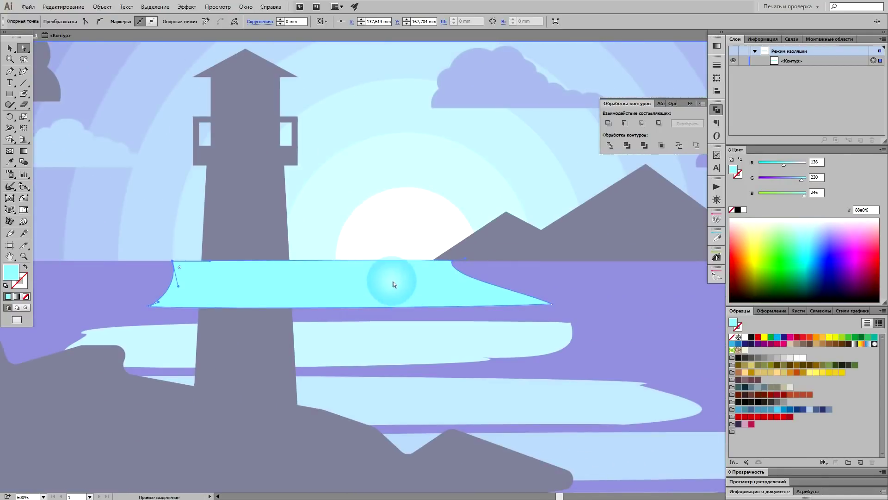
scroll(396, 282, "down", 3)
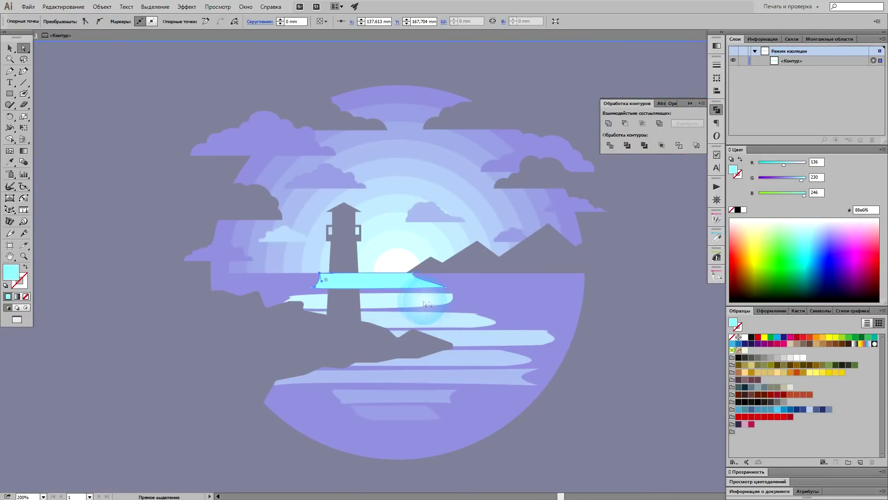
key("v")
scroll(370, 272, "up", 3)
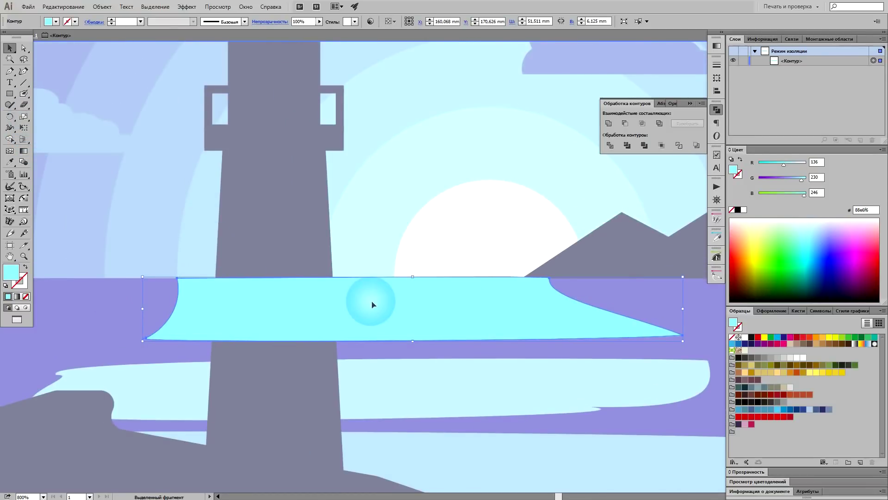
- Duplicate the top cyan wave in front and knife-slice a thin strip off its top
key("ctrl+c")
key("ctrl+f")
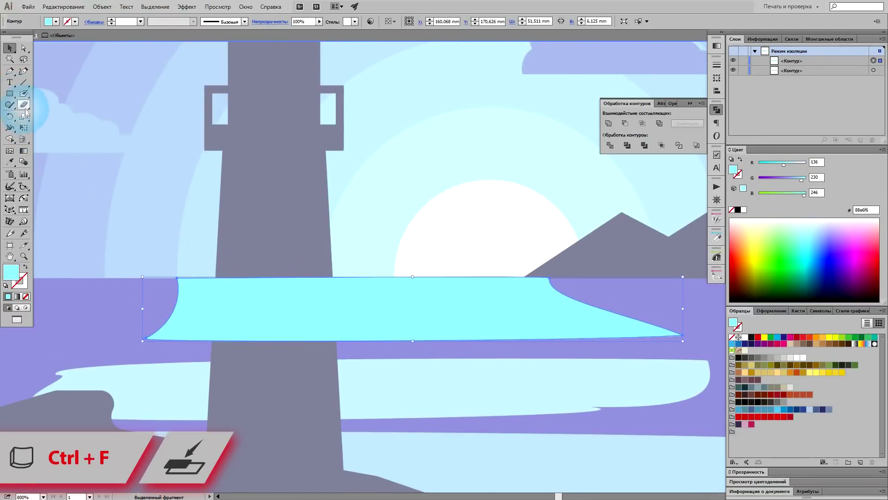
left_click_drag(23, 94, 37, 116)
left_click_drag(176, 278, 620, 295)
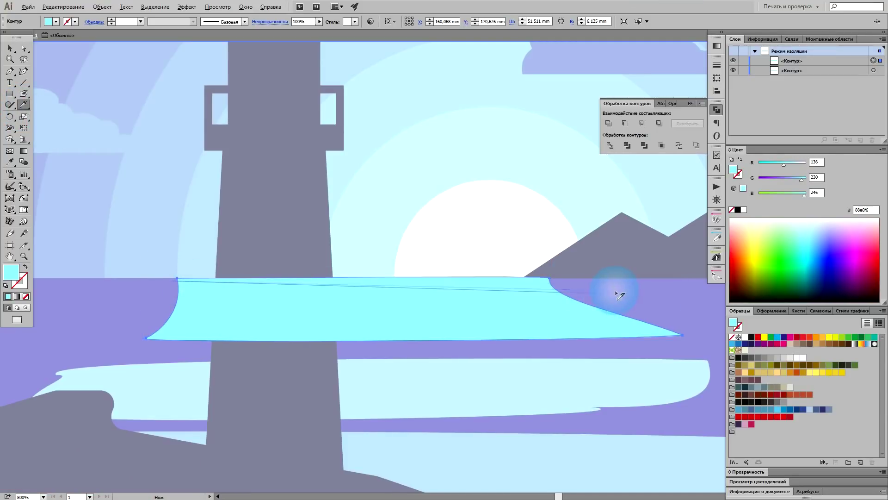
mouse_move(620, 295)
left_mouse_down()
mouse_move(404, 288)
mouse_move(620, 294)
left_mouse_up()
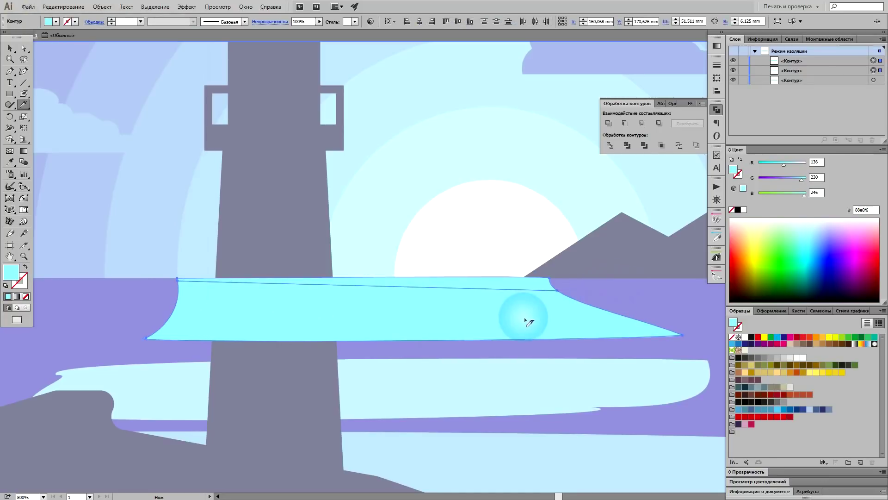
- Make the cut sliver a white highlight and pull its right end shorter
key("a")
left_click(482, 286)
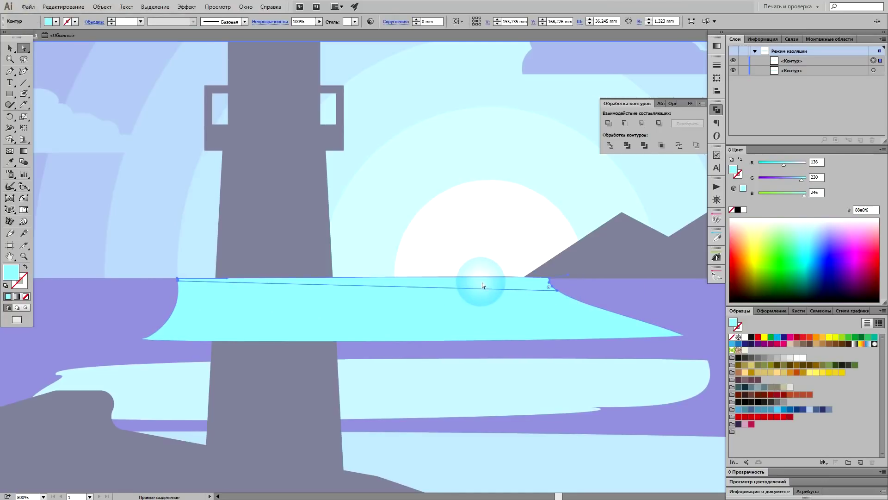
key("Delete")
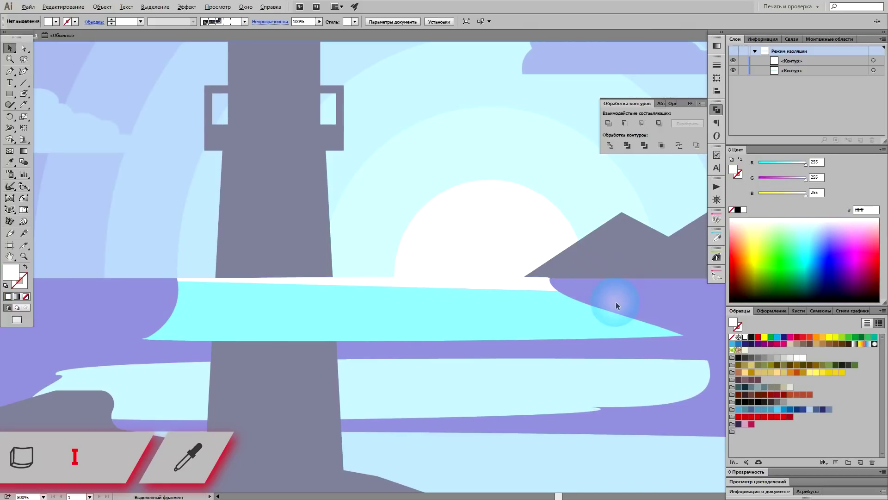
scroll(615, 303, "down", 3)
scroll(465, 301, "up", 7)
key("ctrl+z")
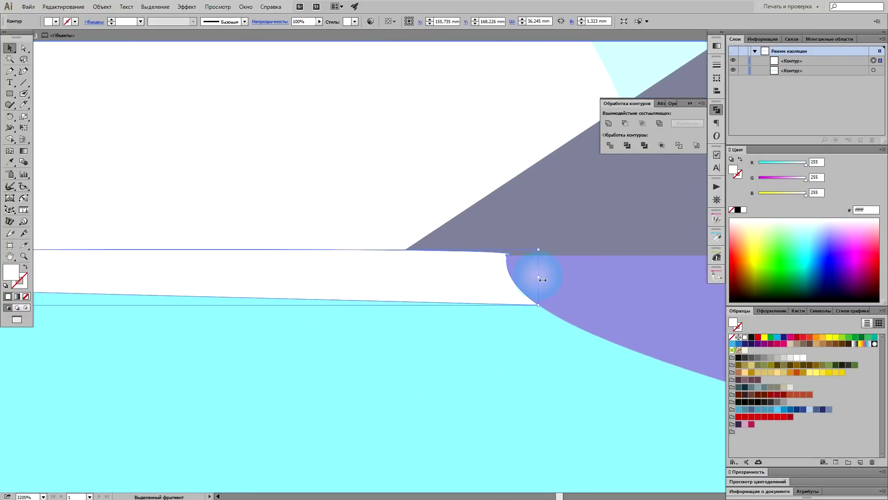
left_click_drag(542, 279, 437, 278)
scroll(417, 268, "down", 8)
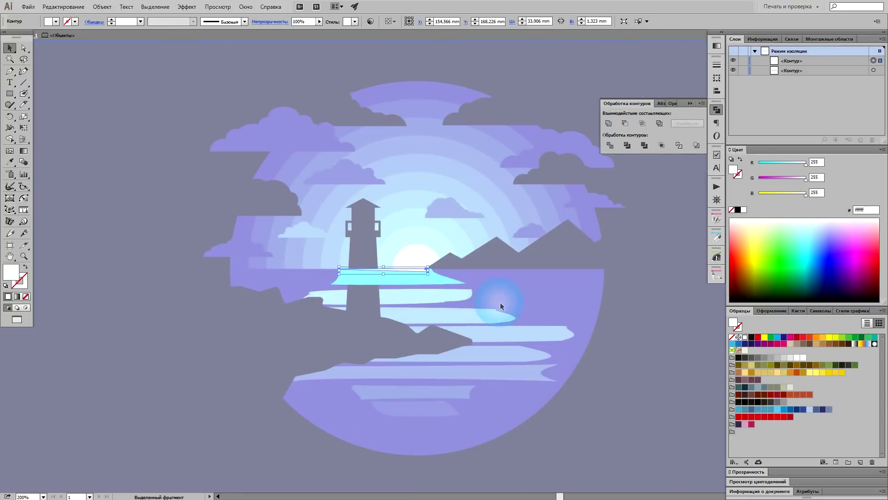
- Leave isolation mode to view the whole scene
double_click(587, 309)
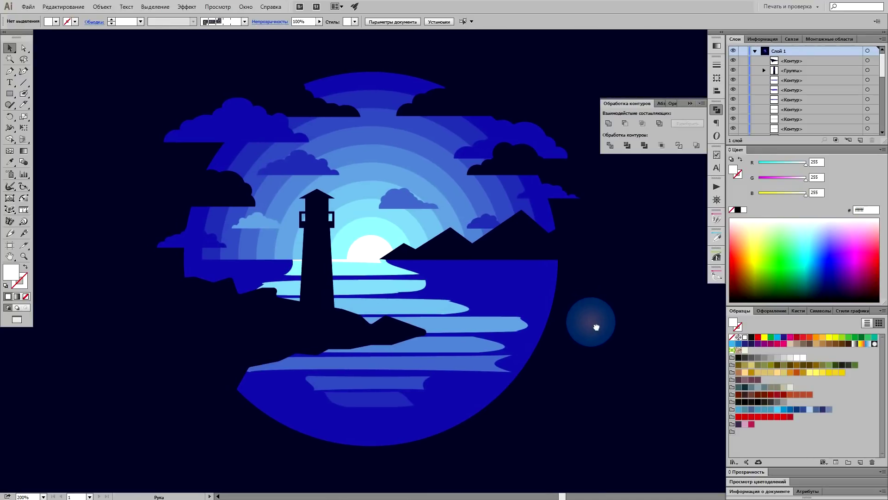
left_click_drag(598, 329, 588, 325)
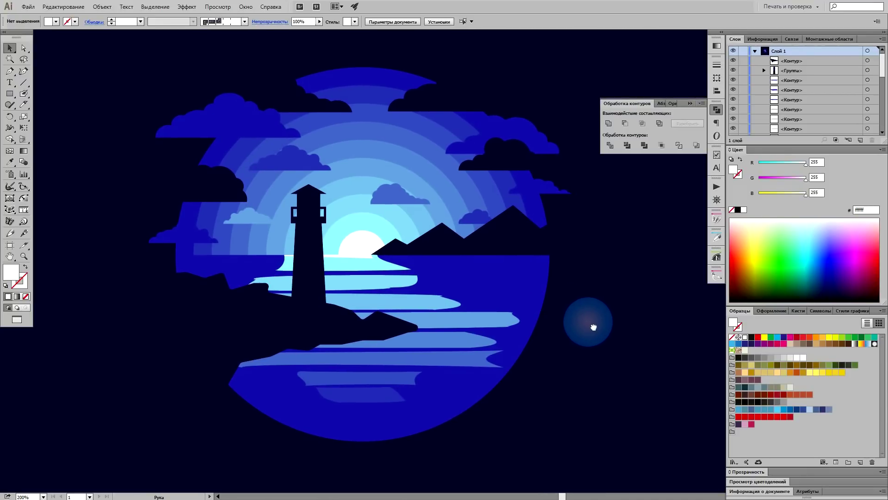
left_click_drag(588, 326, 584, 338)
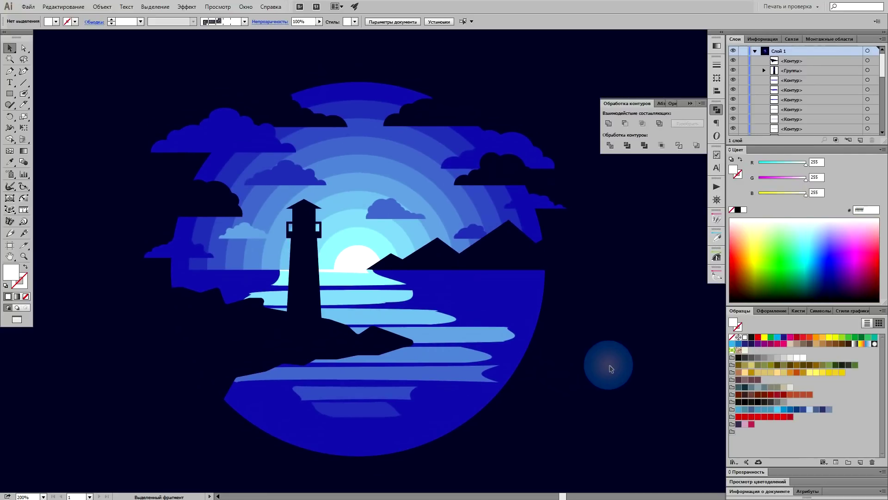
left_click(359, 256)
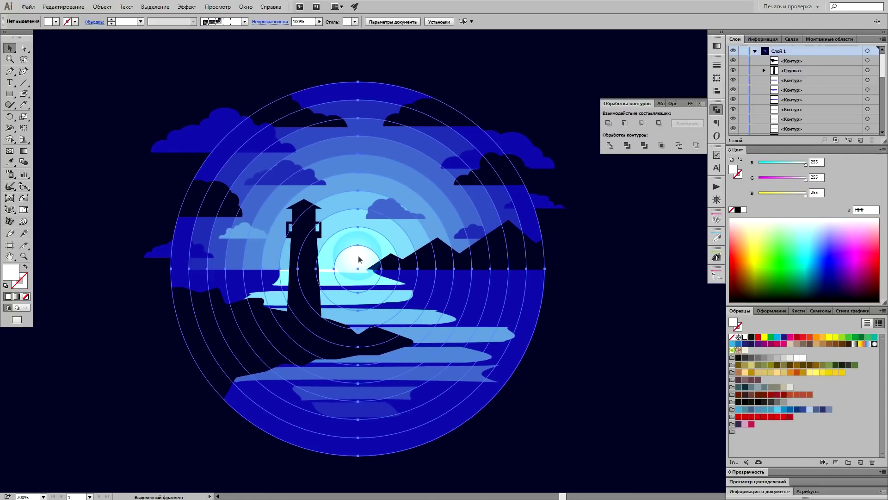
- Duplicate the white sun circle in place and enlarge the copy to about 23 mm
left_click_drag(360, 259, 350, 282)
double_click(348, 280)
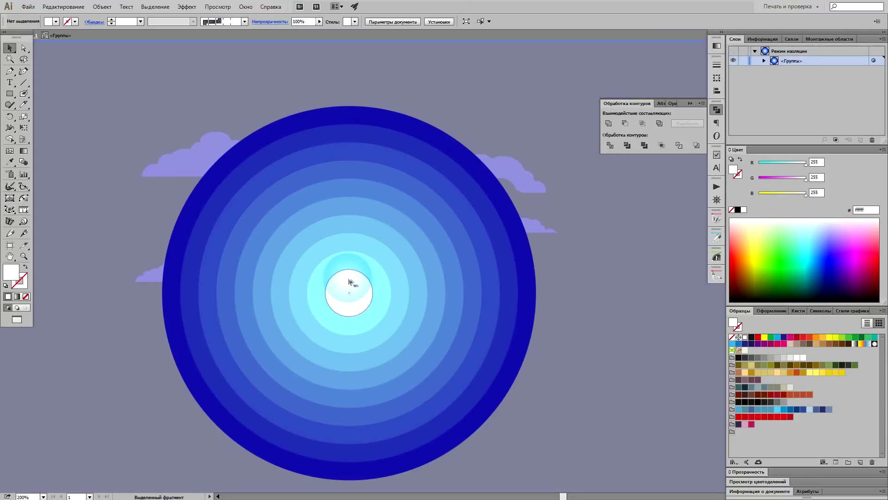
left_click(359, 287)
scroll(358, 287, "up", 2)
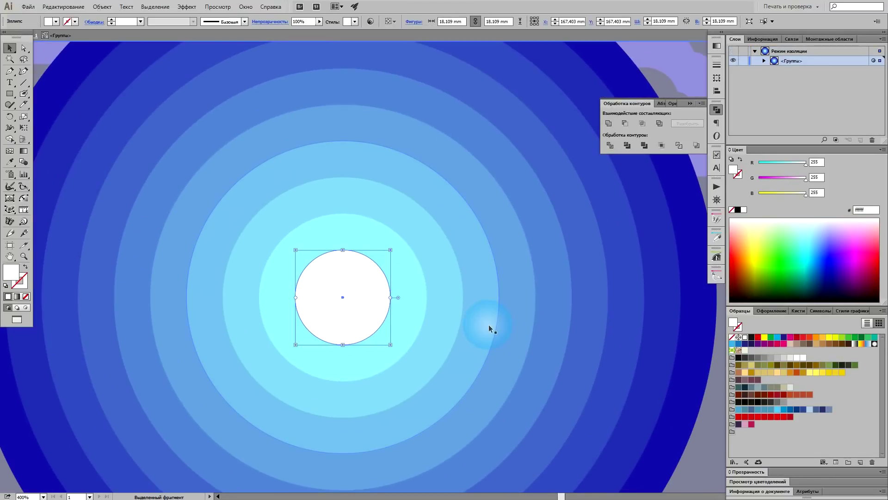
key("ctrl+c")
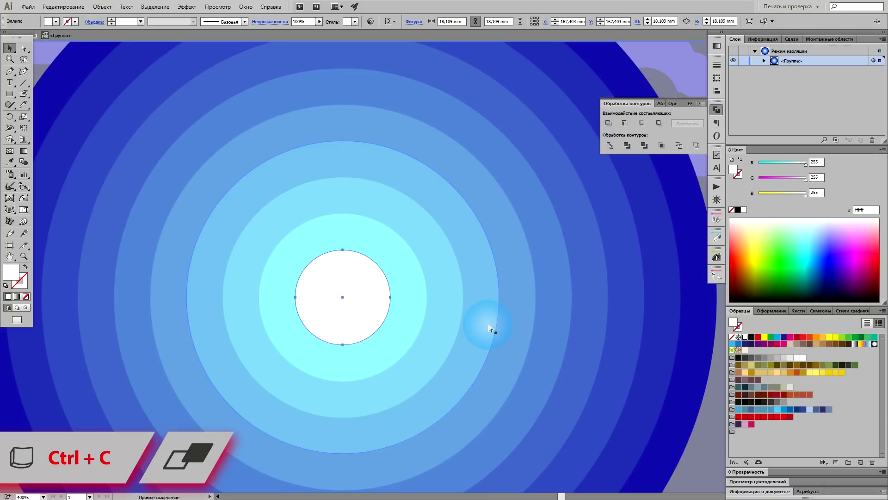
key("ctrl+f")
left_click_drag(395, 254, 410, 239)
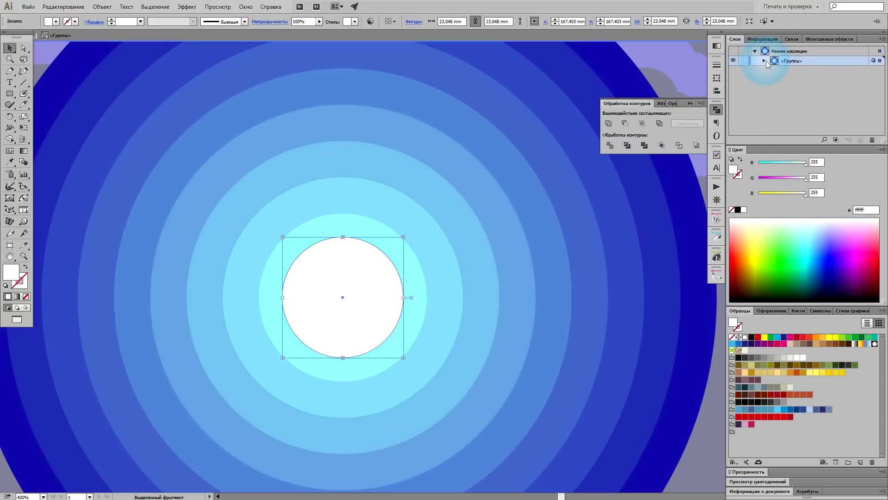
- Move the enlarged circle behind the original sun in the Layers panel
left_click(764, 61)
left_click_drag(853, 73, 844, 89)
left_click(378, 299)
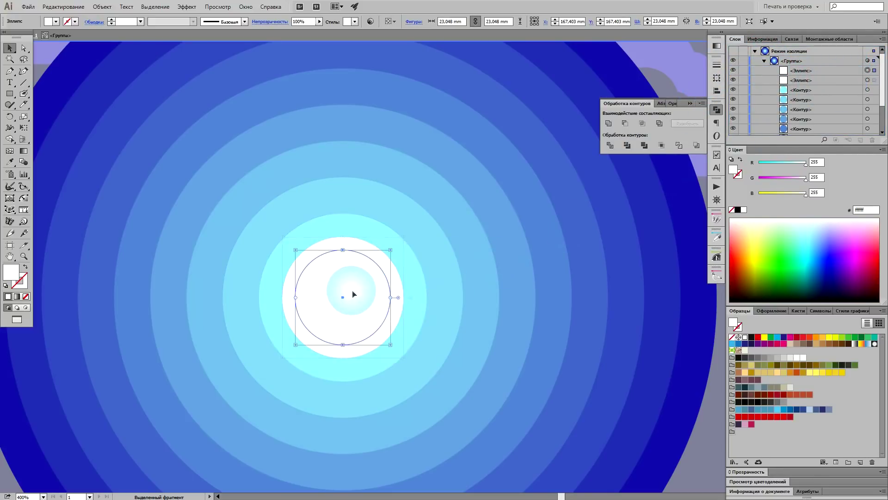
scroll(352, 296, "up", 1, "alt")
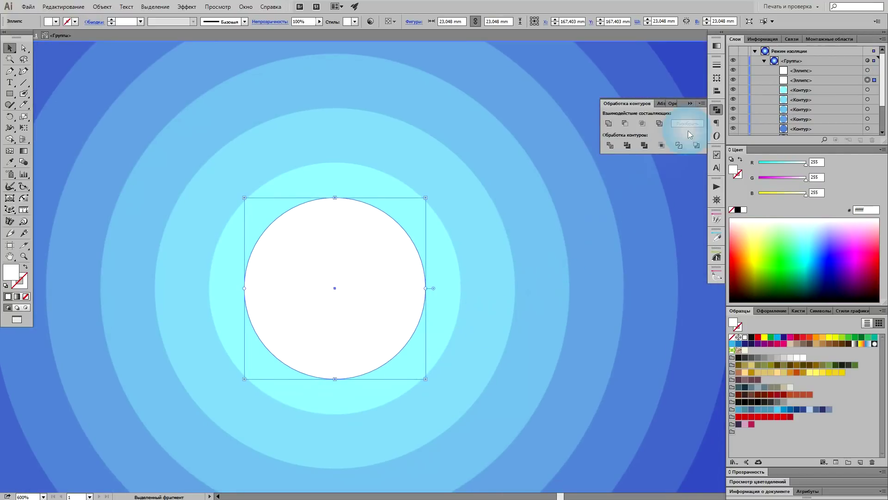
left_click(716, 50)
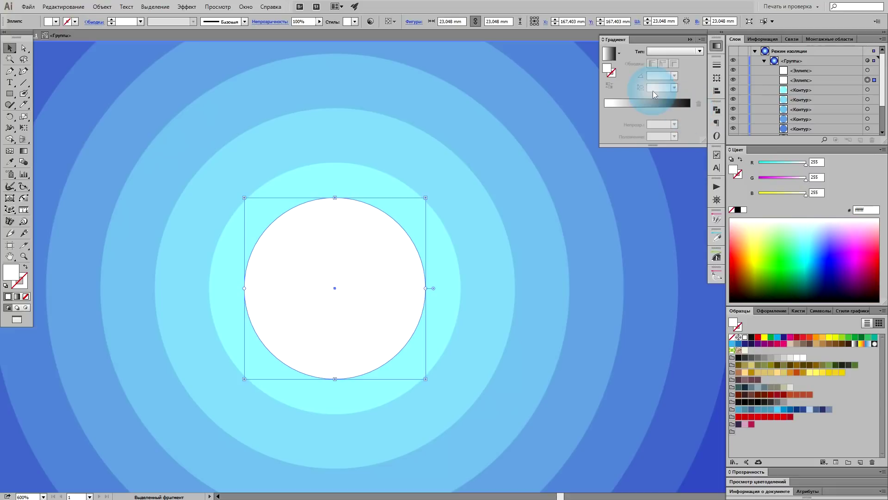
- Fill the circle with a reversed radial gradient and save the ring's cyan as a swatch
left_click(855, 344)
left_click(690, 54)
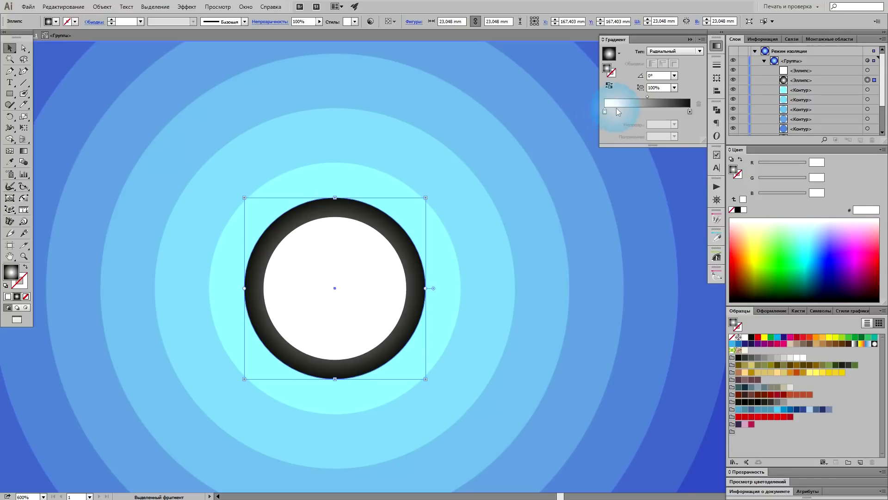
left_click(611, 87)
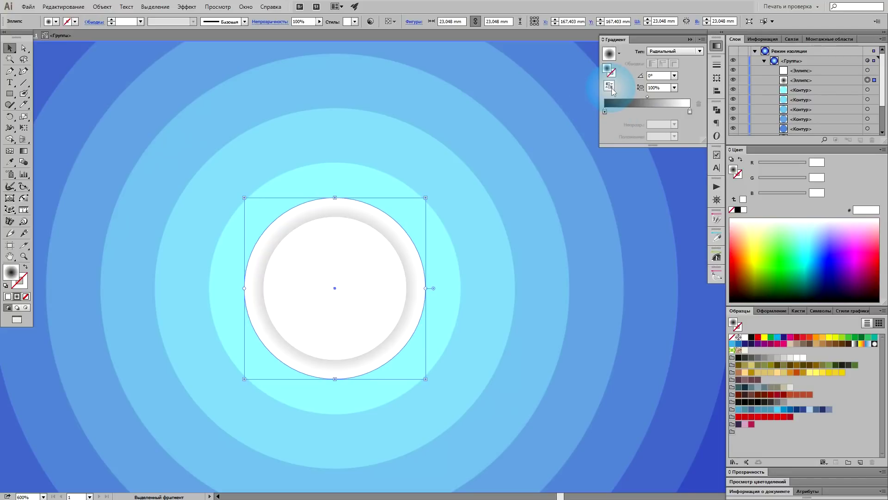
left_click(434, 245)
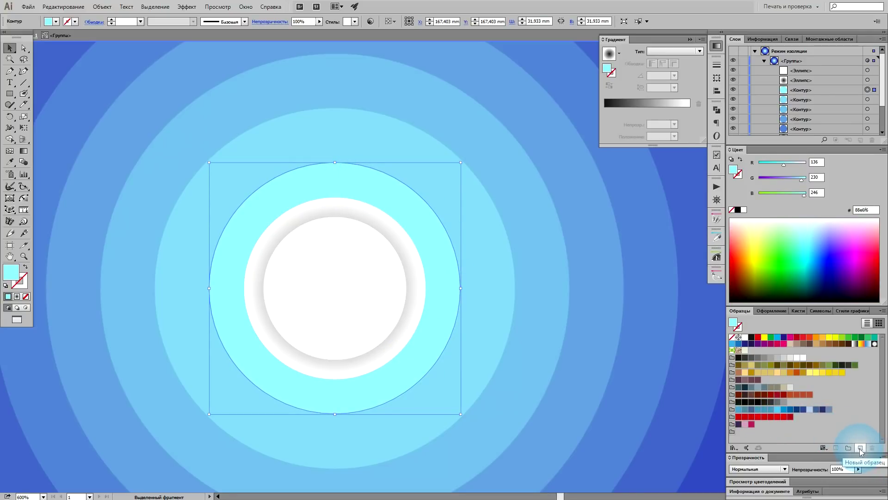
left_click(79, 174)
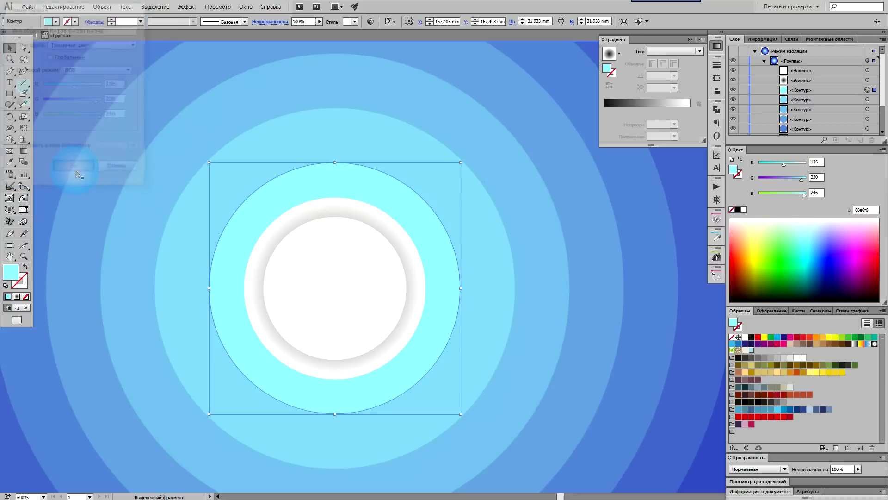
left_click(413, 263)
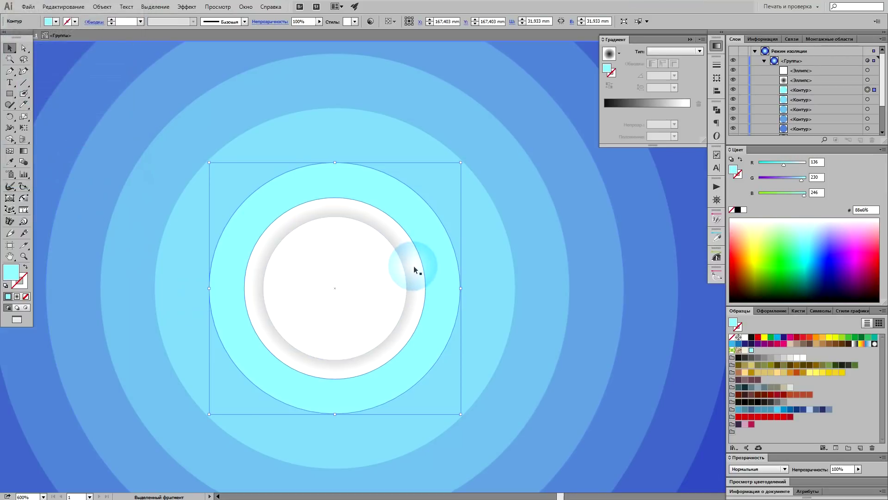
- Set gradient stops to white and the saved cyan, push the midpoint outward, enlarge to 24.088 mm
left_click_drag(756, 354, 691, 112)
left_click(603, 119)
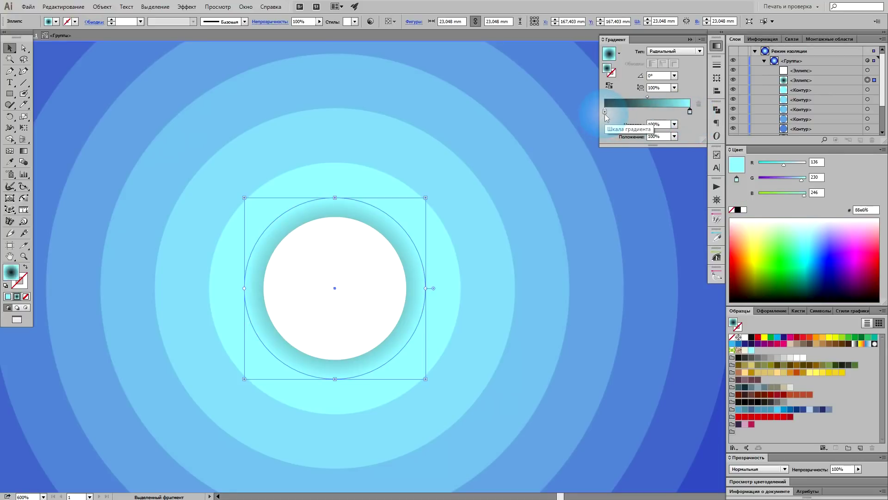
left_click(604, 112)
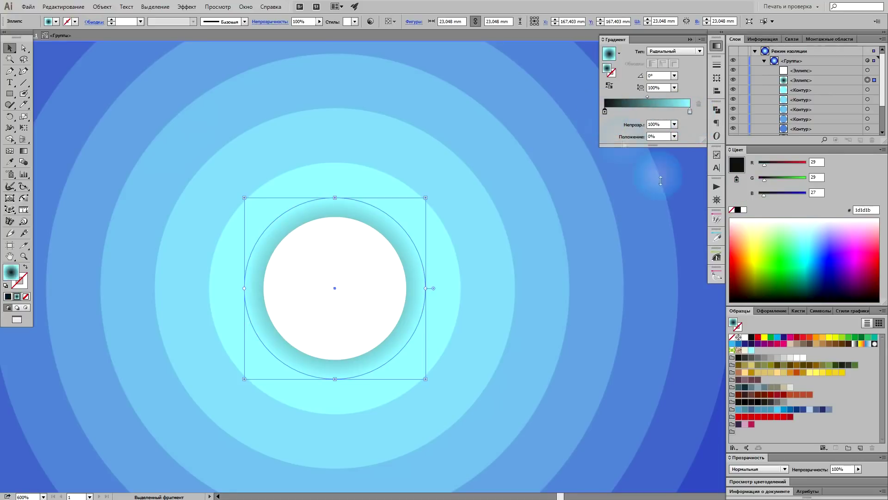
left_click(748, 210)
left_click_drag(647, 98, 677, 98)
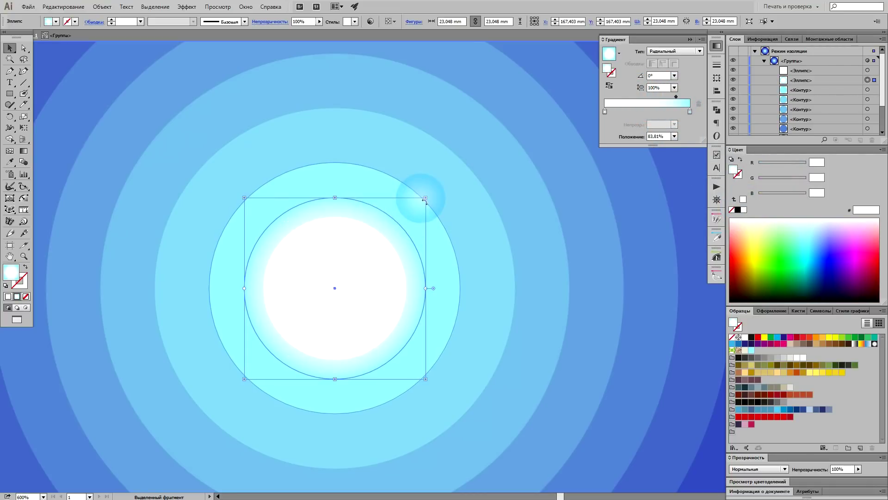
left_click_drag(430, 202, 382, 271)
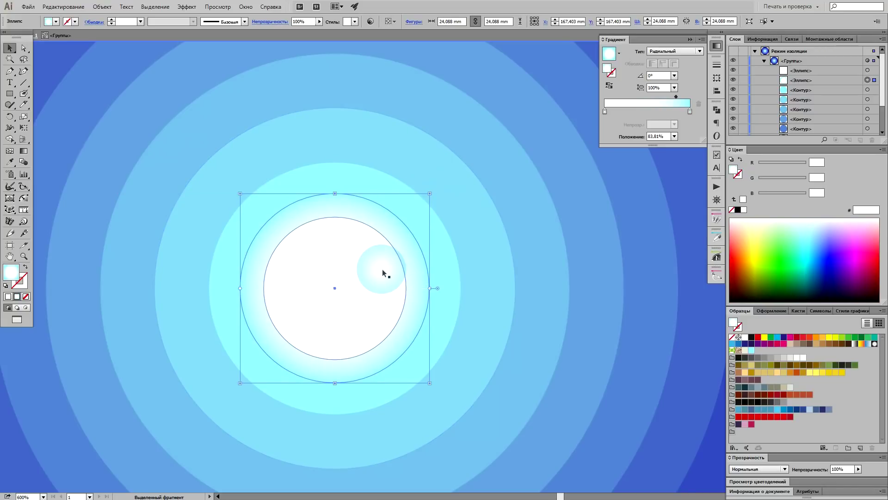
- Exit the group to view the whole scene with the glowing sun
scroll(382, 273, "down", 4)
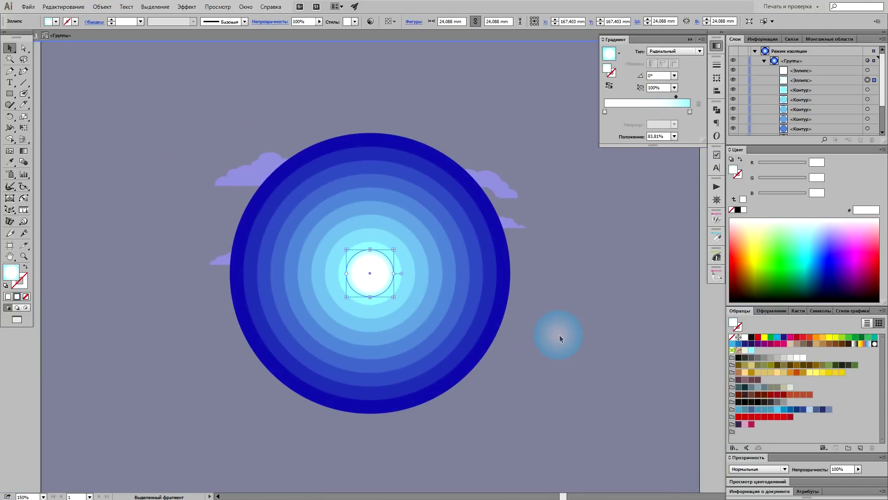
double_click(560, 338)
scroll(395, 278, "up", 3)
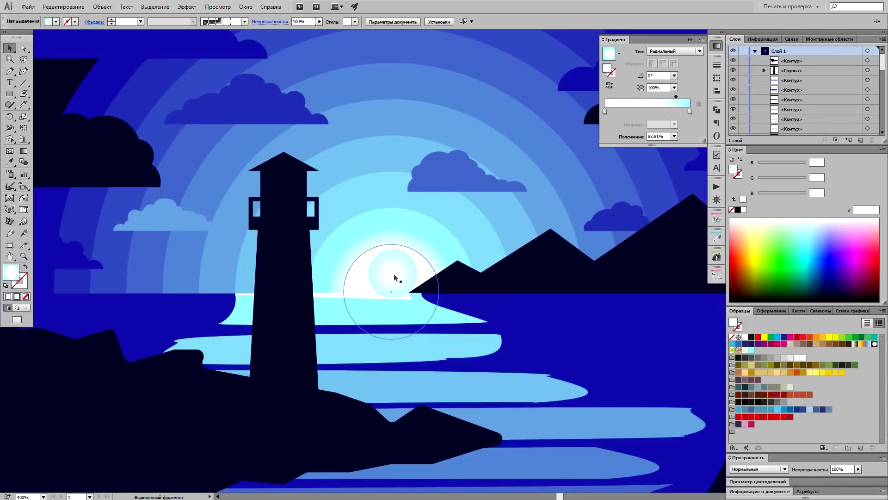
scroll(481, 283, "down", 2)
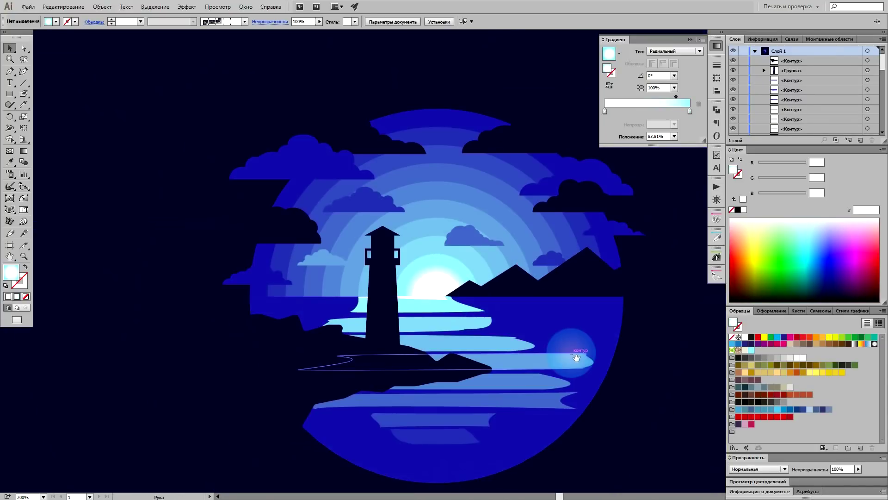
scroll(472, 282, "up", 2)
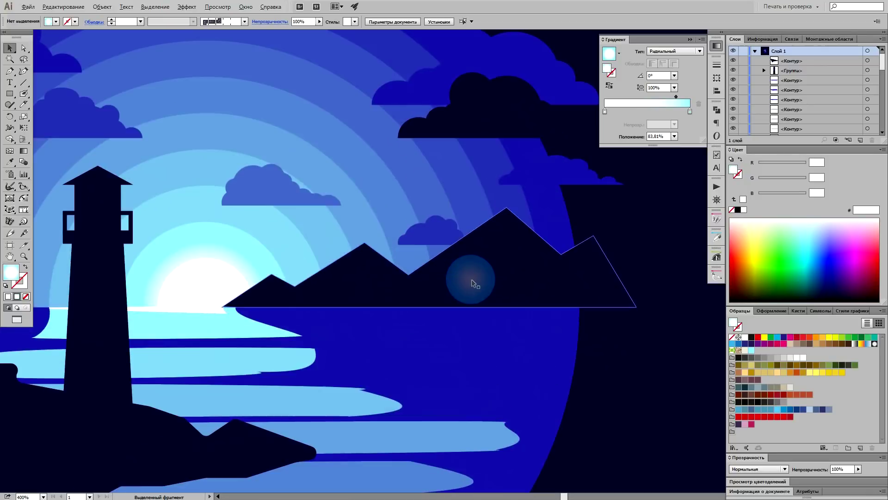
- Draw a closed zigzag snow-cap outline over the small left mountain peak
scroll(471, 282, "up", 1)
scroll(168, 293, "up", 1)
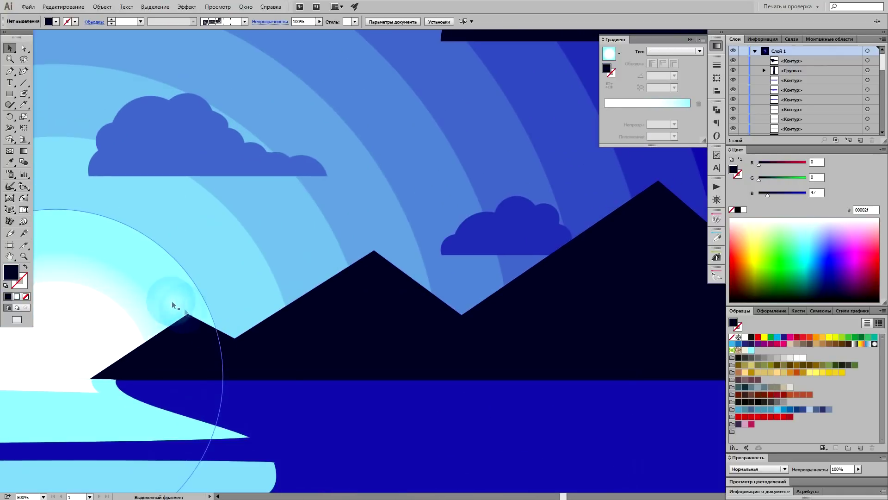
left_click_drag(169, 303, 201, 273)
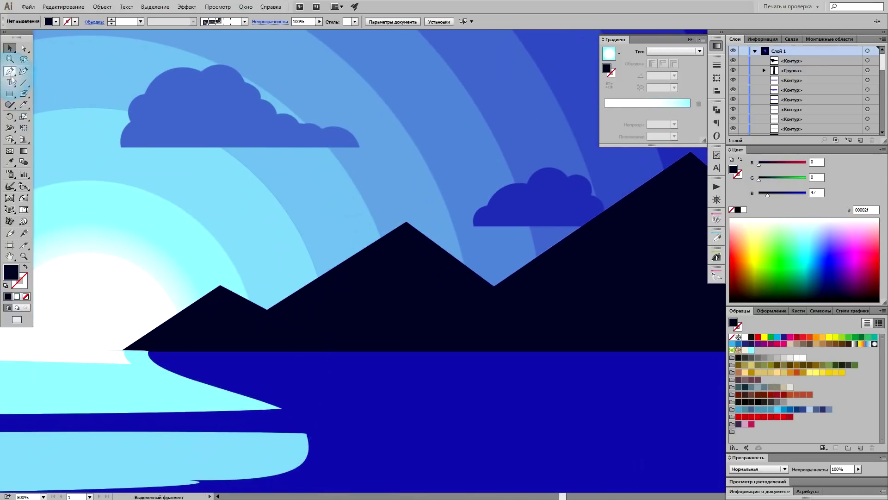
left_click(10, 71)
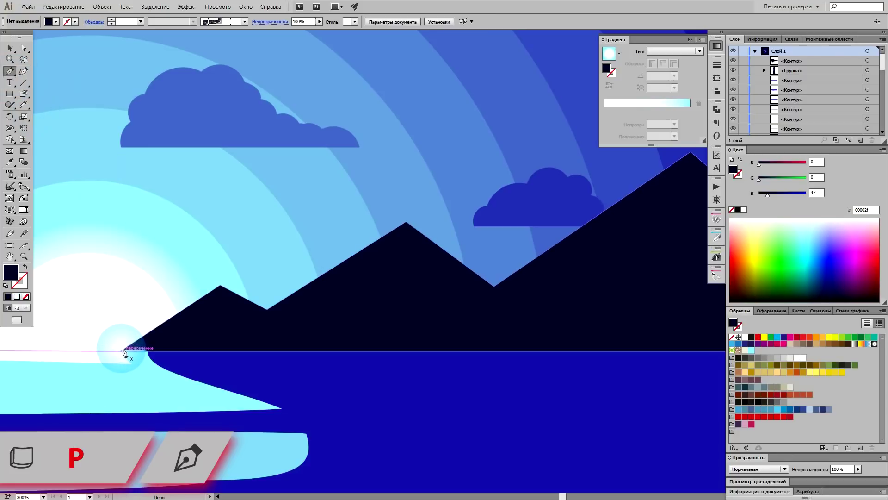
scroll(135, 353, "up", 2)
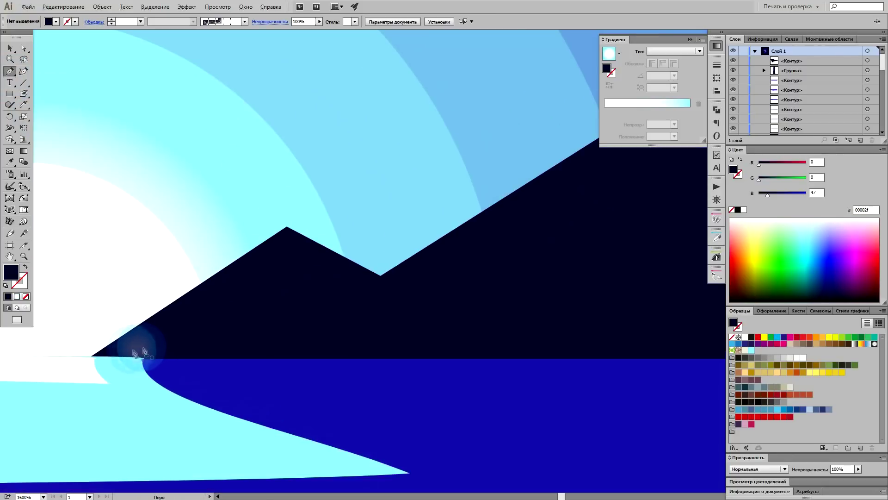
left_click(92, 358)
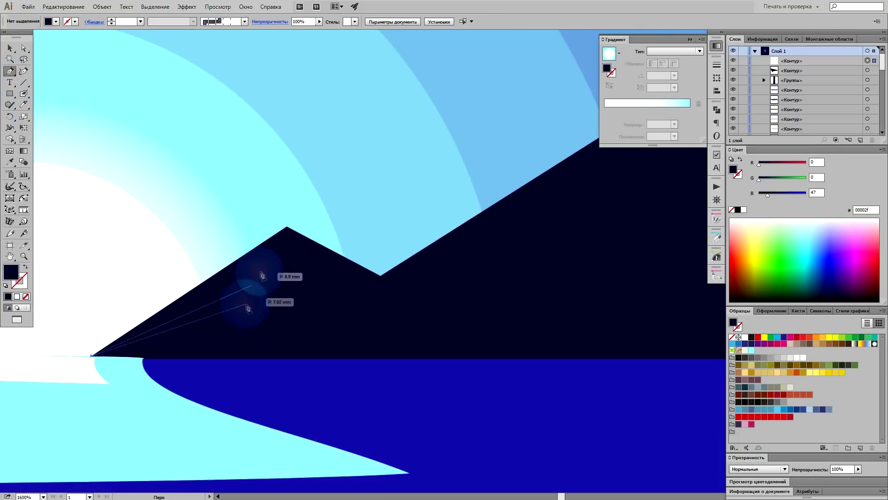
left_click(286, 226)
left_click(327, 261)
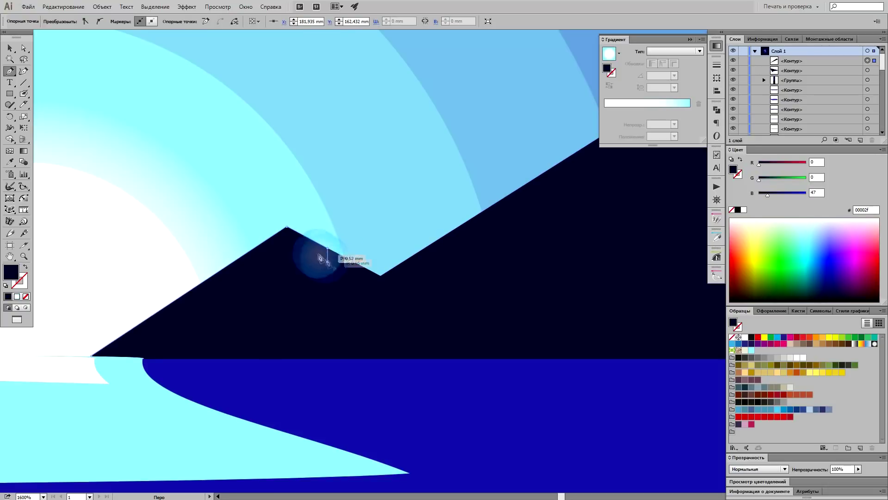
left_click(309, 258)
left_click(296, 240)
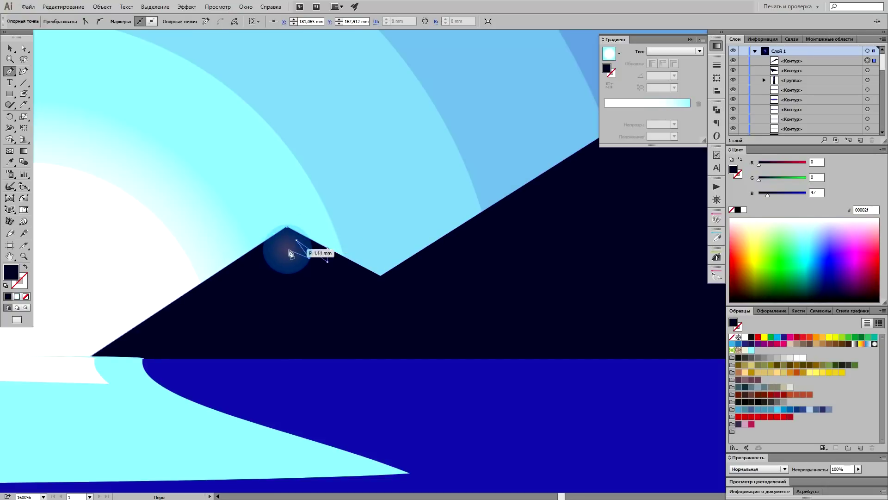
left_click(252, 263)
left_click(248, 280)
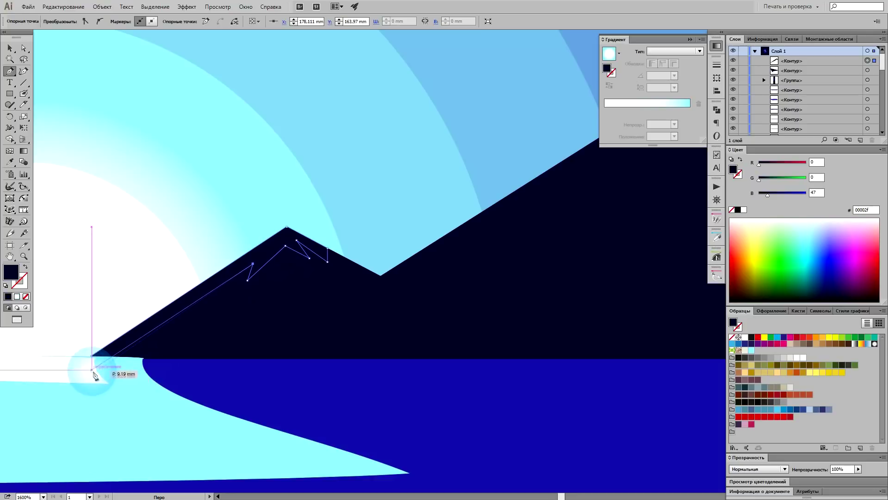
left_click(92, 356)
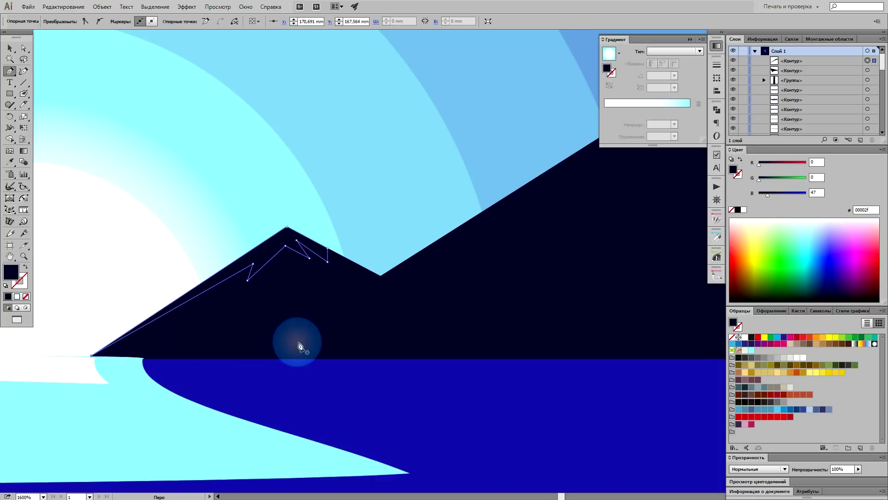
- Fill the snow cap with a sky-ring blue using the Eyedropper
key("i")
left_click(462, 184)
key("ctrl+minus")
key("ctrl+minus")
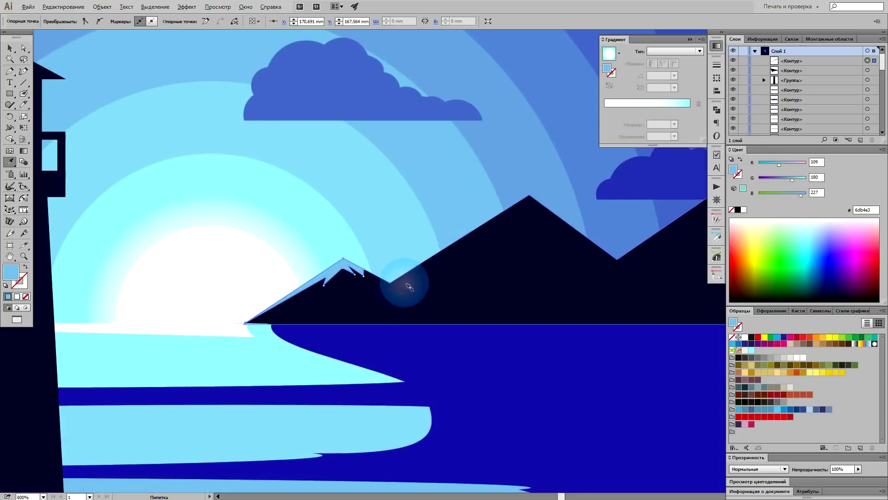
left_click(554, 85)
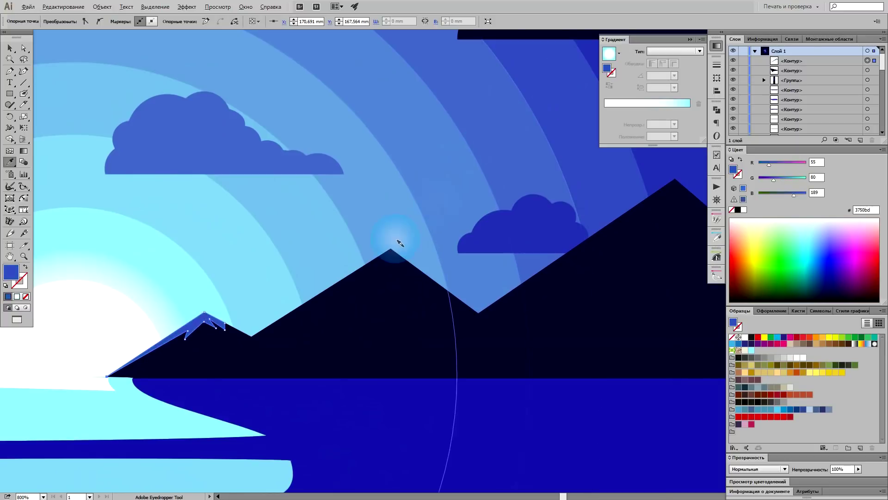
scroll(399, 243, "down", 1)
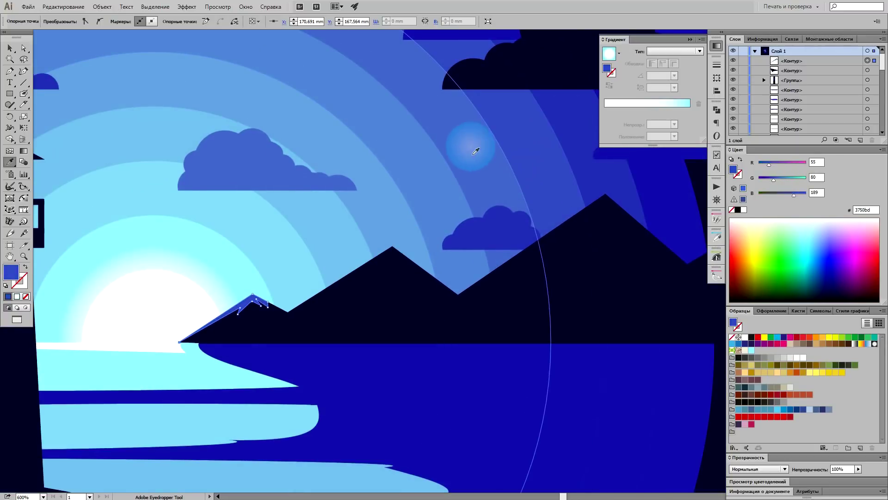
left_click(418, 153)
left_click(472, 139)
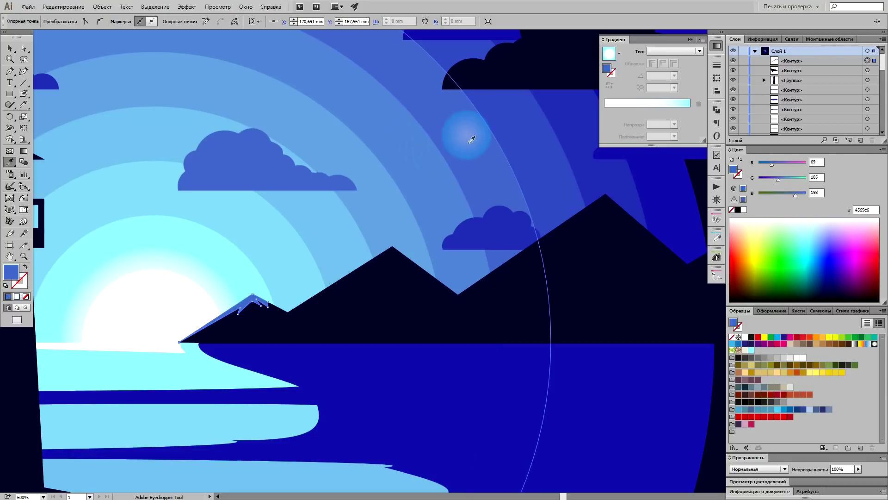
- Return to the Selection tool, zoom out, and select the water shape
key("ctrl+minus")
key("ctrl+minus")
key("v")
left_click(503, 384)
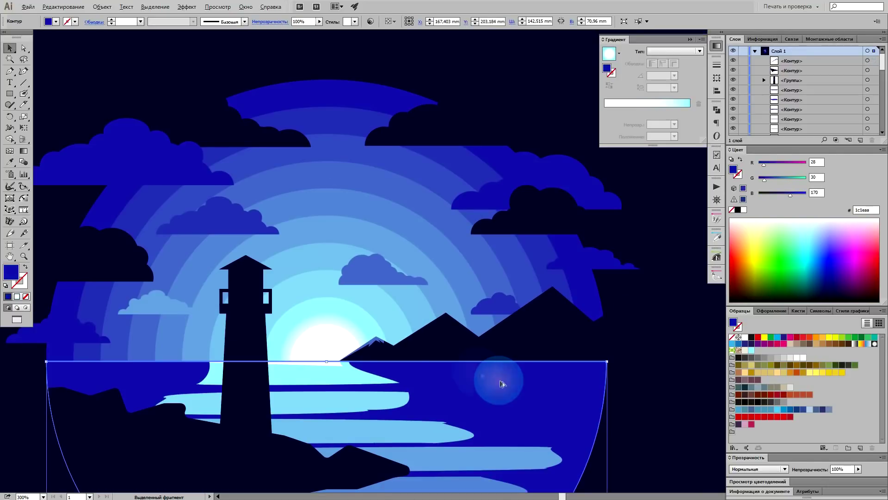
scroll(456, 363, "up", 1)
scroll(460, 342, "up", 2)
scroll(460, 341, "up", 1)
- Draw a closed jagged highlight shape along the middle mountain's left ridge
left_click(9, 71)
left_click(186, 340)
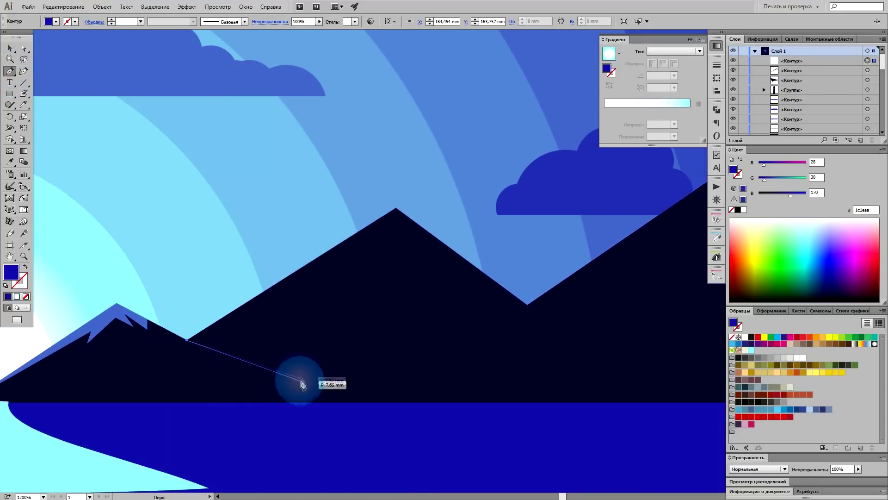
left_click(273, 374)
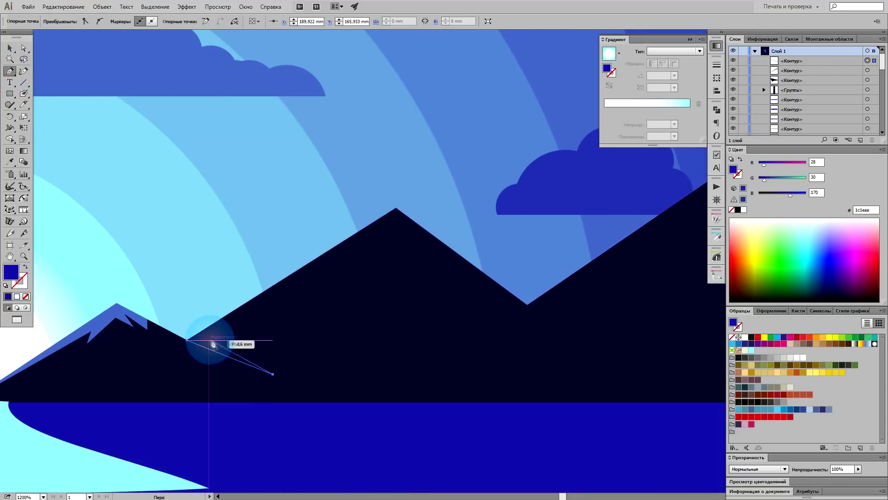
left_click(208, 340)
left_click(347, 247)
left_click(339, 279)
left_click(376, 228)
left_click(381, 247)
left_click(393, 227)
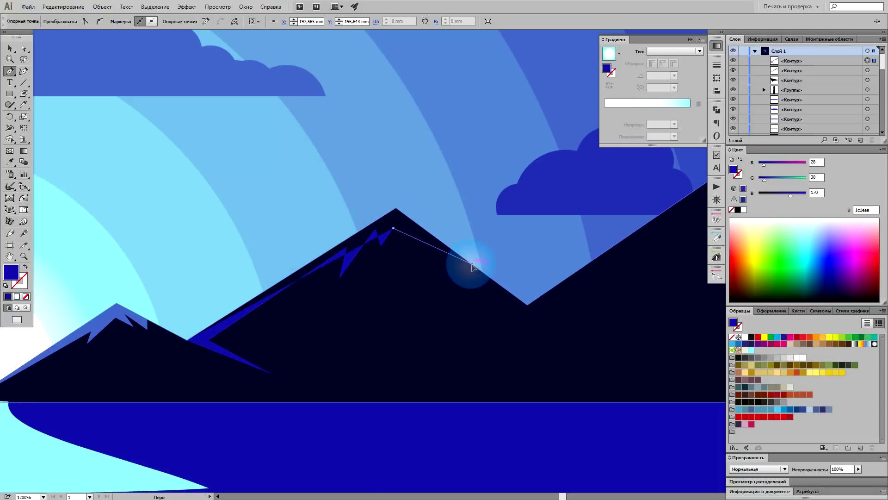
left_click(395, 209)
left_click(189, 341)
- Draw a closed jagged highlight up the tall right mountain's slope and peak
scroll(307, 307, "right", 5)
left_click(292, 284)
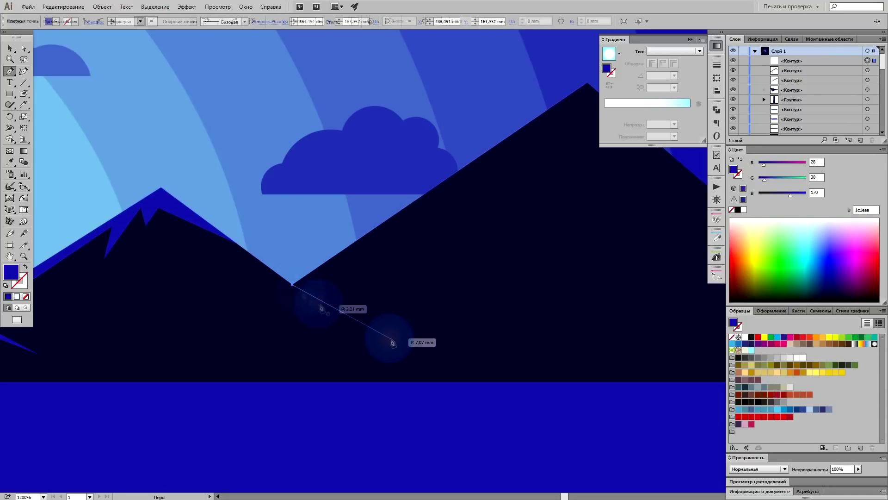
left_click(387, 332)
left_click(366, 313)
left_click(475, 316)
left_click(354, 301)
left_click(351, 273)
left_click(370, 246)
scroll(420, 207, "right", 5)
left_click(258, 291)
left_click(358, 226)
left_click(310, 317)
left_click(400, 200)
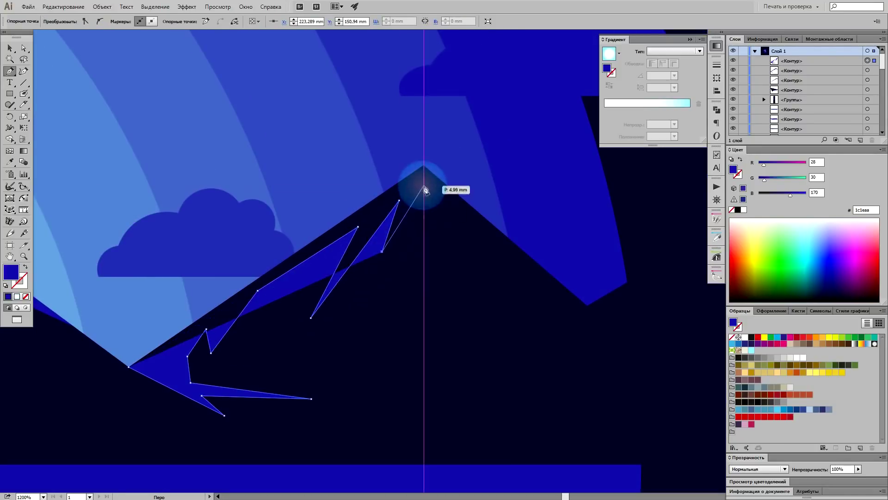
left_click(424, 168)
left_click(531, 253)
left_click(129, 366)
scroll(481, 343, "down", 2)
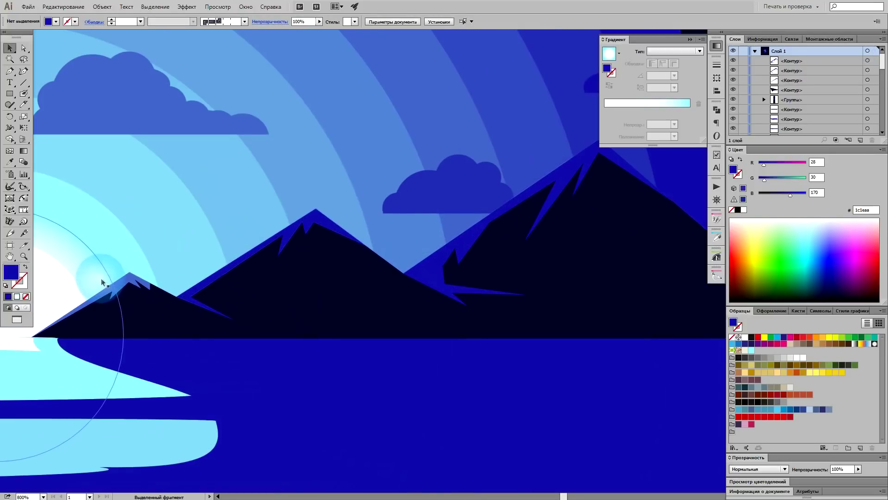
left_click(122, 282)
- Recolour the snow cap and middle ridge highlight with lighter sampled sky-ring blues
key("i")
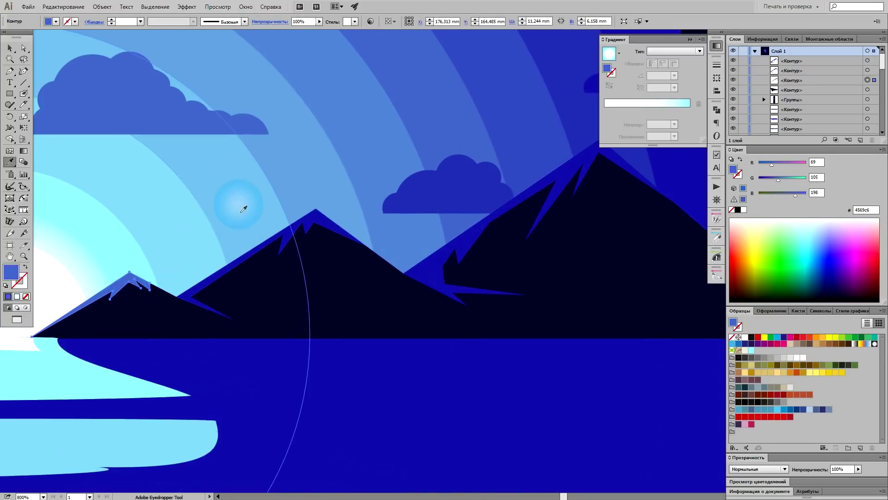
left_click(297, 176)
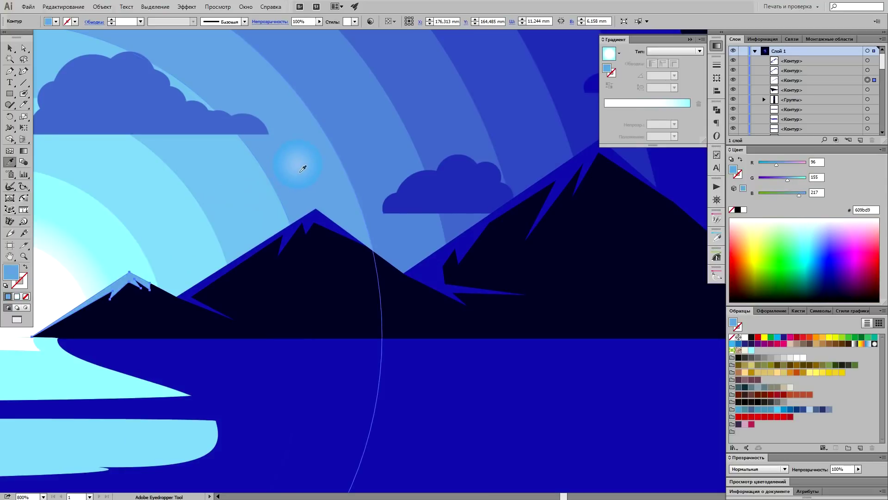
key("v")
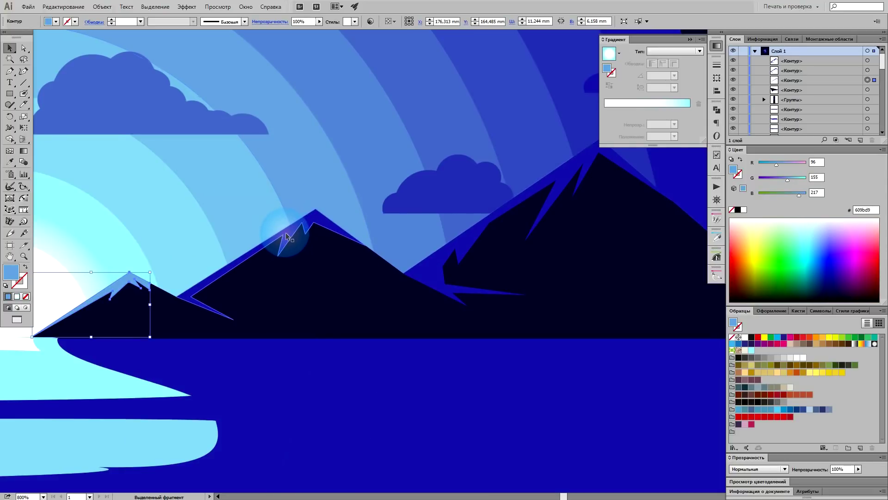
left_click(286, 236)
key("i")
left_click(431, 109)
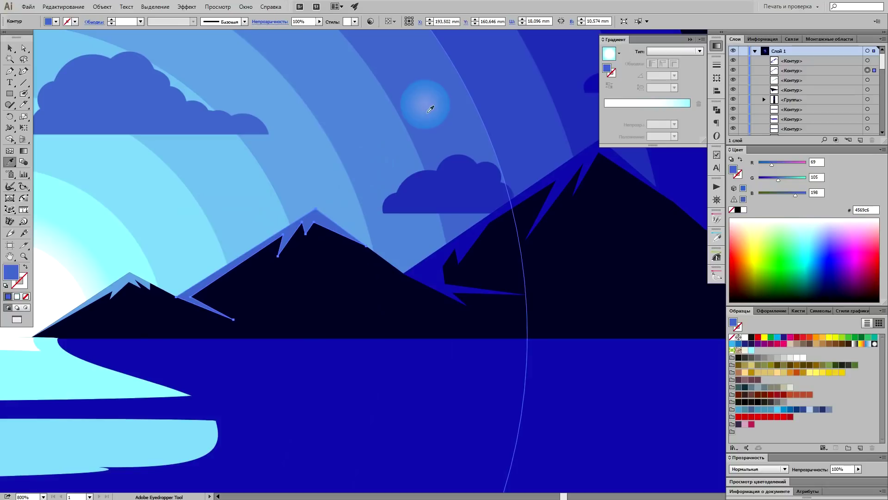
- Give the tall right mountain's highlight a darker sampled sky blue
left_click(481, 70)
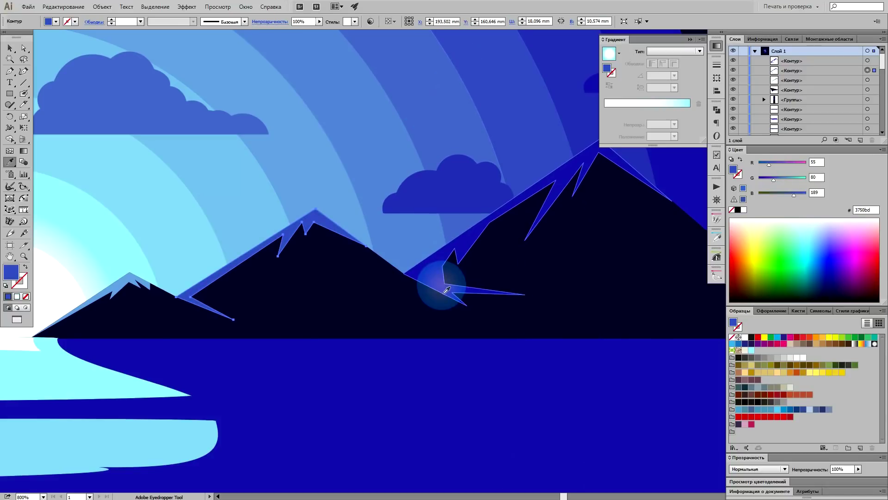
key("v")
left_click(528, 198)
left_click_drag(527, 199, 322, 264)
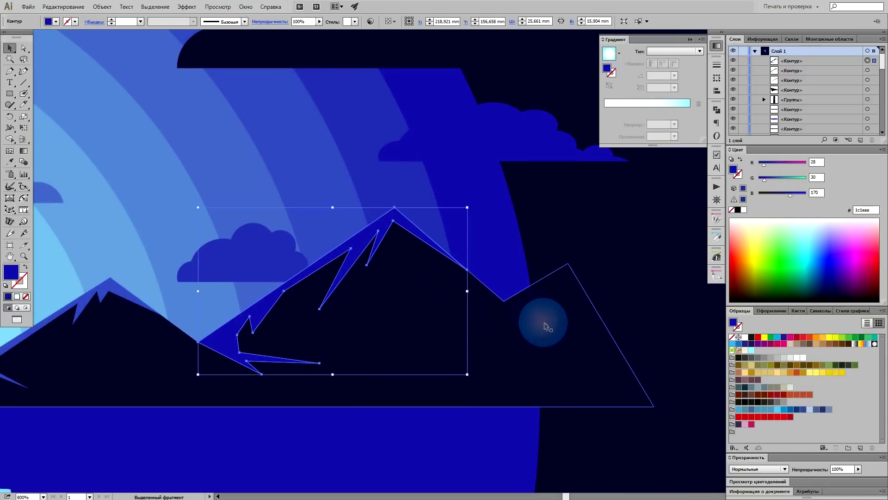
key("i")
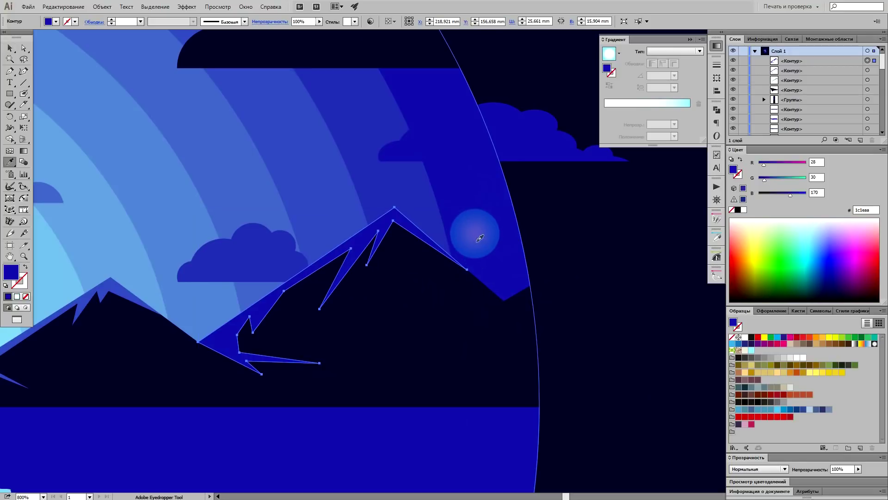
- Deselect everything, reframe the mountains and select the mountains shape
key("v")
key("ctrl+shift+a")
key("ctrl+minus")
key("ctrl+minus")
key("ctrl+minus")
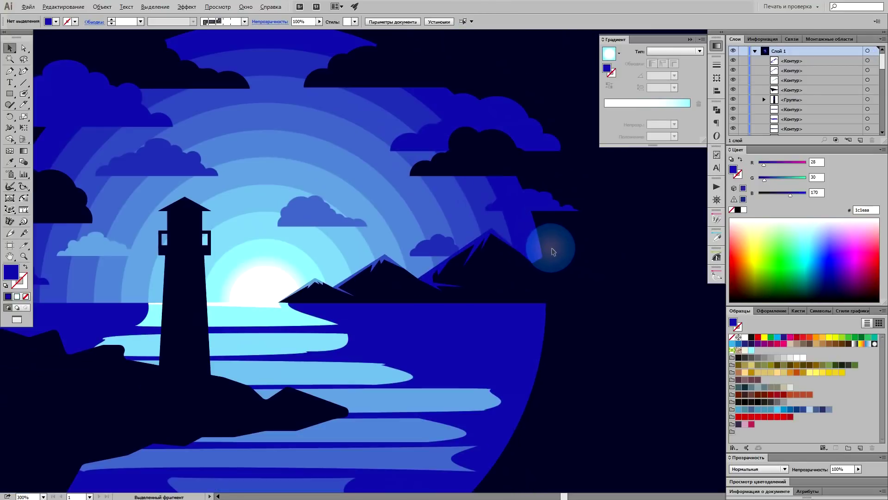
key("ctrl+plus")
left_click(341, 245)
- Paste a copy of the mountains in front and flip it down below the shoreline
scroll(345, 247, "down", 1)
scroll(342, 252, "up", 1)
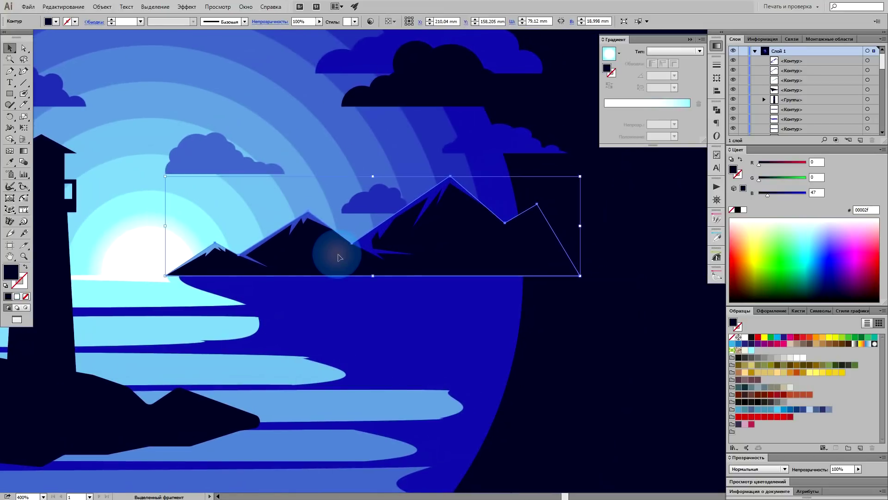
key("ctrl+c")
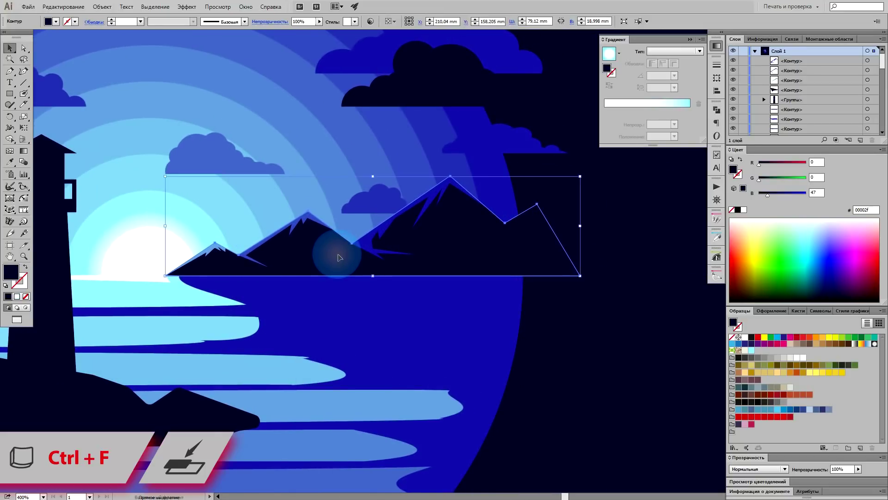
key("ctrl+f")
mouse_move(372, 176)
left_mouse_down()
mouse_move(377, 359)
mouse_move(387, 348)
mouse_move(377, 343)
left_mouse_up()
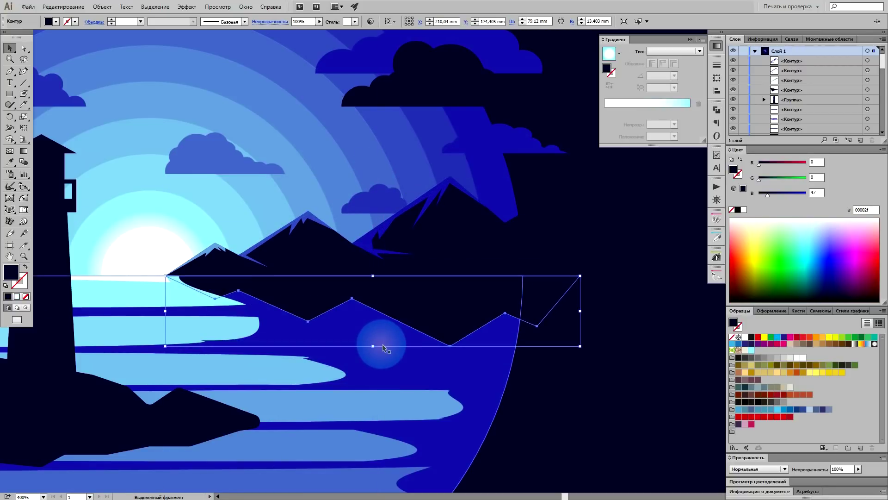
- Fill the flipped mountain reflection with dark navy 000065
key("o")
key("i")
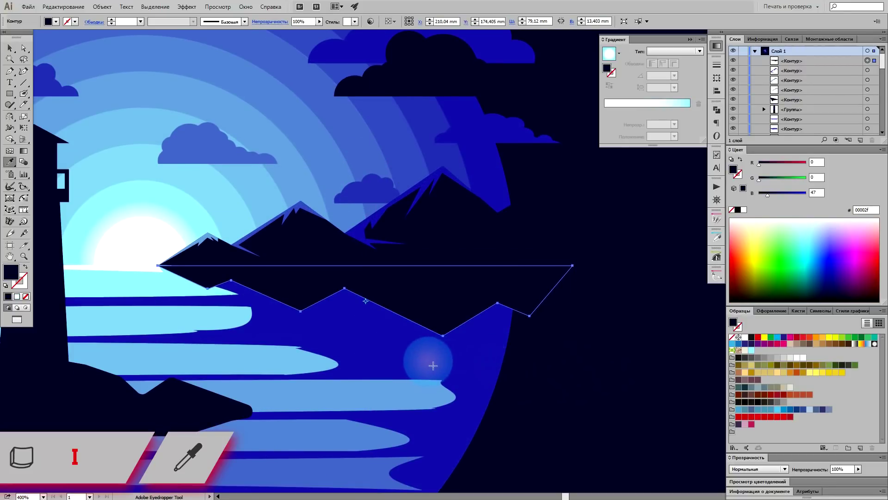
left_click(418, 354)
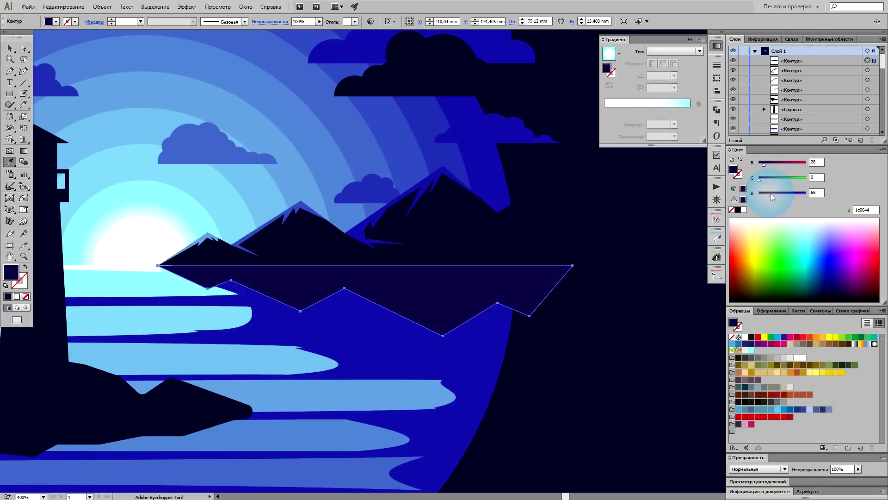
left_click(595, 311)
key("ctrl+plus")
key("ctrl+plus")
key("ctrl+shift+a")
- Draw a thin sliver on the horizon and fill it with a sampled light blue
key("p")
left_click(271, 284)
left_click(491, 301)
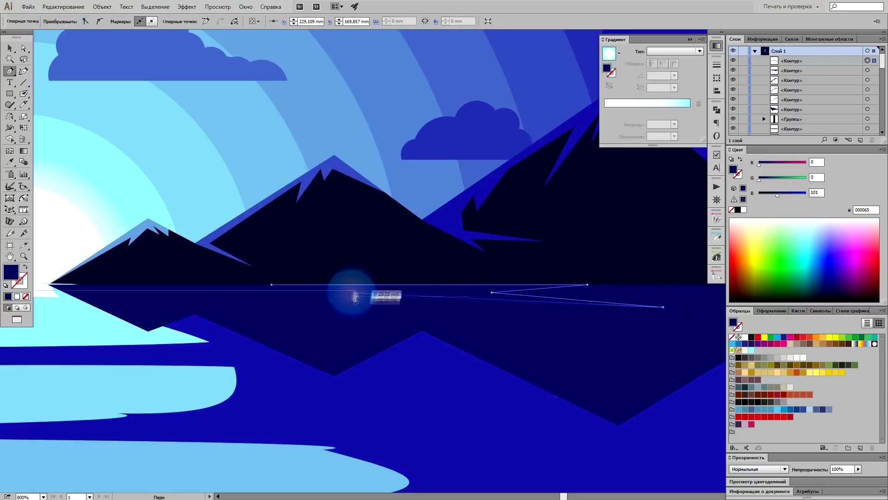
key("i")
left_click(471, 396)
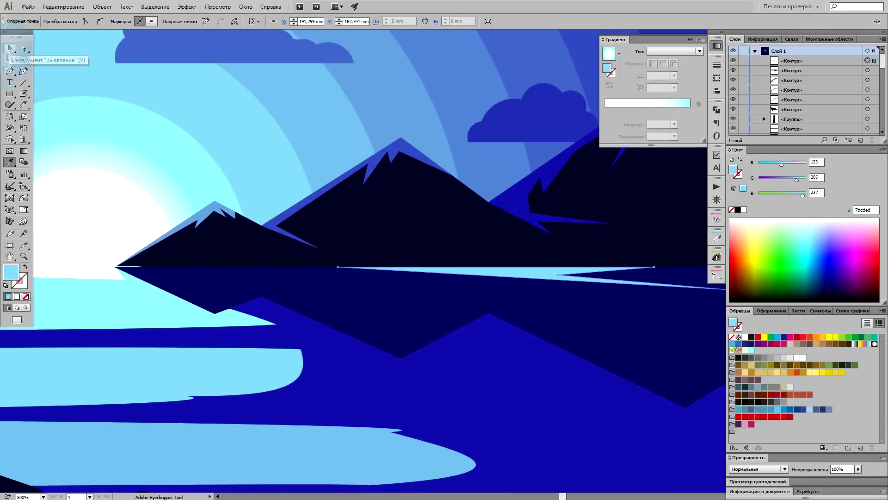
- Draw another streak from the mountain's base across the water
left_click(115, 267)
left_click(198, 276)
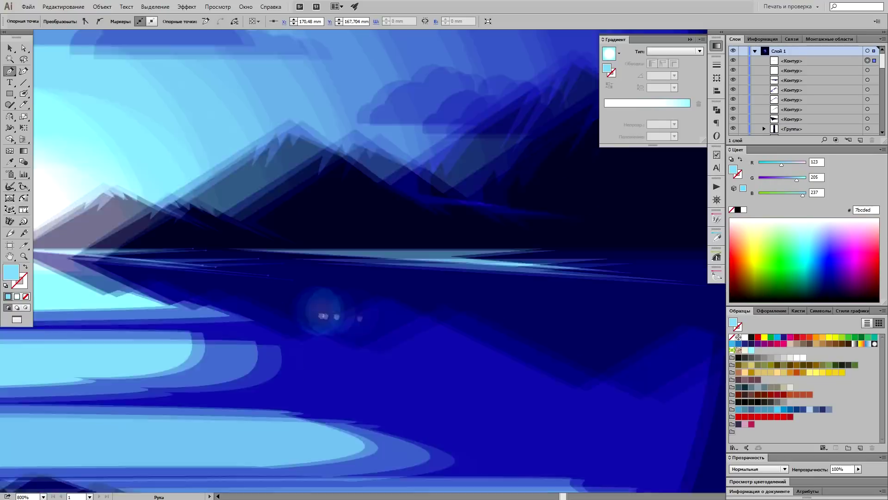
left_click_drag(424, 335, 383, 311)
left_click(556, 313)
left_click(309, 288)
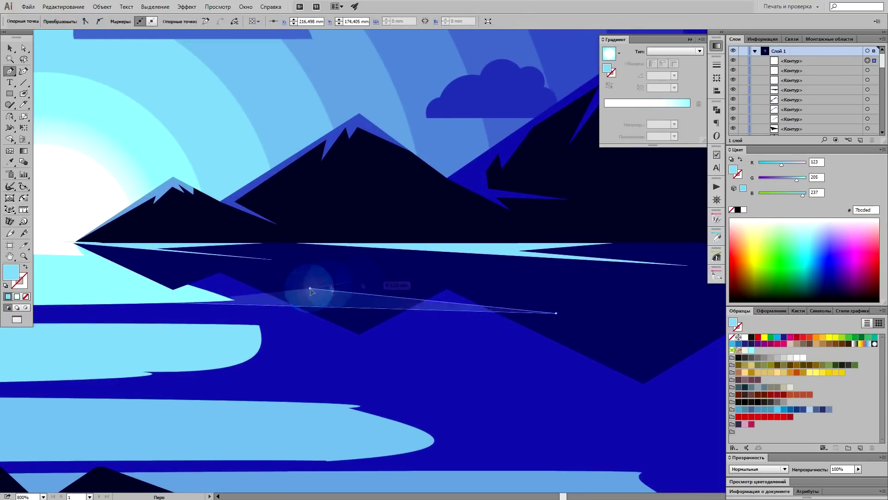
key("ctrl+minus")
key("ctrl+minus")
key("ctrl+minus")
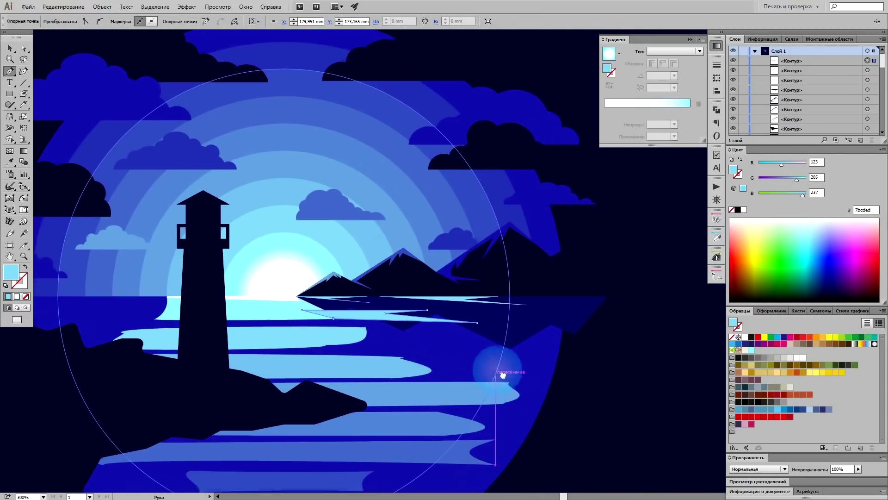
left_click_drag(486, 367, 584, 347)
key("ctrl+plus")
key("ctrl+plus")
key("ctrl+plus")
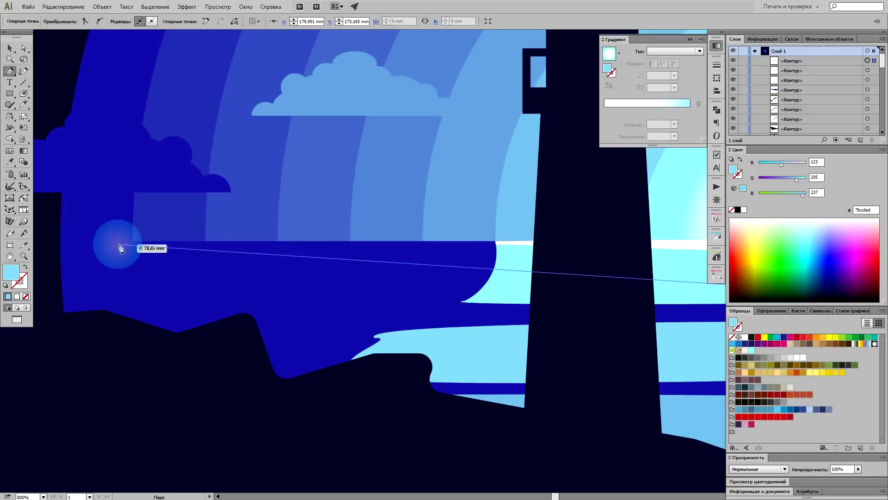
left_click_drag(562, 314, 381, 308)
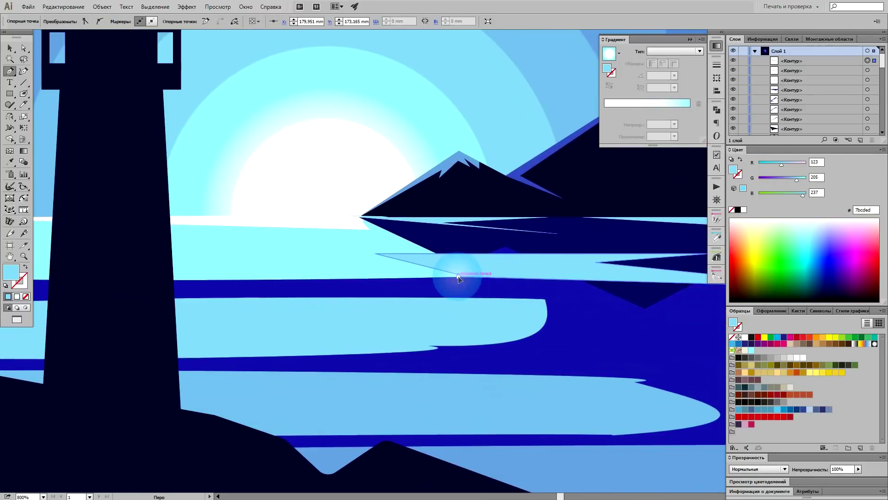
left_click_drag(154, 290, 520, 309)
- Draw a thin wedge along the horizon water band and fill it white
left_click(493, 263)
left_click(108, 260)
left_click(164, 280)
left_click(349, 269)
left_click(507, 277)
left_click_drag(350, 323, 440, 291)
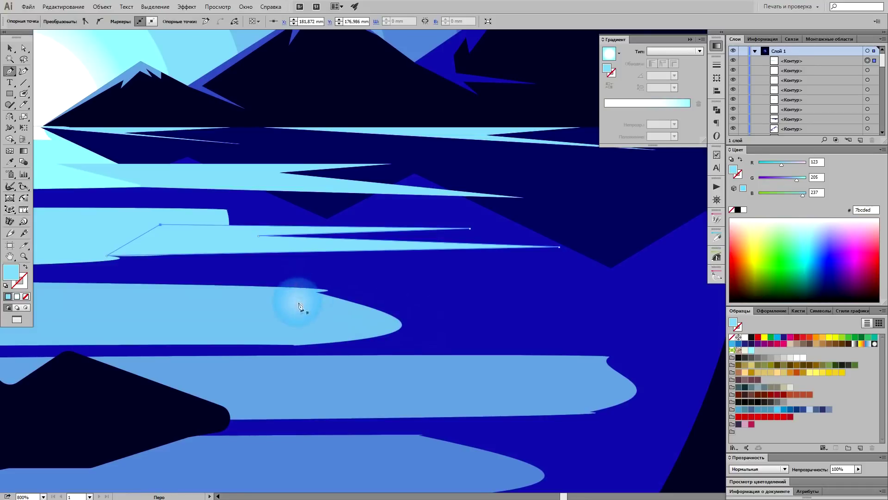
left_click(299, 306, "ctrl")
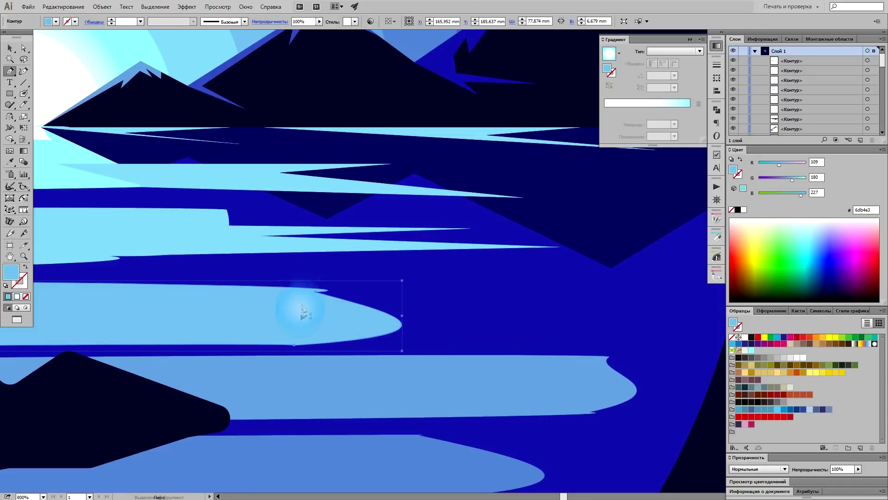
left_click(462, 303)
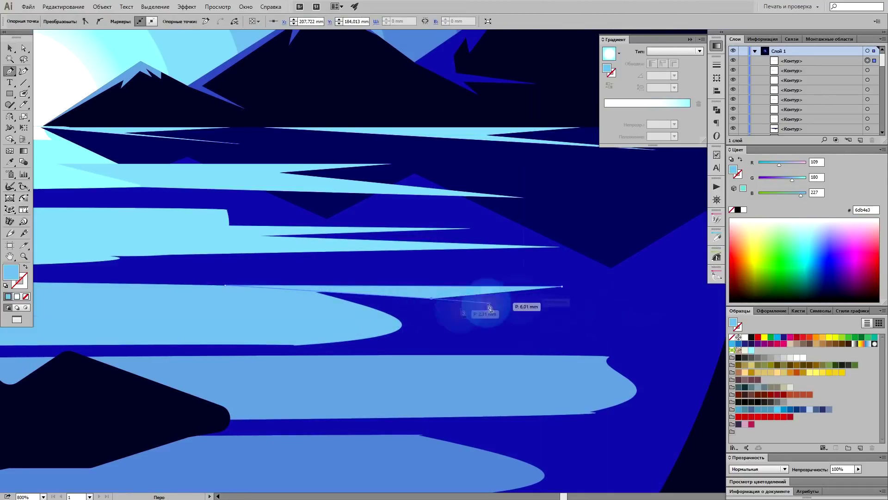
key("ctrl+minus")
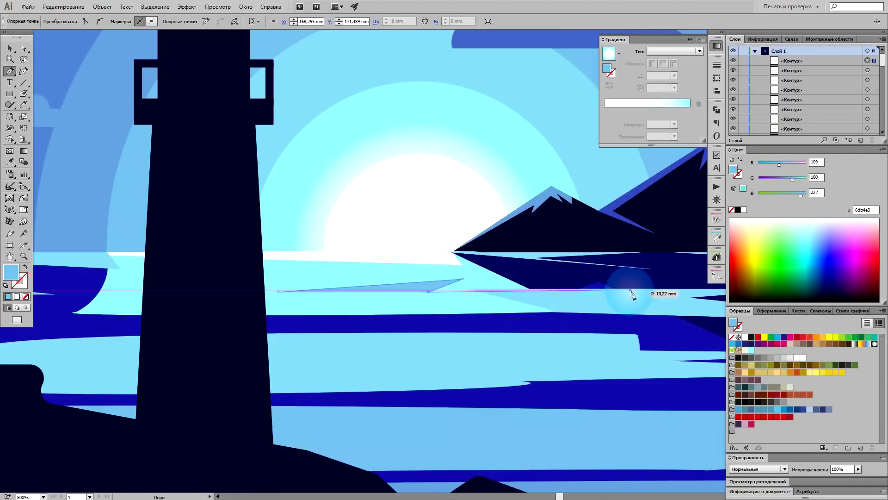
left_click(376, 244)
- Draw two more white wedge streaks lower on the water
key("p")
left_click(257, 305)
left_click(541, 298)
left_click(429, 310)
left_click(577, 327)
left_click(272, 323)
left_click(569, 315)
left_click(432, 329)
left_click(558, 340)
left_click(272, 322)
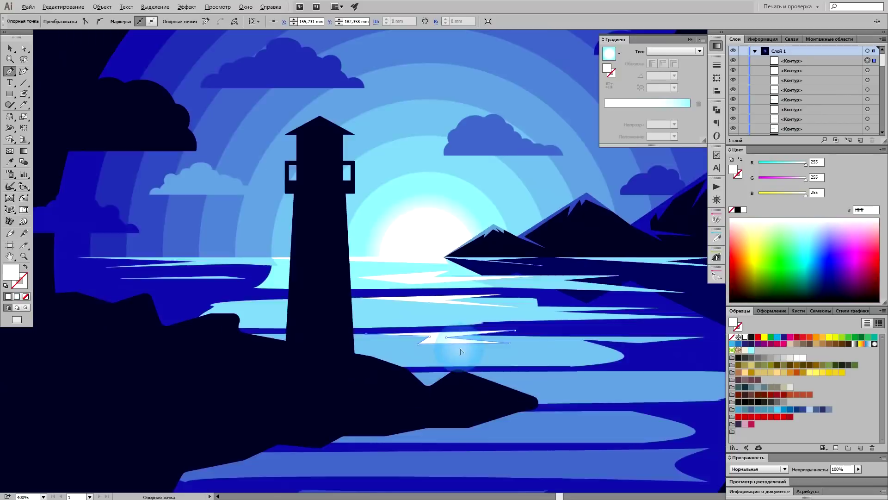
- Add a white streak at the lighthouse base
scroll(464, 370, "down", 5)
scroll(365, 298, "up", 5)
left_click(429, 290)
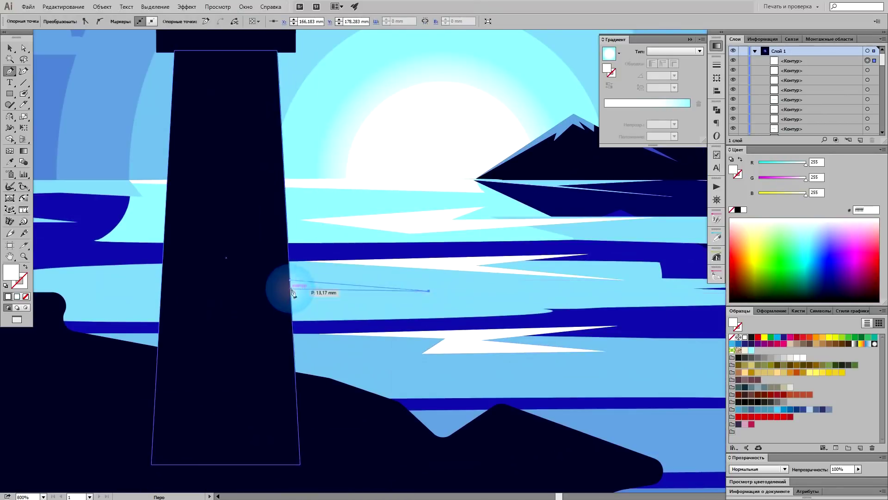
left_click(290, 287)
key("v")
scroll(407, 264, "down", 4)
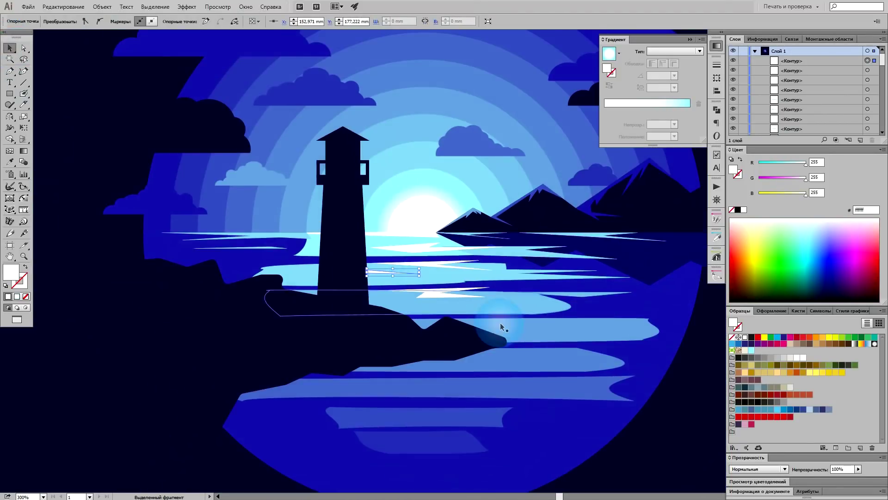
scroll(555, 384, "right", 5)
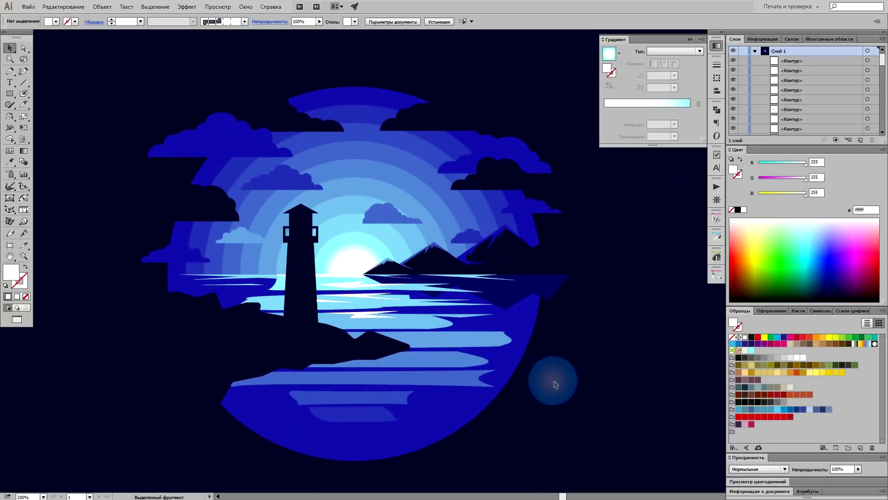
- Inspect the mountain reflection where it spills past the circle's edge
scroll(576, 294, "up", 1)
scroll(577, 293, "up", 2)
left_click(492, 279)
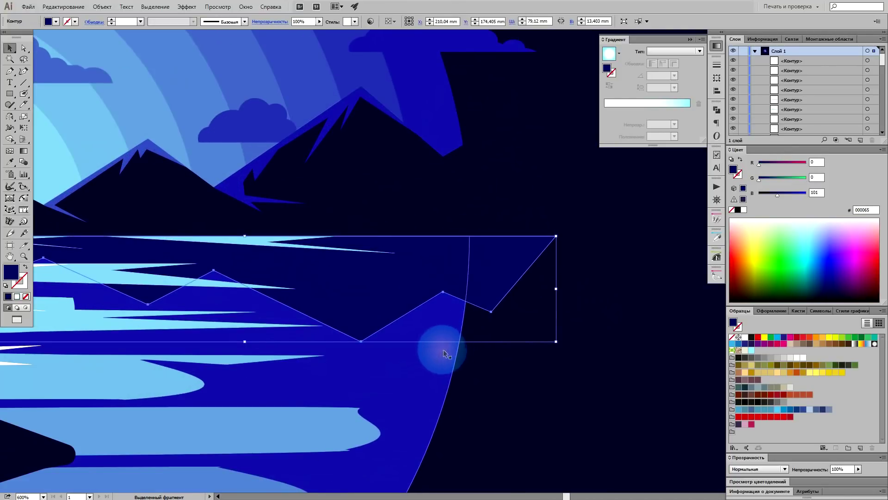
scroll(522, 334, "down", 3)
scroll(522, 334, "down", 1)
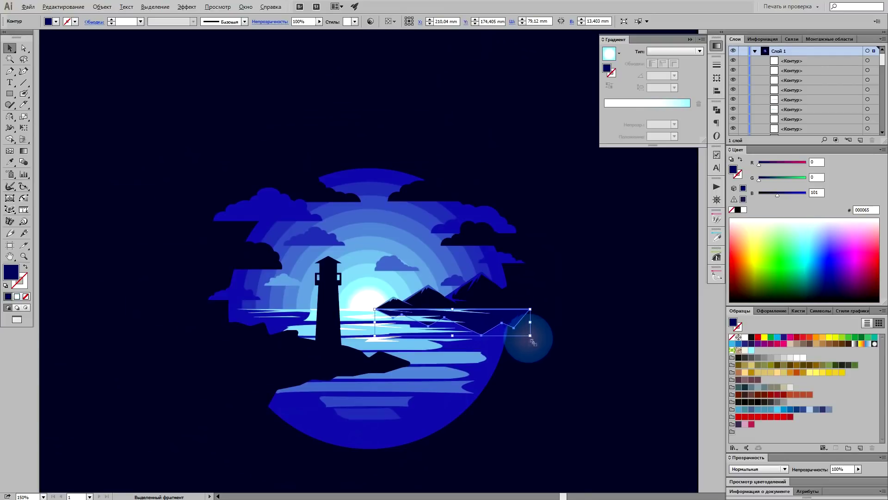
scroll(534, 340, "up", 4)
scroll(531, 348, "down", 2)
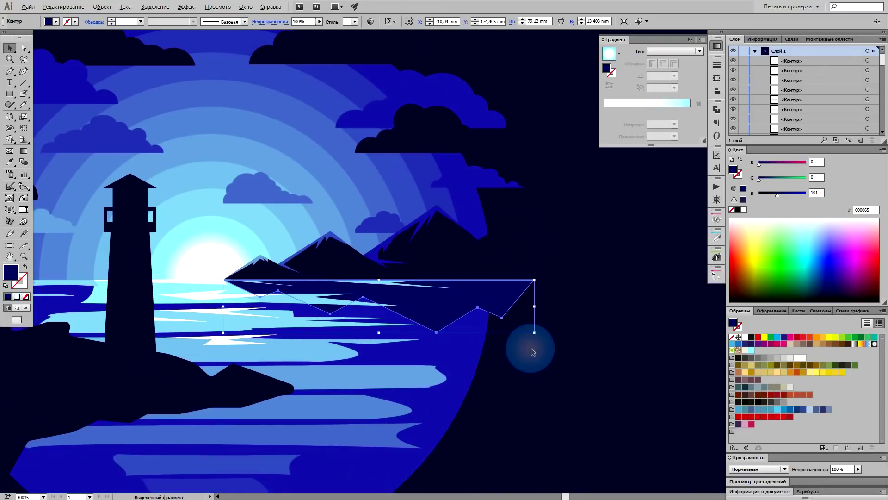
scroll(467, 354, "down", 2)
left_click(513, 370)
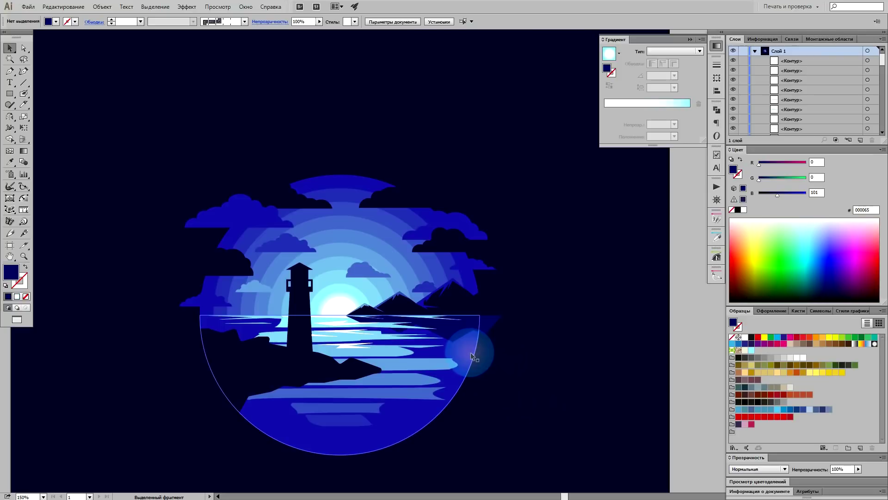
scroll(473, 306, "up", 1)
scroll(476, 273, "up", 2)
scroll(483, 388, "down", 3)
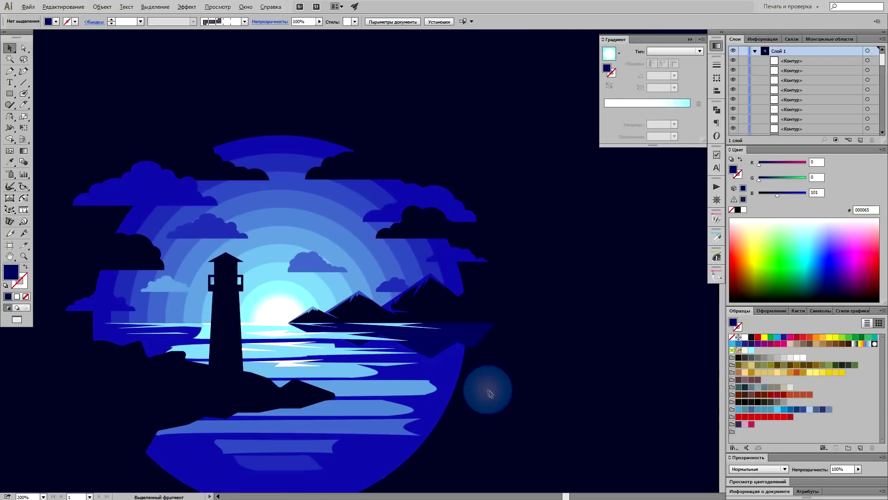
scroll(403, 352, "up", 3)
- Clip the reflection to a front copy of the water circle and send it to the back
left_click(403, 352)
key("ctrl+c")
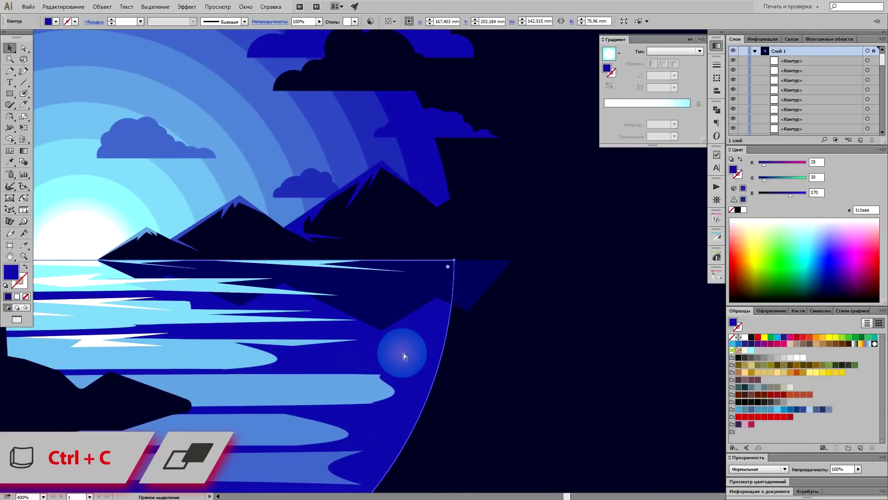
key("ctrl+f")
left_click(481, 282, "shift")
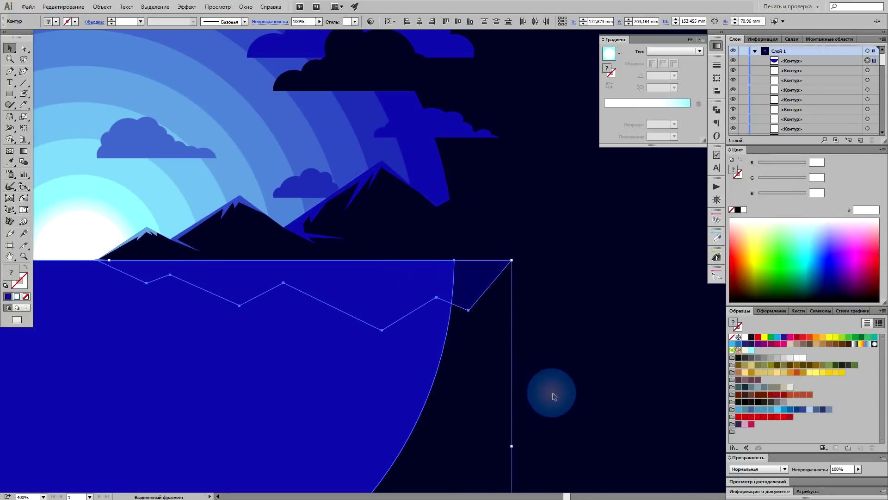
key("ctrl+7")
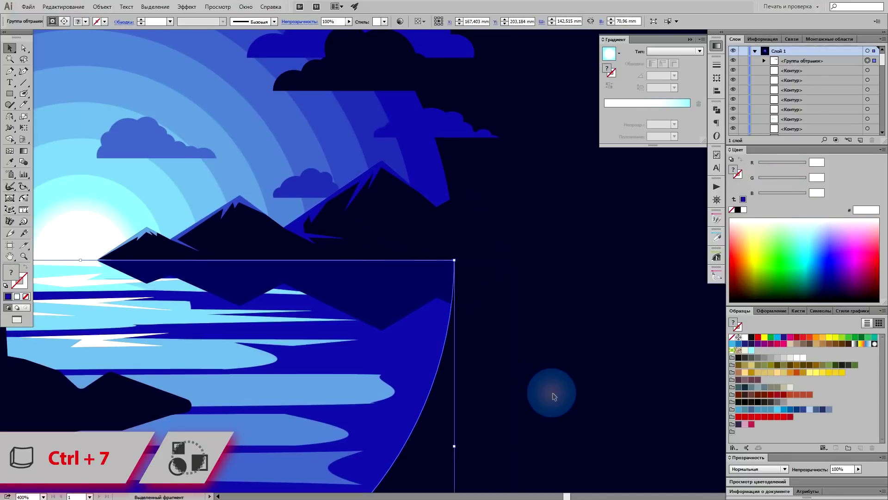
key("ctrl+minus")
scroll(373, 366, "down", 1)
scroll(378, 362, "down", 2)
scroll(378, 363, "left", 1)
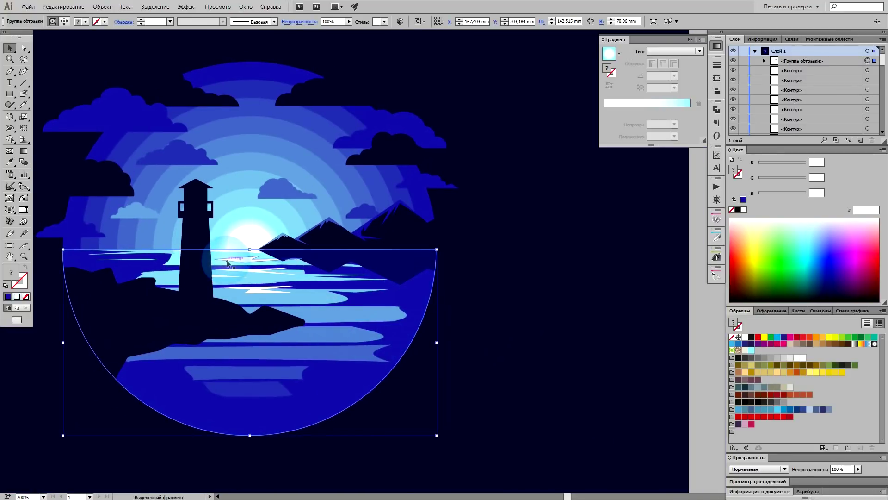
key("ctrl+shift+bracketleft")
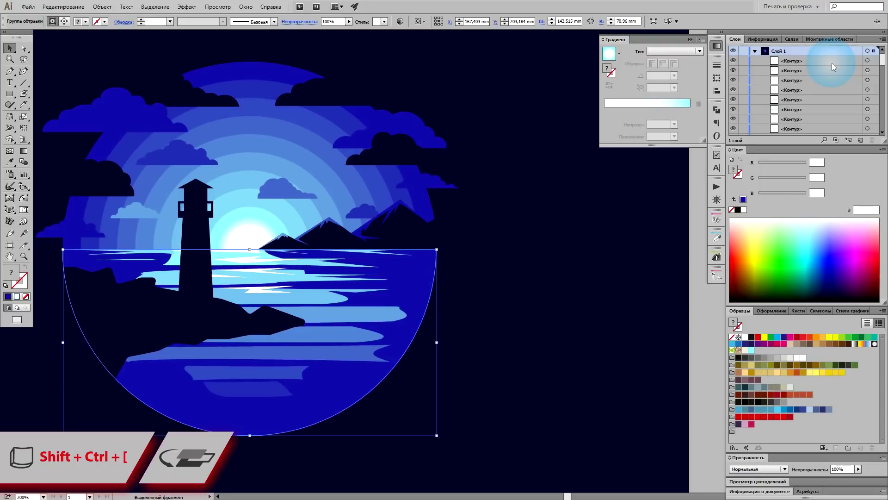
- Move the reflection Clip Group above the water path in Layers and view the whole illustration
scroll(823, 111, "down", 5)
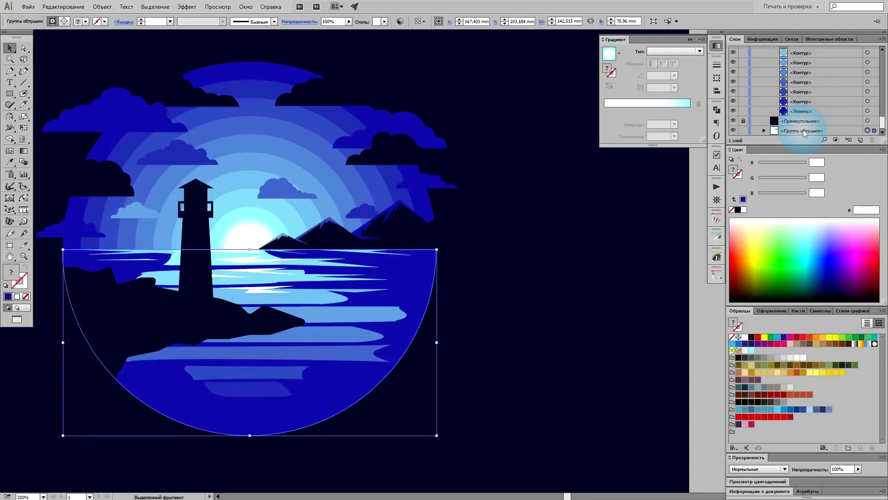
scroll(800, 116, "down", 2)
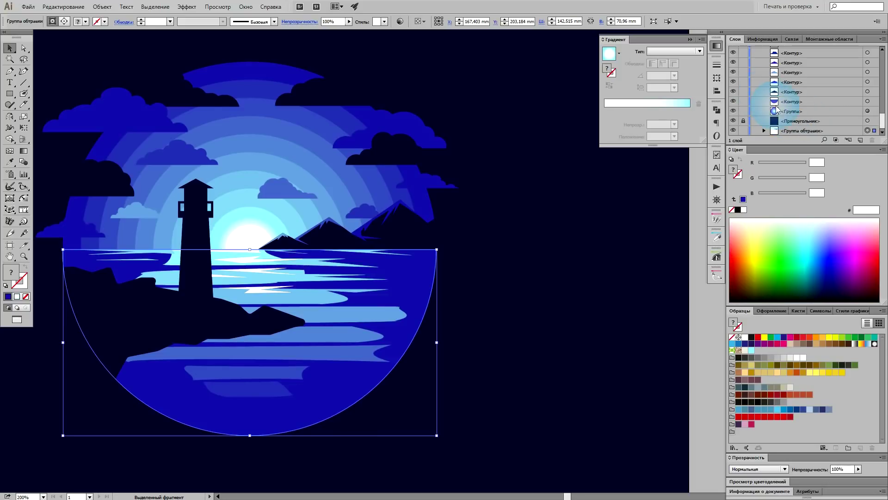
left_click_drag(798, 133, 799, 107)
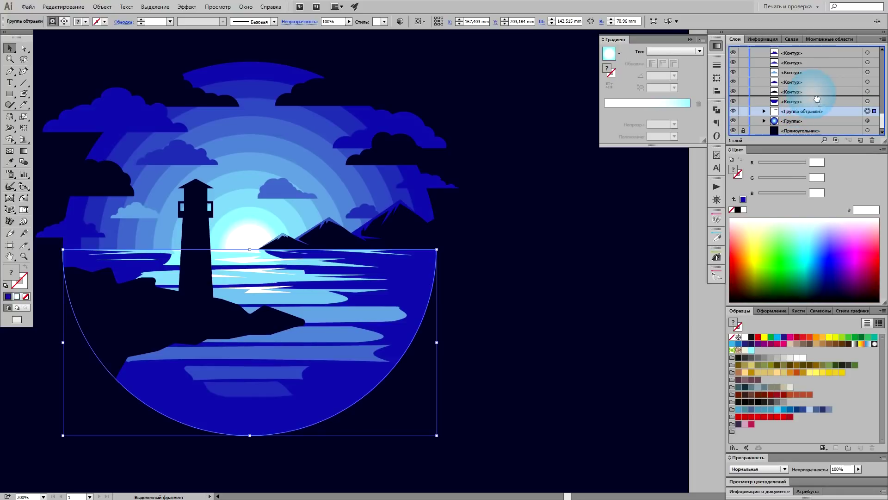
left_click_drag(817, 99, 817, 97)
left_click(486, 268)
key("ctrl+minus")
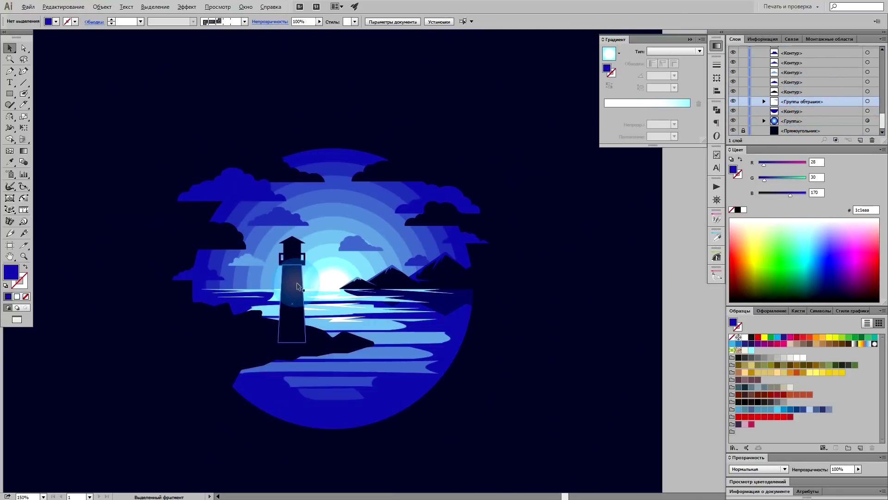
scroll(333, 324, "down", 1)
scroll(271, 331, "up", 2, "alt")
mouse_move(339, 331)
left_mouse_down()
mouse_move(278, 293)
mouse_move(254, 292)
left_mouse_up()
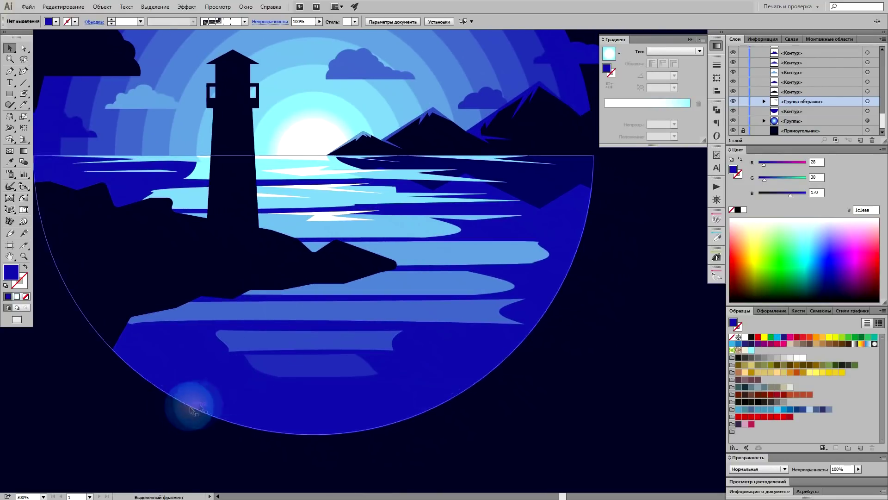
scroll(440, 352, "down", 1, "alt")
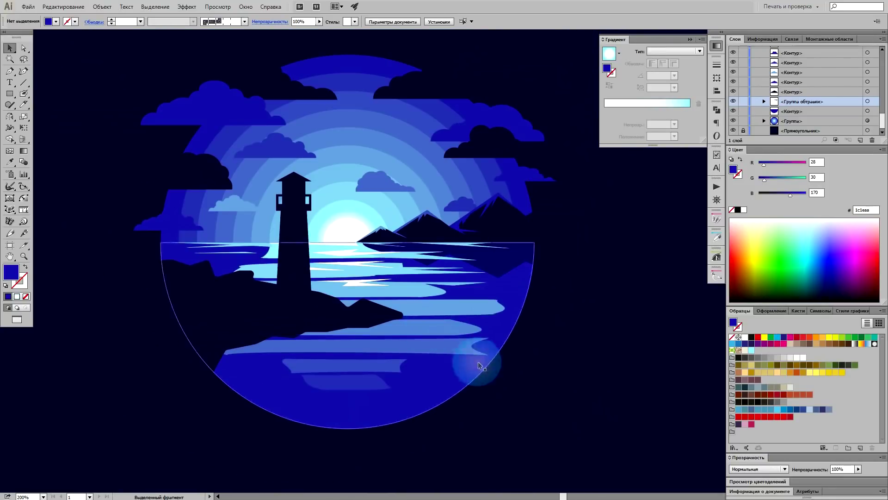
left_click_drag(535, 387, 498, 375)
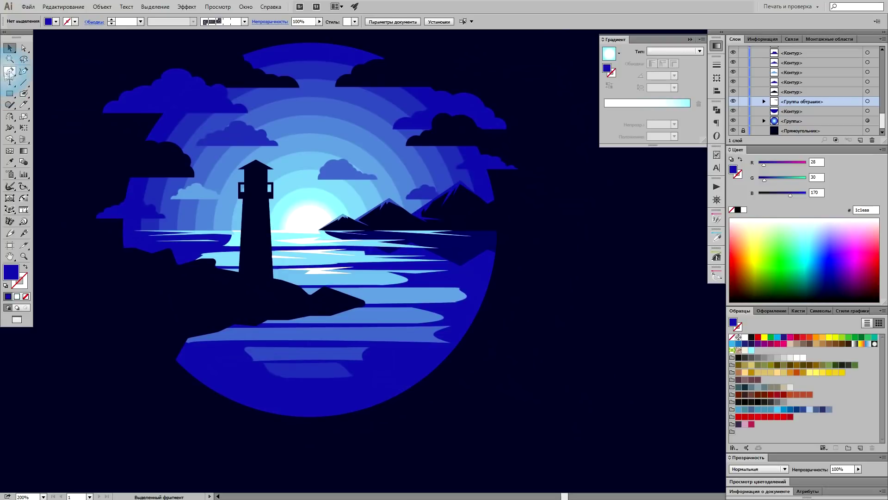
- Start the shore outline below the water with jagged rock points
key("p")
scroll(470, 361, "down", 1)
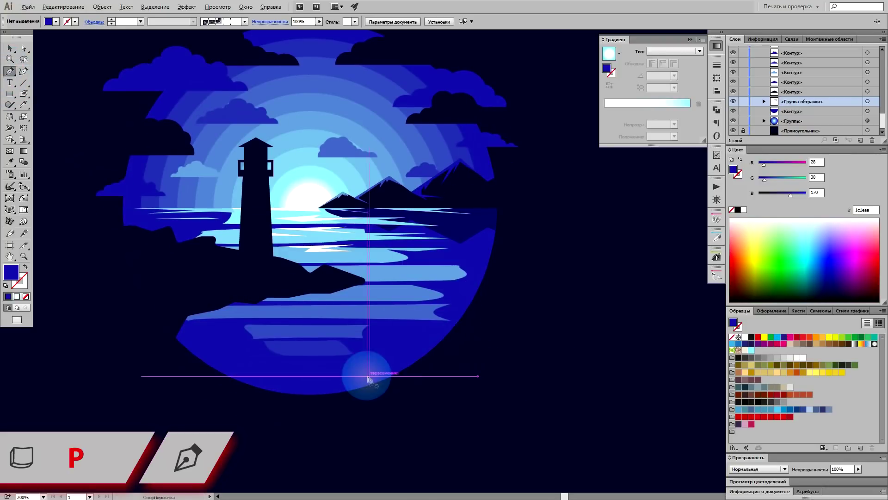
scroll(369, 380, "up", 1, "alt")
scroll(495, 393, "up", 1)
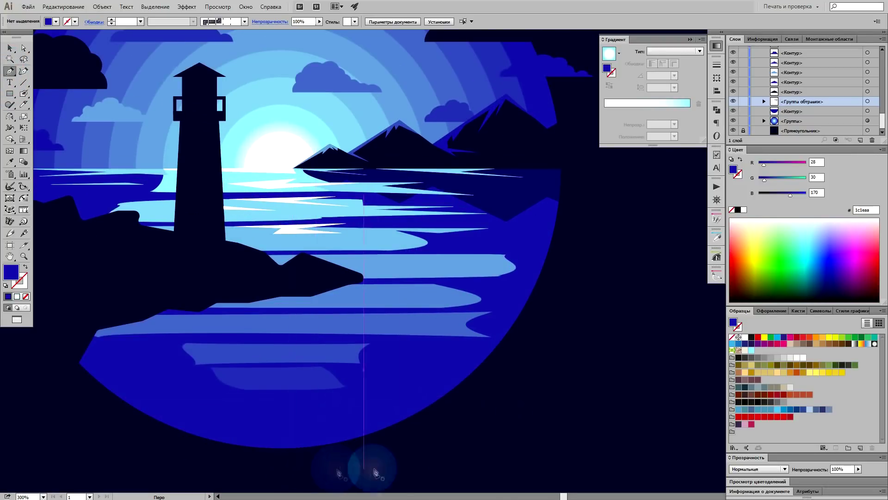
left_click(317, 459)
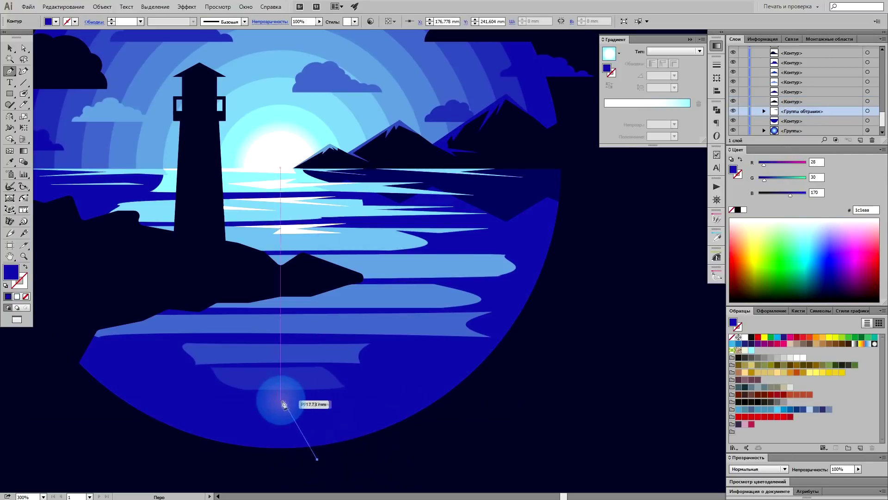
key("ctrl+z")
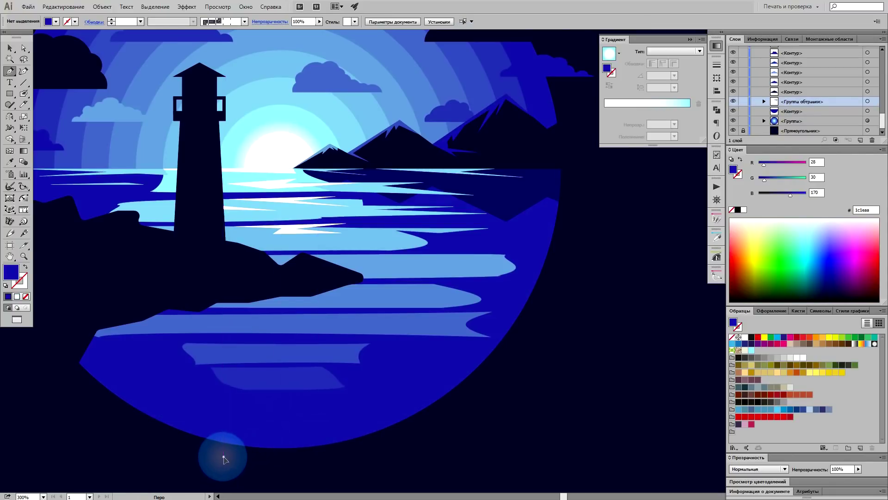
left_click(223, 456)
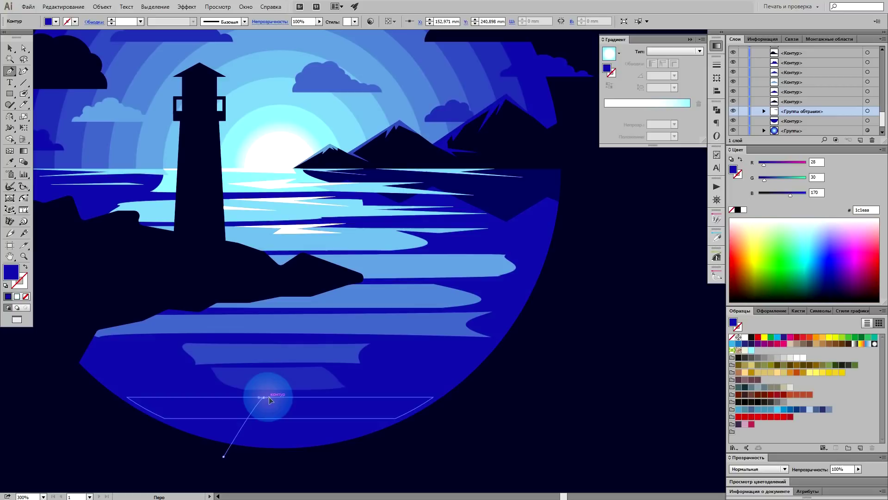
left_click(266, 373)
left_click(281, 398)
left_click(296, 344)
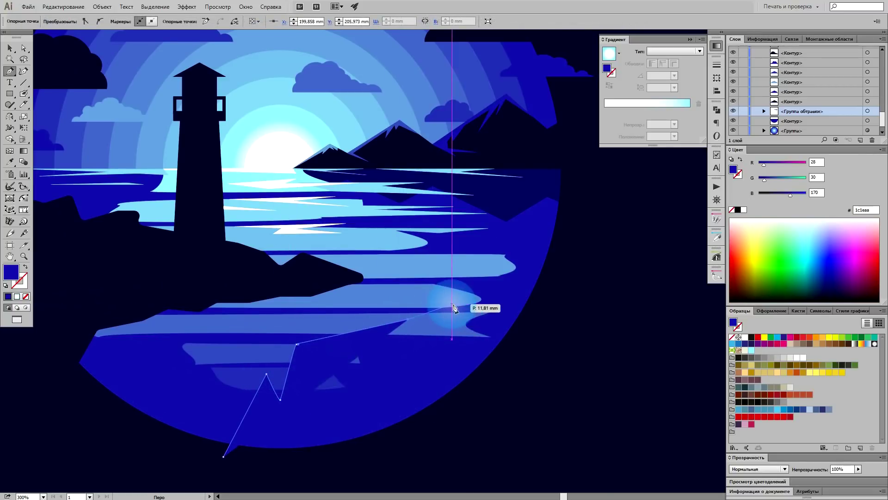
- Trace the shore along the water strip past the circle's right side and close it
left_click(489, 308)
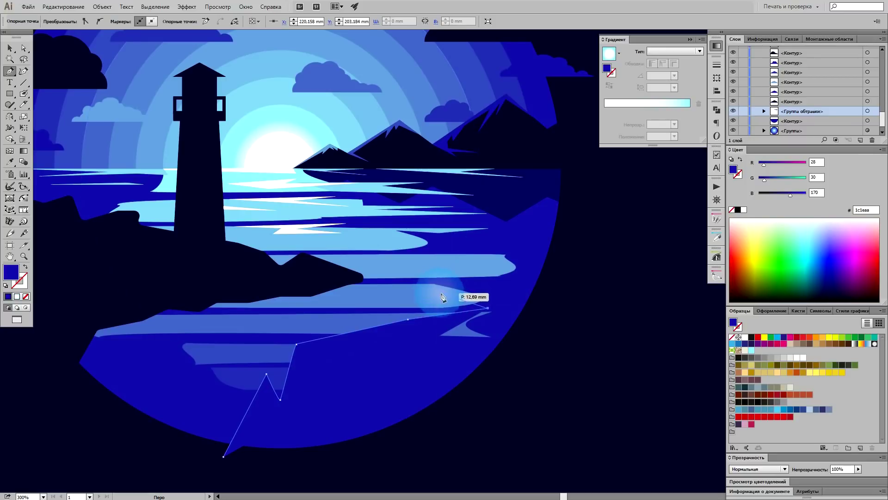
left_click(458, 293)
left_click(481, 281)
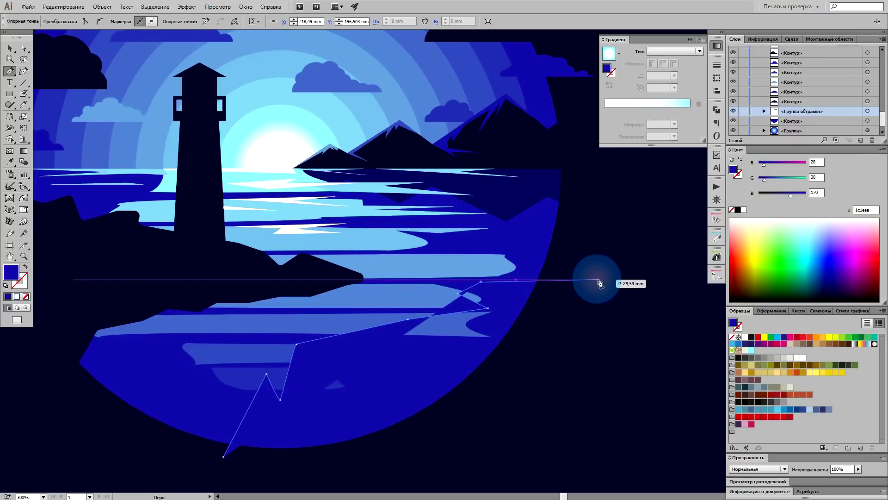
left_click(597, 280)
left_click(479, 431)
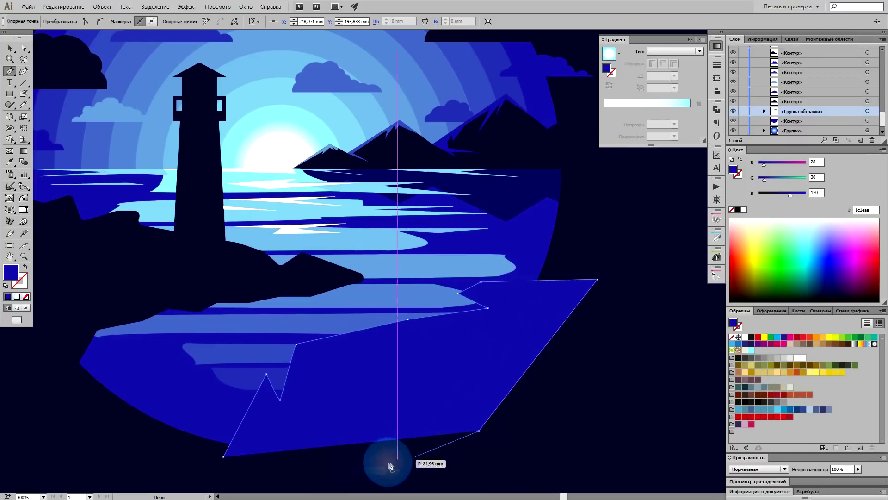
left_click(233, 461)
- Fill the shore shape with the dark background navy 00002f
key("i")
left_click(577, 426)
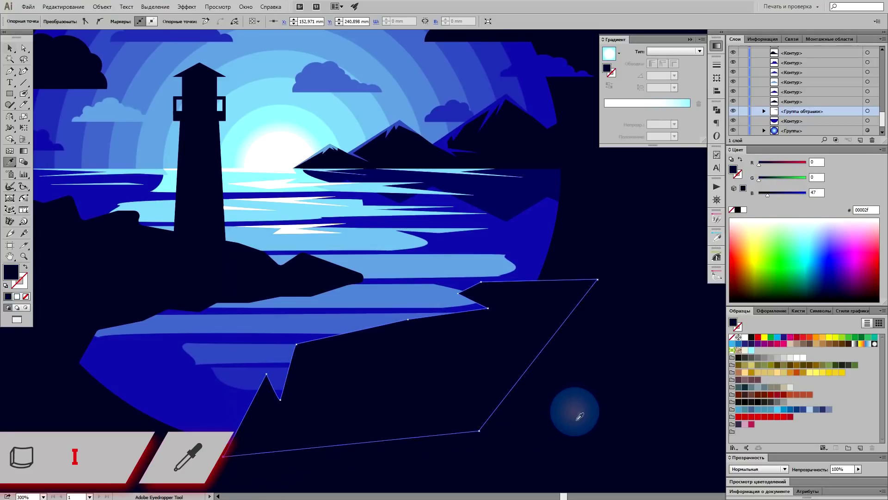
key("v")
left_click(580, 419)
mouse_move(579, 400)
left_mouse_down()
mouse_move(546, 377)
mouse_move(558, 393)
mouse_move(523, 411)
left_mouse_up()
key("ctrl+minus")
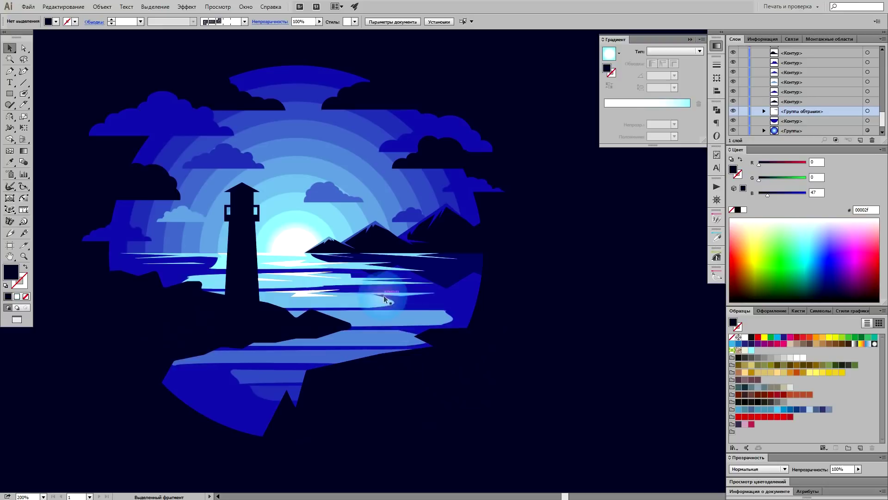
- Slightly round the dark shore shape's corners with live corners
left_click(384, 405)
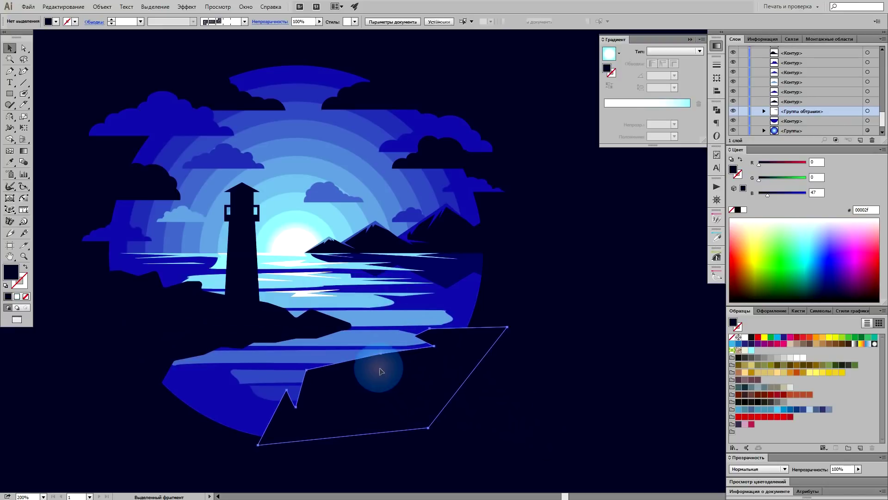
scroll(347, 406, "up", 1)
key("a")
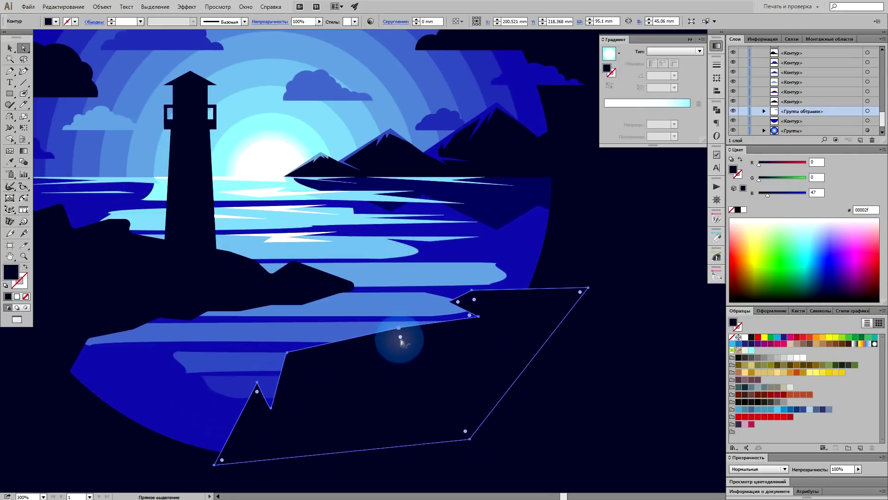
left_click_drag(401, 337, 403, 366)
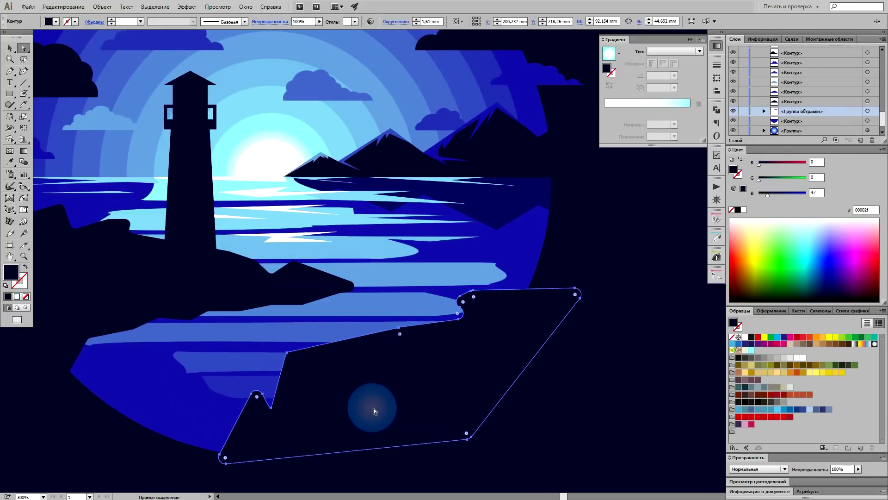
- Curve the shore's edge at one corner point into a smooth bend
left_click(287, 353)
scroll(285, 361, "up", 5)
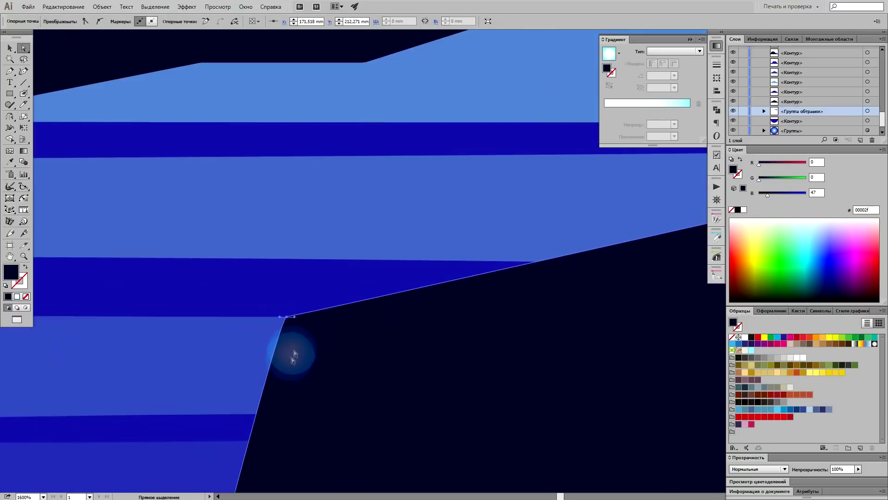
left_click_drag(296, 321, 357, 248)
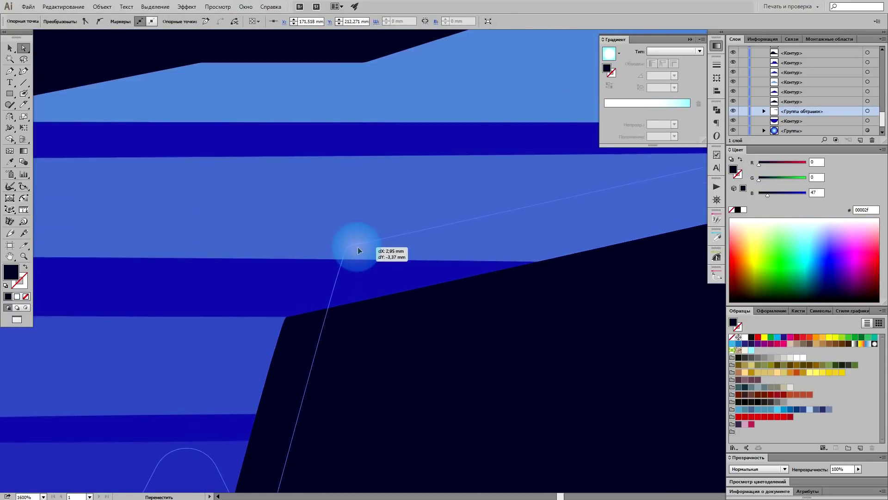
key("ctrl+z")
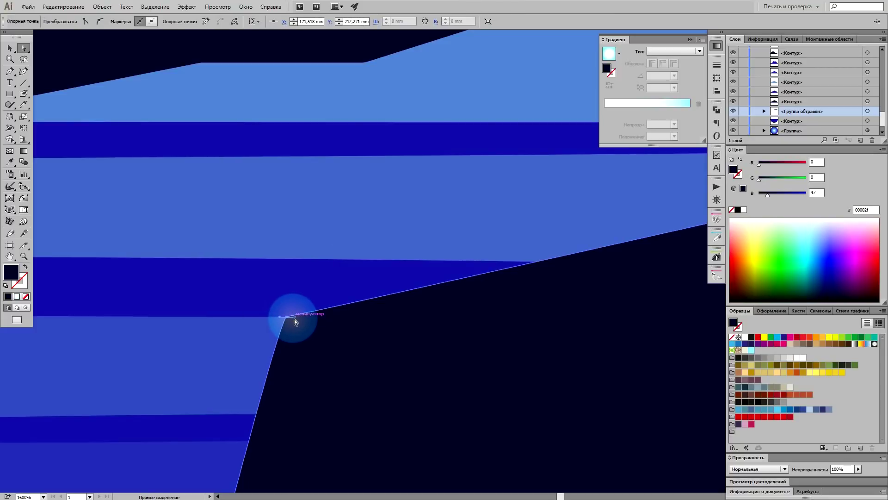
left_click_drag(294, 317, 423, 207)
scroll(380, 341, "down", 4)
scroll(380, 341, "down", 2)
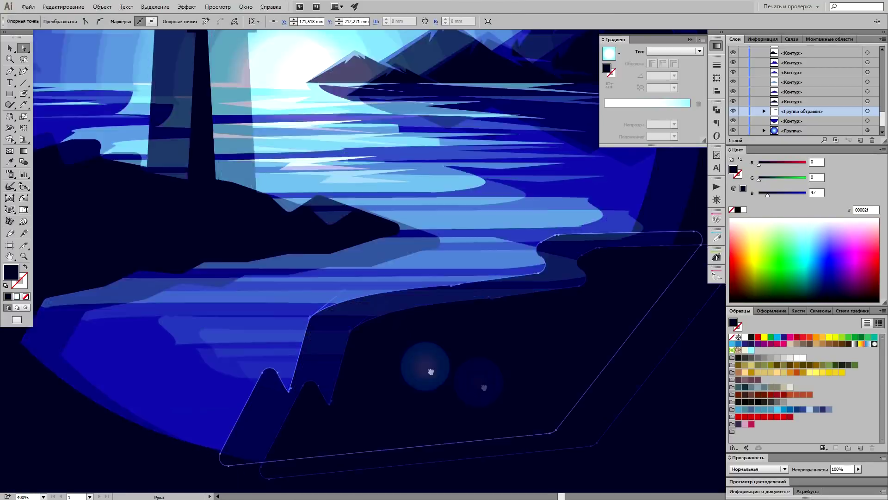
scroll(407, 365, "down", 2)
key("v")
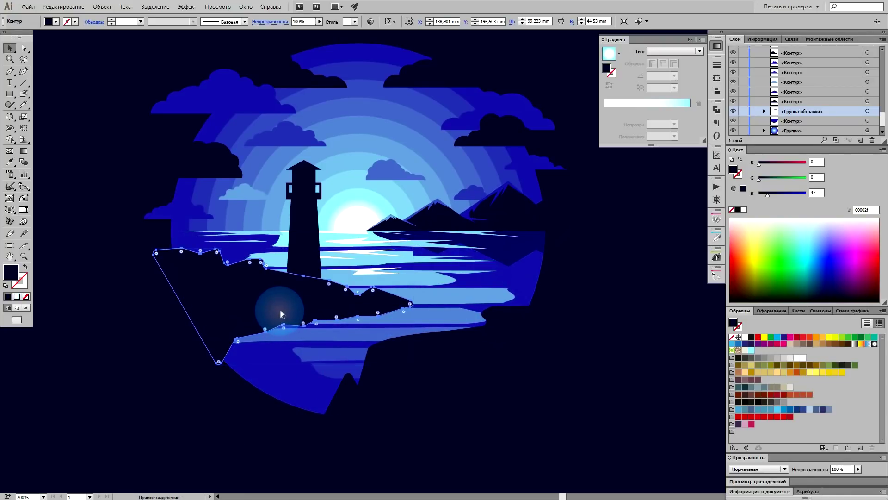
- Duplicate the lighthouse coastline in place, flip it downward, tilt it and nudge it into position
key("ctrl+c")
key("ctrl+f")
left_click_drag(282, 249, 297, 431)
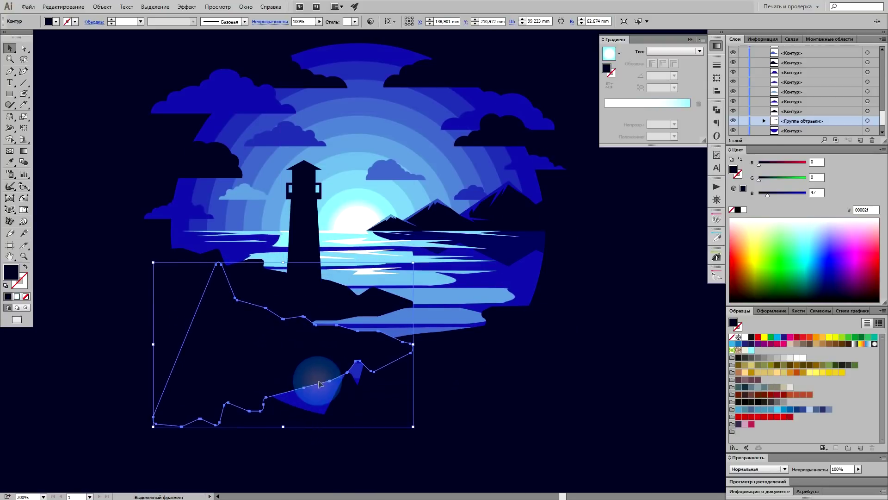
left_click_drag(422, 433, 356, 367)
left_click_drag(297, 346, 303, 344)
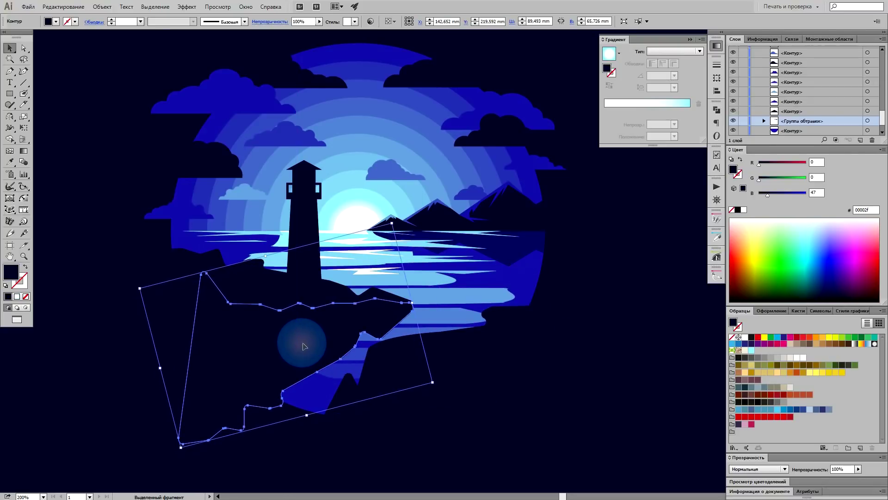
- Fill the reflection navy #000065, bring coastline and lighthouse to front, and cut the reflection
key("i")
left_click(513, 253)
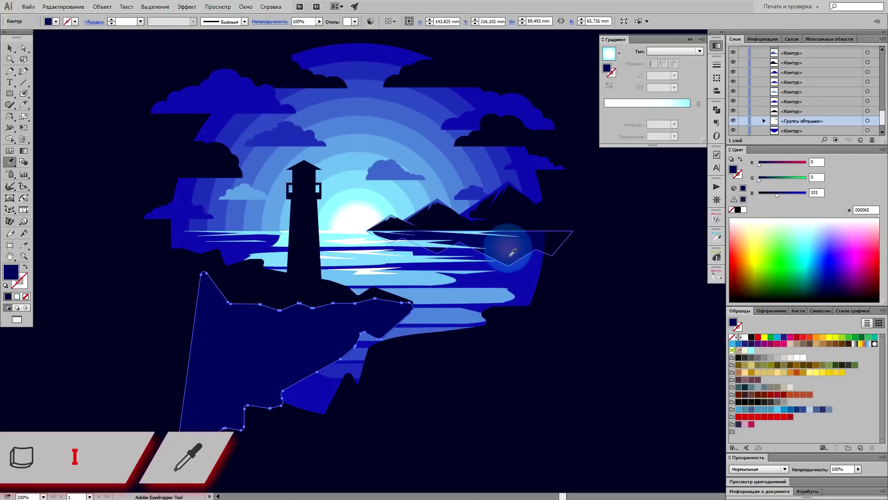
left_click(268, 283)
left_click(309, 230, "shift")
key("ctrl+shift+bracketright")
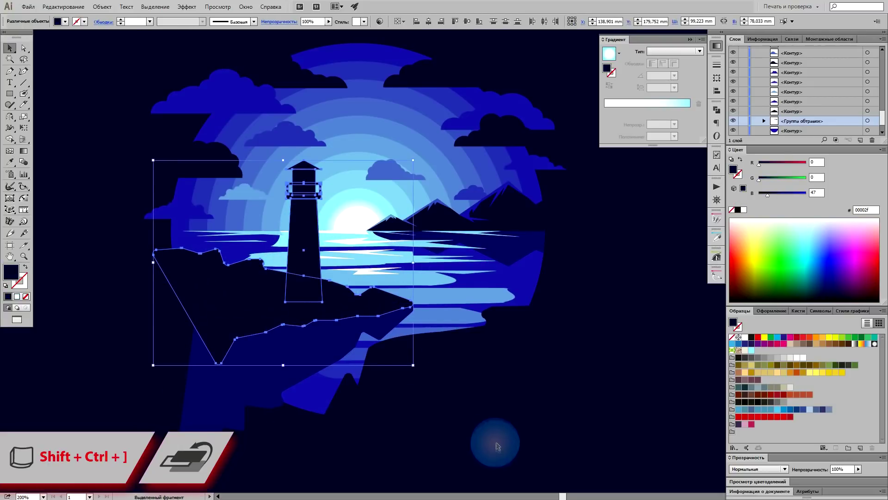
left_click(509, 442)
left_click(264, 373)
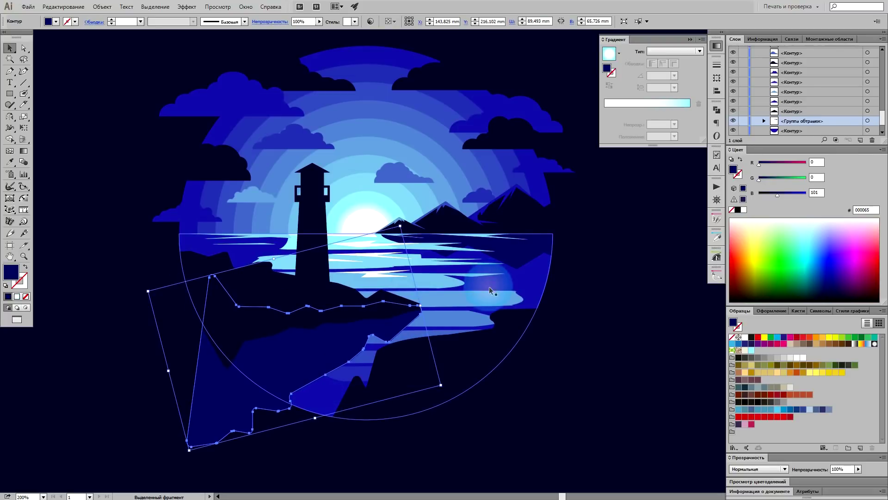
key("ctrl+x")
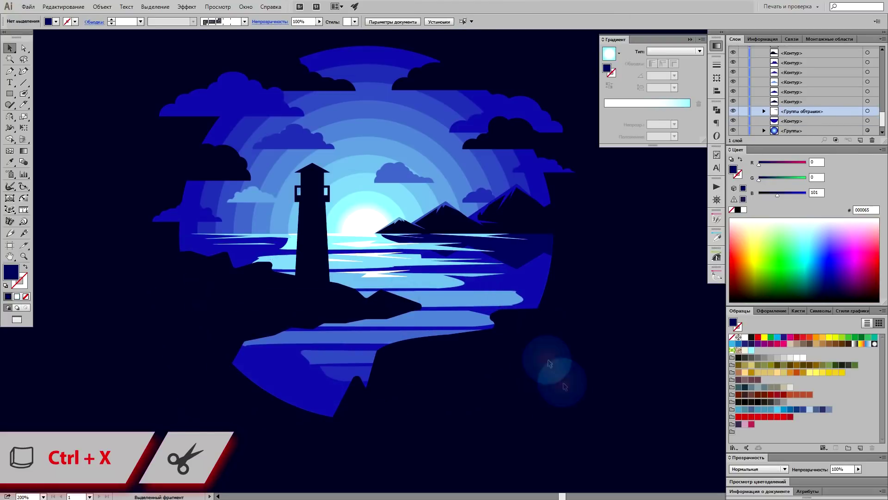
- Paste the navy reflection inside the circle's clipping group
left_click(519, 255)
double_click(505, 375)
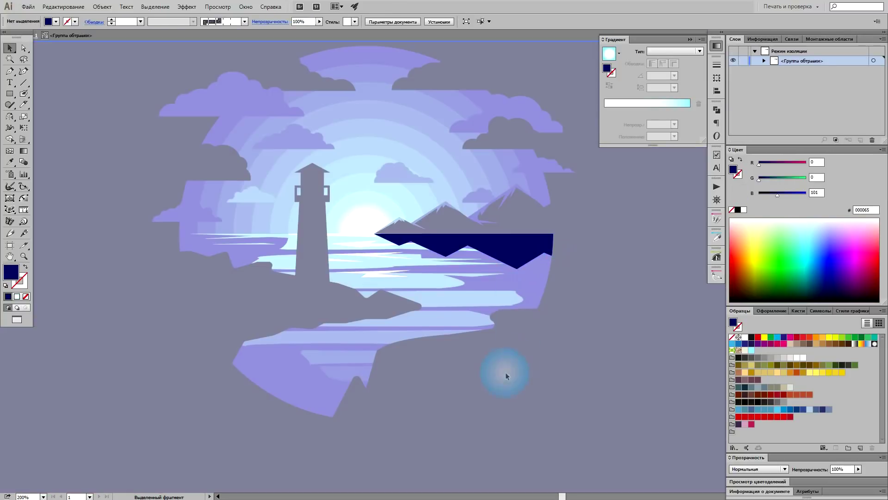
key("ctrl+f")
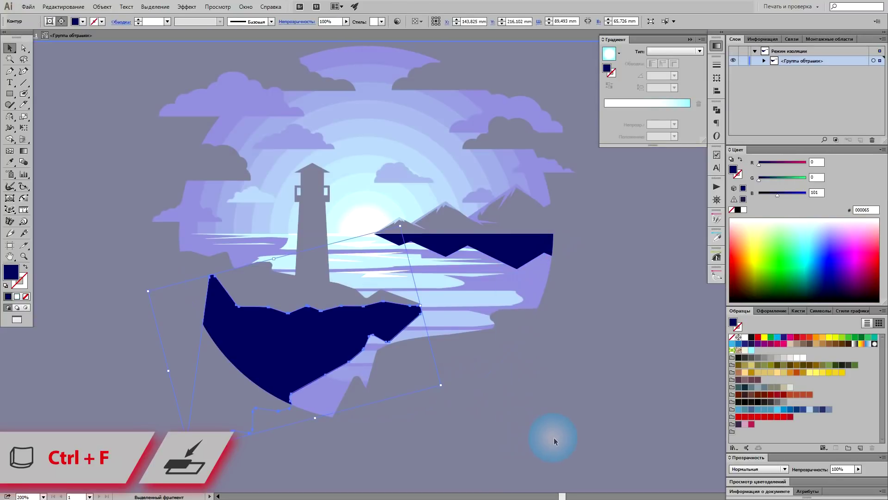
double_click(554, 437)
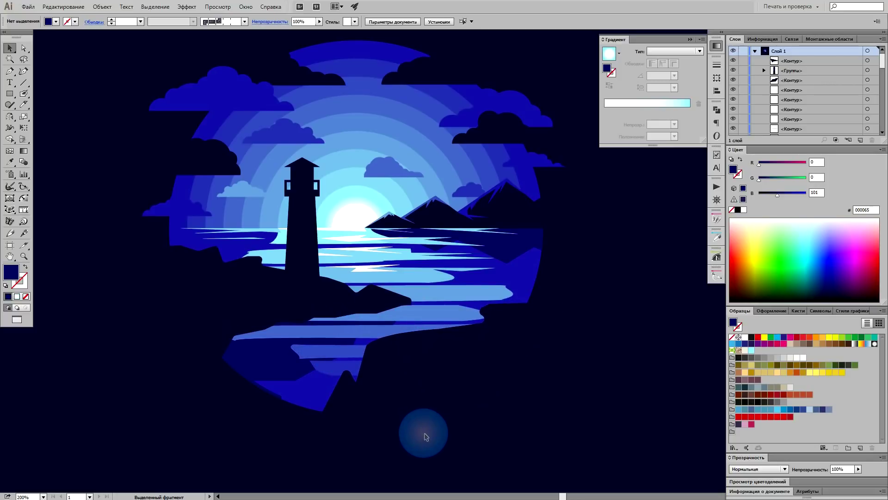
- Copy the clipped reflection and paste a copy in front above the water strips
left_click(276, 354)
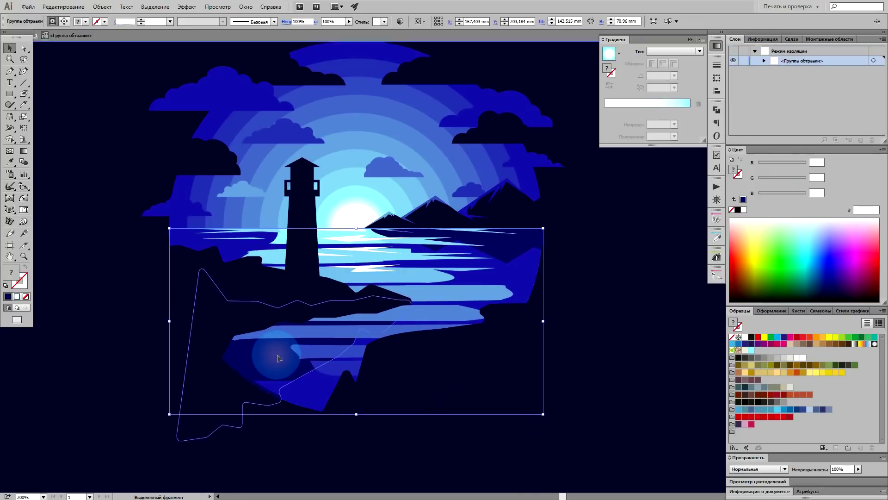
double_click(272, 329)
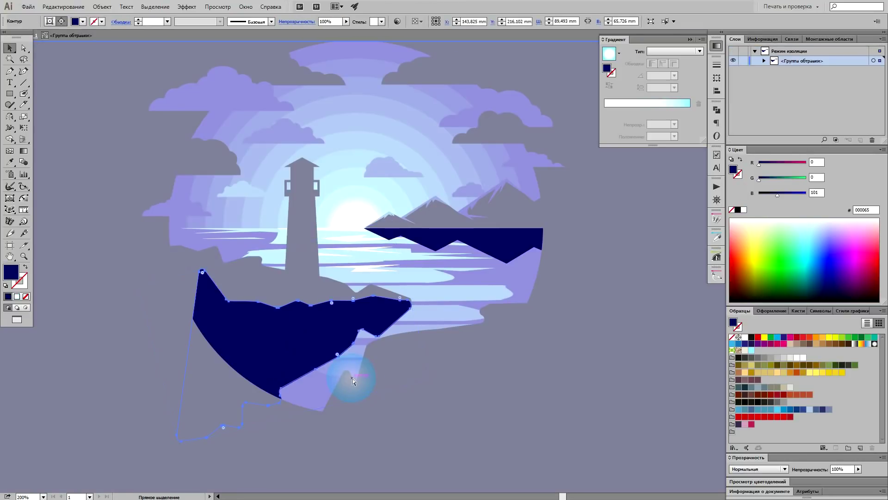
key("ctrl+c")
double_click(533, 424)
left_click(413, 315)
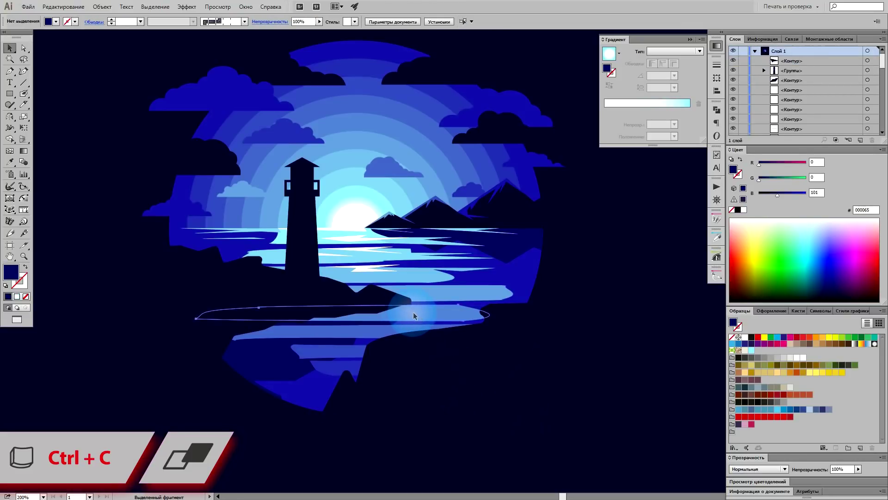
left_click(486, 412)
key("ctrl+f")
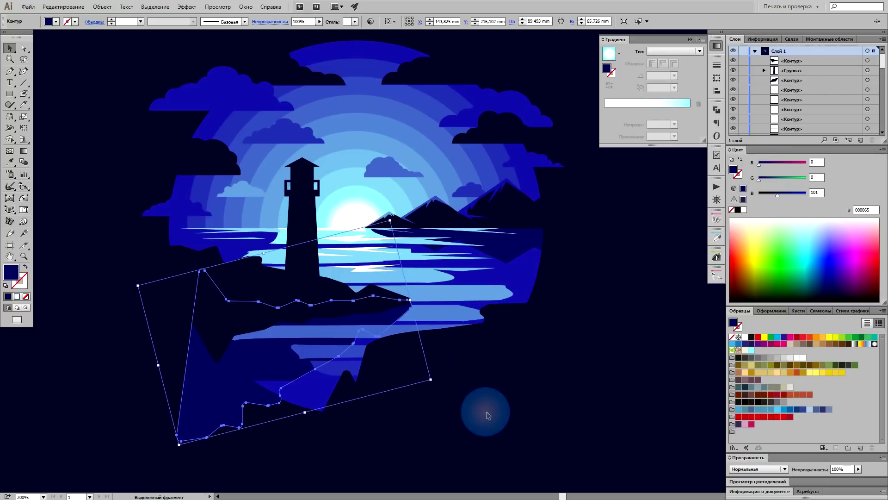
- Duplicate the four water strips in place and group the copies
scroll(415, 411, "up", 1)
left_click(440, 263)
left_click(369, 292, "shift")
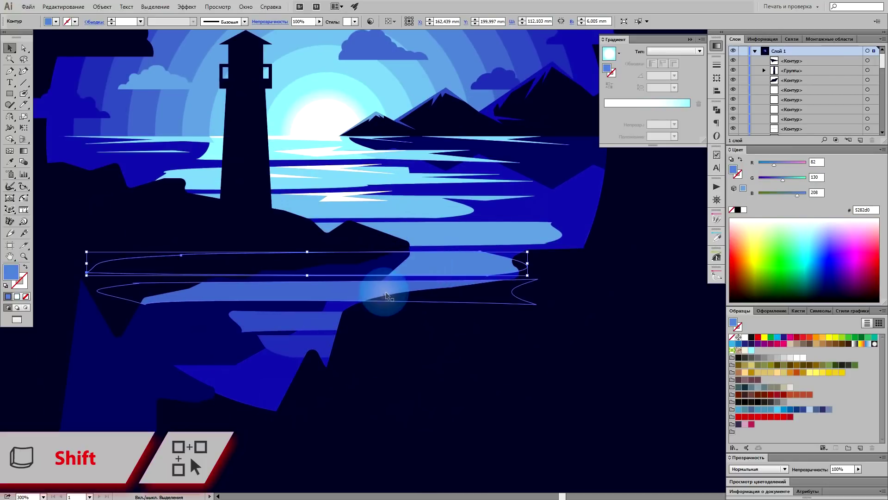
left_click(333, 320, "shift")
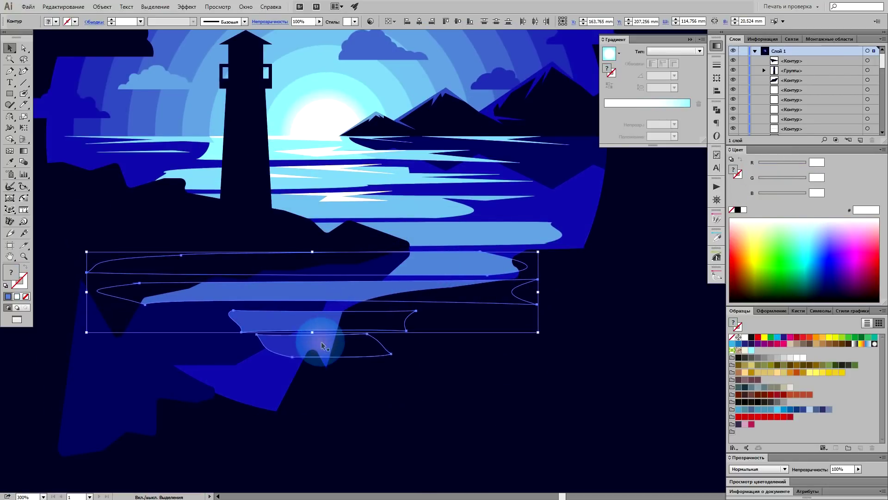
left_click(321, 342, "shift")
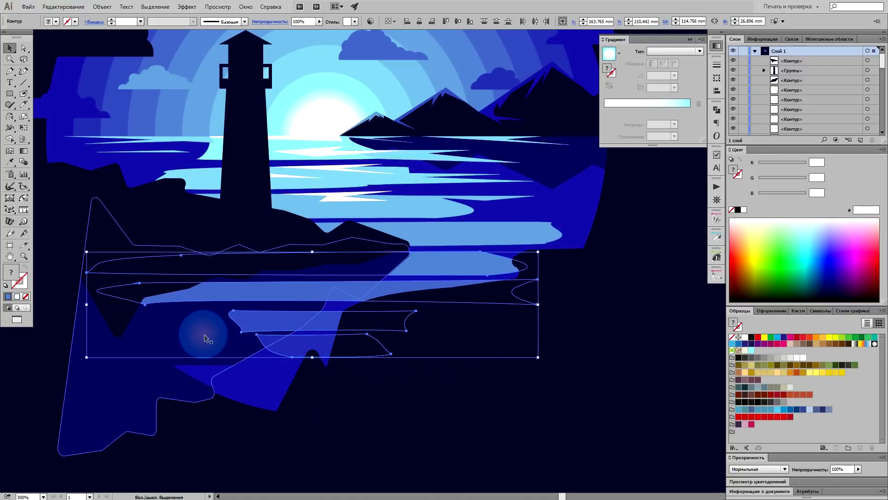
key("ctrl+c")
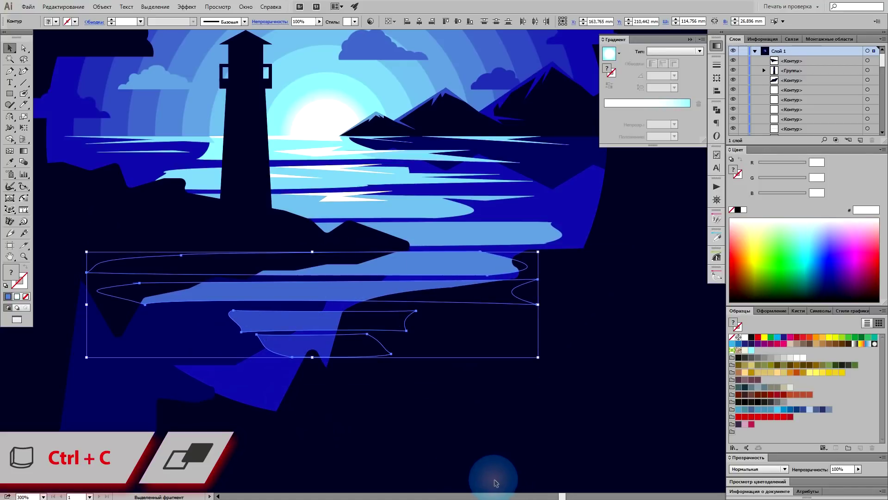
key("ctrl+f")
key("ctrl+g")
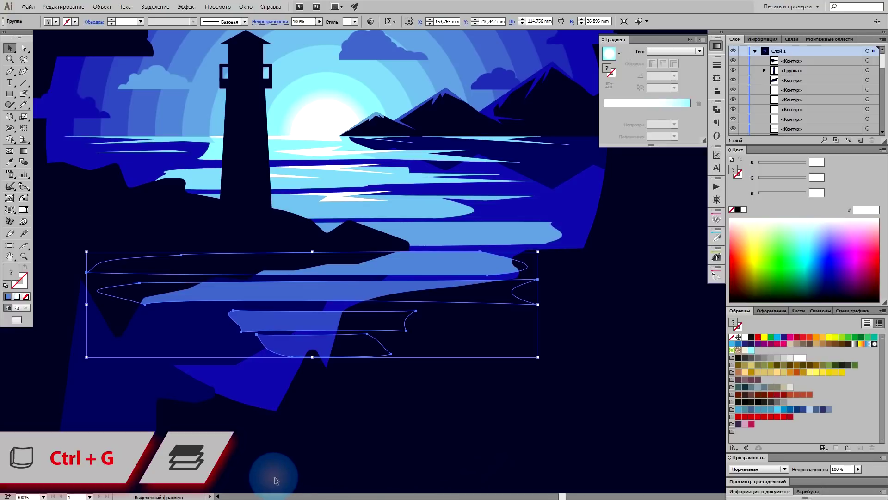
- Divide the strip group with the dark shore shape and delete the leftover navy shore piece
left_click(193, 337, "shift")
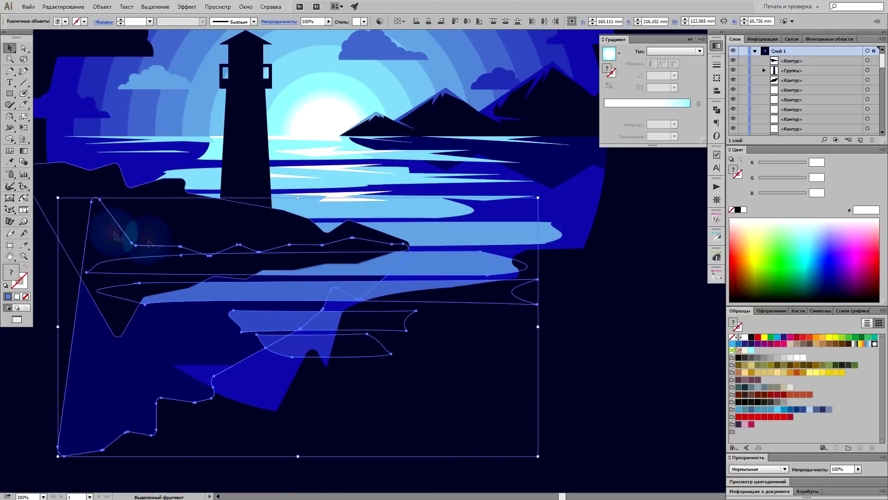
left_click(717, 110)
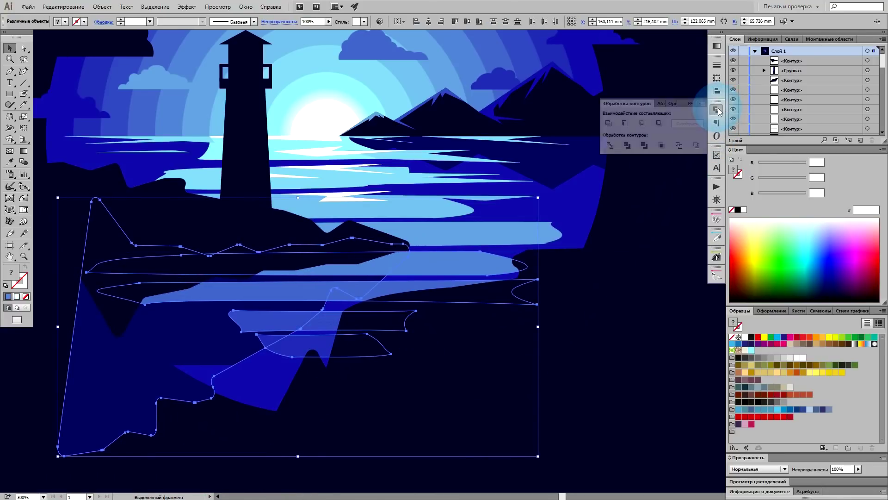
left_click(611, 147)
double_click(571, 188)
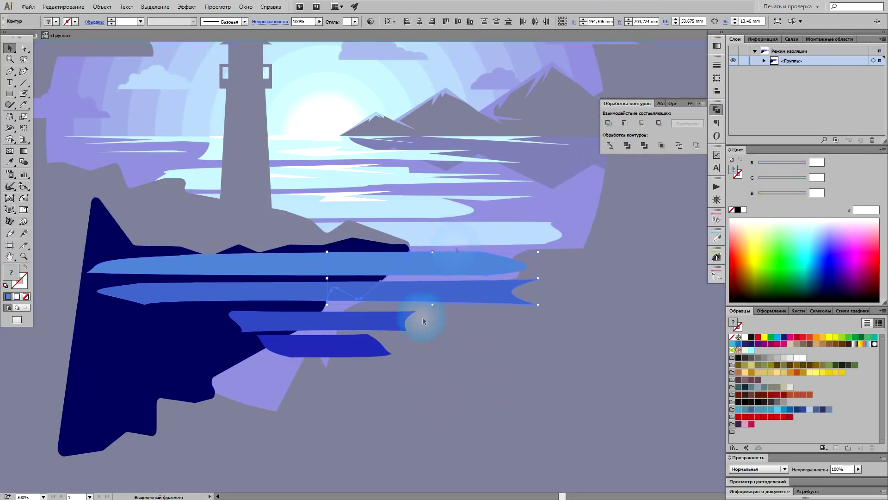
left_click(193, 339)
key("Delete")
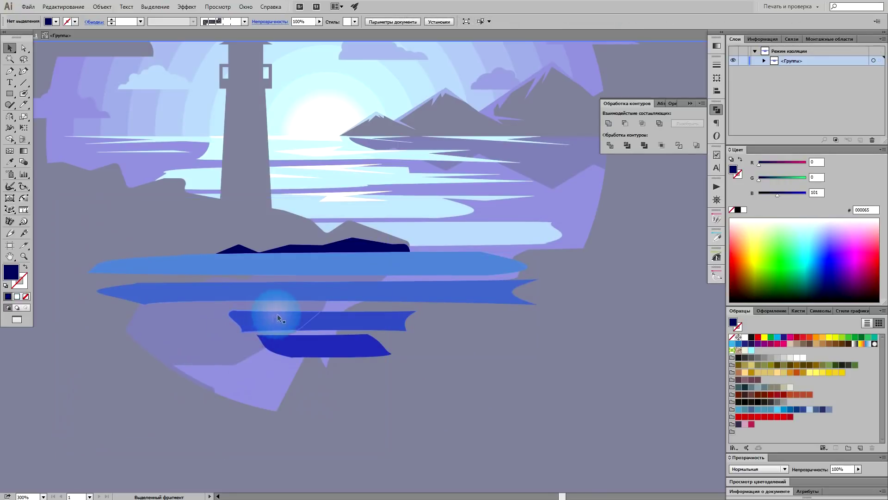
- Remove the streak pieces over the shore and the navy sliver, then paste the pieces back in front
left_click(269, 340)
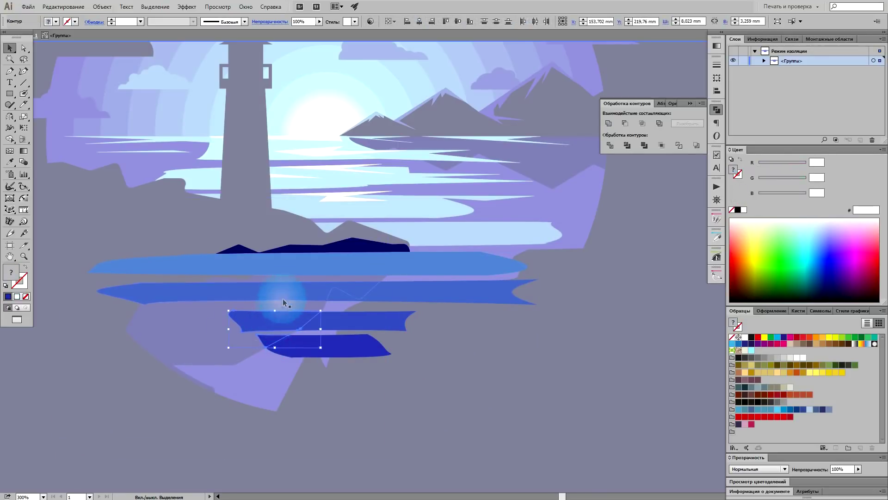
key("a")
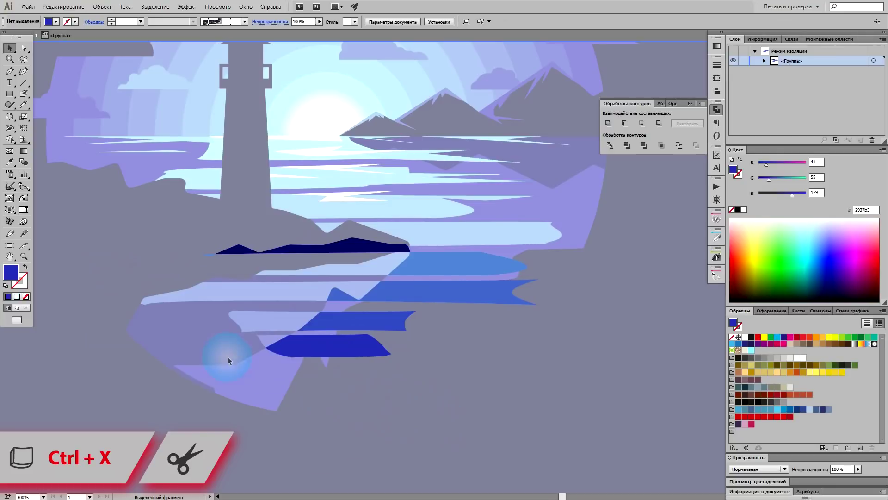
left_click(351, 245)
key("ctrl+x")
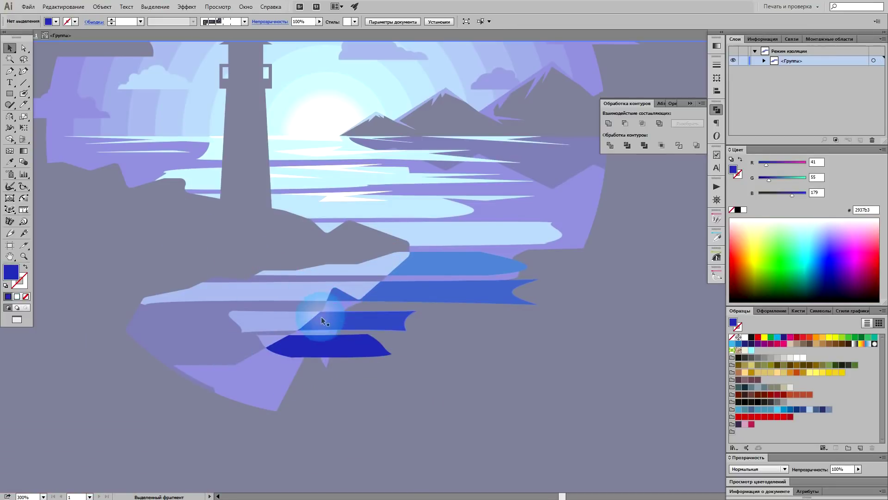
double_click(502, 406)
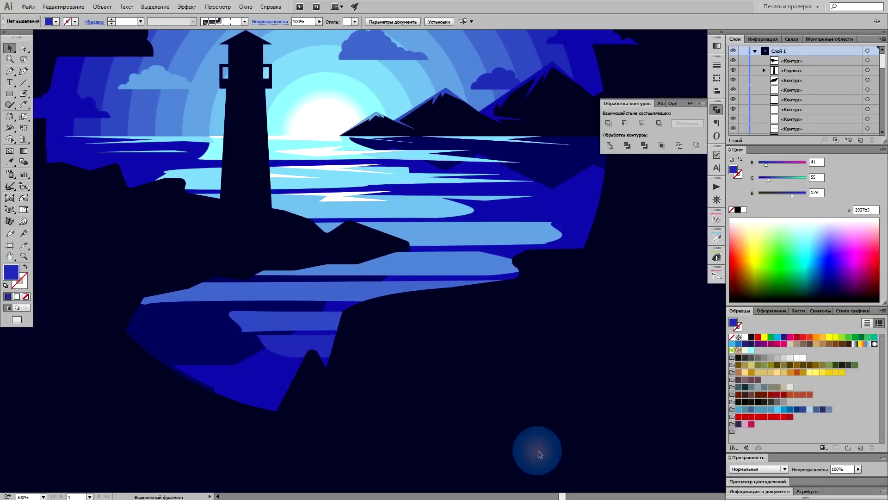
key("ctrl+f")
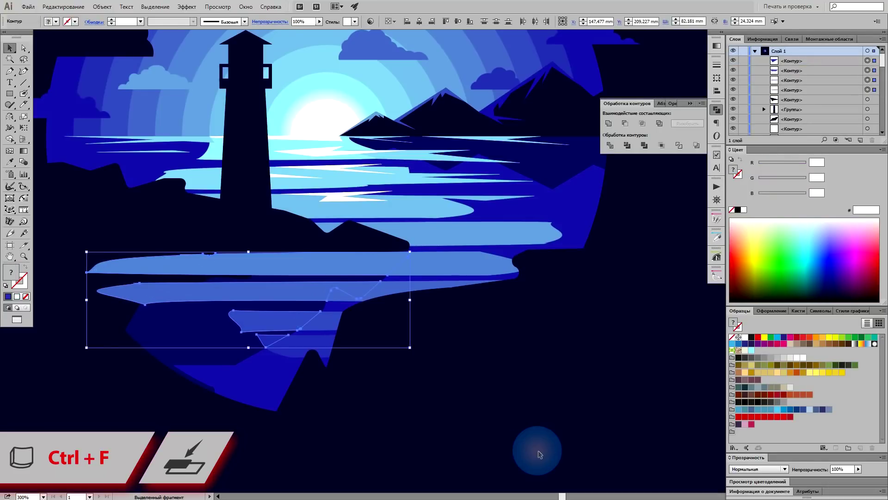
- Group and cut the streak pieces, then delete the three leftover streak outlines
key("ctrl+g")
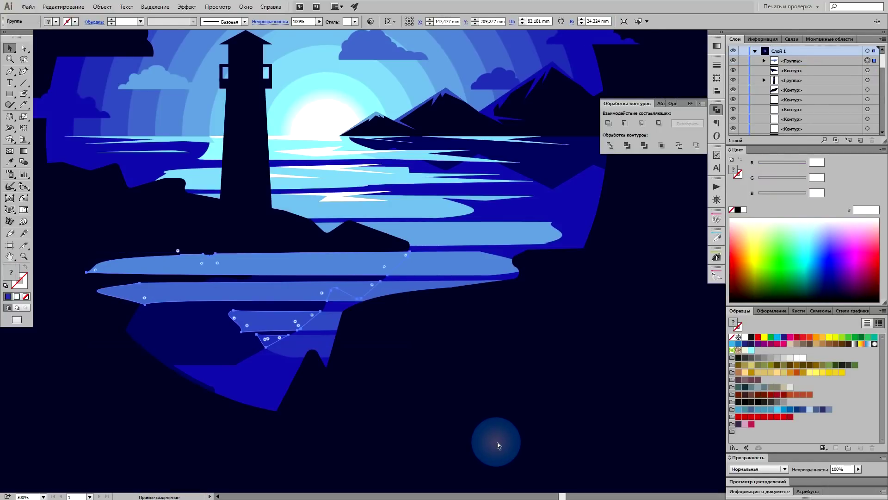
key("v")
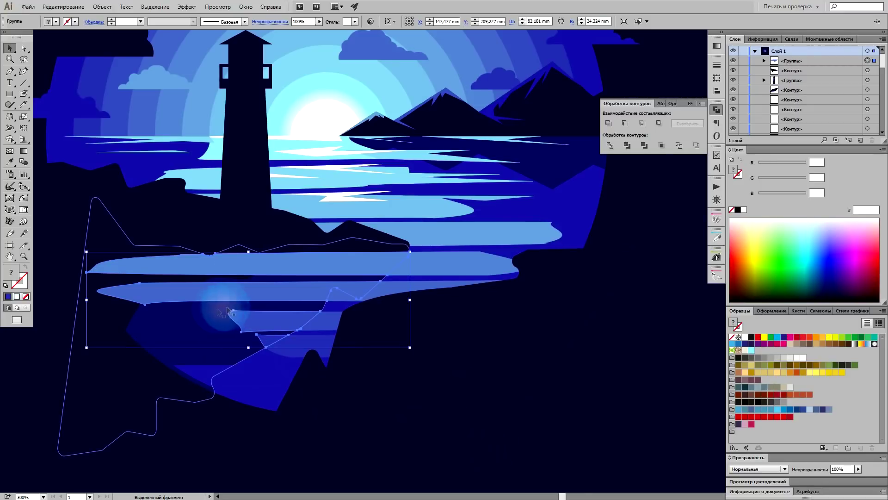
key("ctrl+x")
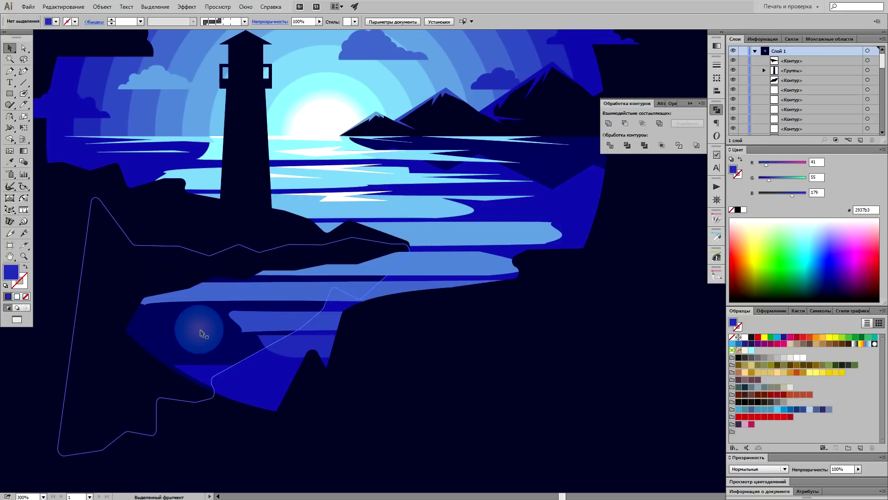
left_click(274, 326)
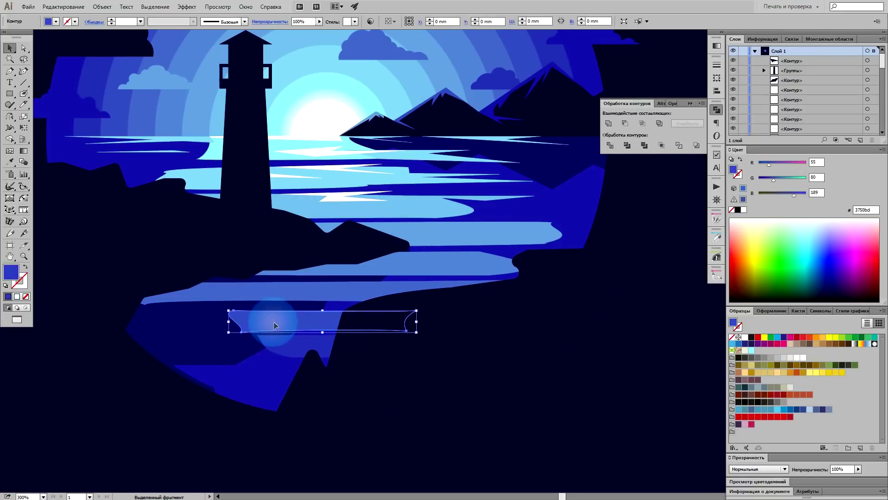
left_click(287, 287, "shift")
left_click(341, 269, "shift")
key("Delete")
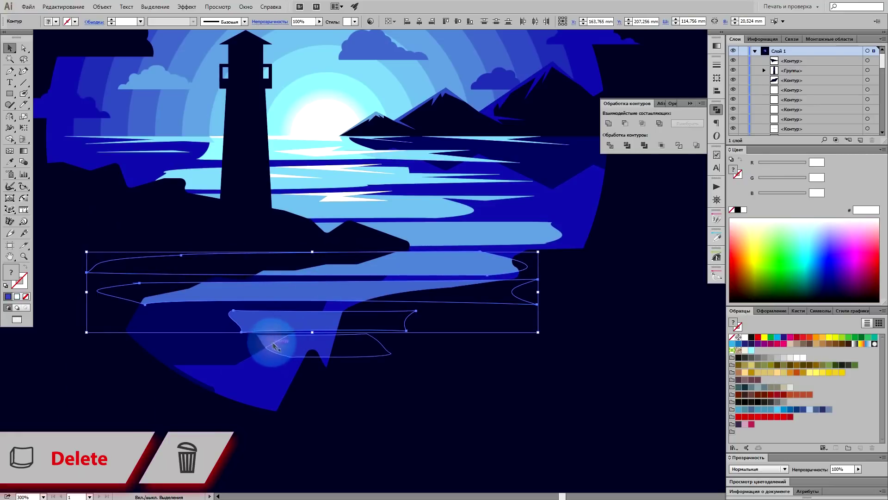
- Paste the streak pieces inside the shore's clipping group and set them to Soft Light blending
double_click(296, 341)
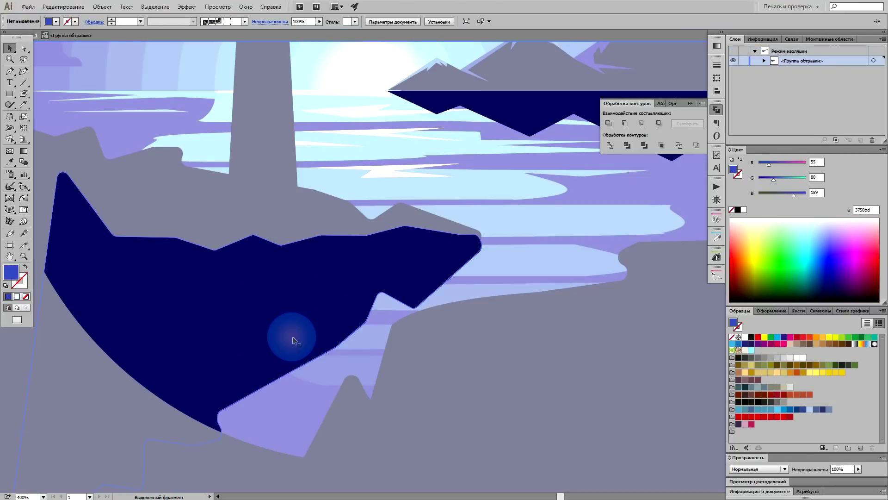
key("ctrl+f")
scroll(292, 337, "down", 1)
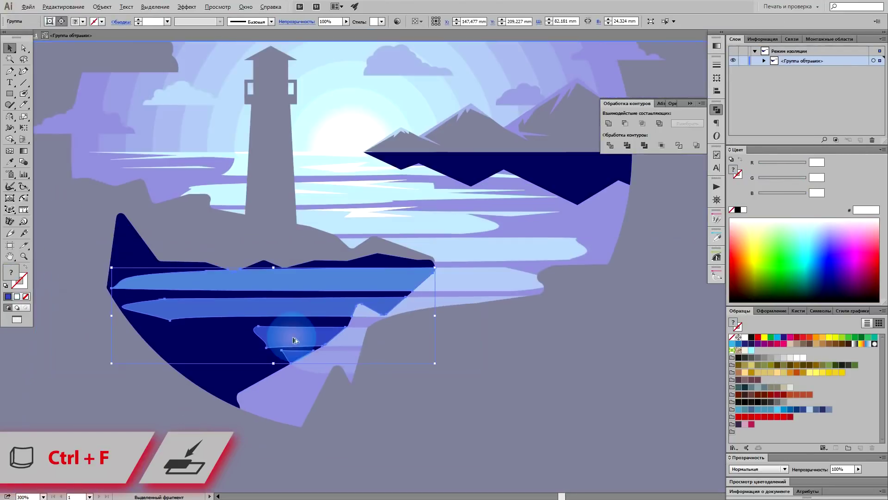
left_click(761, 471)
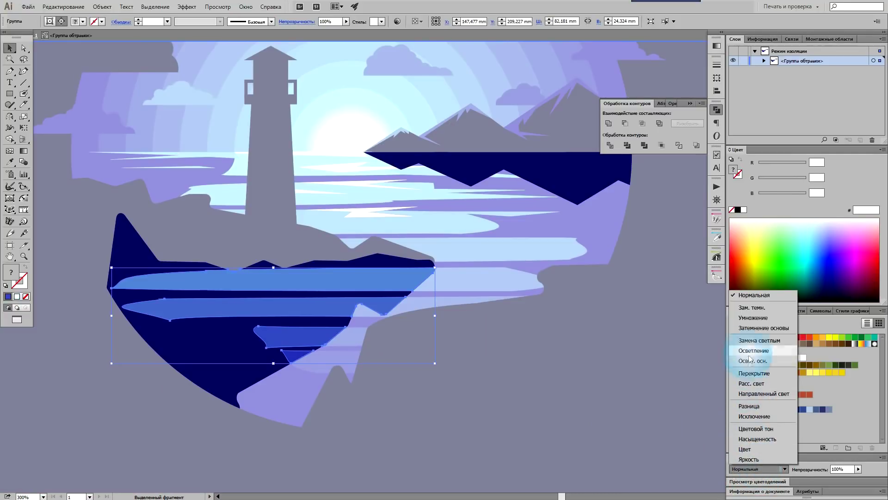
left_click(762, 321)
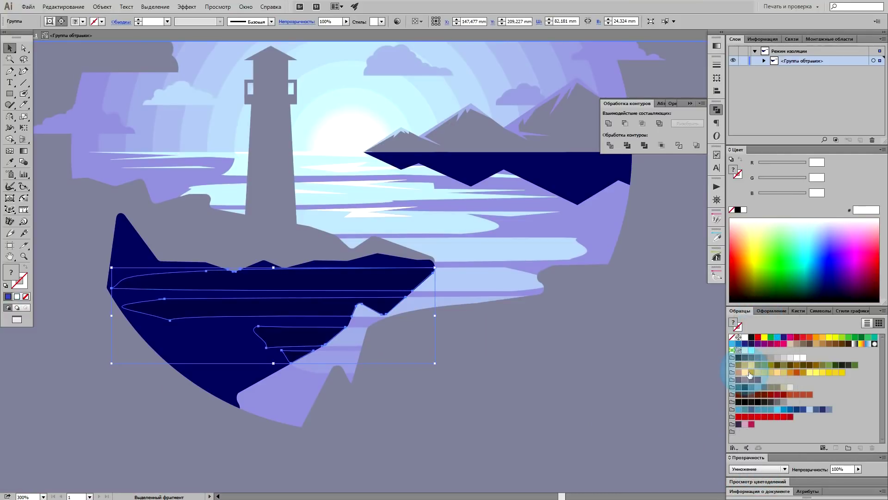
scroll(758, 471, "down", 2)
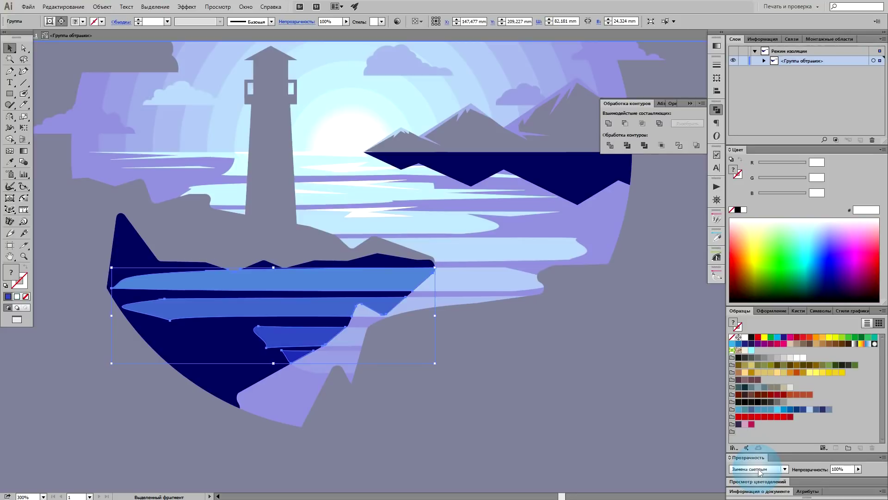
scroll(760, 472, "down", 2)
scroll(760, 472, "down", 1)
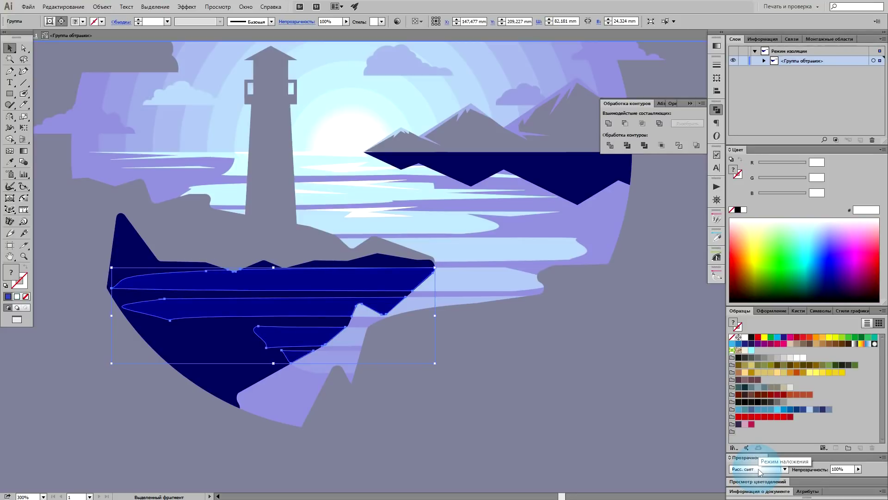
left_click(549, 414)
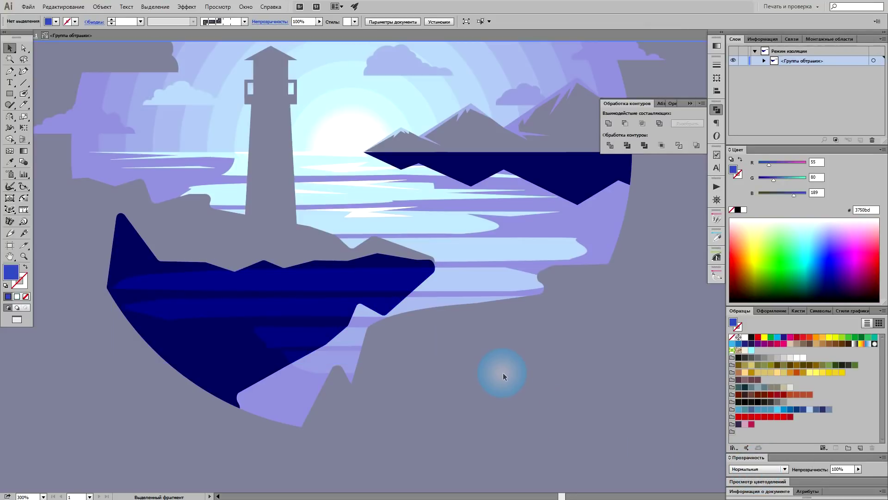
double_click(503, 372)
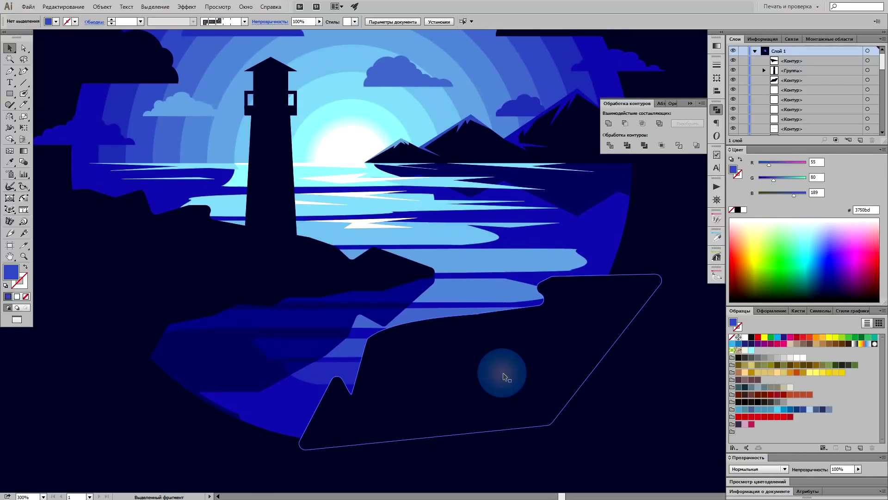
- Bring the shore area into view and select the lighthouse island shape
scroll(496, 377, "down", 1)
left_click_drag(489, 369, 421, 358)
left_click(222, 321)
scroll(222, 321, "up", 2)
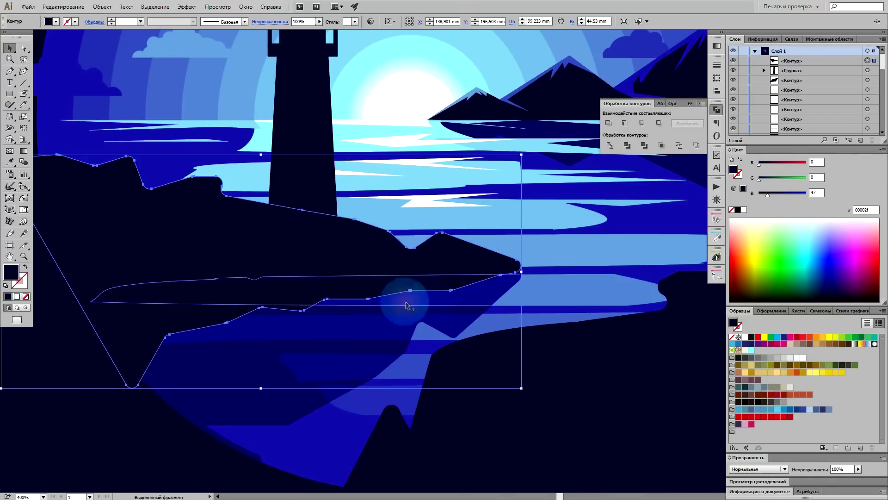
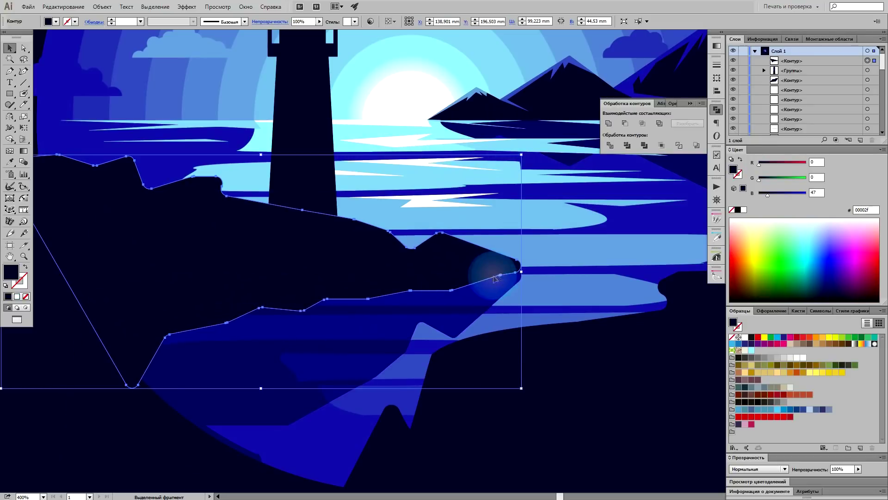
- Paste a copy of the dark island rock shape in front of the original and fill it white
scroll(539, 276, "up", 3)
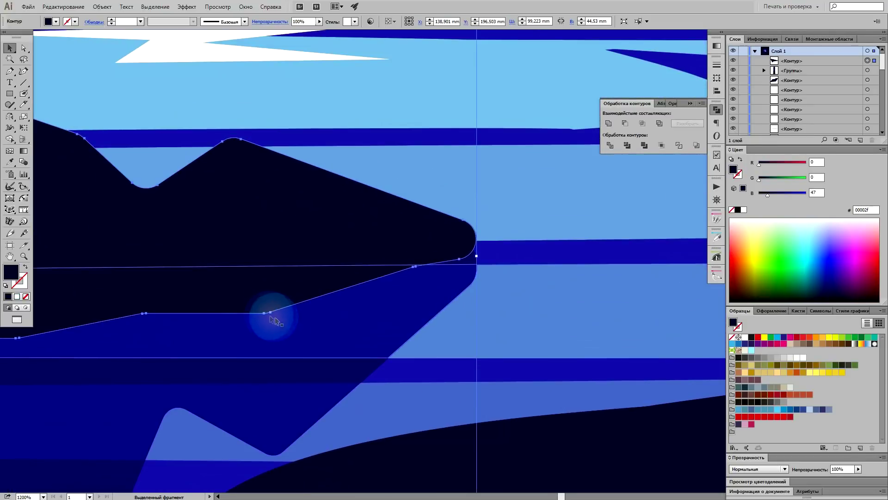
scroll(307, 253, "down", 3)
left_click_drag(307, 252, 425, 290)
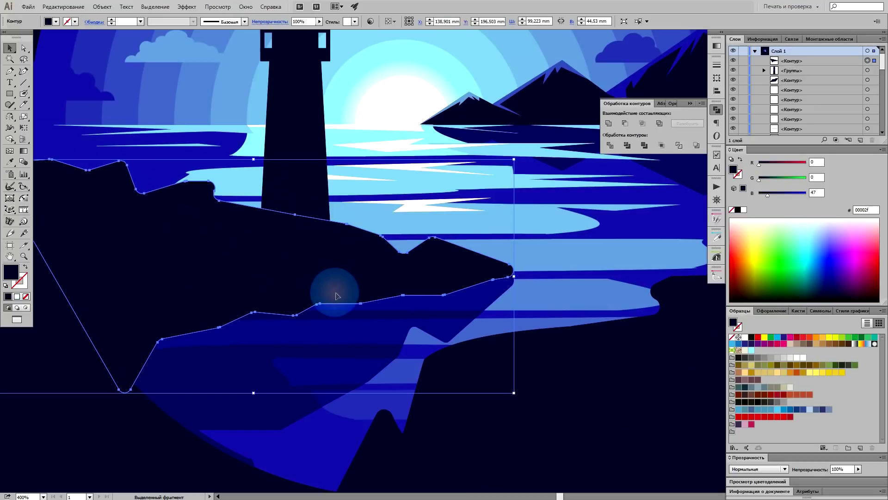
key("ctrl+c")
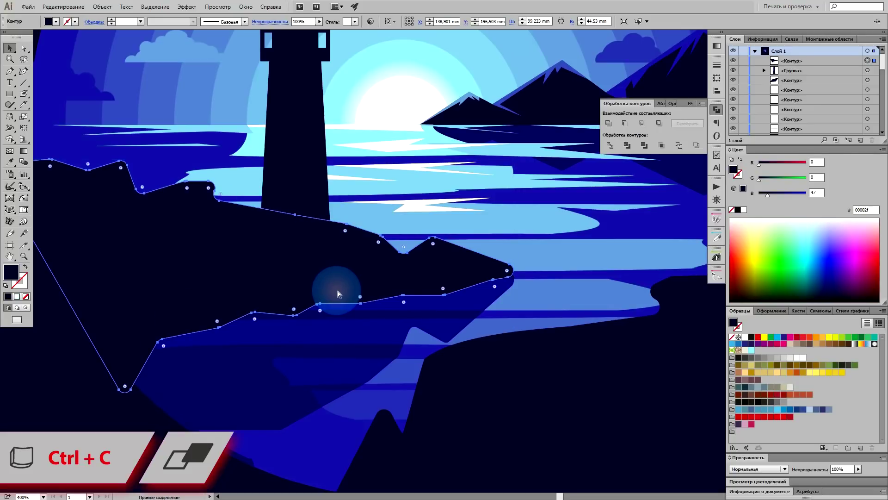
key("ctrl+f")
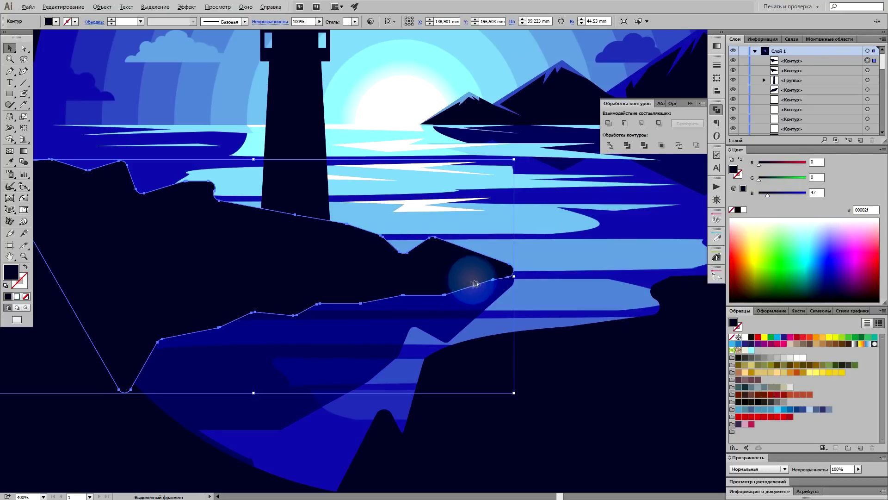
scroll(476, 283, "up", 3)
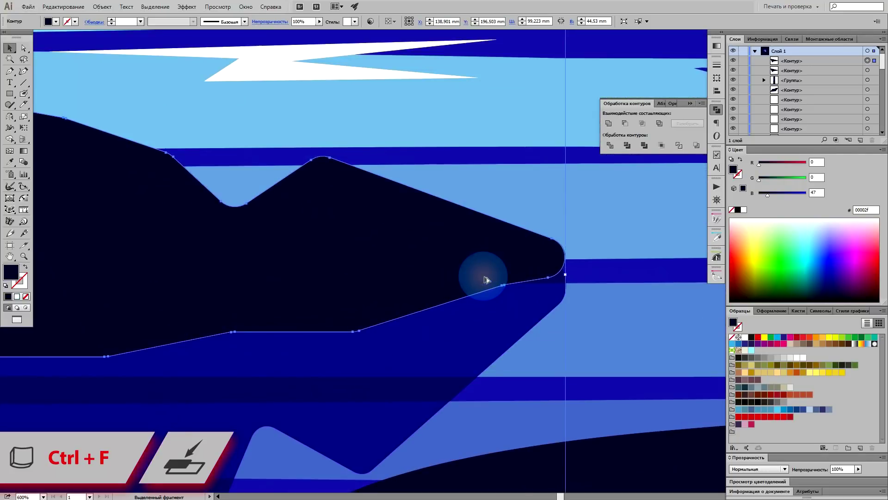
scroll(487, 280, "up", 1)
left_click(750, 339)
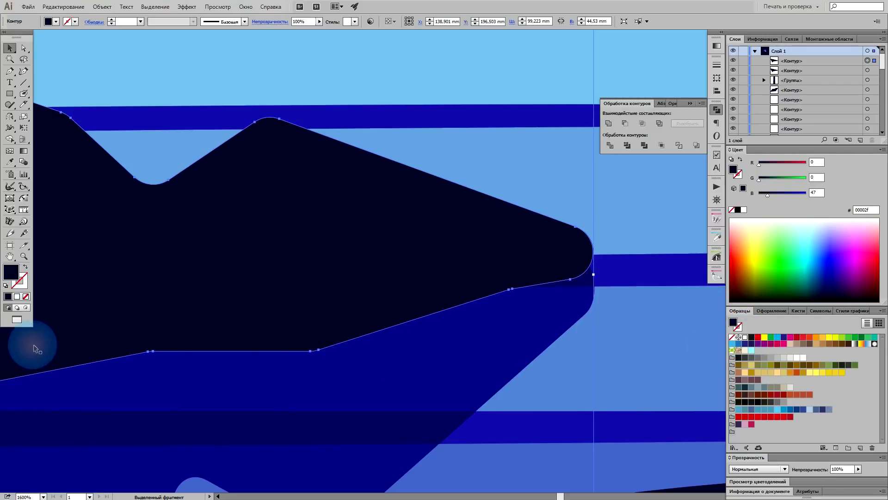
- Offset a duplicate of the white copy and apply Minus Front, leaving a thin white ledge strip
key("d")
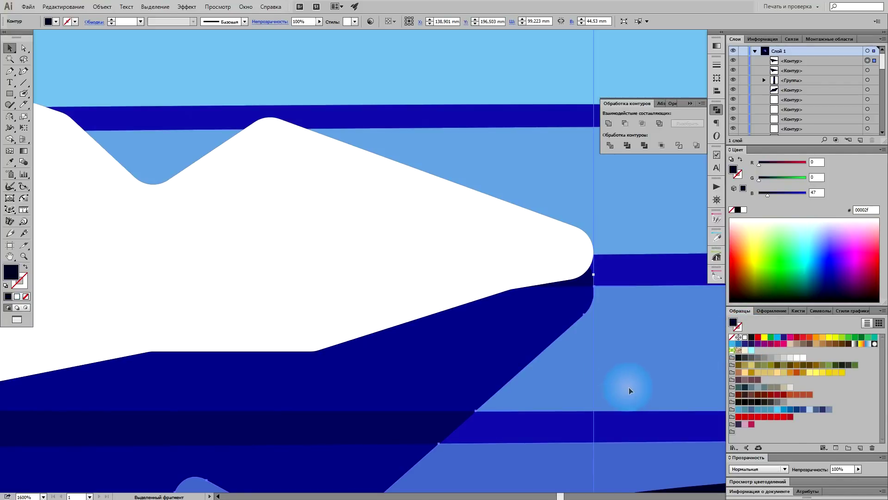
left_click(480, 261)
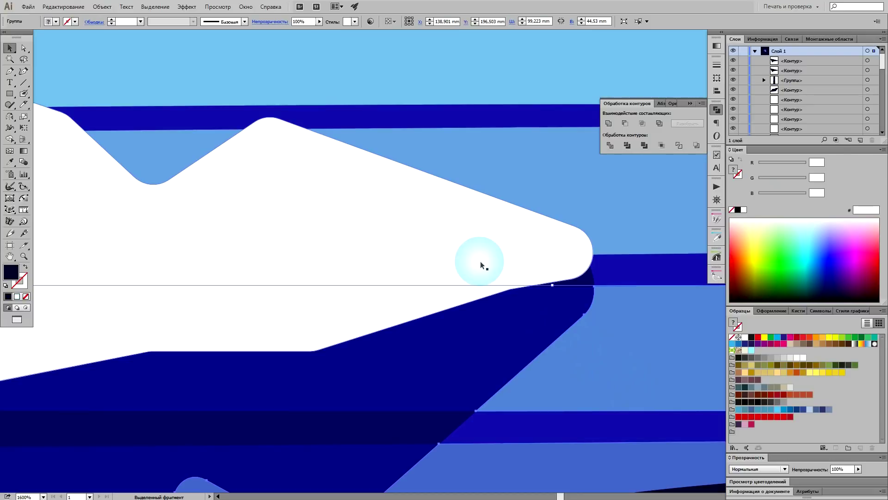
left_click(440, 252)
scroll(567, 267, "up", 3)
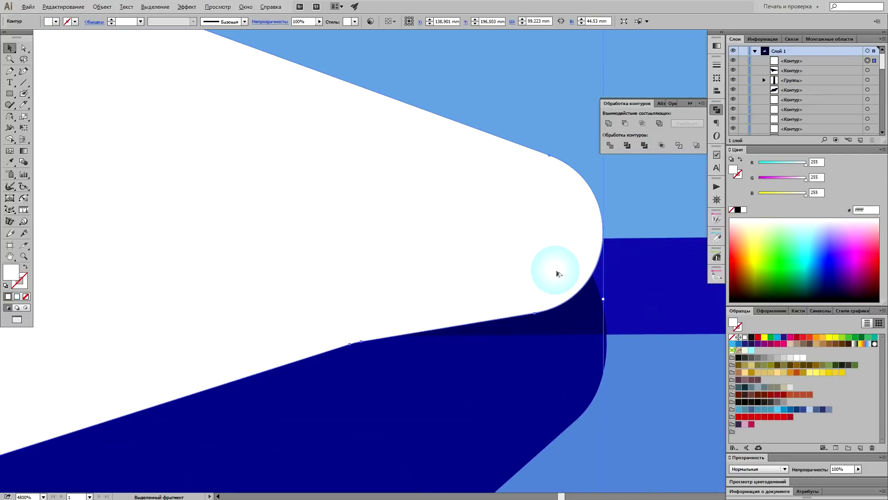
left_click_drag(558, 274, 568, 260)
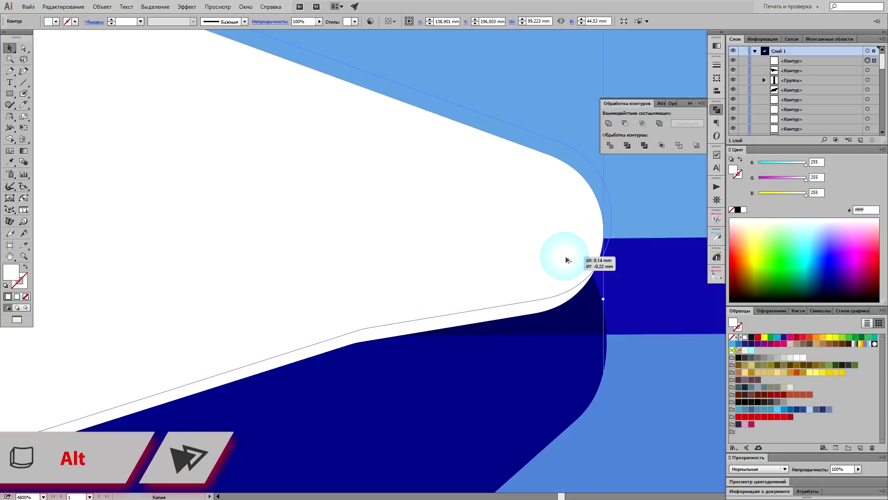
left_click_drag(567, 260, 588, 257)
left_click(632, 127)
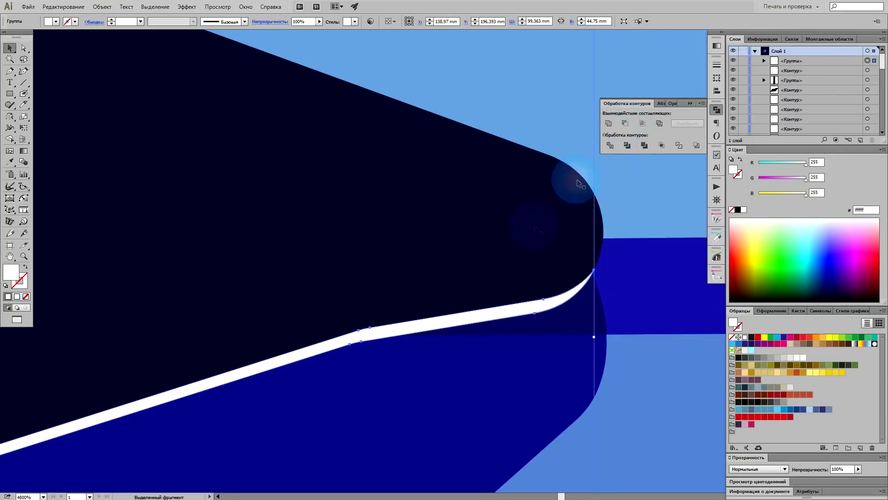
scroll(440, 307, "down", 8)
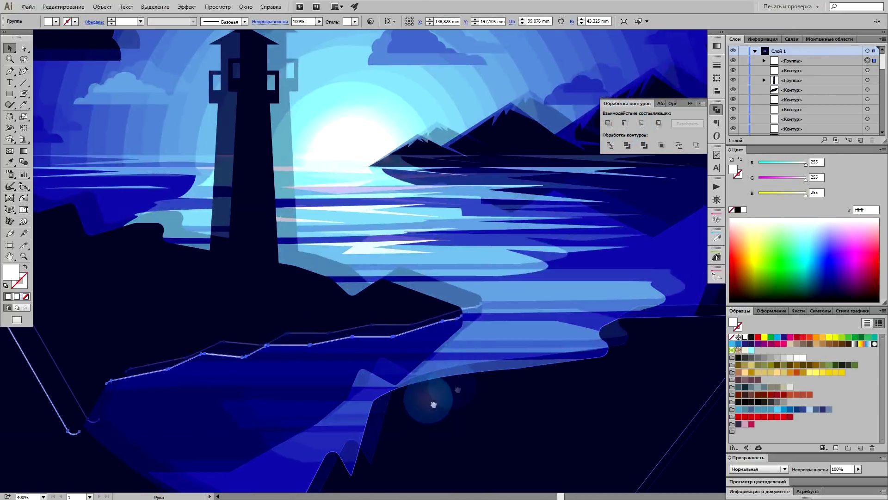
left_click_drag(433, 404, 551, 337)
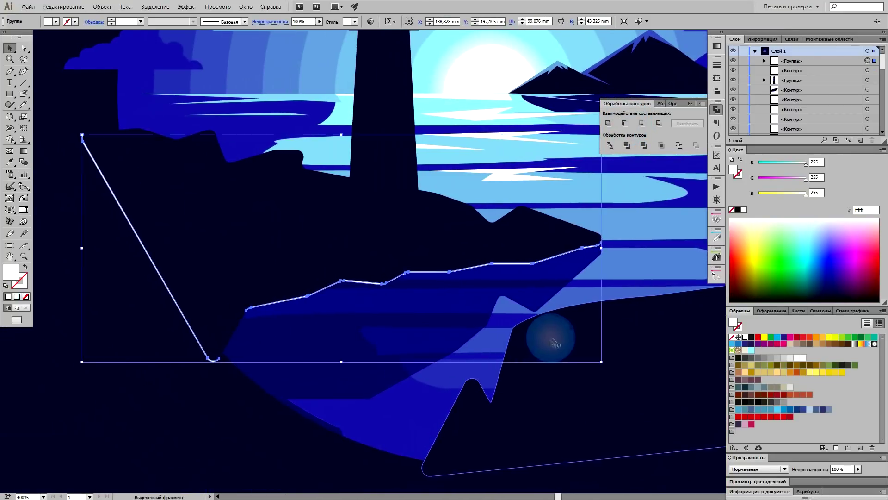
- Isolate the highlight group and delete the stray diagonal white line
double_click(192, 332)
left_click(187, 321)
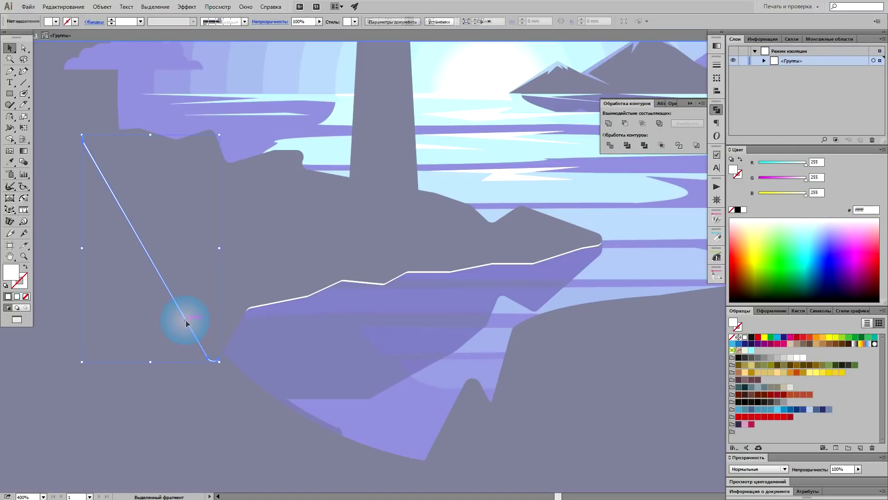
key("Delete")
scroll(492, 254, "up", 5, "alt")
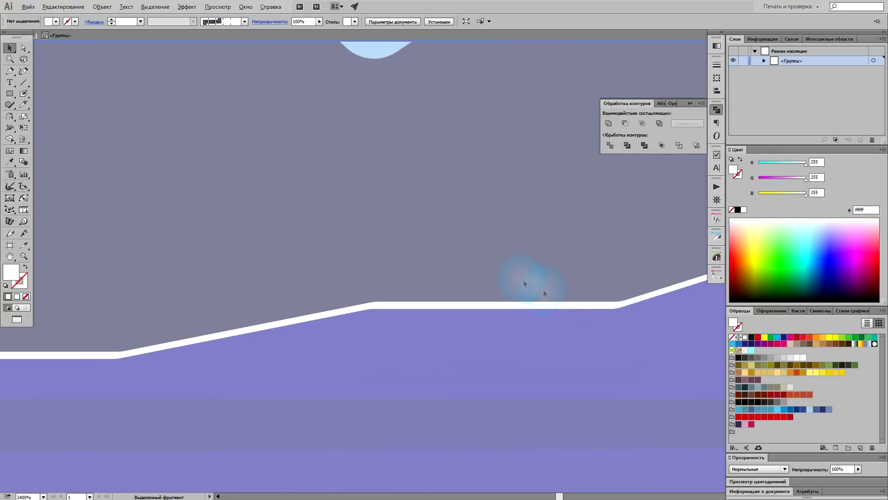
- Drag the white strip's anchor points out into jagged highlight spikes
key("a")
left_click(522, 237)
mouse_move(521, 232)
left_mouse_down()
mouse_move(614, 237)
mouse_move(611, 221)
mouse_move(525, 317)
left_mouse_up()
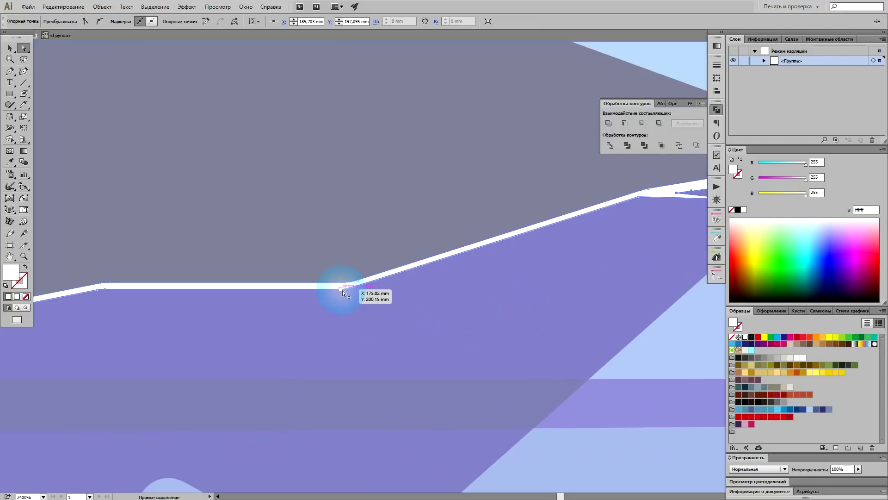
left_click_drag(342, 290, 489, 332)
scroll(396, 272, "down", 2)
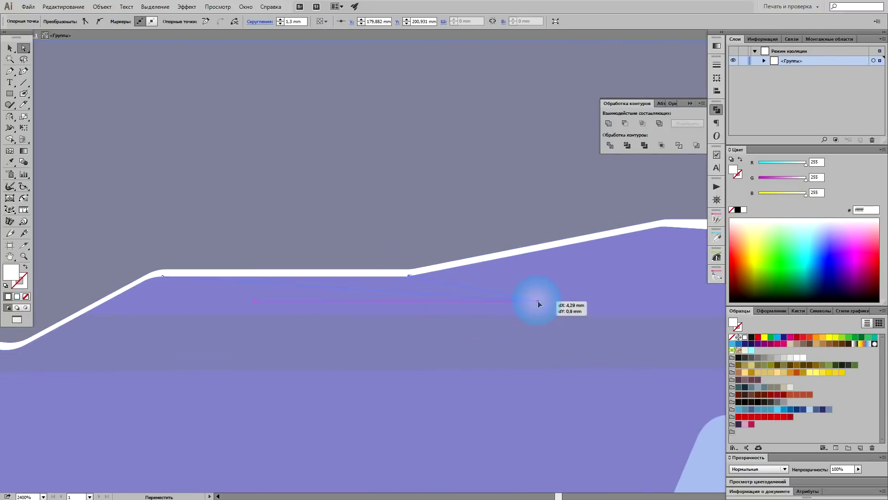
scroll(377, 323, "down", 1)
scroll(377, 324, "down", 2)
scroll(366, 370, "up", 2)
scroll(195, 348, "up", 2)
left_click(198, 267)
left_click_drag(212, 242, 215, 240)
scroll(347, 314, "down", 3)
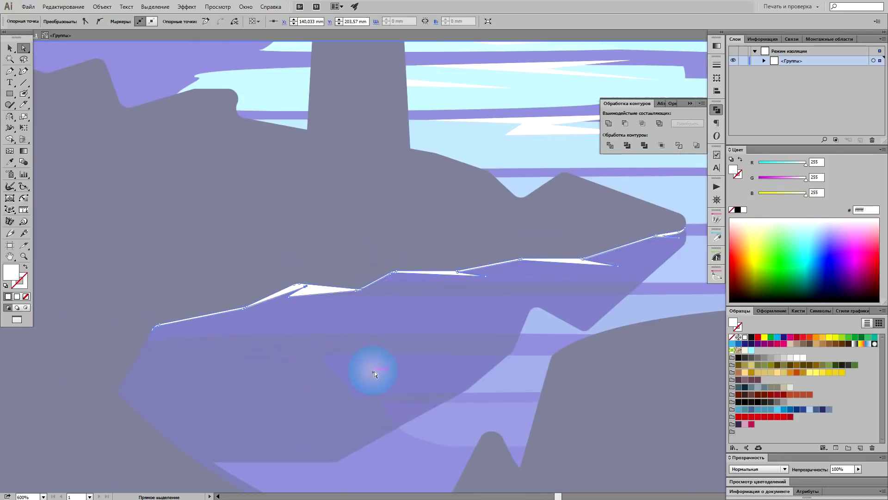
left_click(375, 370)
- Erase the thin white sliver at the strip's left end and exit isolation mode
left_click(230, 315)
scroll(139, 332, "up", 3)
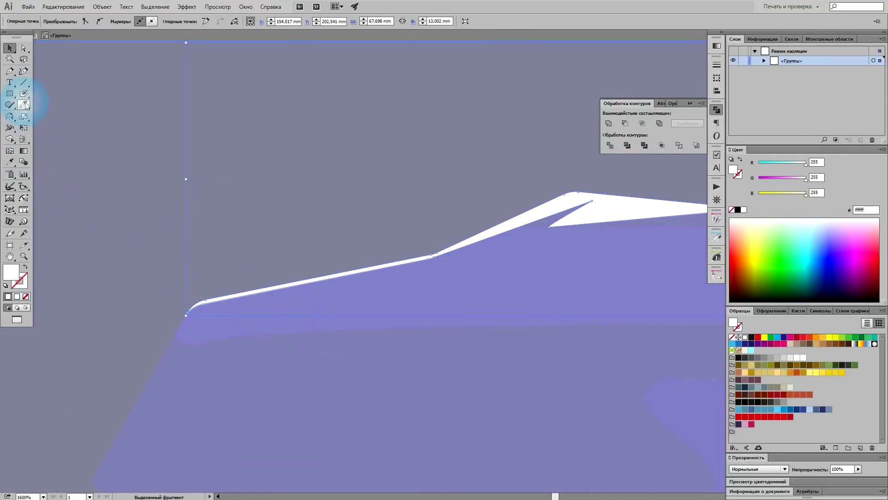
left_click_drag(26, 106, 70, 95)
left_click_drag(187, 317, 417, 253)
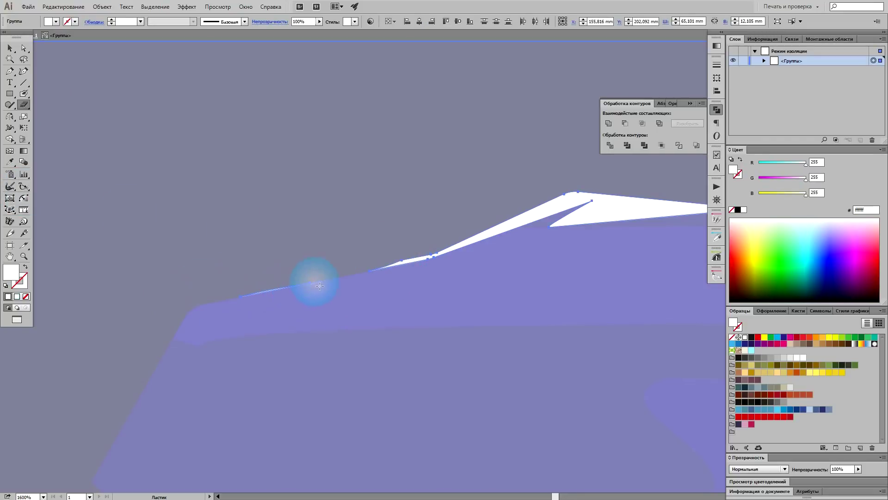
scroll(338, 267, "down", 3)
double_click(202, 352)
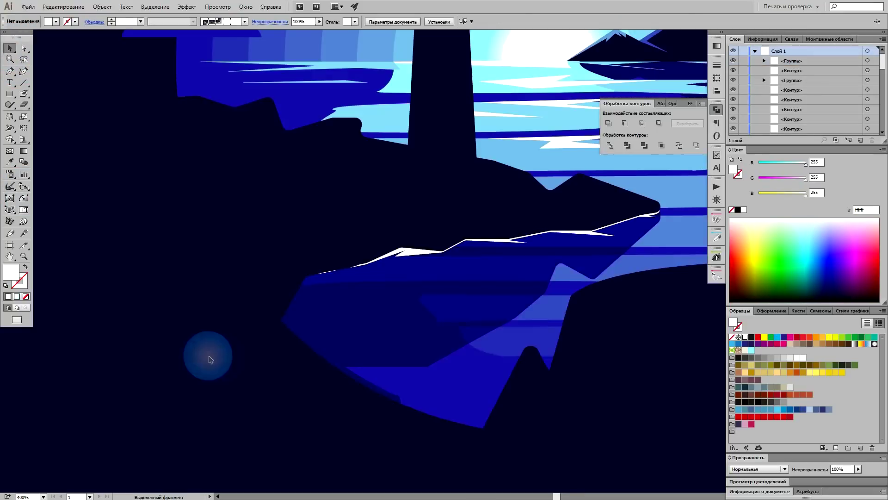
- Enter the lighthouse group and start a Pen path along the tower's right edge
scroll(202, 353, "down", 3)
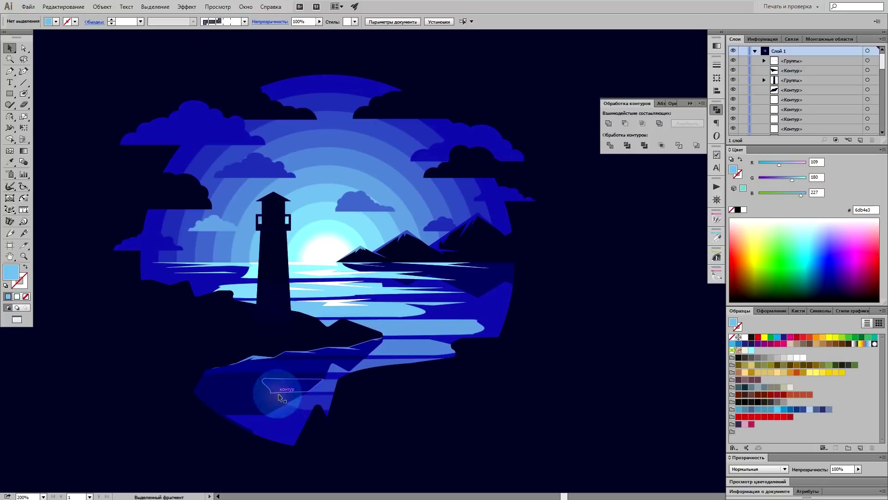
scroll(271, 287, "up", 1)
scroll(283, 317, "up", 2)
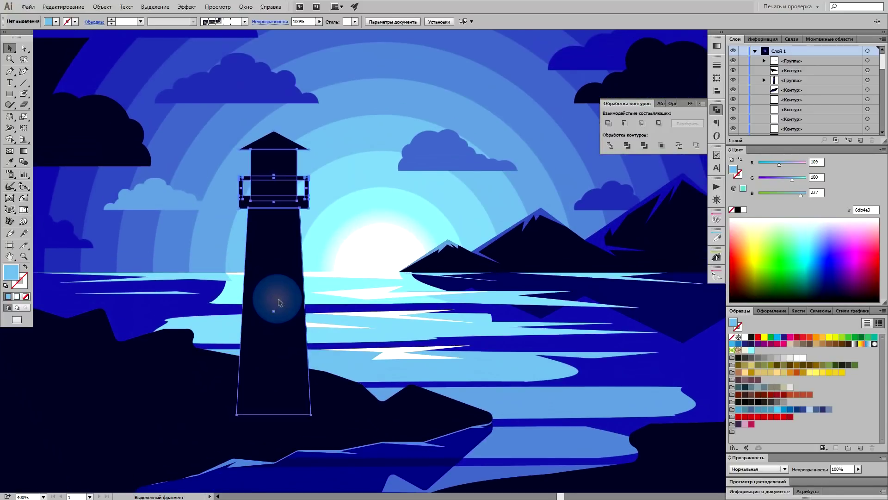
double_click(278, 299)
left_click(119, 269)
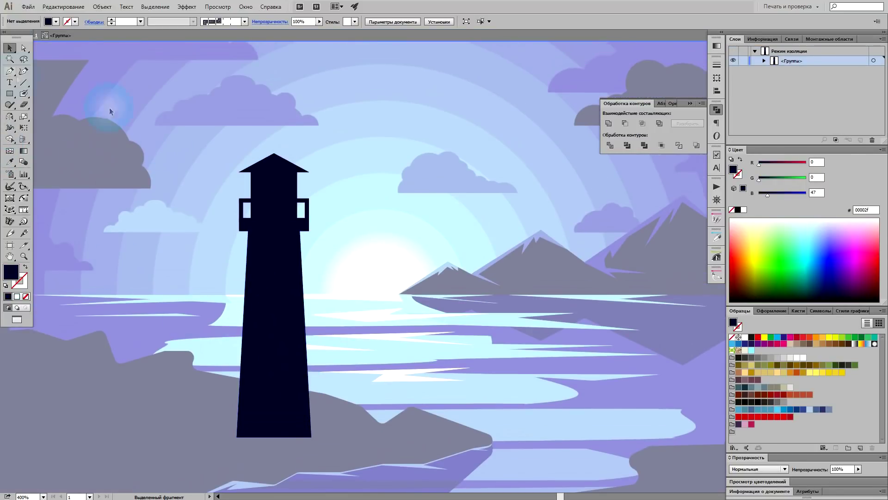
key("p")
scroll(266, 222, "up", 1)
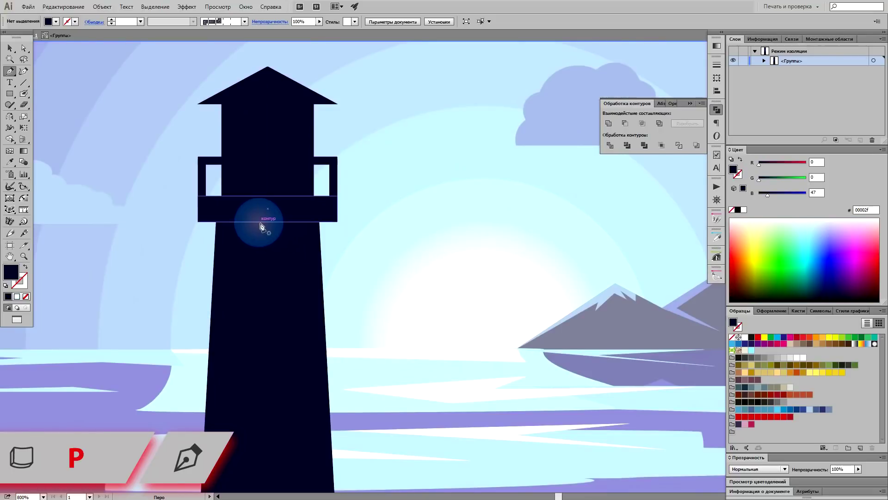
left_click(259, 220)
left_click(319, 218)
left_click(319, 224)
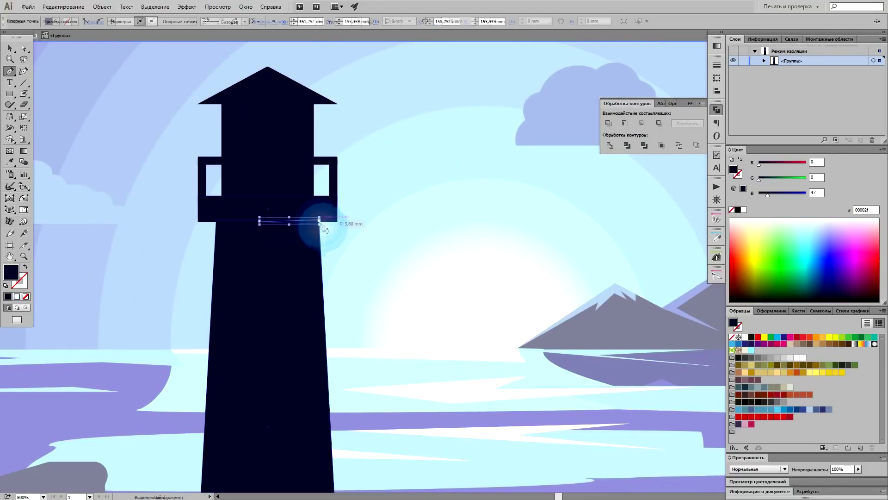
- Add the remaining corners and close the narrow highlight strip on its start point
scroll(323, 225, "up", 5)
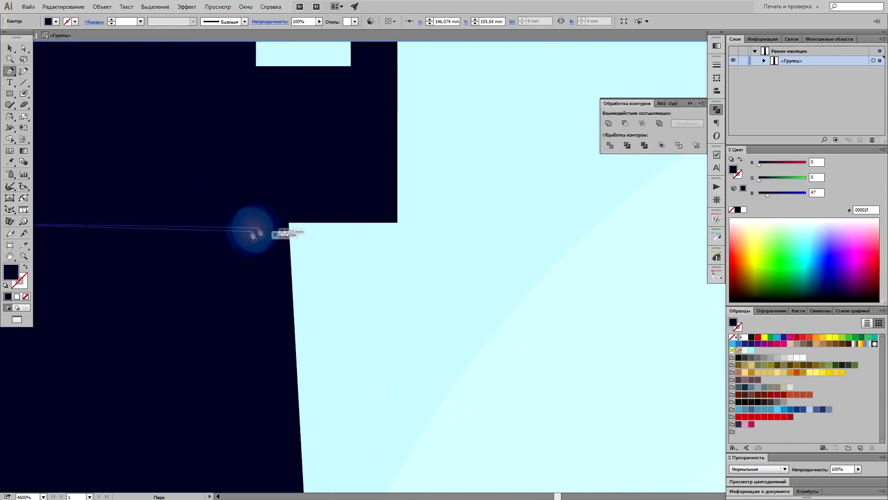
left_click(290, 225)
scroll(324, 268, "down", 5)
scroll(397, 278, "down", 3)
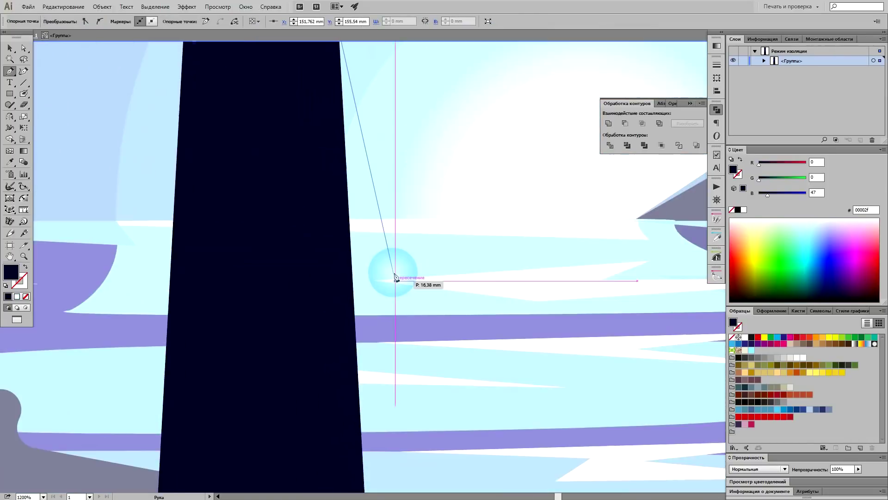
scroll(394, 417, "down", 2)
scroll(384, 457, "up", 2)
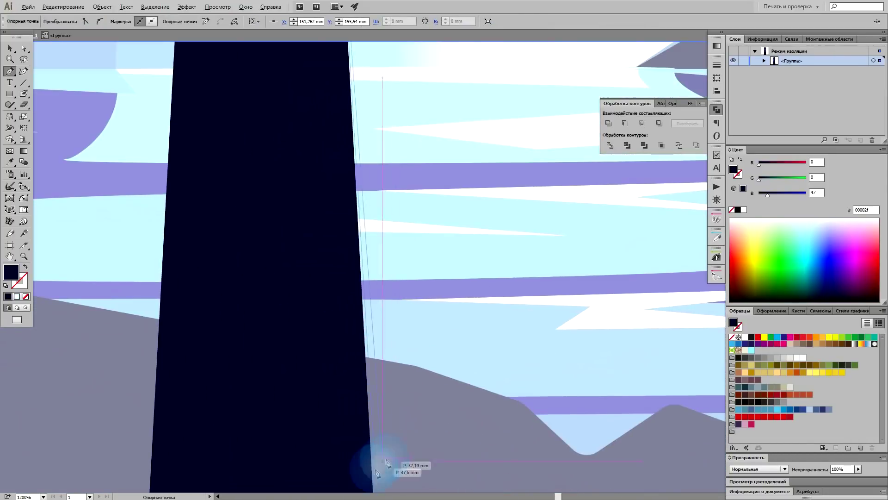
scroll(387, 463, "down", 3)
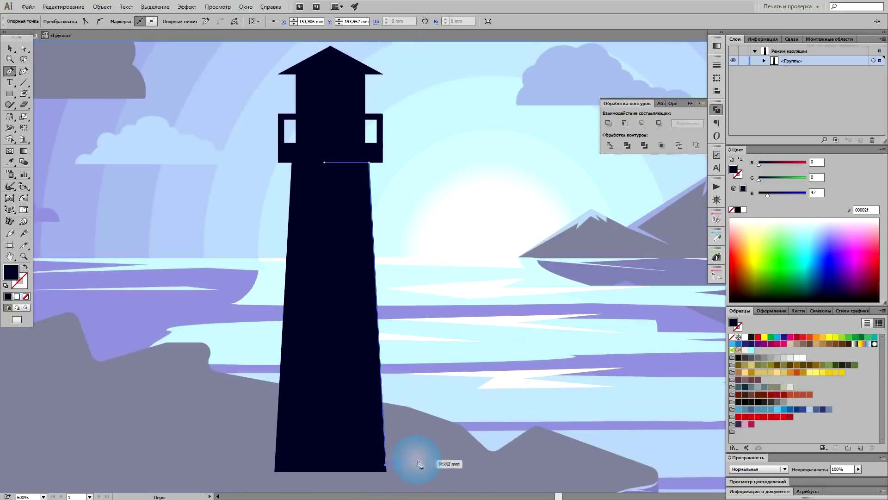
scroll(368, 233, "up", 3)
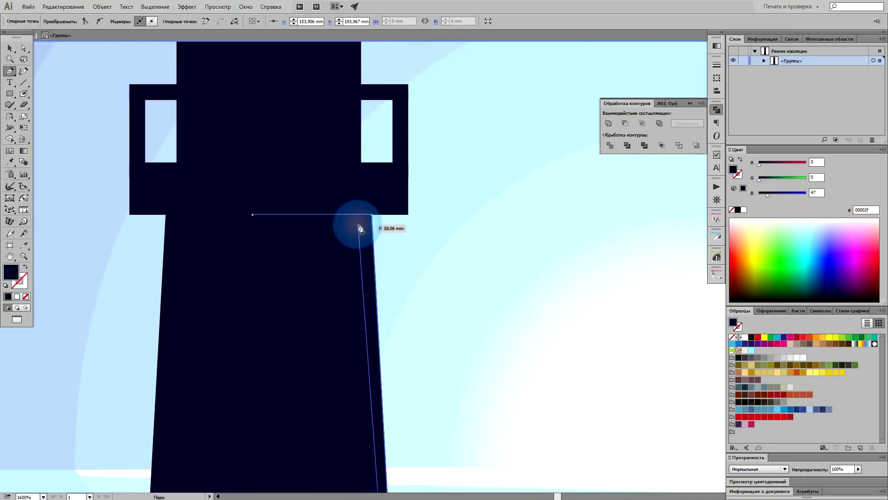
left_click(358, 224)
left_click(253, 215)
scroll(475, 366, "down", 4)
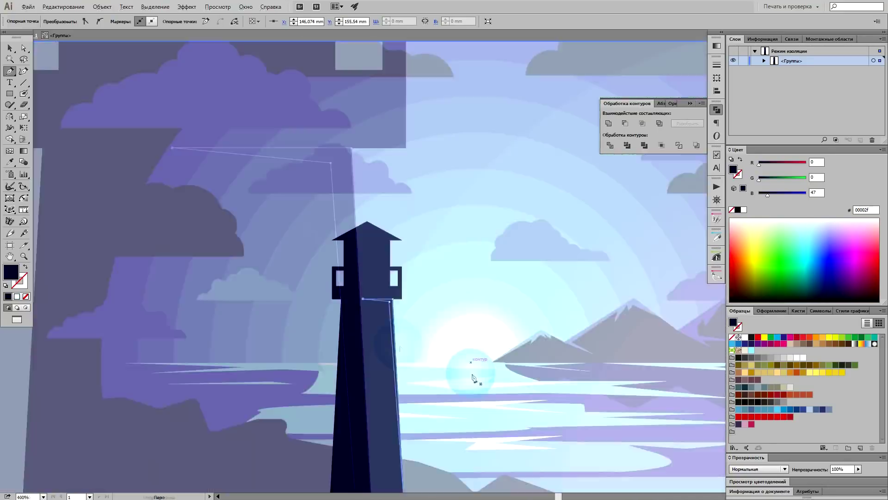
scroll(473, 377, "down", 2)
- Fill the strip with blue 5282d0 sampled from the water
key("i")
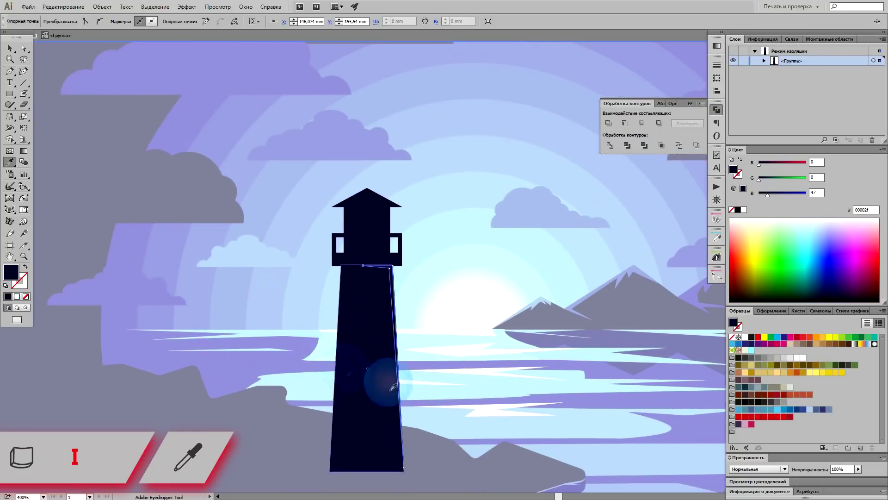
left_click(661, 451)
left_click_drag(664, 456, 466, 357)
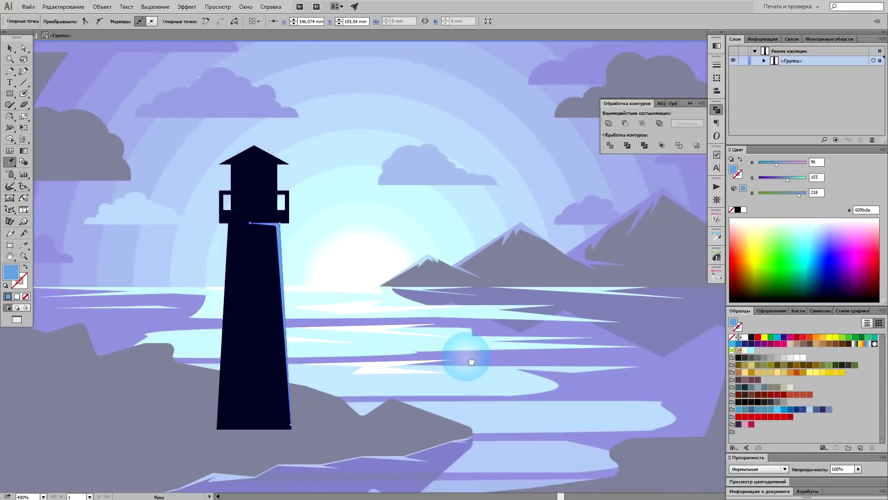
left_click(514, 467)
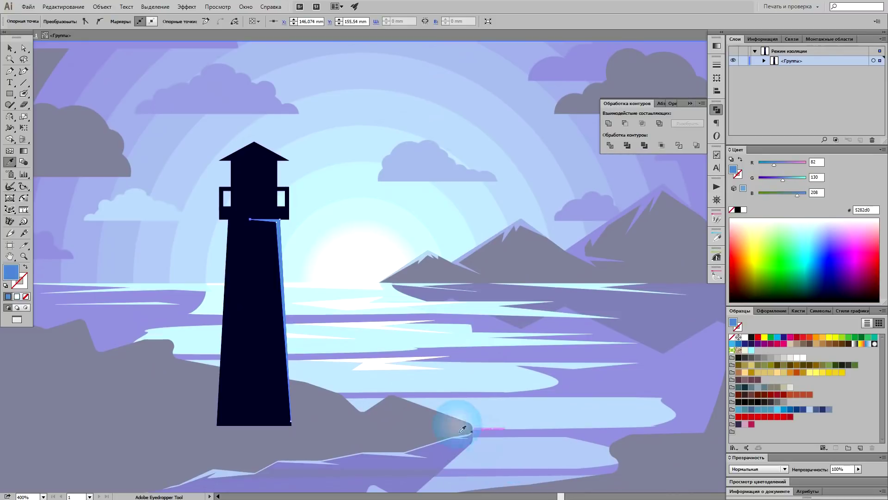
scroll(228, 198, "up", 2)
scroll(336, 327, "up", 1)
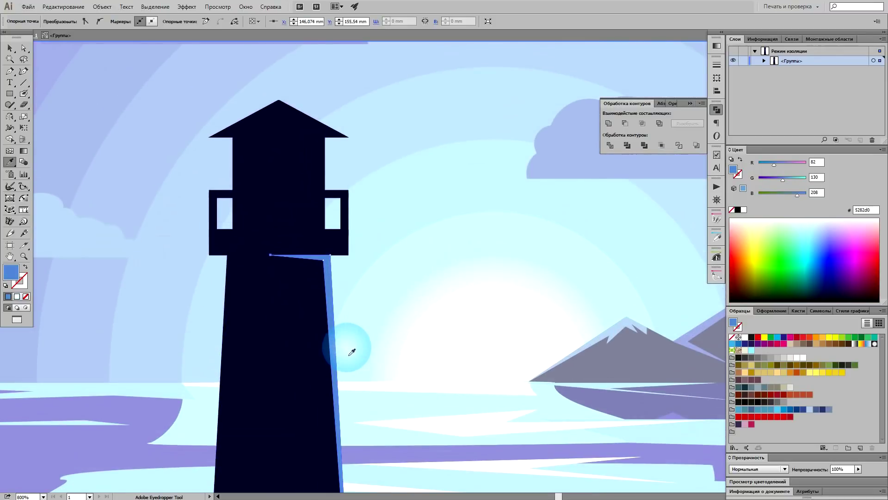
scroll(68, 98, "up", 3)
left_click(10, 71)
- Draw a thin triangular blue highlight under the lighthouse roof
scroll(305, 180, "up", 2)
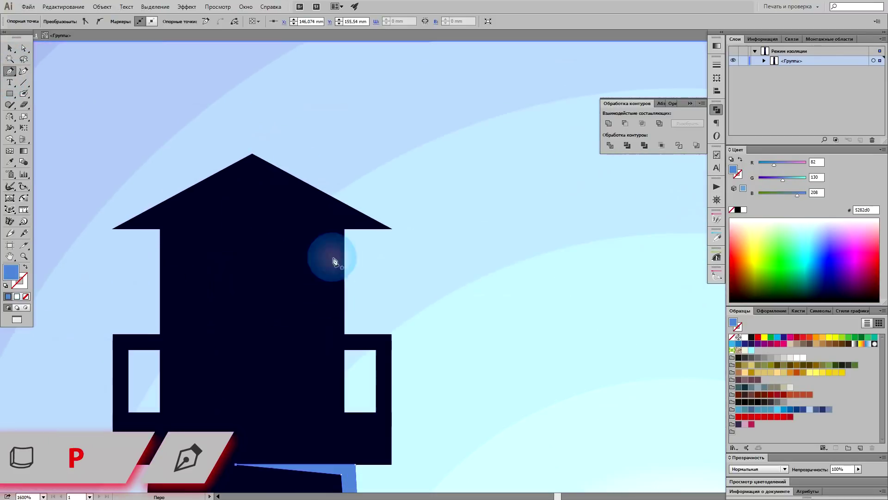
left_click(344, 228)
left_click(236, 226)
left_click(344, 296)
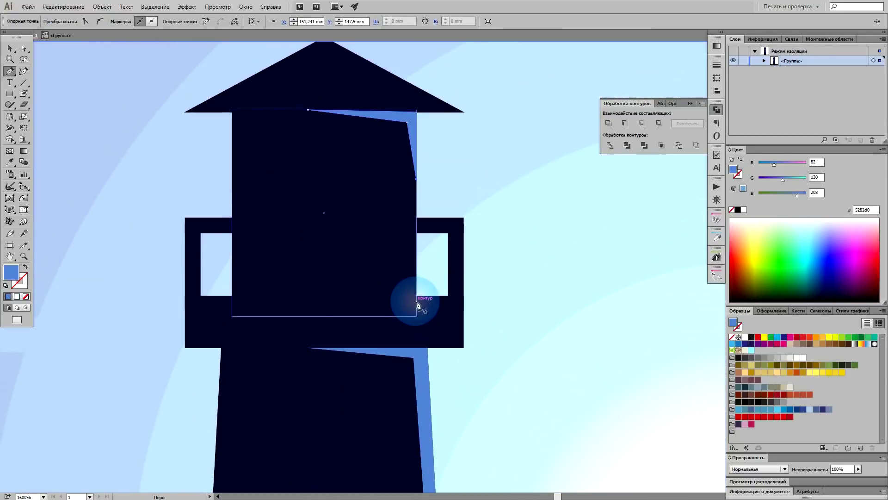
- Draw a thin highlight shape along the gallery, wrapping around its right end
left_click(416, 300)
left_click(272, 299)
left_click(416, 289)
scroll(434, 263, "up", 2)
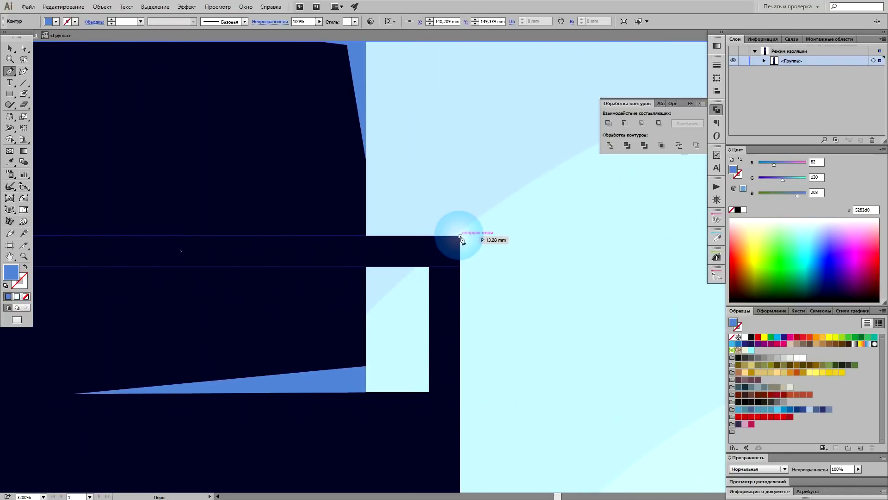
left_click(460, 237)
left_click(461, 311)
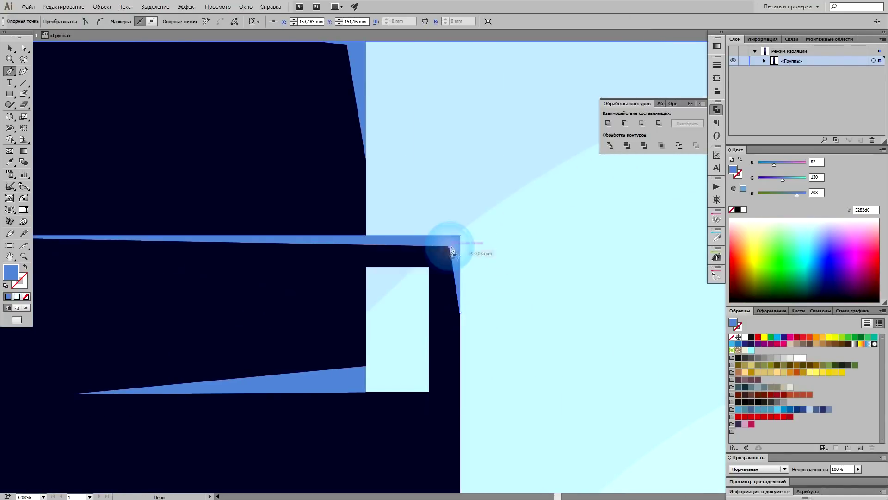
left_click_drag(452, 250, 817, 268)
left_click(268, 255)
- Draw a small blue window rectangle, about 3.94 × 4.32 mm, on the tower
scroll(345, 301, "down", 3)
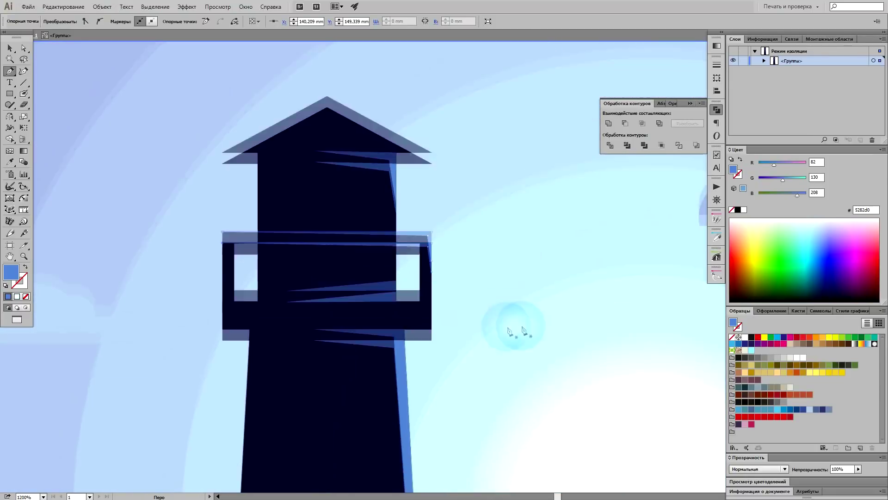
scroll(523, 329, "down", 2)
scroll(452, 311, "down", 2)
left_click_drag(446, 356, 420, 361)
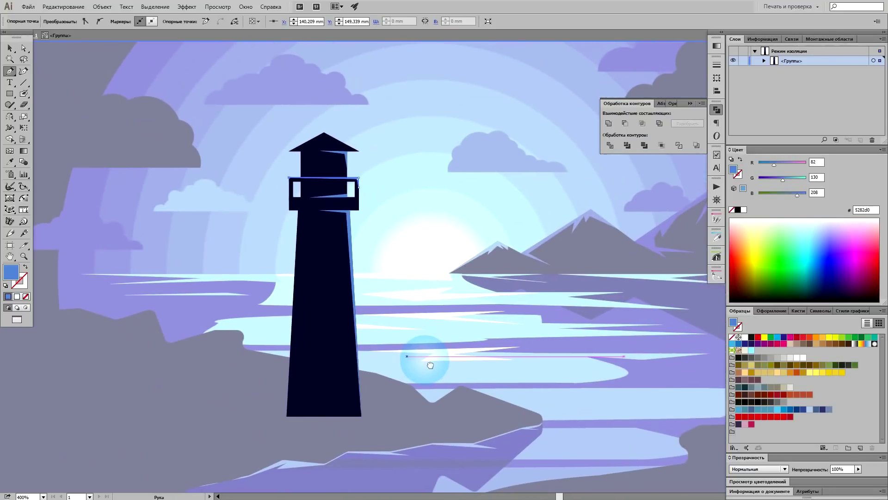
scroll(340, 355, "up", 2)
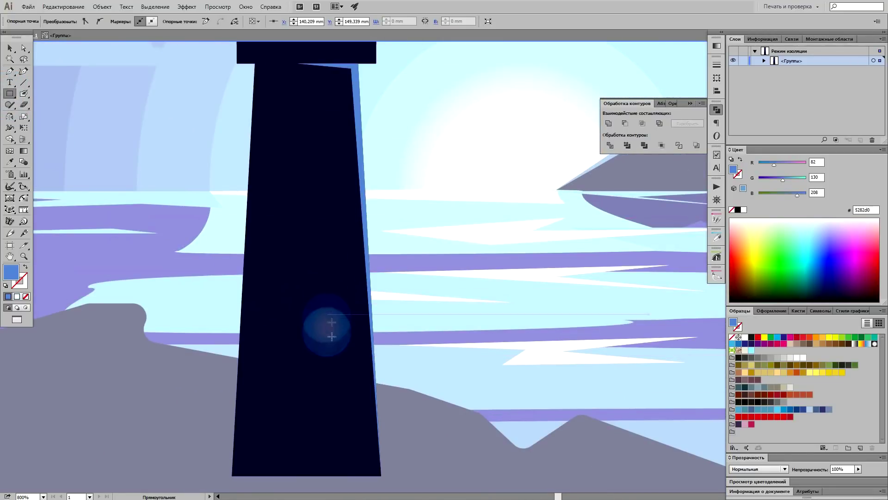
left_click_drag(327, 317, 341, 344)
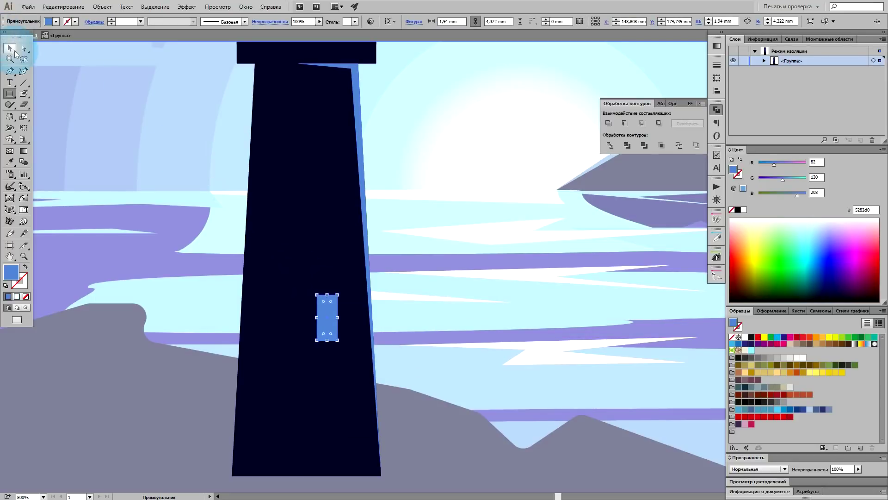
key("ctrl+minus")
key("ctrl+minus")
key("ctrl+minus")
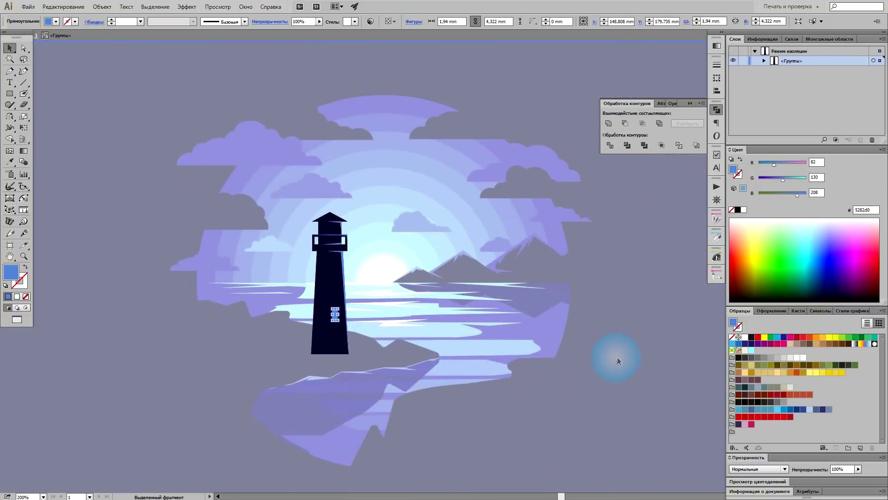
- Exit the lighthouse group and look over the whole scene
left_click(617, 357)
mouse_move(634, 352)
left_mouse_down()
mouse_move(601, 307)
mouse_move(603, 339)
left_mouse_up()
double_click(598, 305)
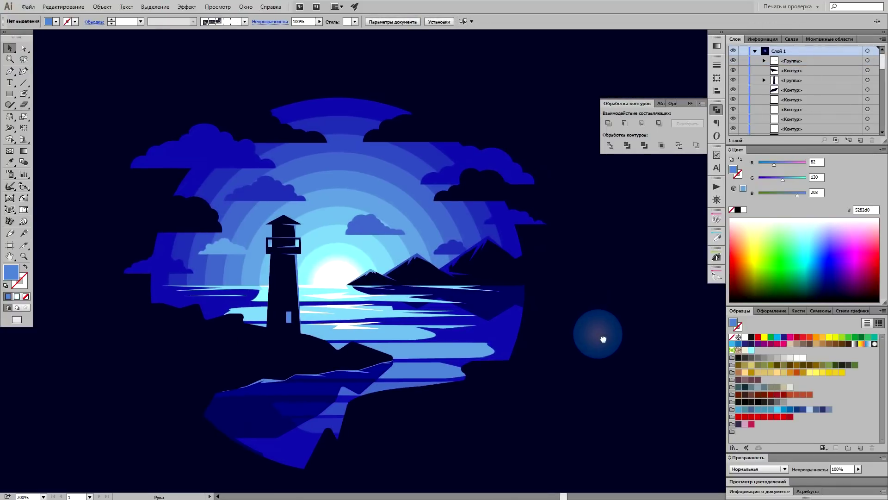
scroll(567, 359, "down", 1)
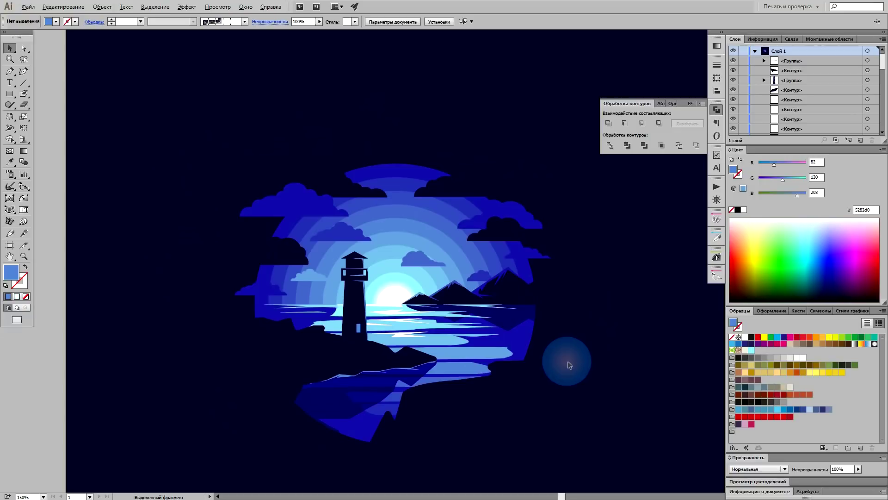
scroll(567, 359, "up", 1)
scroll(577, 368, "right", 1)
left_click(413, 446)
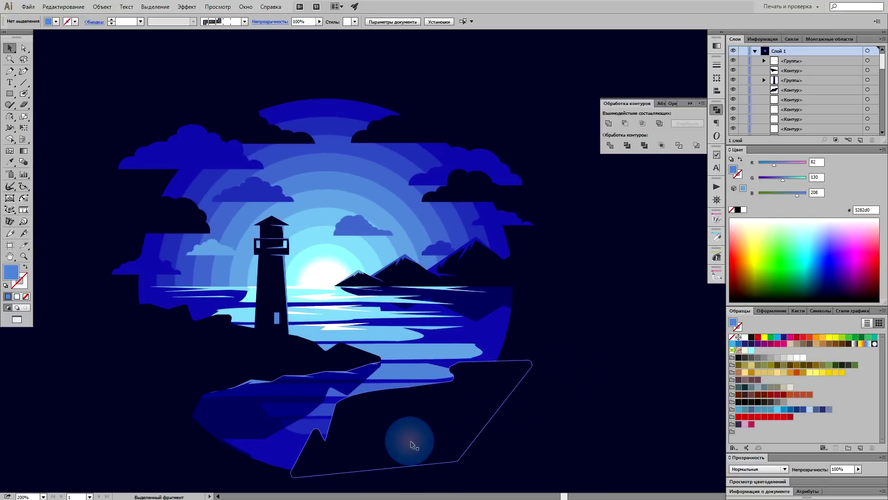
left_click(577, 454)
scroll(551, 443, "up", 2)
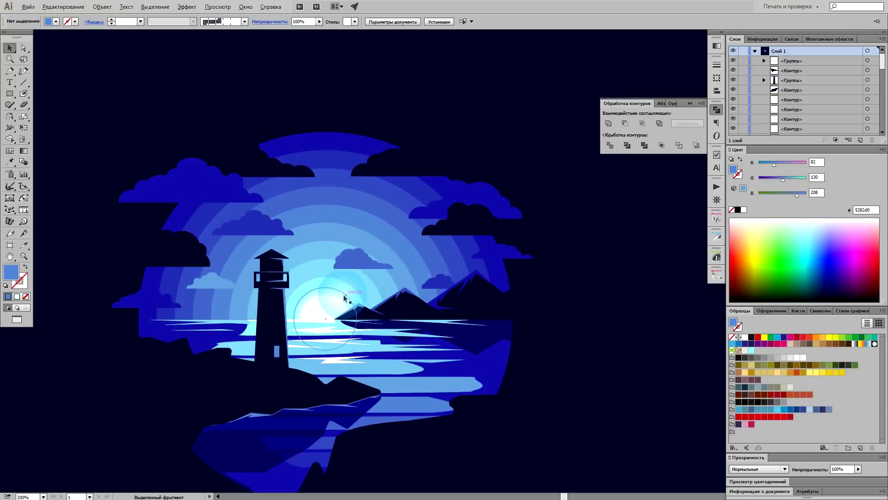
scroll(347, 301, "up", 2)
- Reposition and reshape the central cloud, recolour it pale cyan, and move it up-right
key("v")
left_click_drag(379, 229, 354, 277)
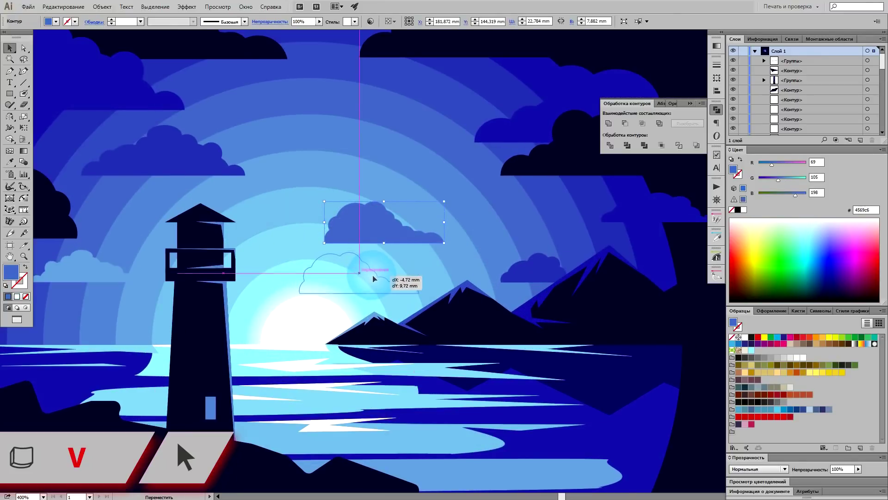
mouse_move(419, 251)
left_mouse_down()
mouse_move(436, 271)
mouse_move(431, 256)
left_mouse_up()
left_click_drag(374, 284, 370, 267)
key("i")
left_click(309, 247)
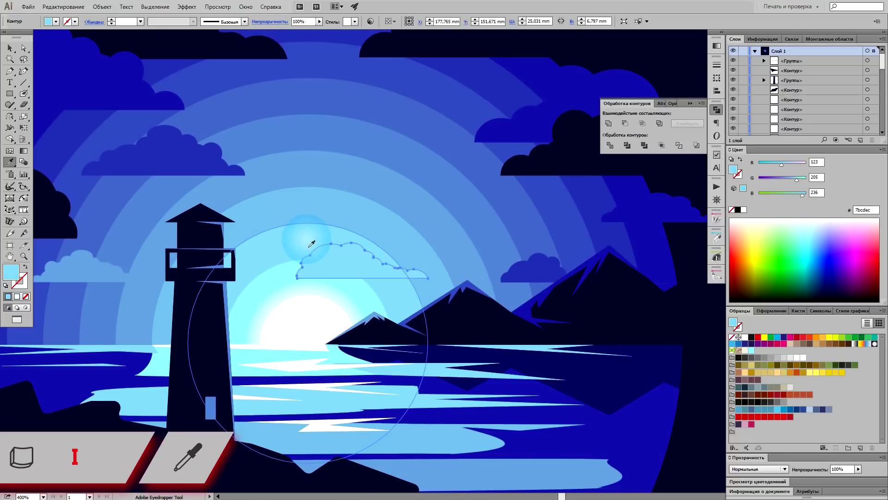
left_click(370, 304)
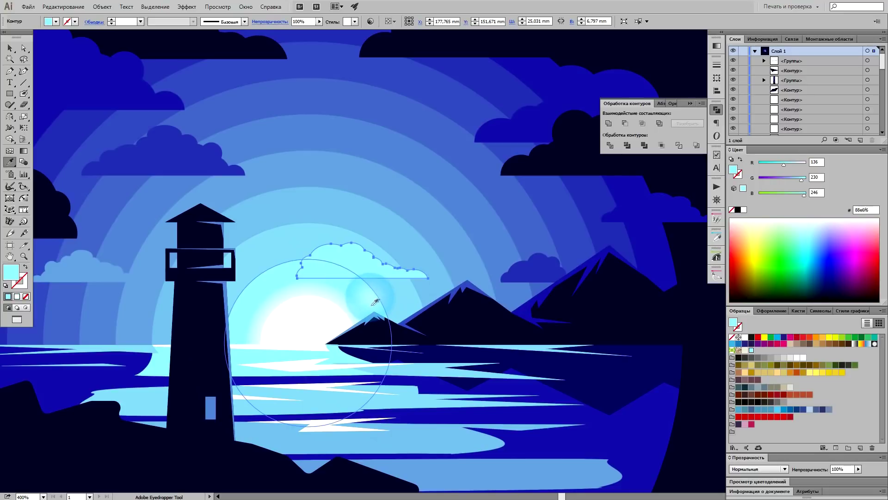
key("v")
left_click_drag(380, 263, 437, 249)
- Copy a dark top-left cloud to the sky's centre, enlarge it, and colour it medium blue
key("ctrl+minus")
left_click_drag(599, 371, 585, 416)
scroll(345, 276, "up", 1)
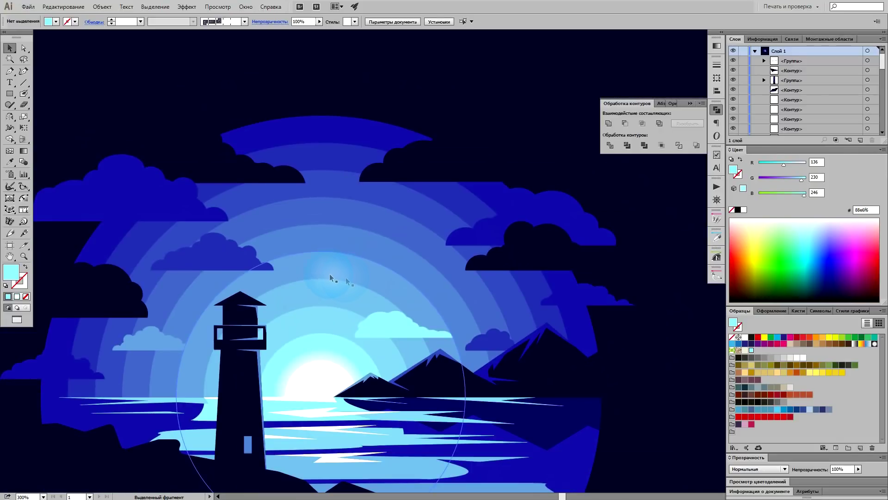
mouse_move(258, 159)
left_mouse_down()
mouse_move(471, 221)
mouse_move(465, 213)
mouse_move(356, 257)
mouse_move(376, 225)
left_mouse_up()
left_click_drag(420, 253, 443, 261)
left_click_drag(376, 246, 356, 244)
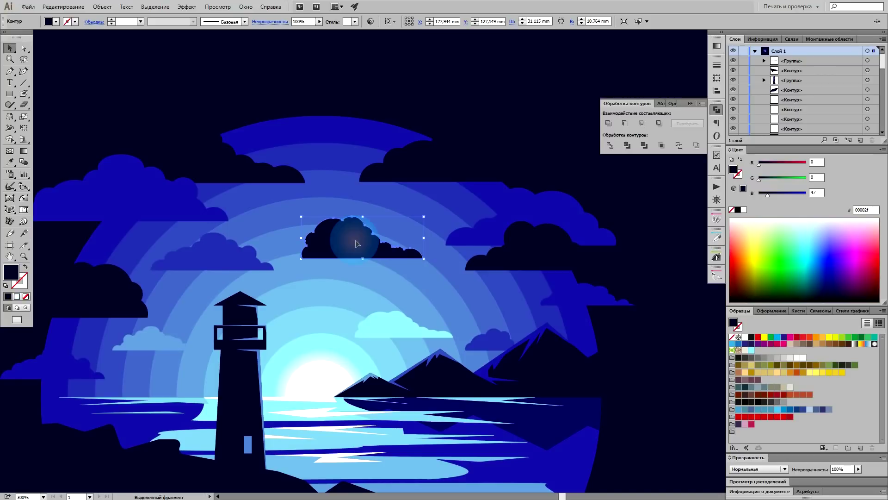
key("i")
left_click(348, 353)
left_click(298, 299)
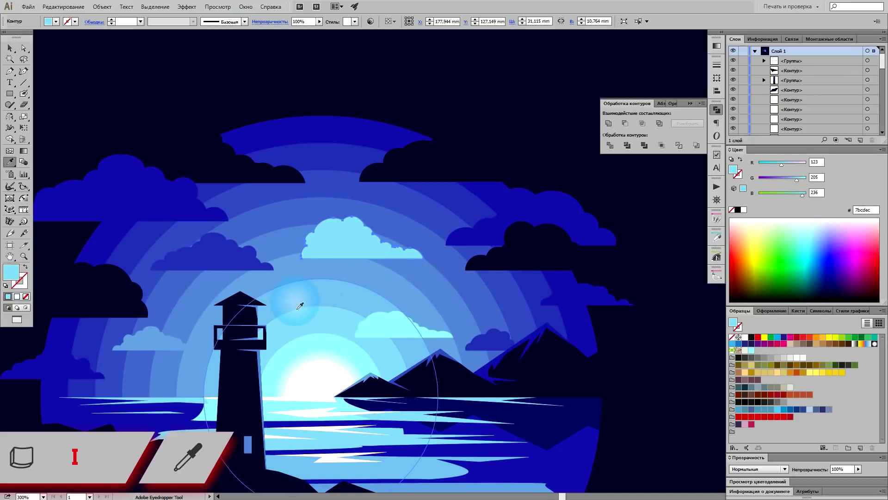
key("v")
left_click(627, 376)
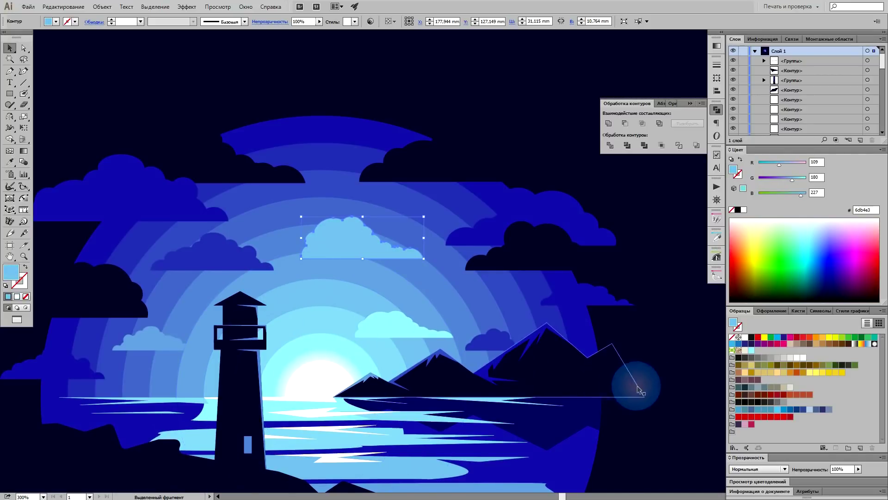
- Darken the centre clouds with deeper blues sampled from the artwork
left_click_drag(638, 402, 658, 415)
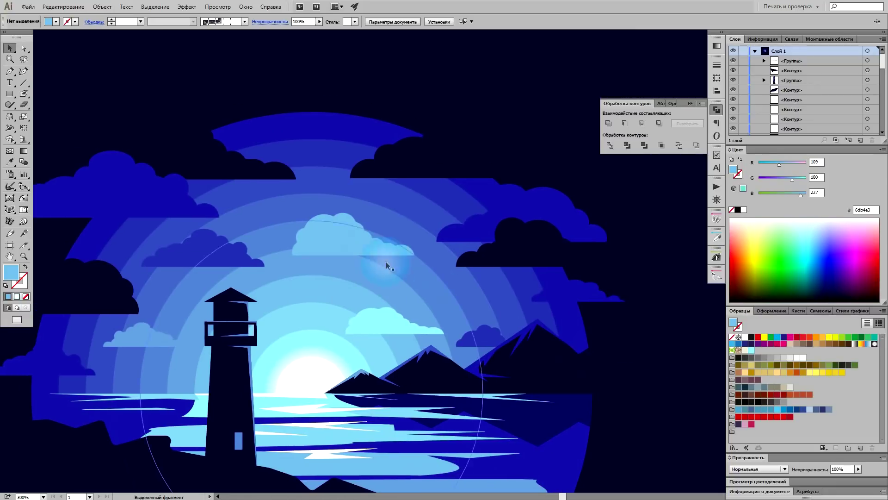
left_click(359, 249)
key("i")
left_click(255, 275)
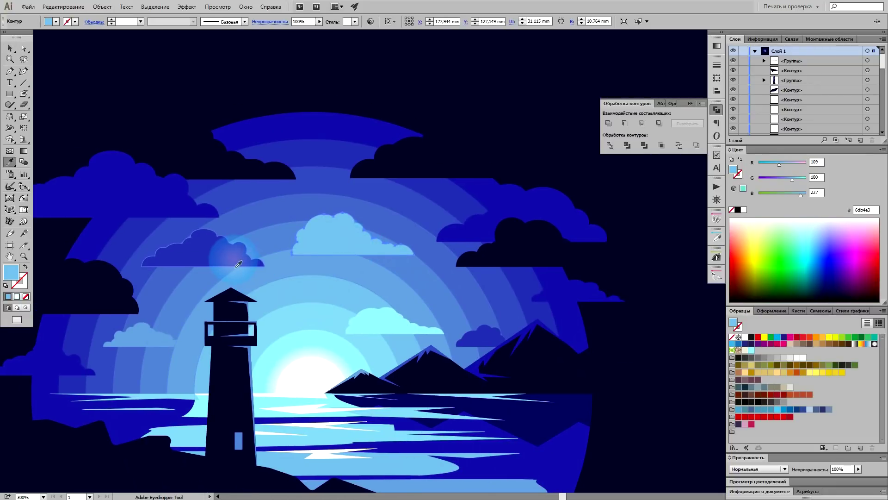
left_click(235, 255)
left_click(267, 282)
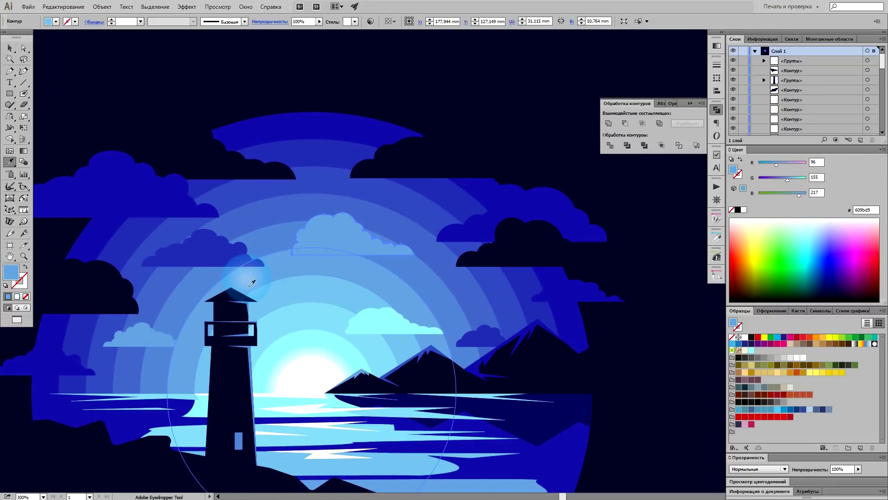
left_click(202, 275)
left_click(179, 283)
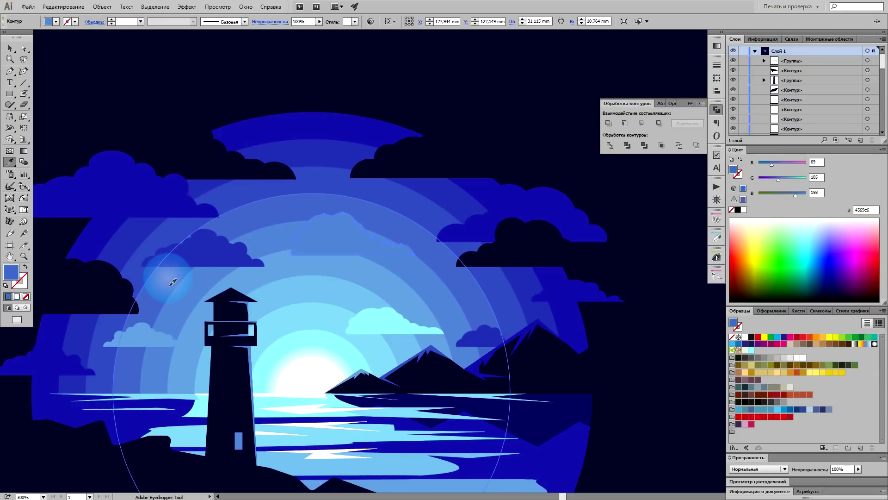
left_click(141, 281)
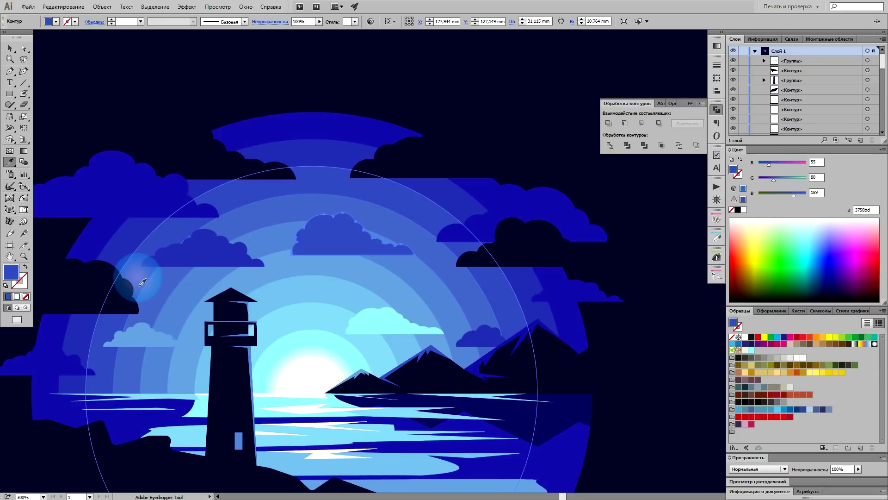
key("ctrl+plus")
- Duplicate the light cloud beside the lighthouse and fill the copy bright cyan
key("v")
mouse_move(156, 252)
left_mouse_down()
mouse_move(261, 323)
mouse_move(243, 297)
mouse_move(153, 309)
left_mouse_up()
key("i")
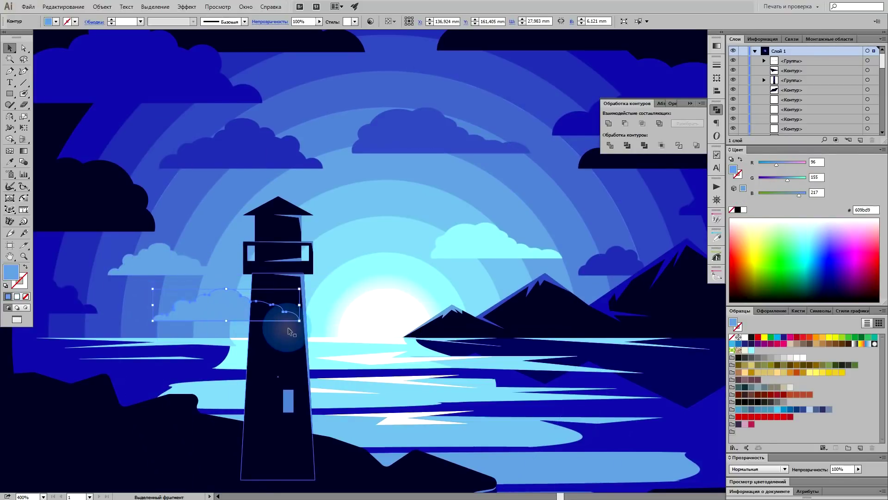
left_click(468, 251)
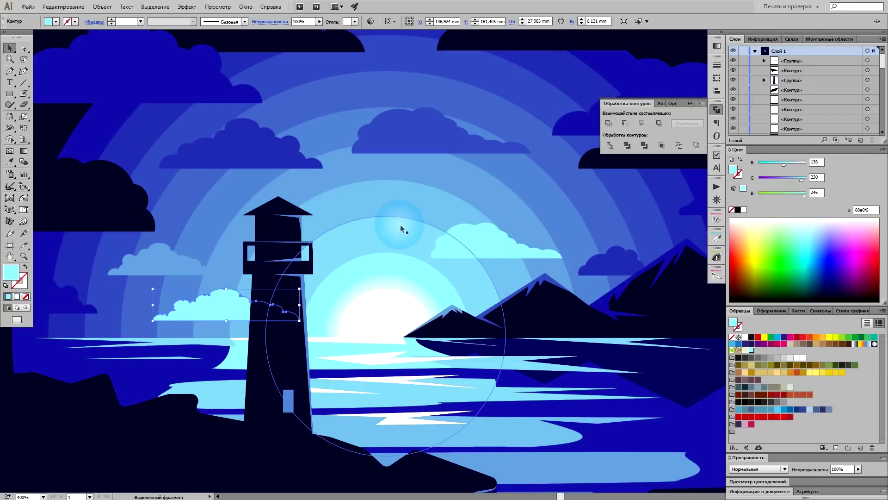
key("v")
left_click(370, 204)
key("ctrl+0")
key("Delete")
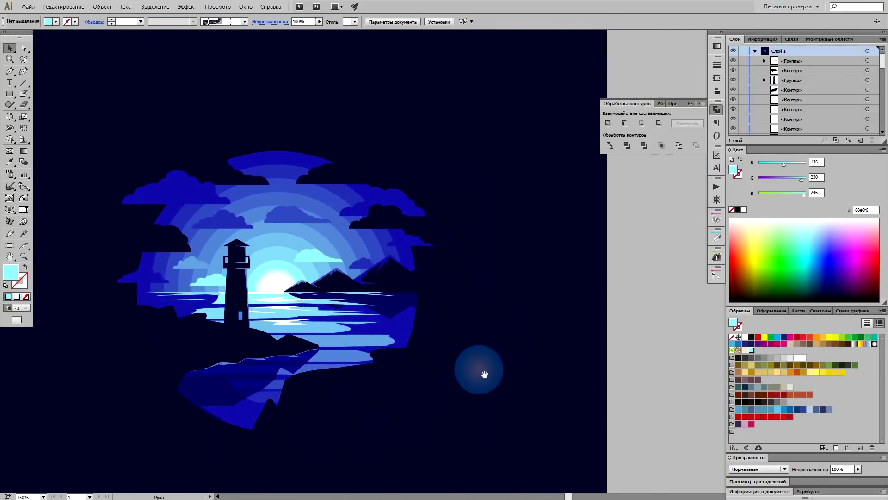
scroll(450, 346, "up", 2)
scroll(536, 365, "up", 1)
scroll(383, 223, "up", 2)
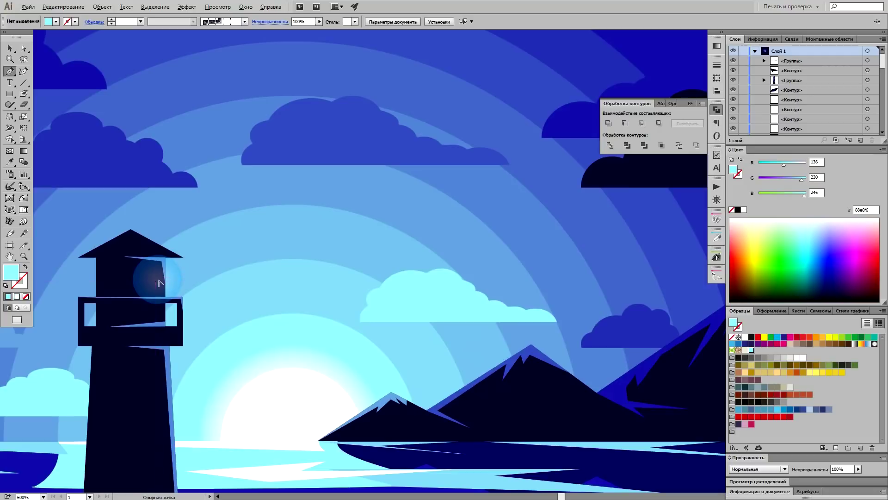
- Draw a triangular light beam from the lighthouse lamp out toward the right
scroll(159, 278, "up", 1)
left_click(136, 267)
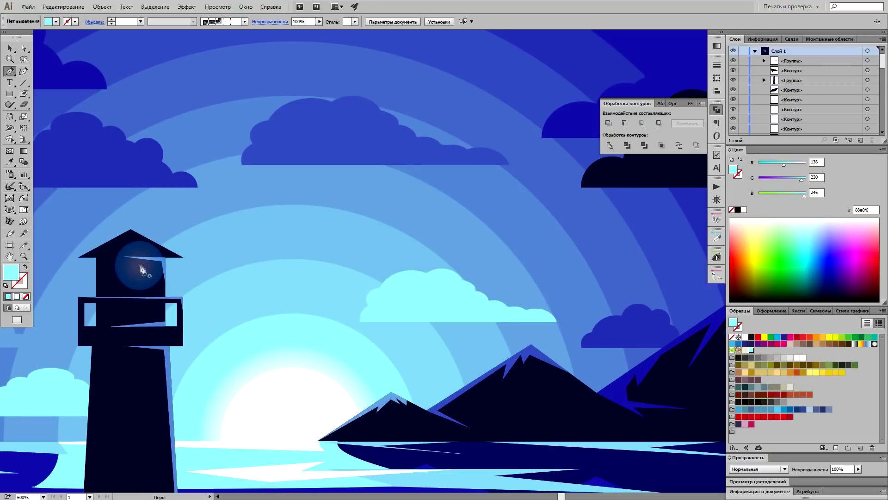
scroll(172, 278, "down", 2)
left_click(452, 233)
left_click(456, 325)
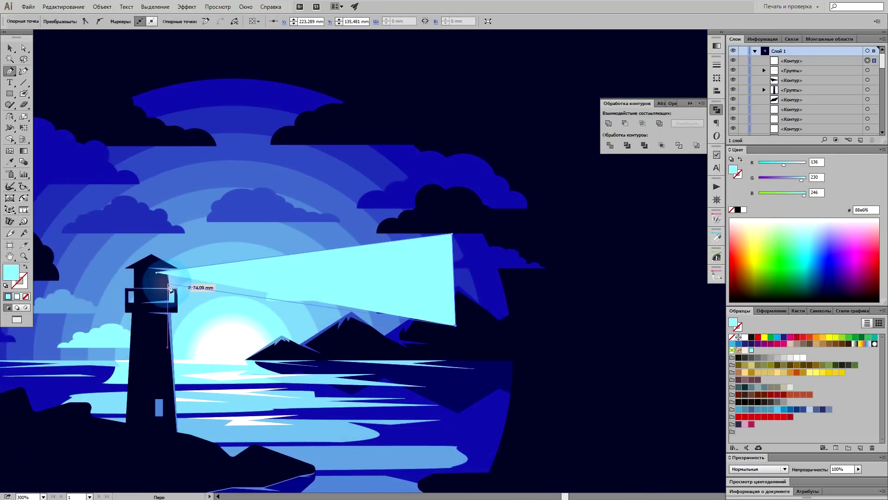
left_click(156, 272)
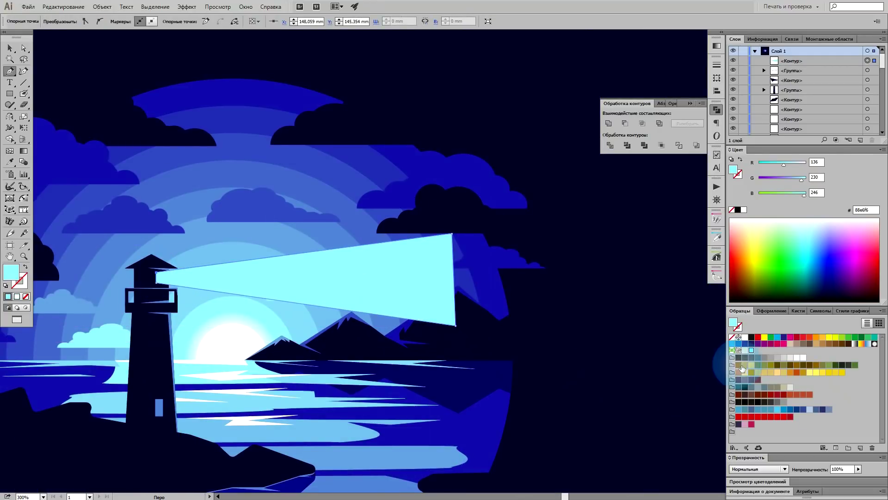
- Fill the beam with a gradient fading from pale cyan to 0% opacity
left_click(859, 344)
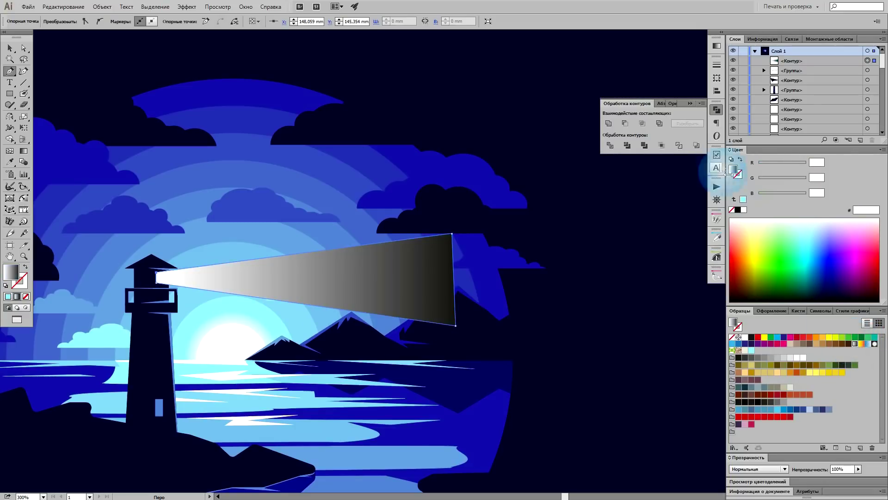
left_click(716, 46)
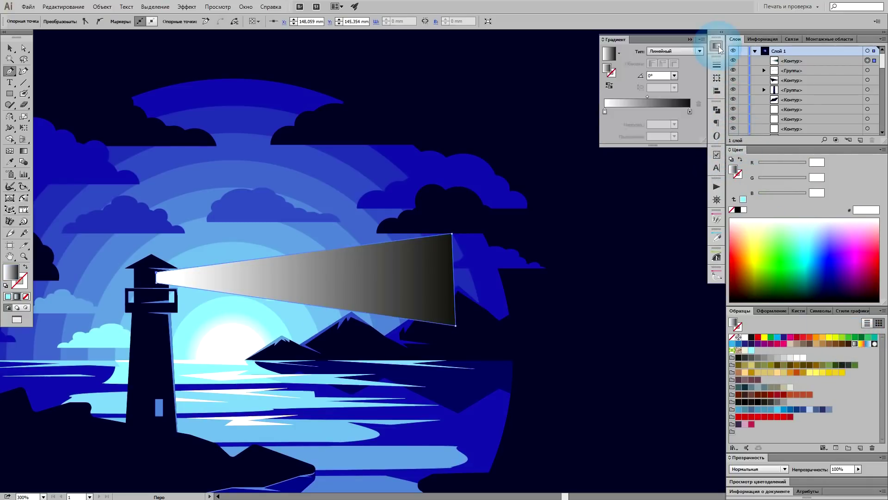
left_click(689, 112)
left_click(675, 126)
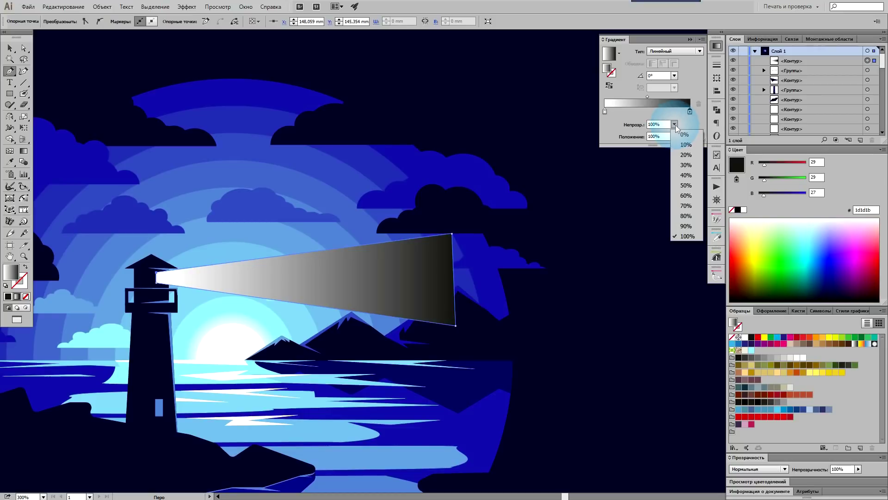
left_click(677, 133)
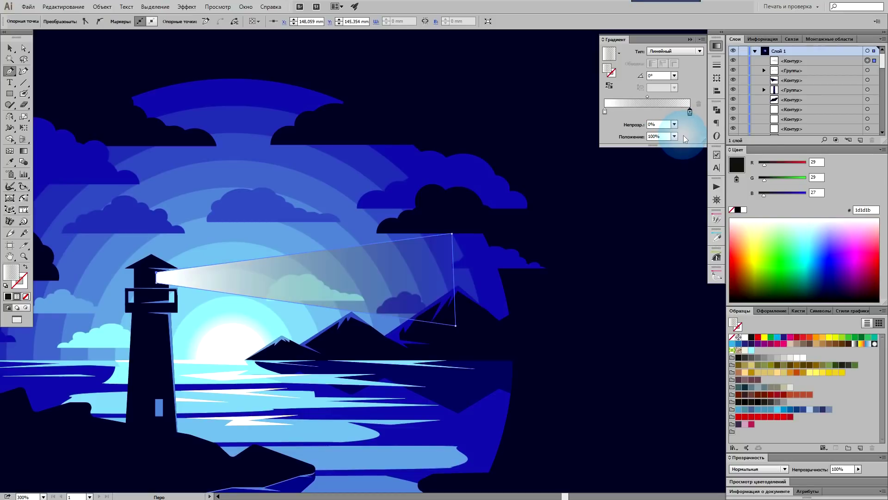
left_click(743, 210)
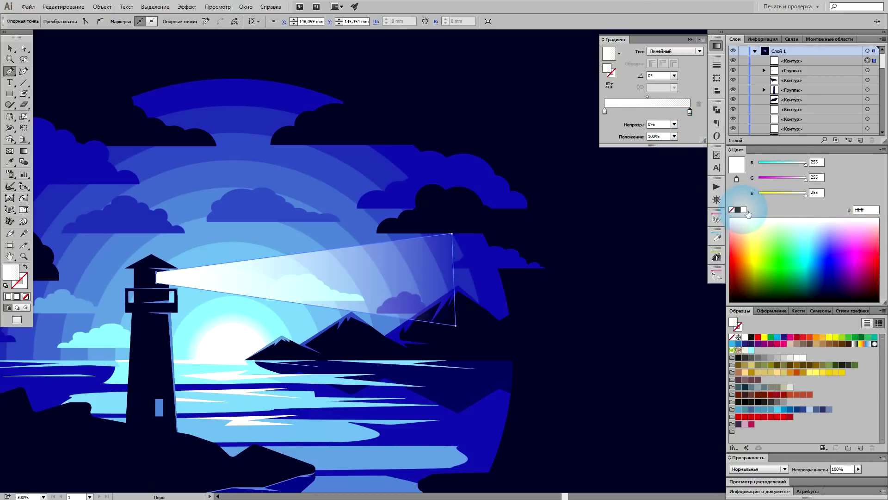
left_click_drag(805, 163, 792, 165)
scroll(119, 293, "up", 5)
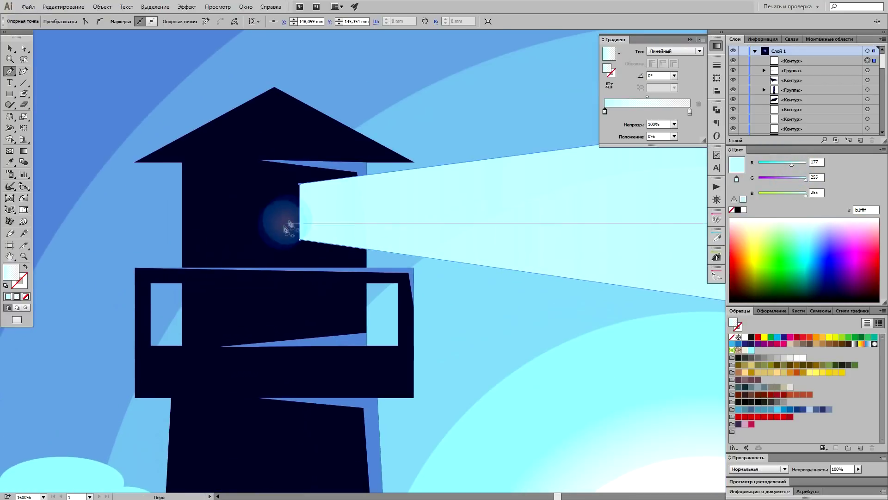
- Round the beam's two corners at the lamp end with Direct Selection
key("a")
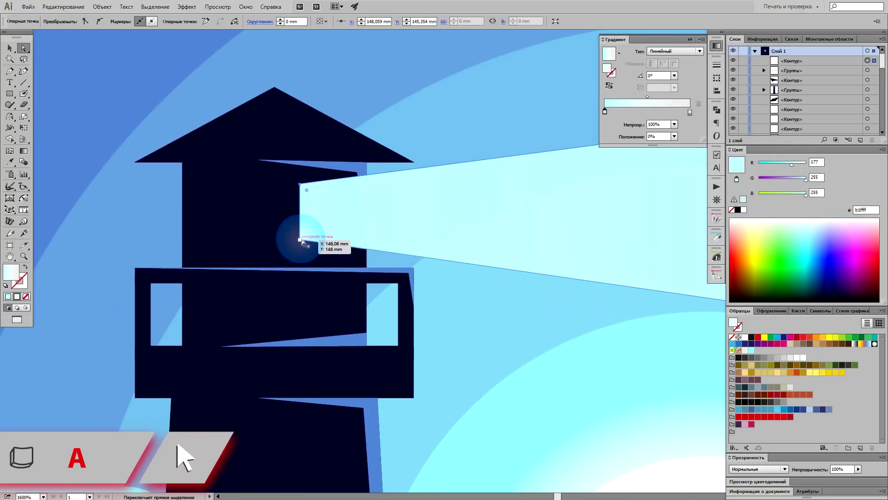
left_click(302, 240, "shift")
left_click_drag(307, 189, 400, 220)
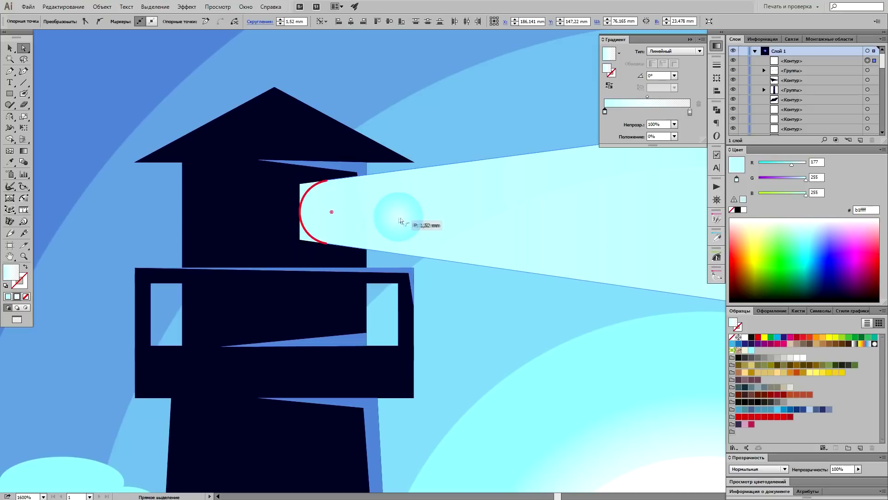
scroll(281, 256, "down", 4)
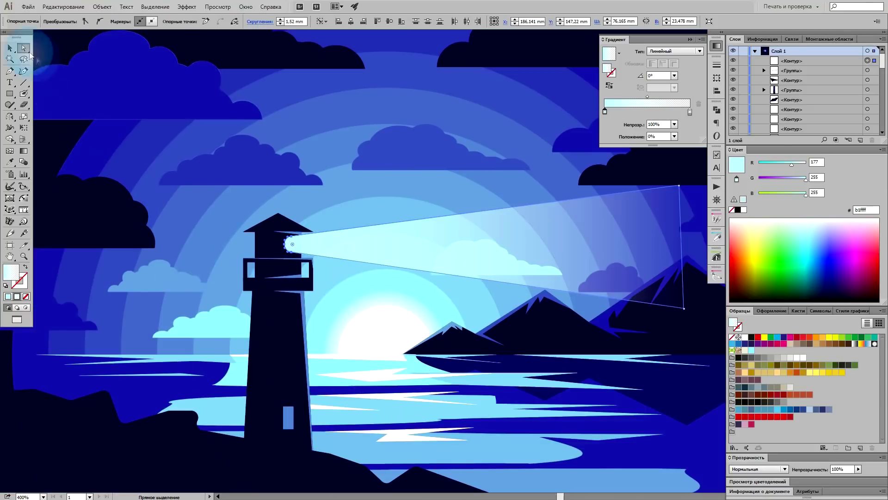
left_click(9, 47)
- Move the cloud up and to the right onto the beam, then zoom out
scroll(287, 262, "down", 2)
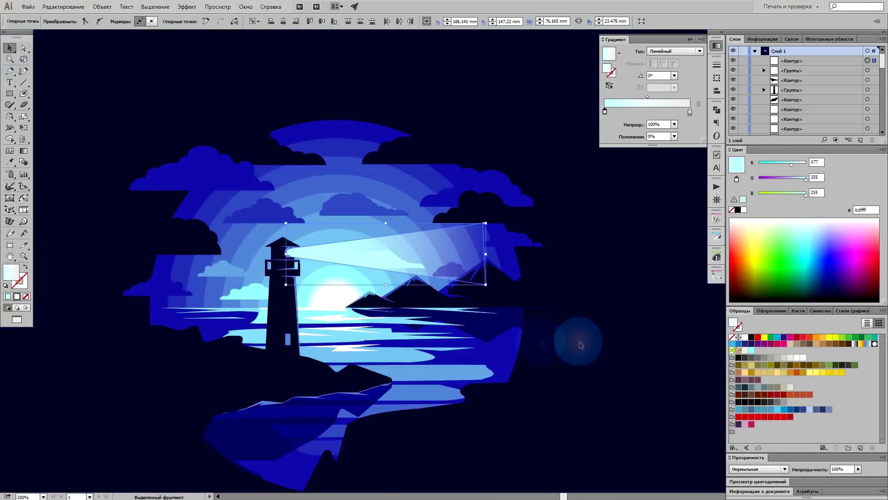
left_click(619, 380)
left_click_drag(619, 381, 590, 368)
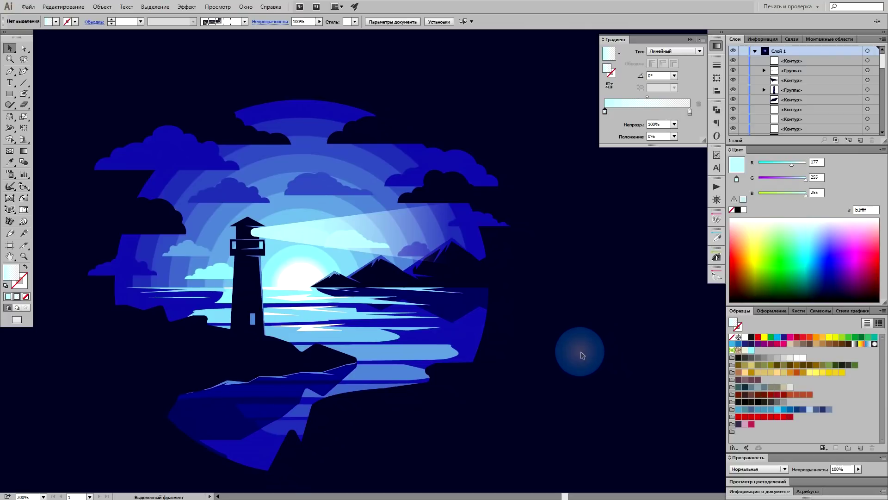
scroll(342, 238, "up", 1)
scroll(331, 254, "up", 2)
left_click(287, 260)
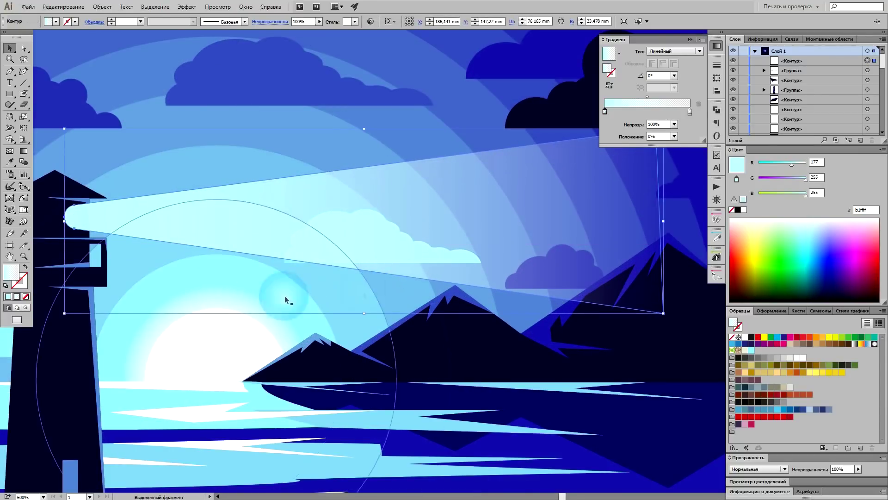
mouse_move(286, 262)
left_mouse_down()
mouse_move(282, 291)
mouse_move(225, 277)
left_mouse_up()
mouse_move(329, 276)
left_mouse_down()
mouse_move(377, 288)
mouse_move(387, 191)
mouse_move(366, 187)
left_mouse_up()
left_click_drag(321, 153, 305, 165)
key("ctrl+minus")
key("ctrl+minus")
key("ctrl+minus")
left_click(536, 282)
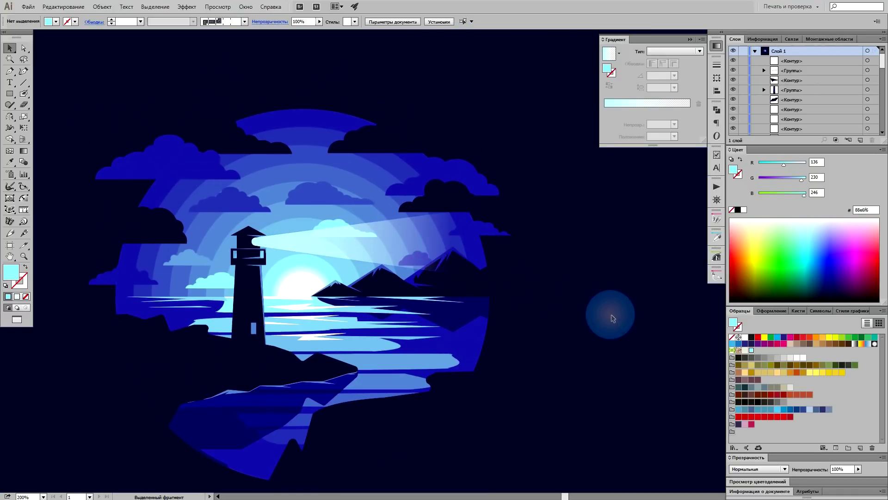
- Draw a closed rock-detail outline on the foreground island rock
left_click(414, 369)
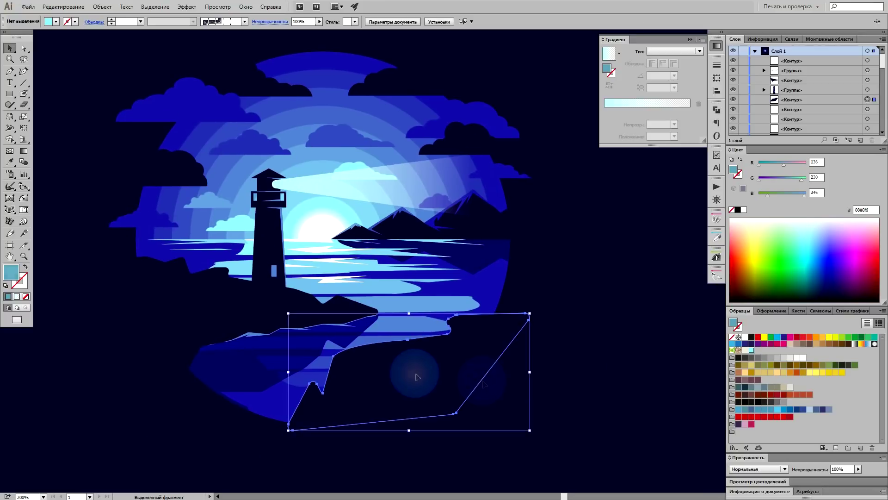
key("ctrl+plus")
scroll(393, 381, "down", 1)
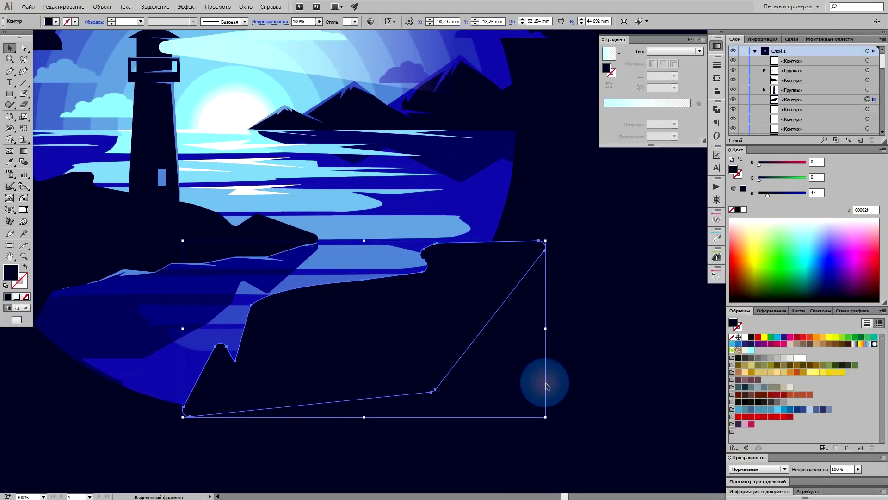
left_click(535, 387)
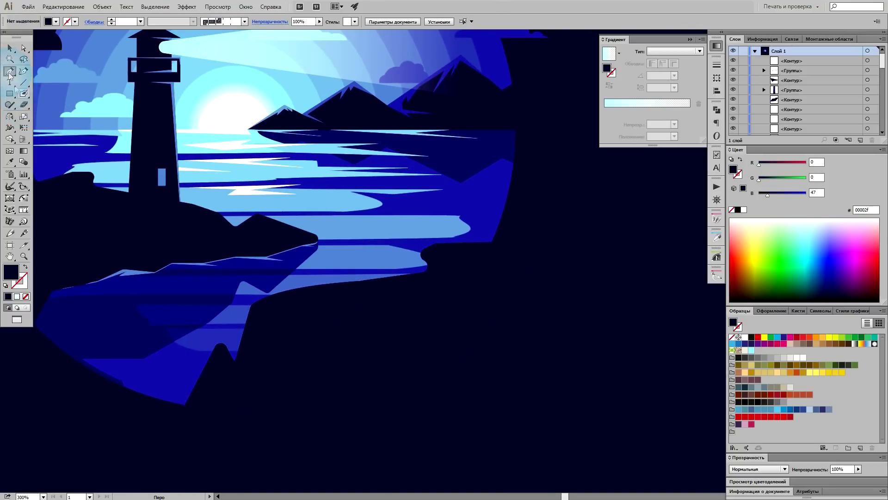
left_click(265, 306)
left_click(373, 286)
left_click_drag(436, 283, 457, 273)
left_click(461, 289)
left_click(370, 295)
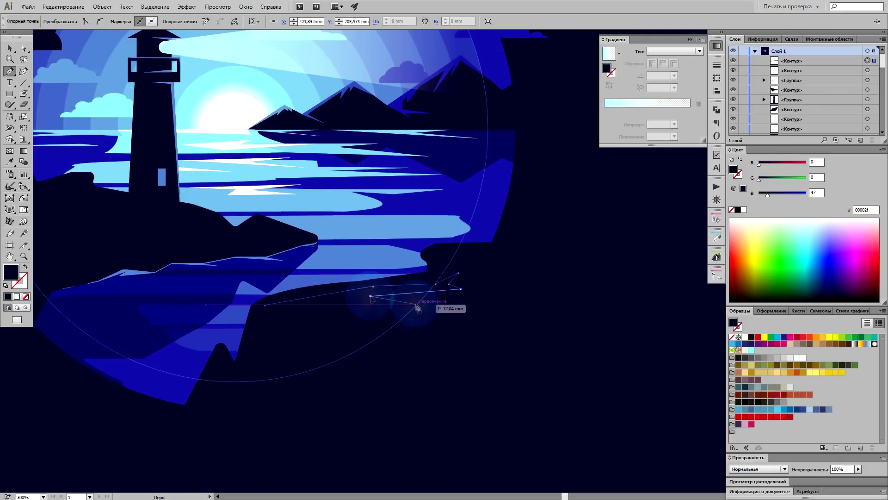
left_click(416, 304)
left_click(266, 306)
- Fill the rock detail with dark navy sampled by Eyedropper, then deselect
scroll(287, 309, "up", 1)
key("i")
left_click(107, 342)
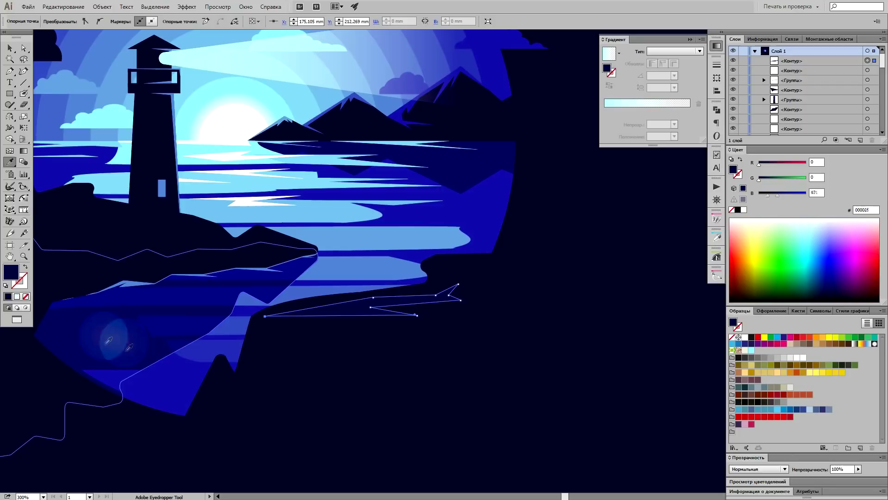
key("v")
key("ctrl+minus")
key("ctrl+minus")
left_click(617, 333)
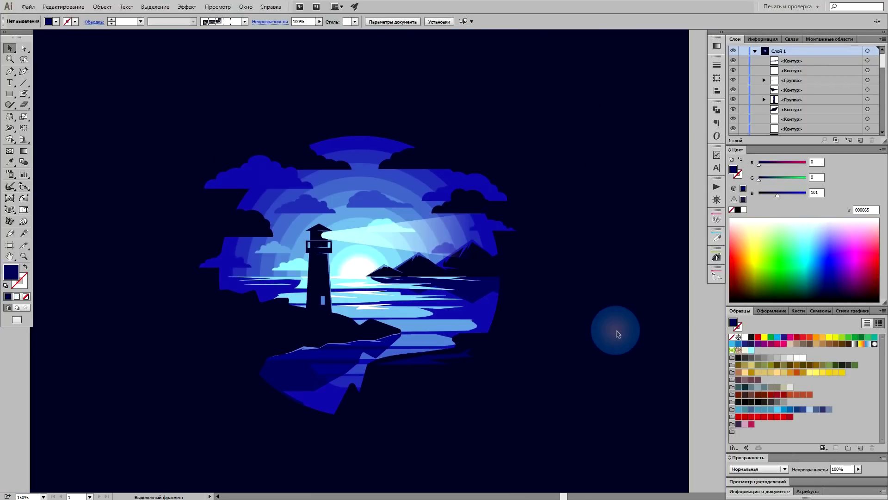